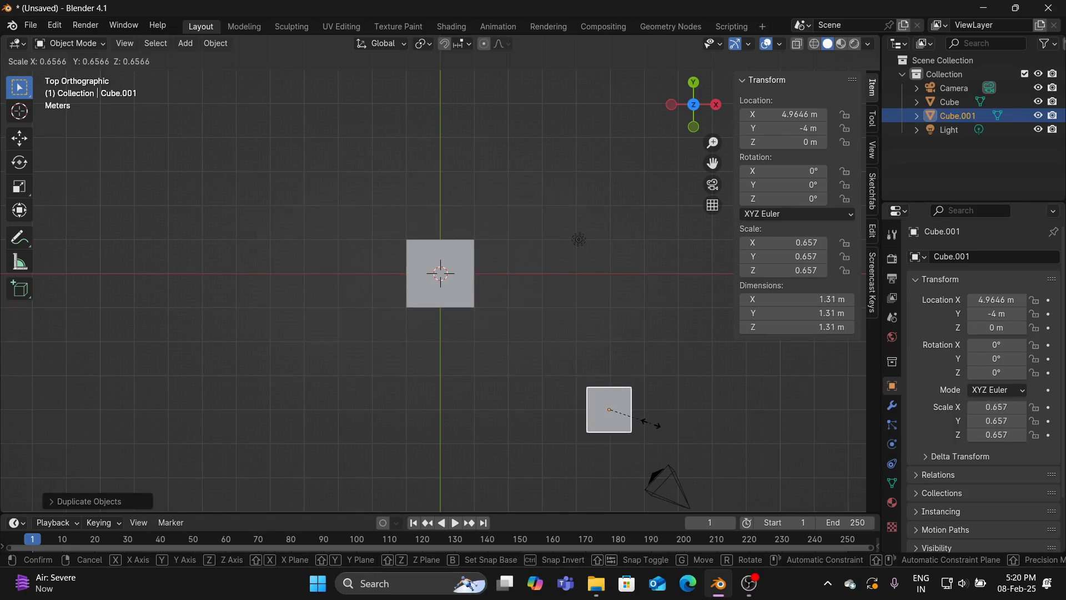
Scale the duplicated cube down to about 0.657 and enable the Screencast Keys display
left_click(652, 424)
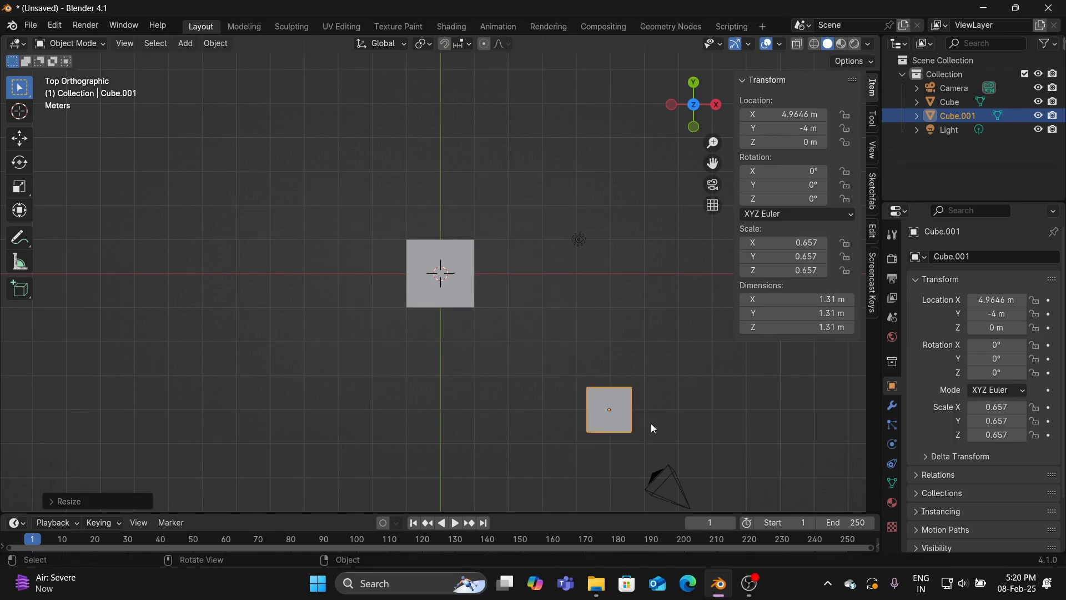
left_click(869, 282)
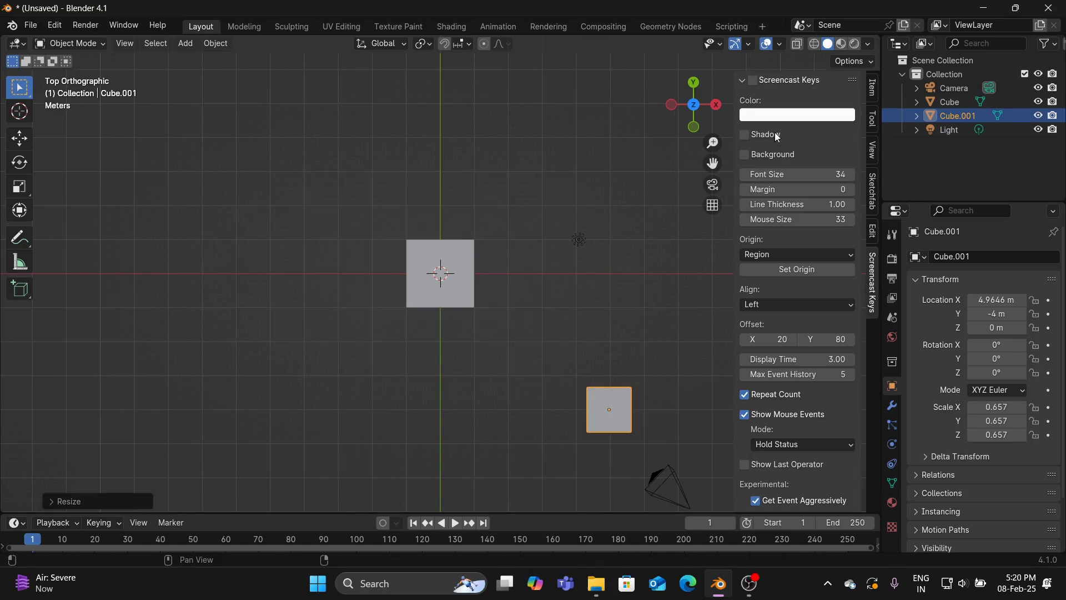
left_click(753, 81)
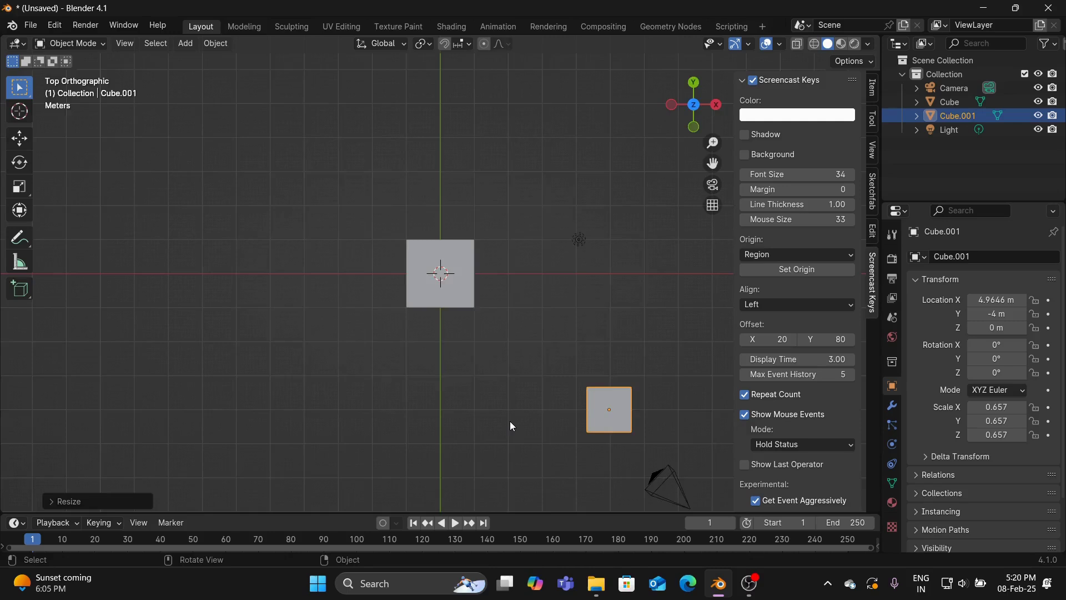
Flatten the small cube along Z to a scale of about 0.205 in front view and hide the sidebar
key("KP_1")
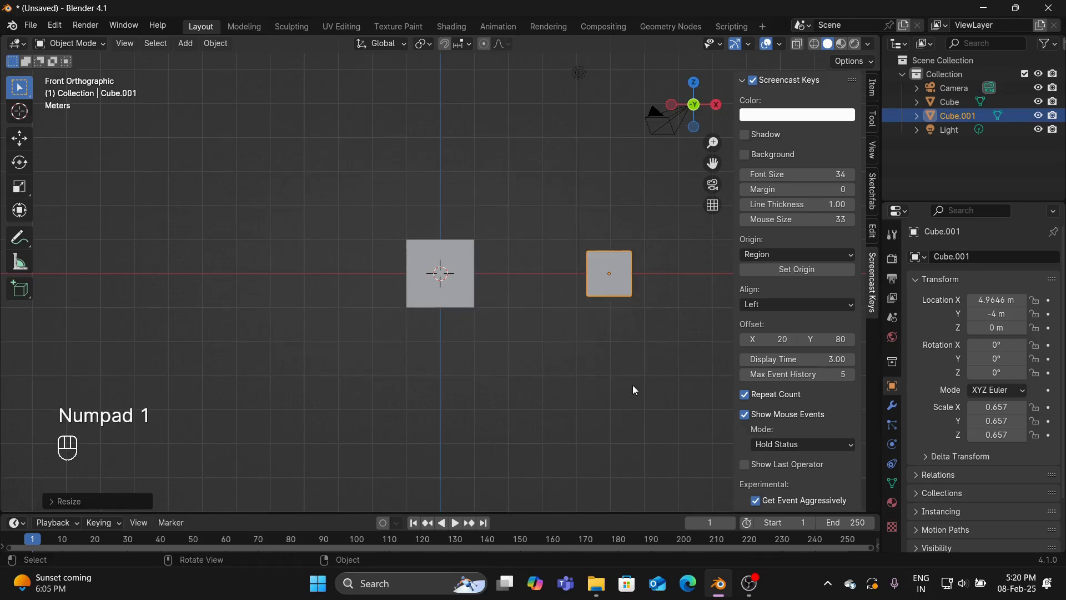
key("s")
key("z")
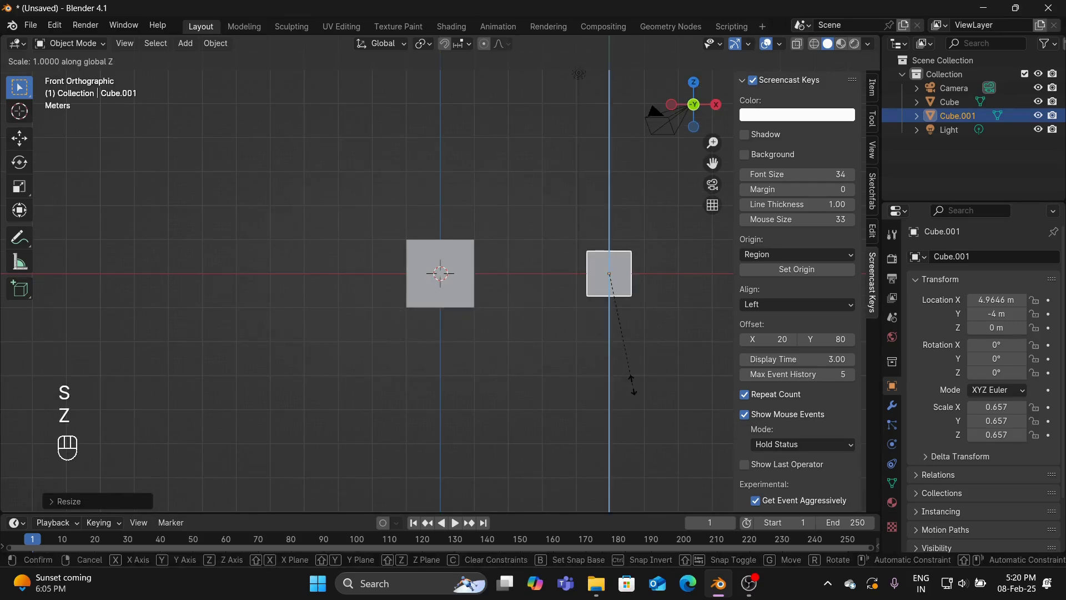
left_click(628, 303)
middle_click_drag(628, 303, 594, 464)
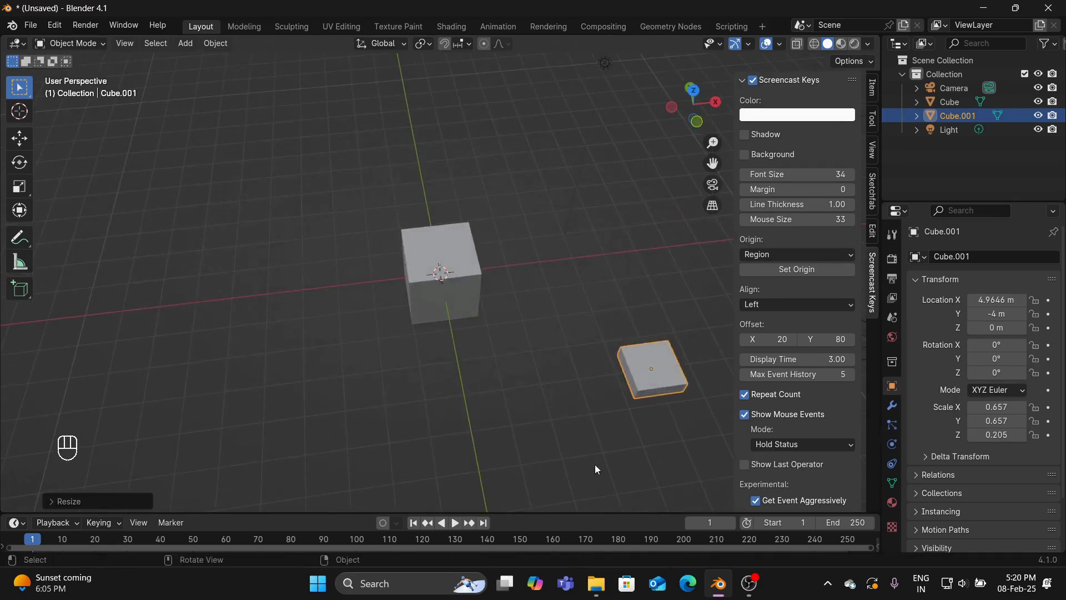
key("n")
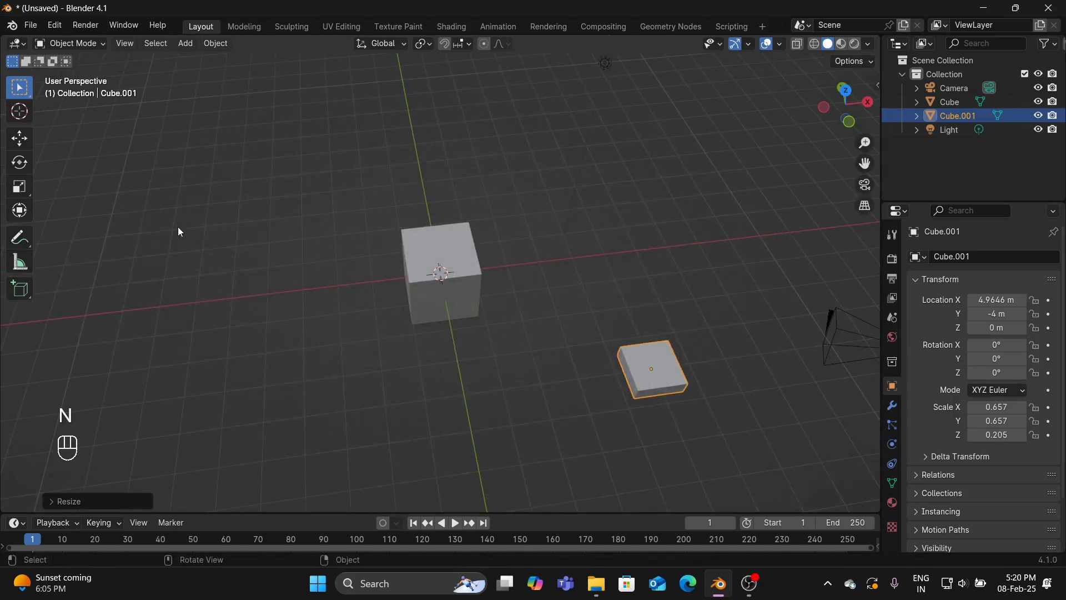
Flatten the small slab further along Z to a scale of about 0.170
middle_click_drag(745, 309, 621, 172)
key("s")
key("z")
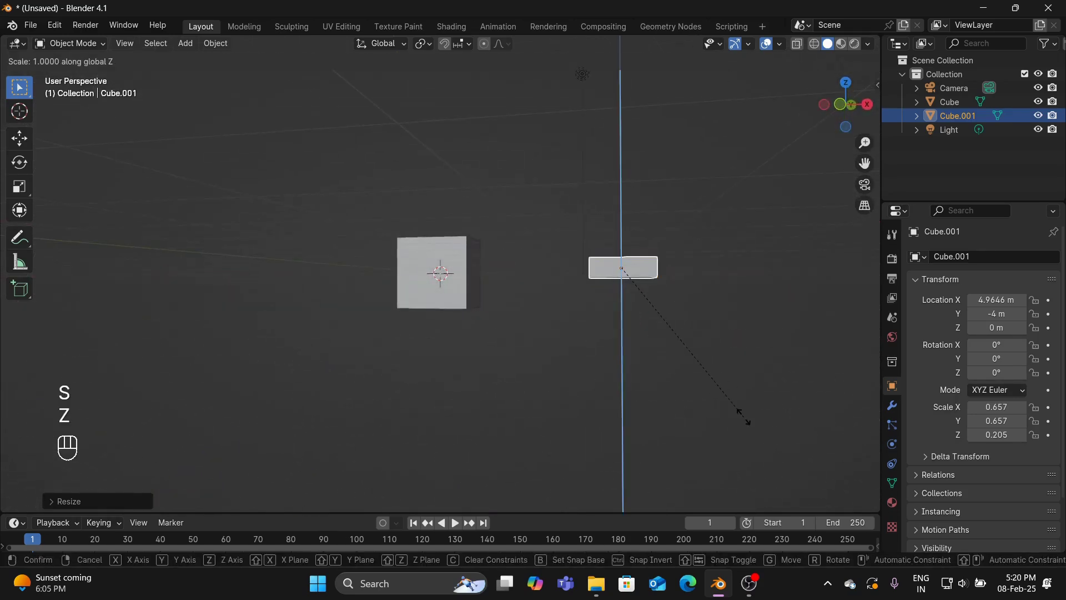
left_click(724, 387)
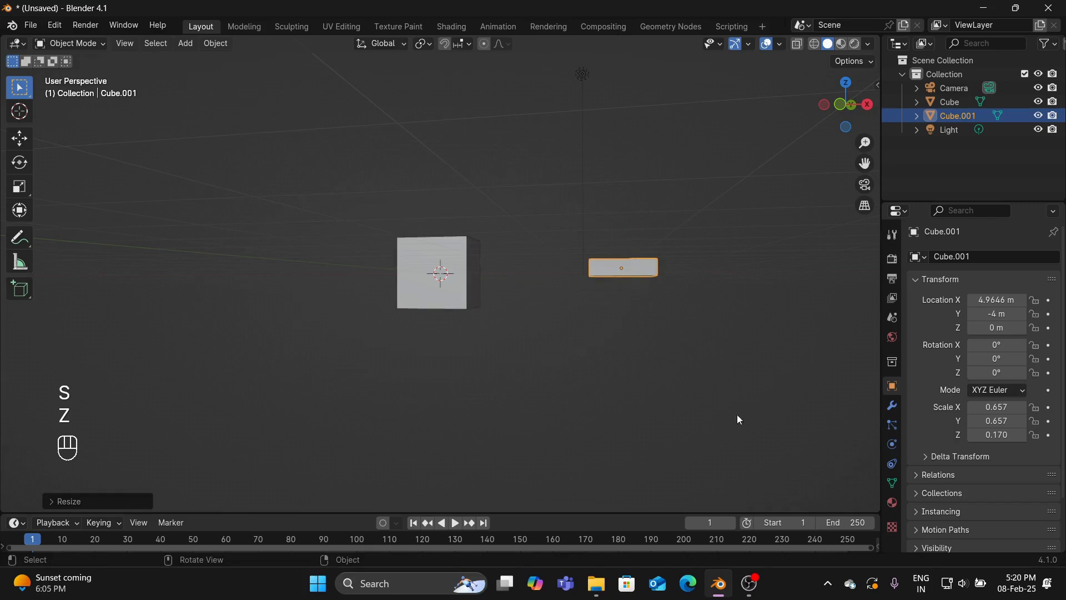
Enter Edit Mode on the flat slab and inset its top face evenly in face select mode
middle_click_drag(738, 414, 768, 494)
left_click(83, 44)
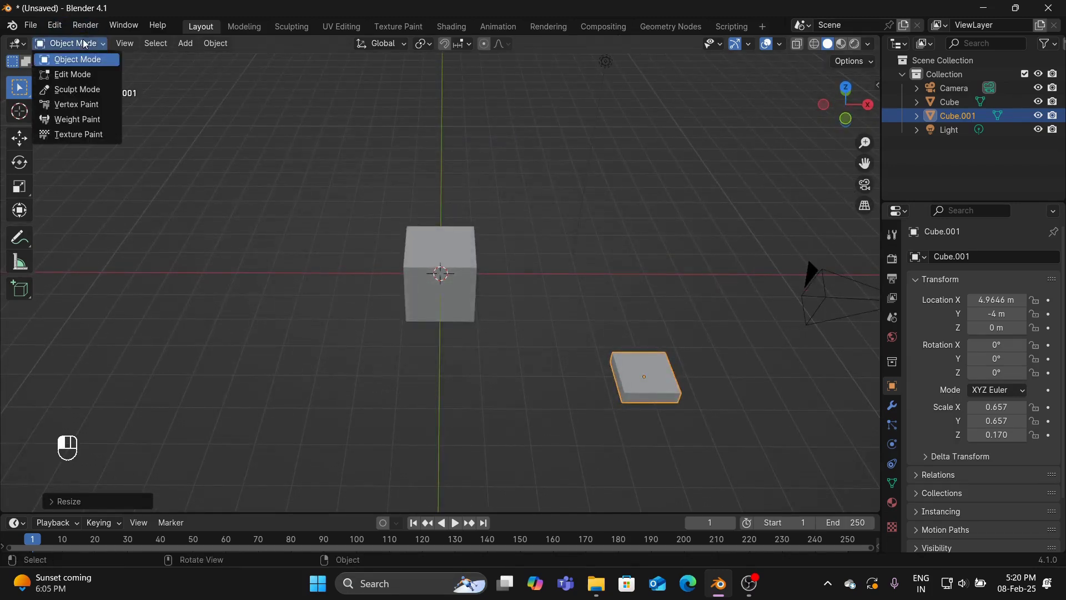
left_click(86, 78)
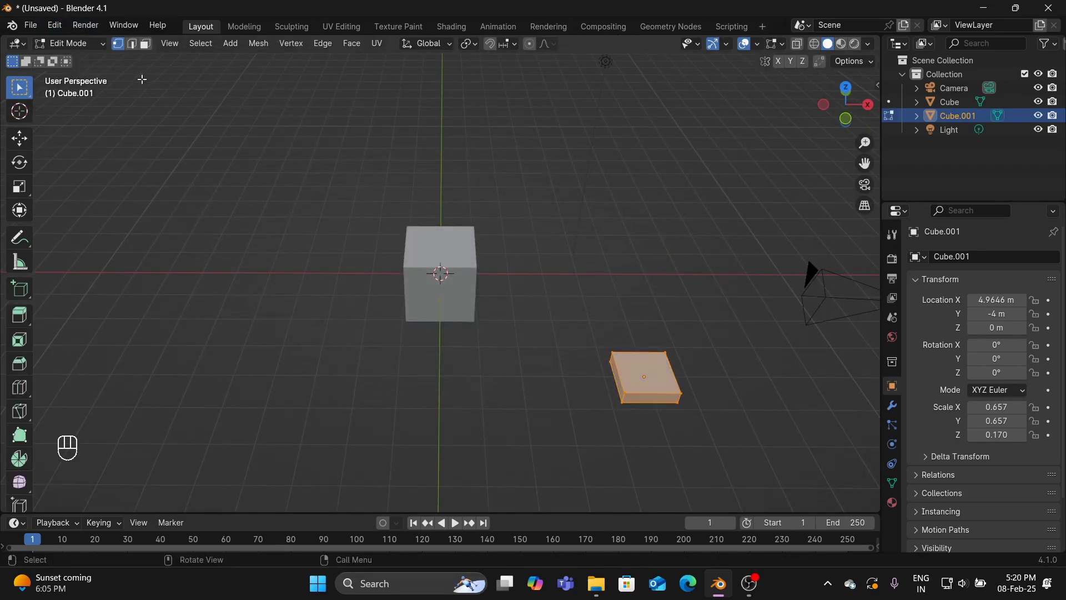
left_click(146, 44)
left_click(656, 367)
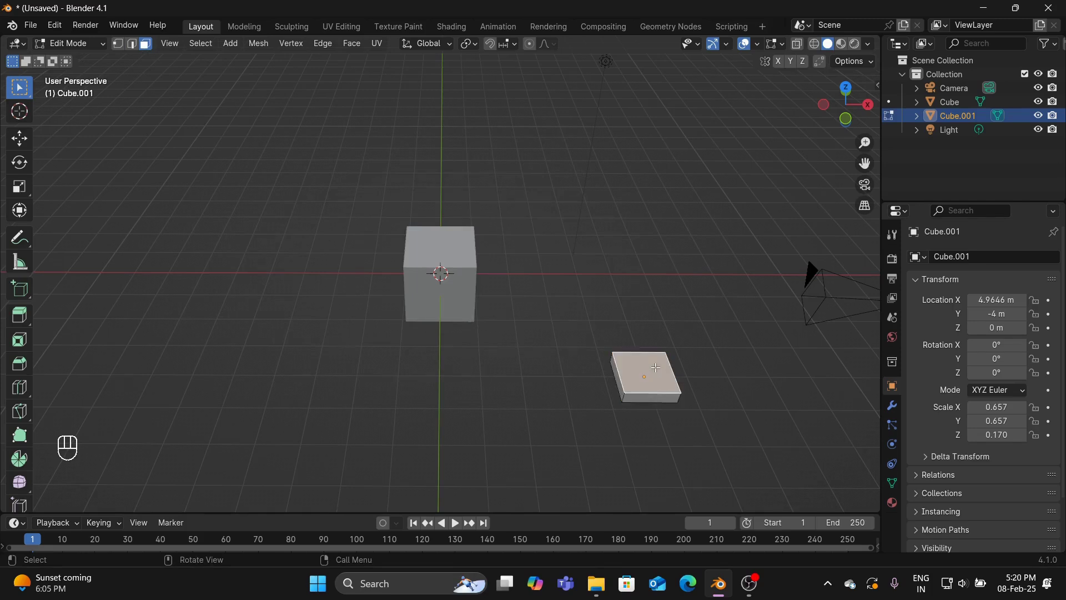
key("i")
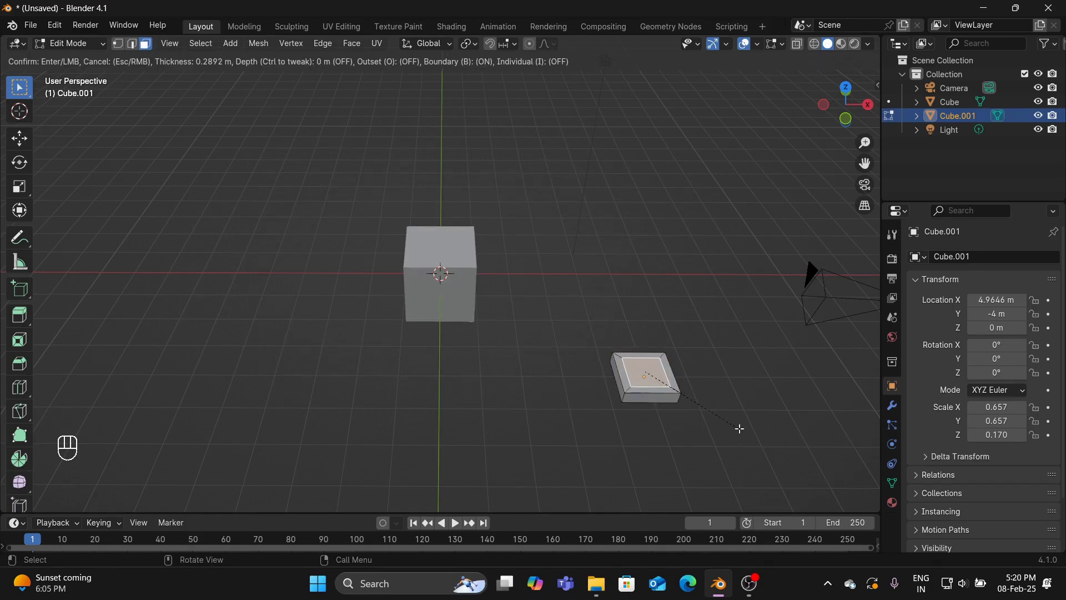
left_click(737, 426)
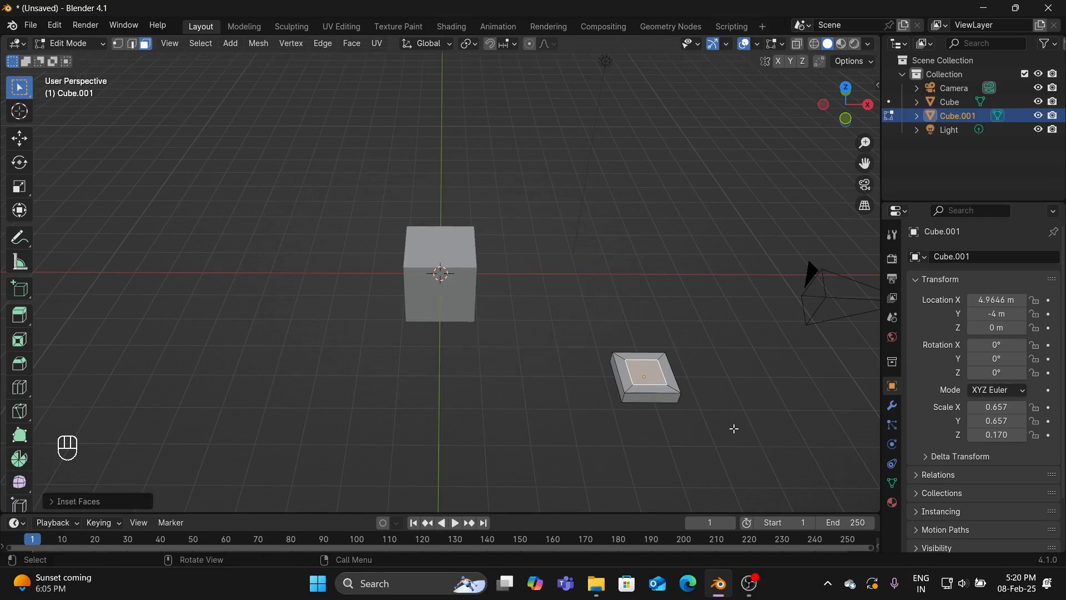
Extrude the slab's inset face about 4.834 m upward along global Z to form a tall post
key("KP_1")
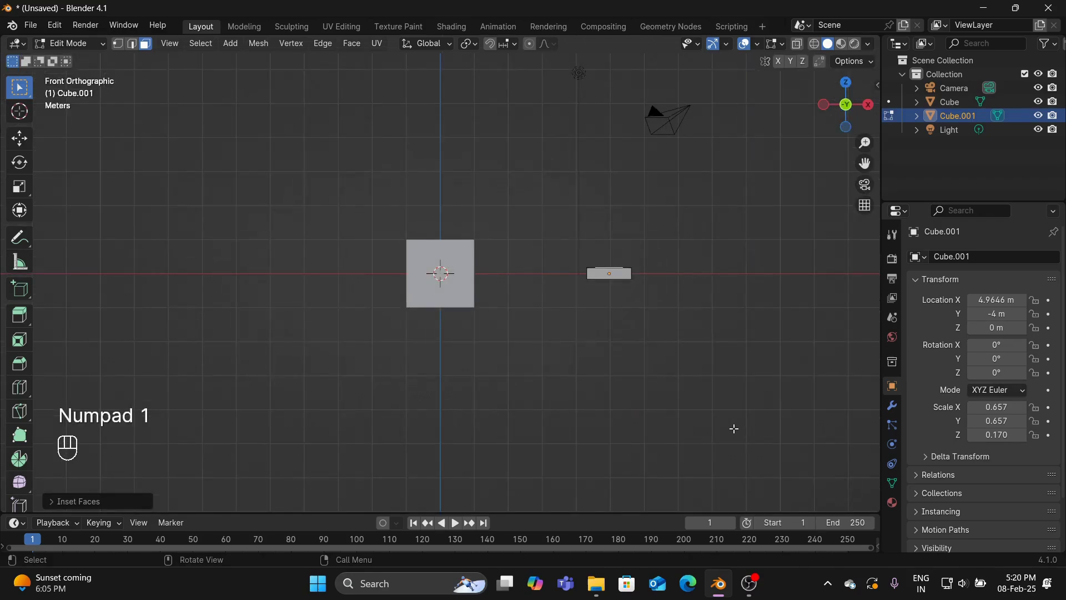
key("e")
key("z")
key("z")
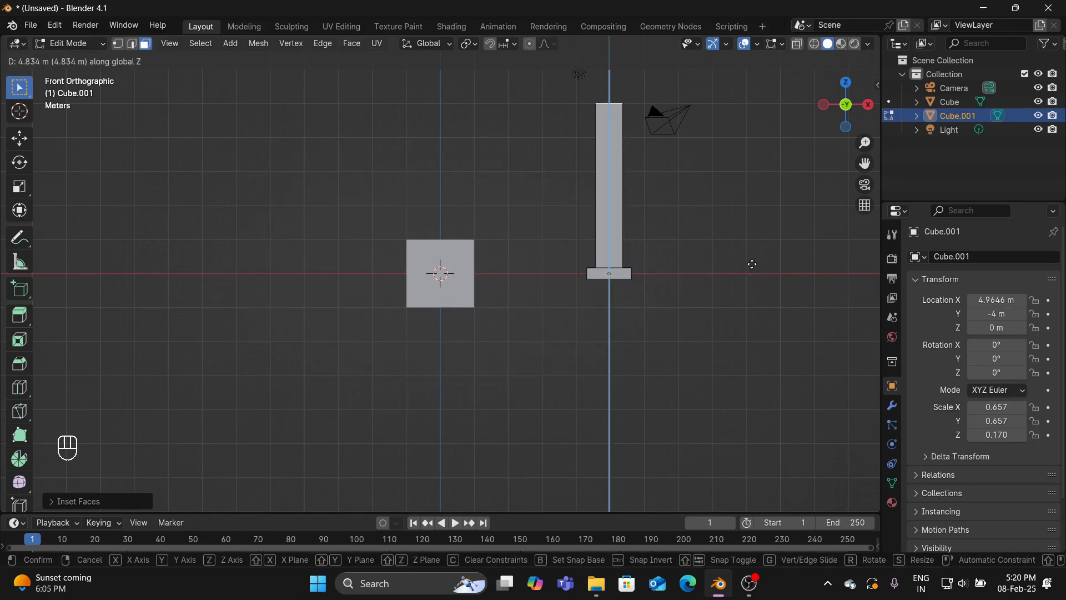
left_click(752, 264)
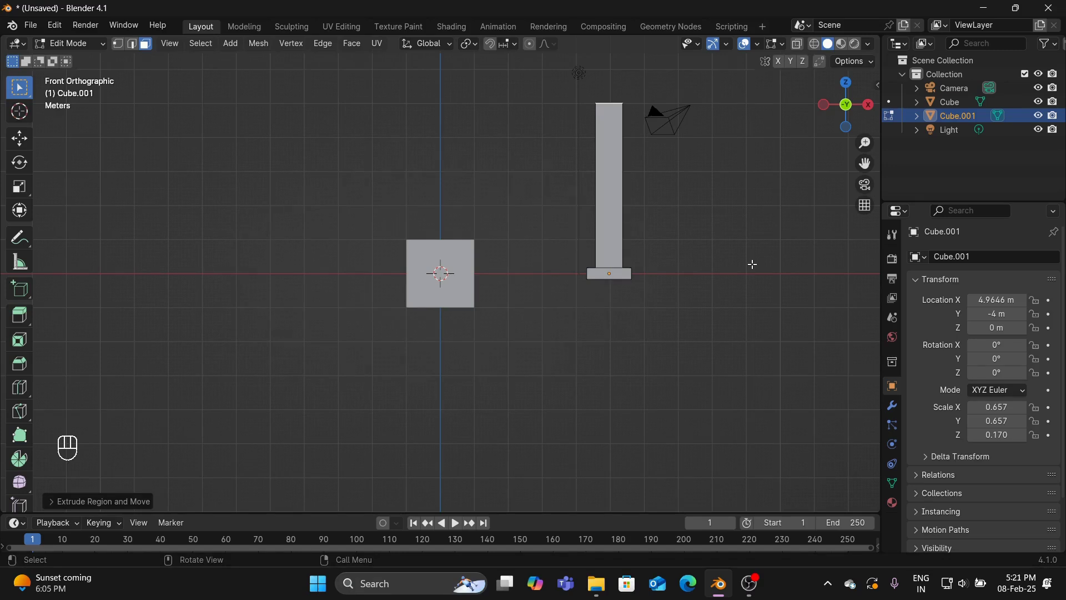
Move the post's top face diagonally toward the central cube in top view so the post leans inward
key("KP_7")
key("g")
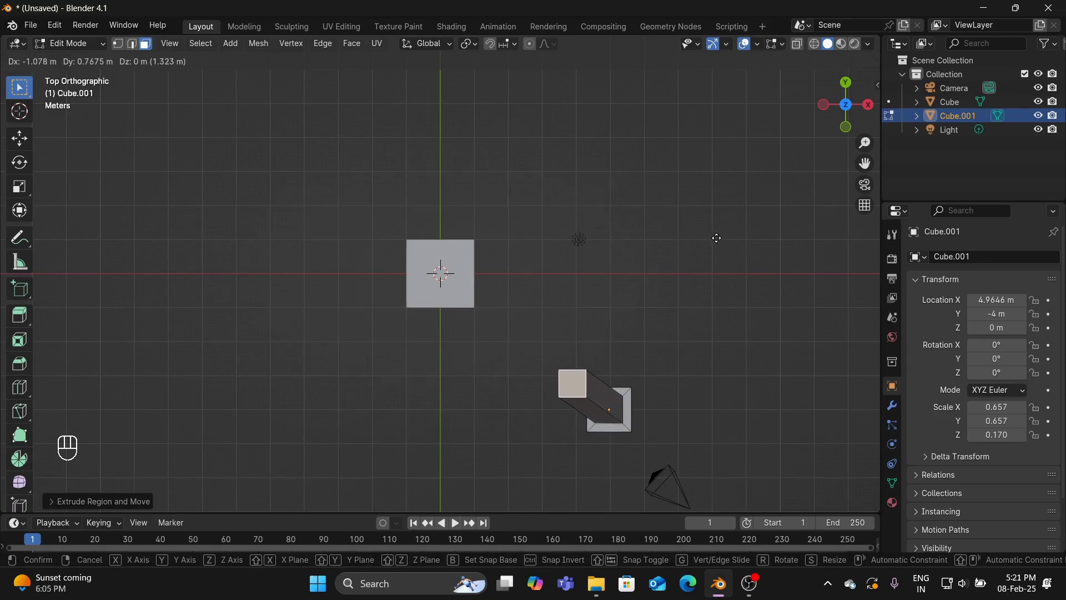
left_click(700, 211)
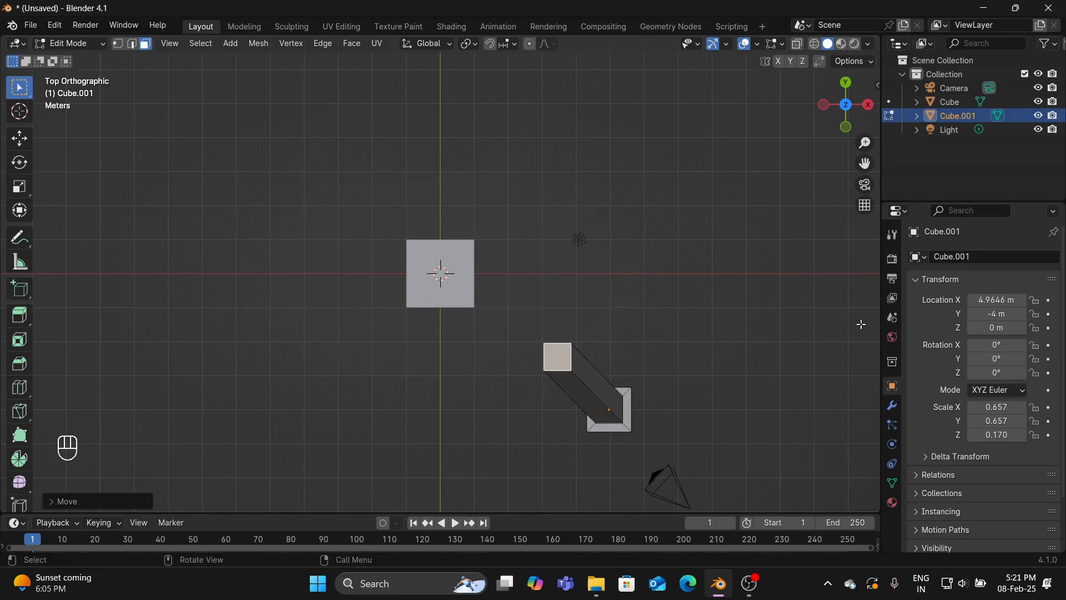
Grow and shrink the selection from the top face to cover only the leaning post, and separate it into its own object
key("KP_1")
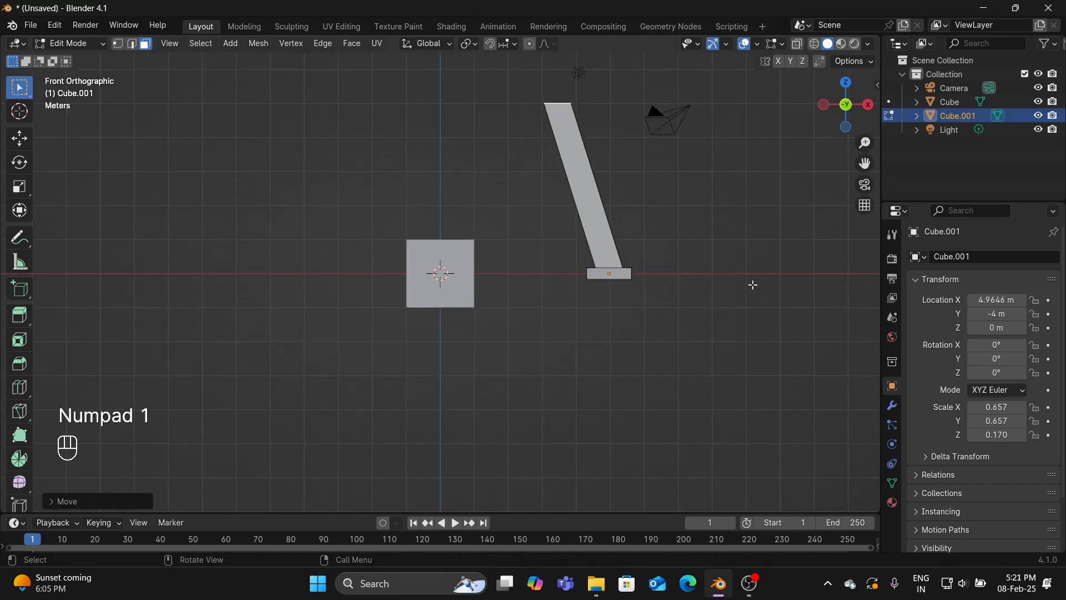
scroll(751, 284, "down", 1)
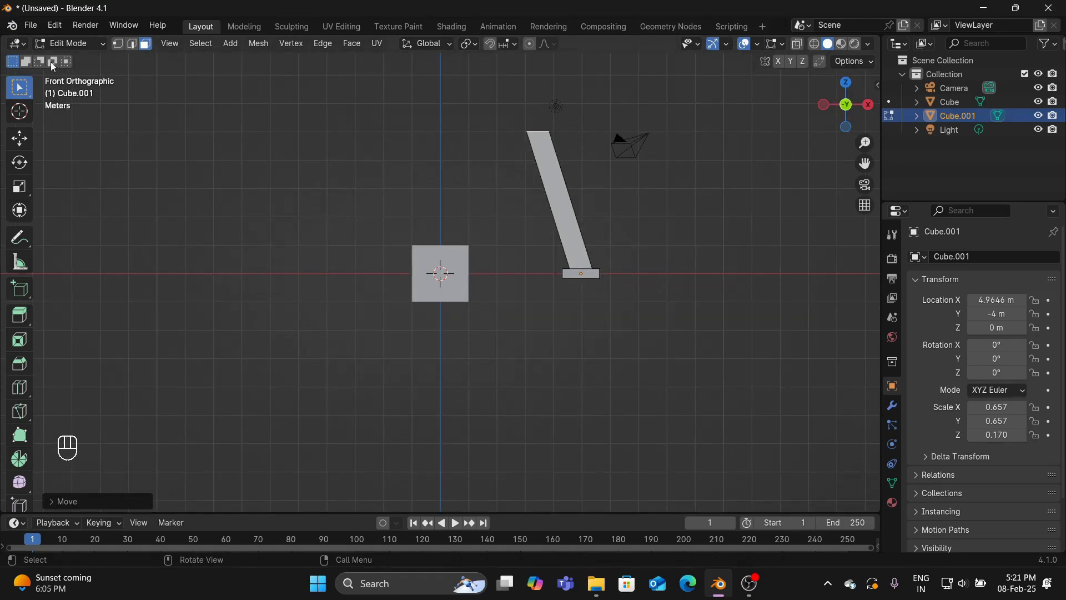
middle_click_drag(694, 252, 683, 298)
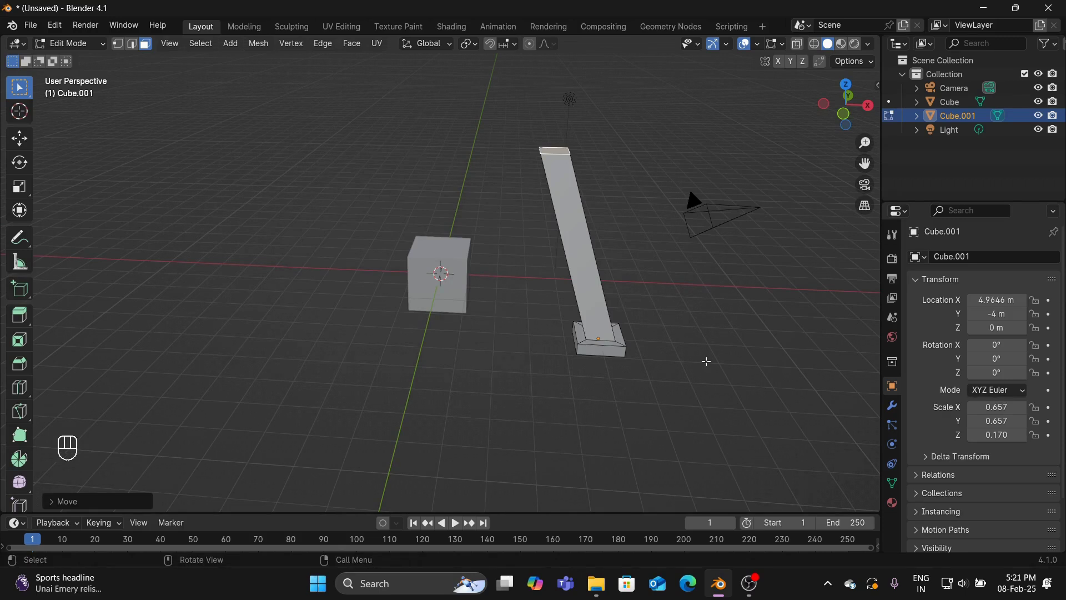
key("ctrl+KP_Add")
key("ctrl+KP_Add")
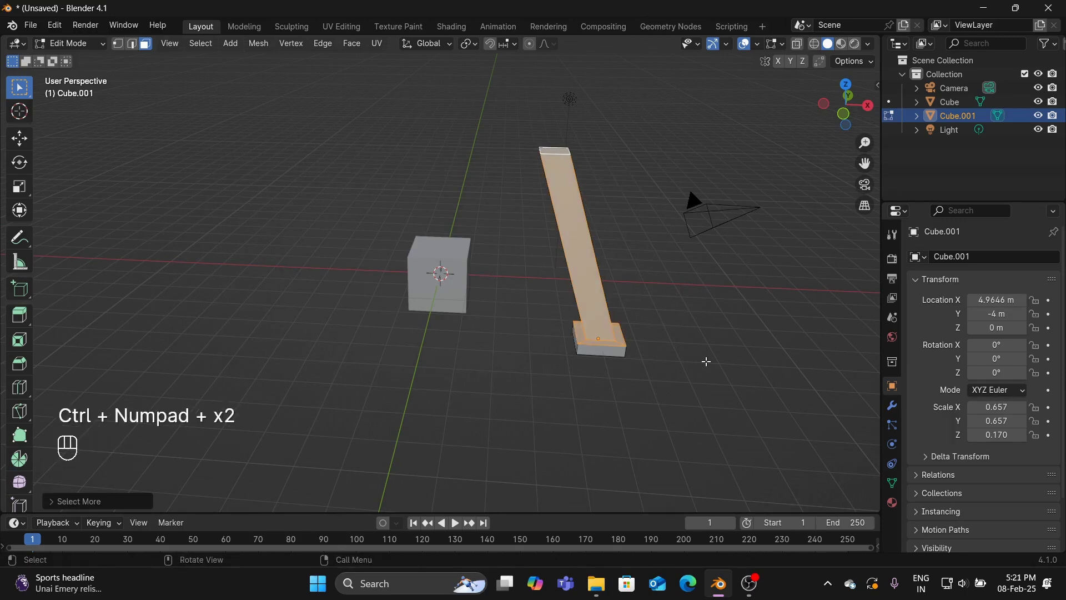
key("ctrl+KP_Subtract")
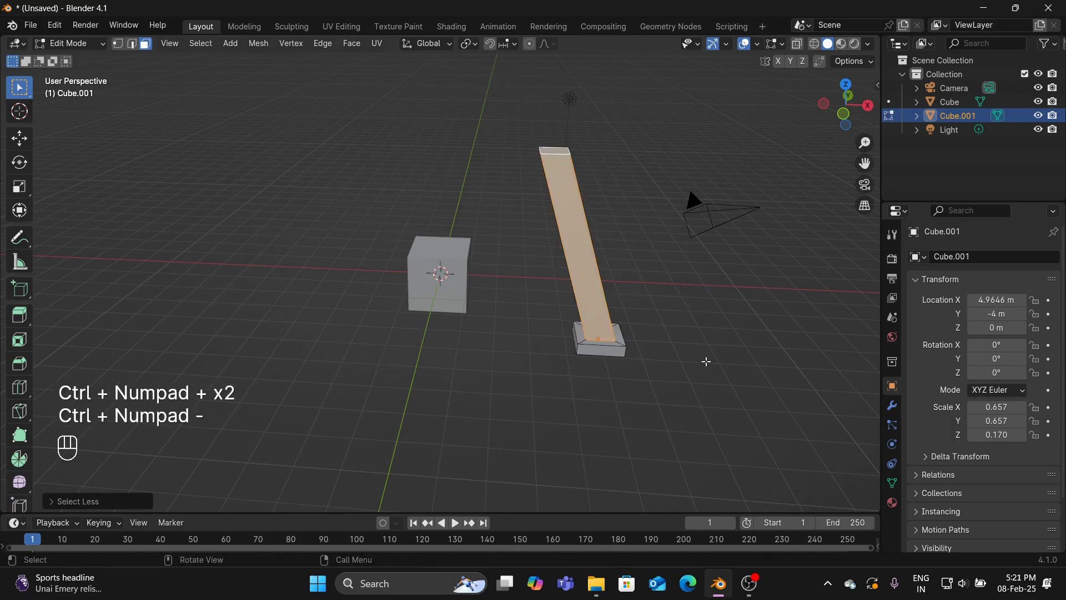
middle_click_drag(613, 207, 617, 180)
key("p")
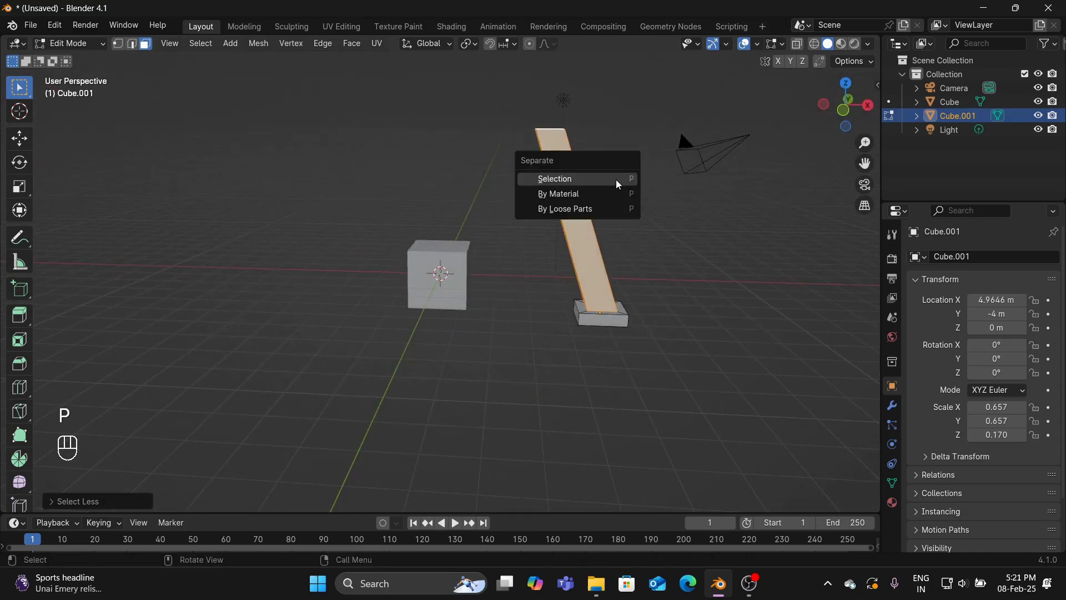
left_click(618, 179)
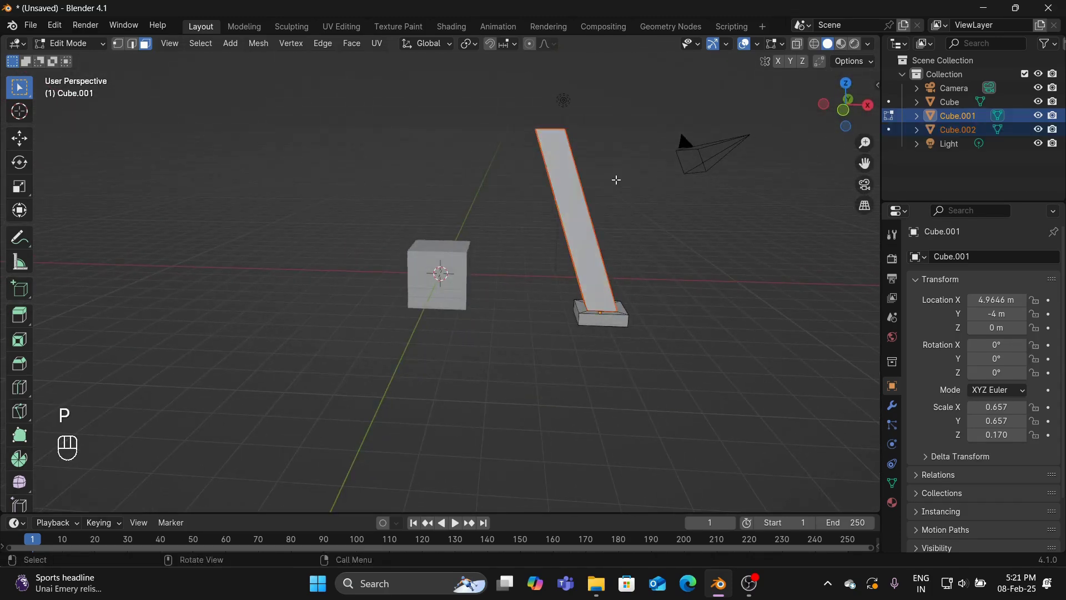
Leave Edit Mode on the base slab and enter Edit Mode on the separated leaning post
left_click(945, 131)
left_click(958, 116)
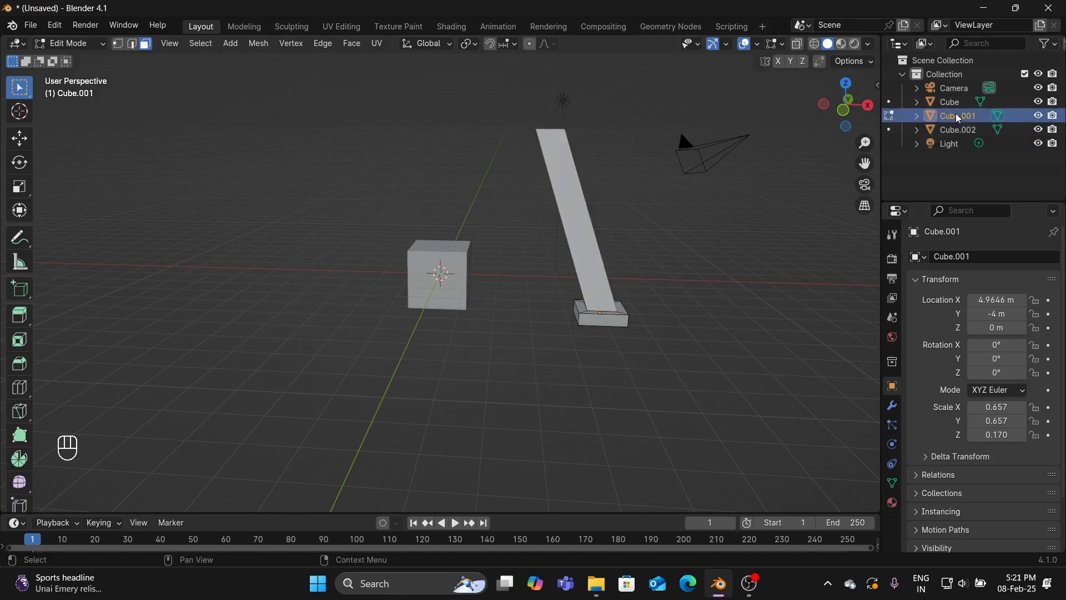
left_click(67, 44)
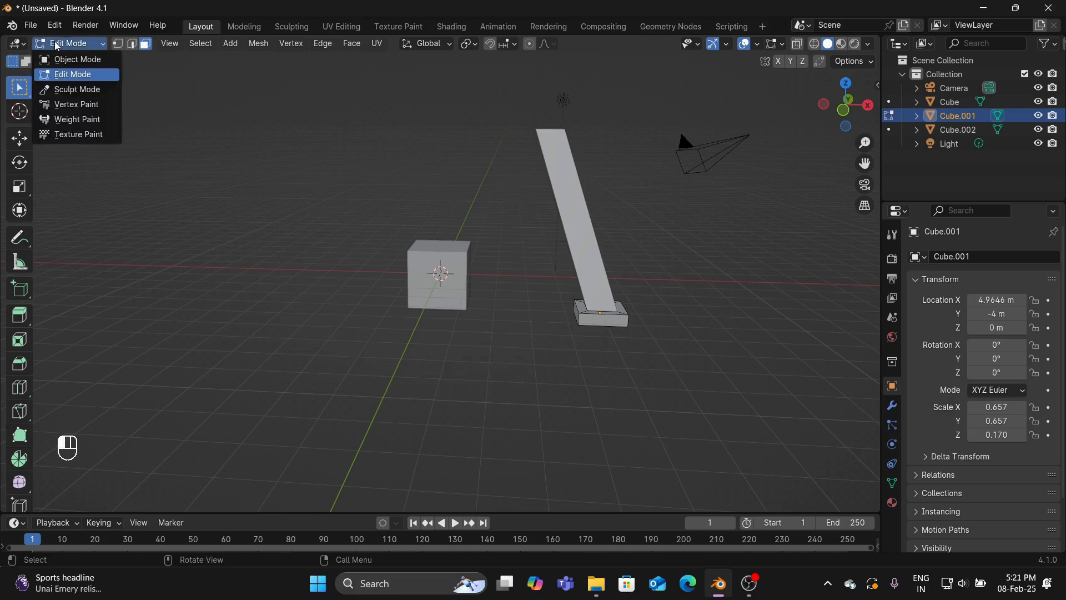
left_click(46, 57)
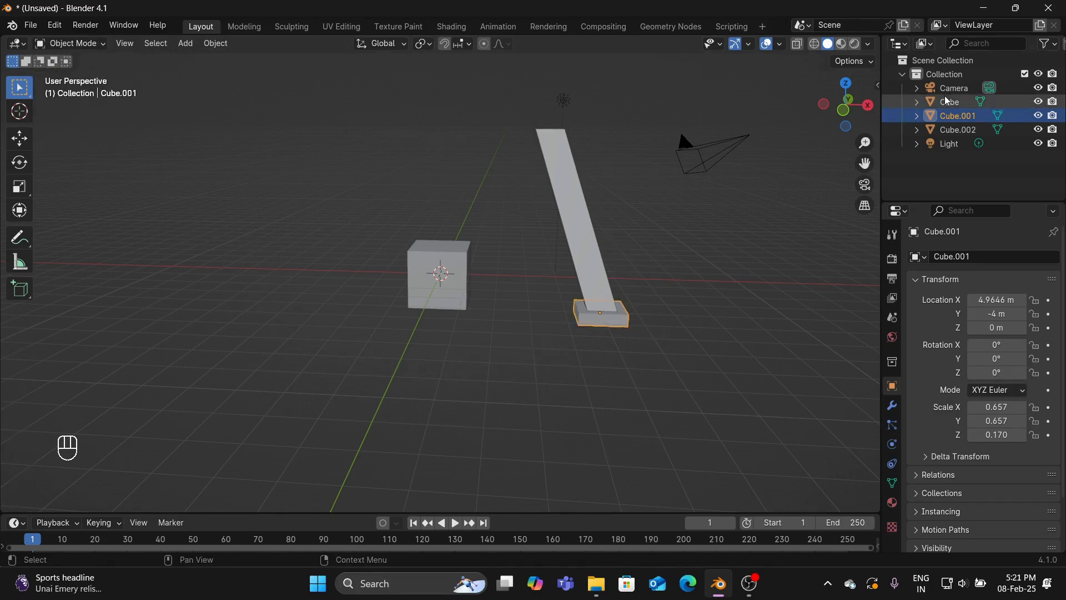
left_click(568, 221)
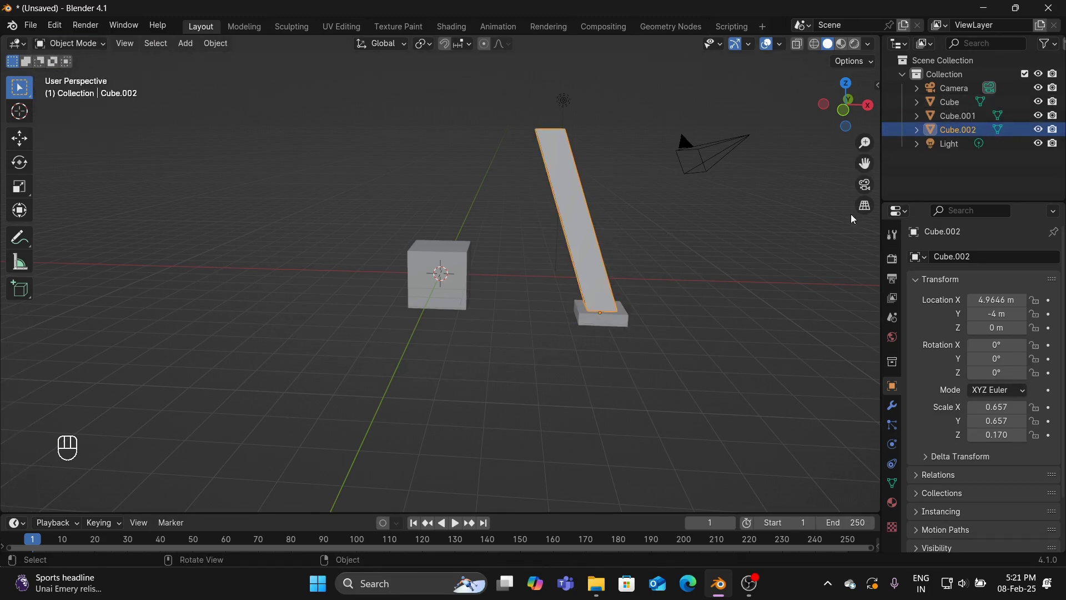
left_click(68, 43)
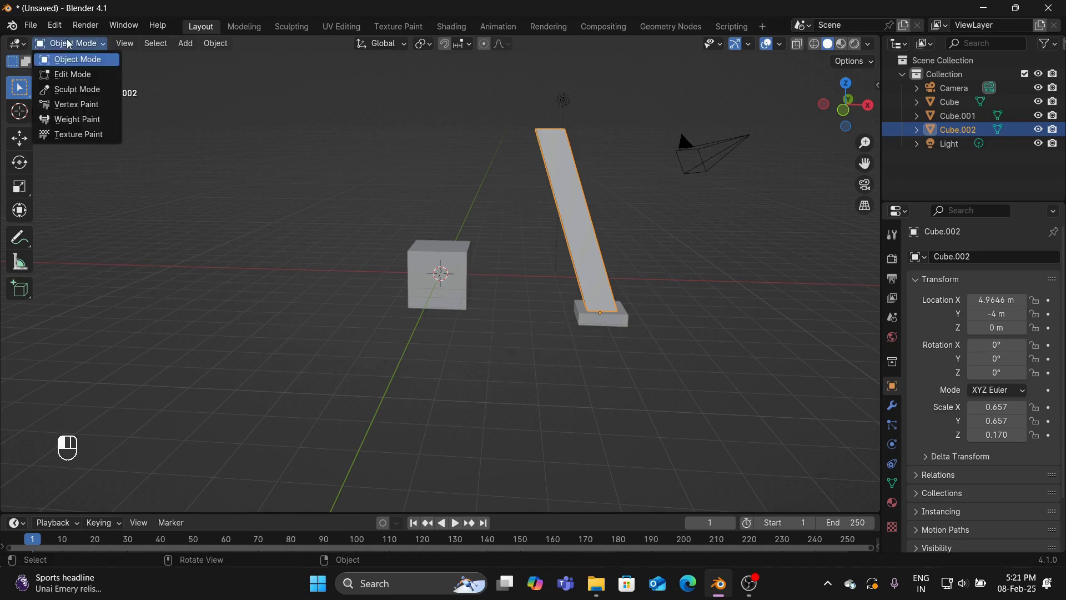
left_click(73, 76)
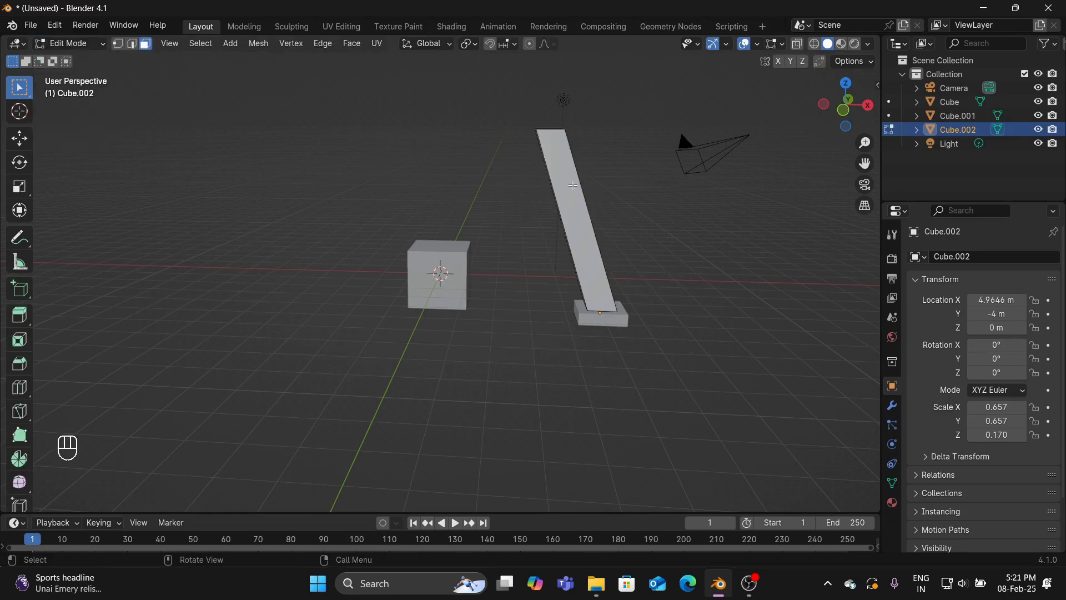
Select all faces of the leaning post, isolate it in local view and look at its underside
left_click(577, 184)
middle_click_drag(675, 233, 704, 279)
key("a")
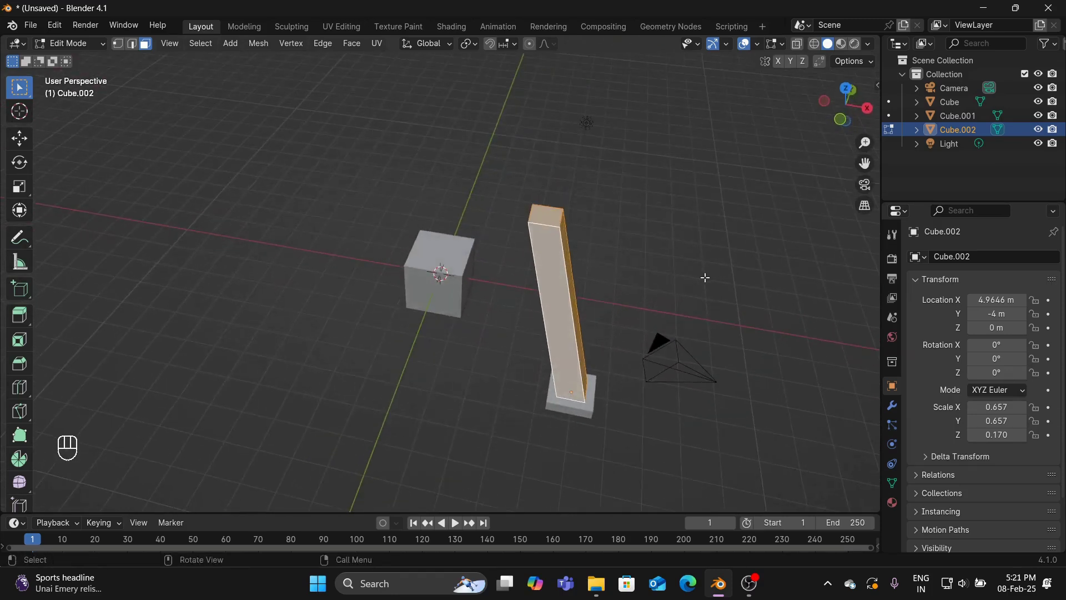
left_click(543, 215, "shift")
middle_click_drag(700, 324, 710, 275)
key("slash")
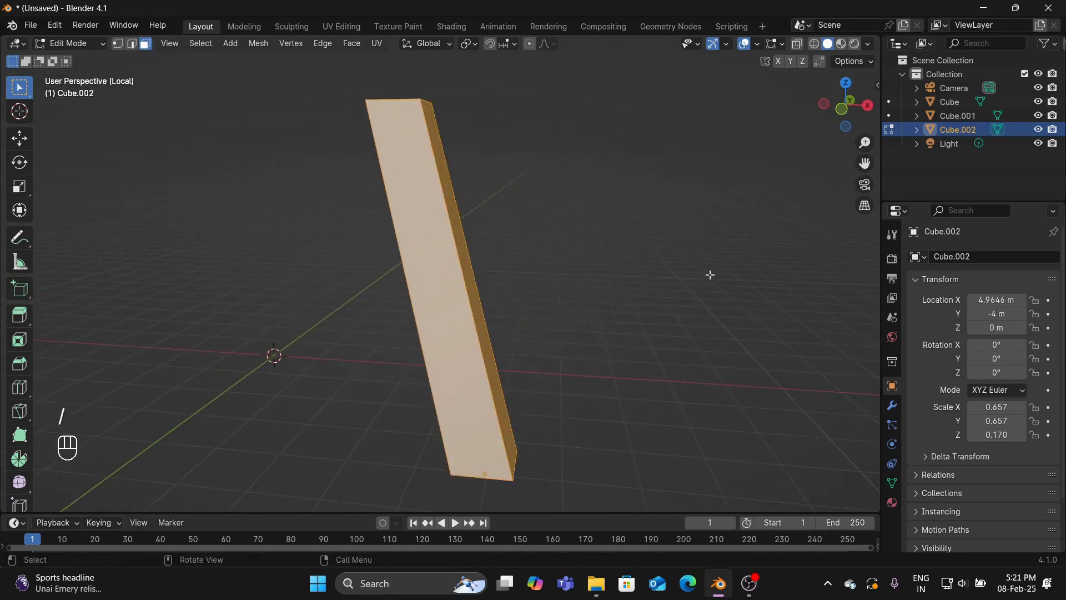
middle_click_drag(827, 239, 742, 195)
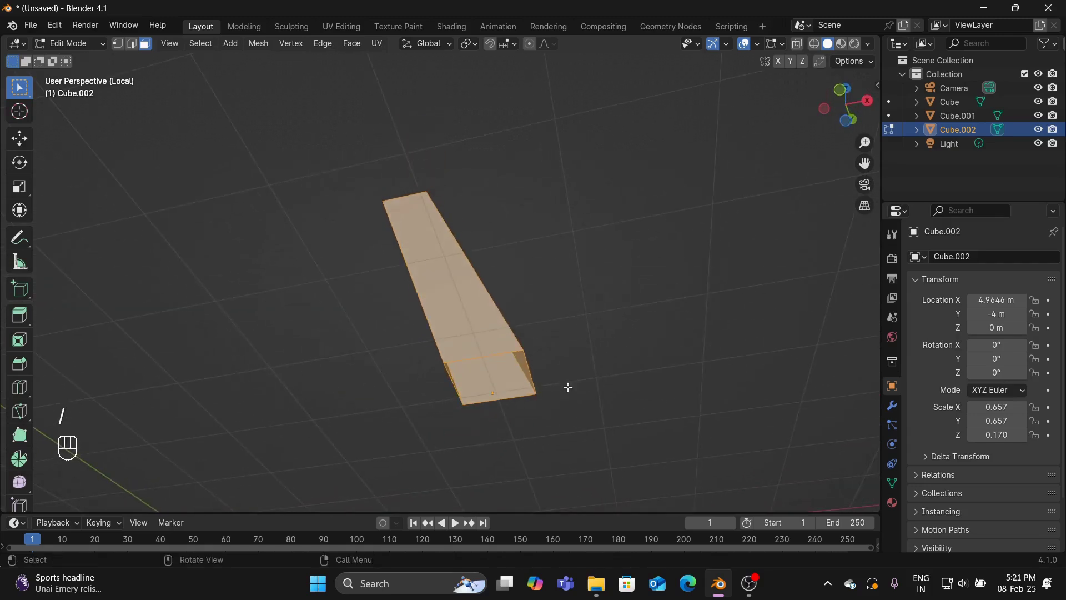
Add three evenly spaced loop cuts across the length of the leaning post without sliding them
middle_click_drag(499, 385, 545, 355)
key("ctrl+r")
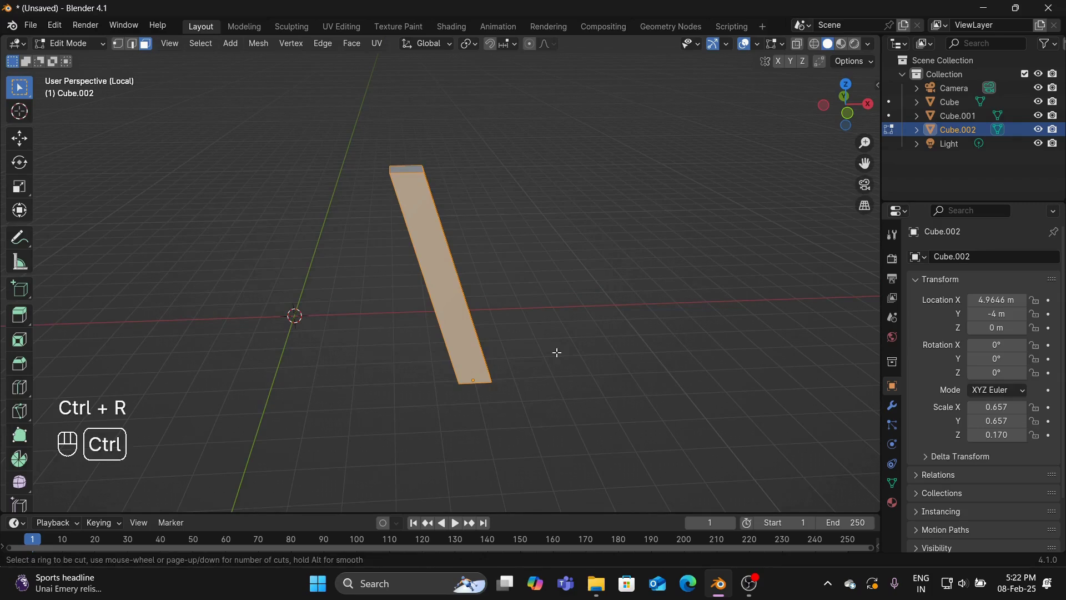
scroll(428, 271, "up", 2)
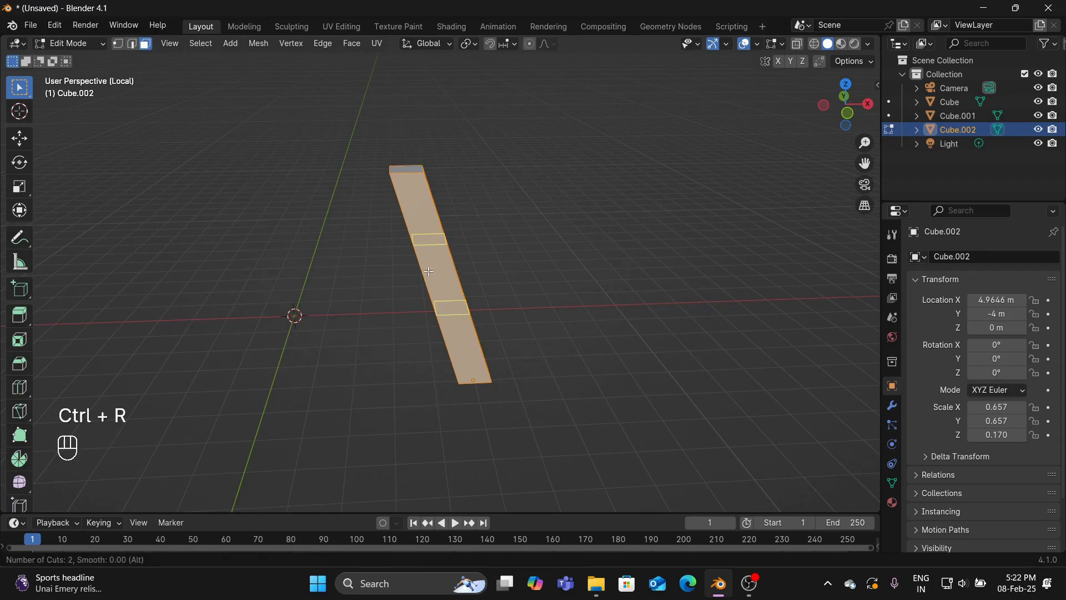
left_click(428, 272)
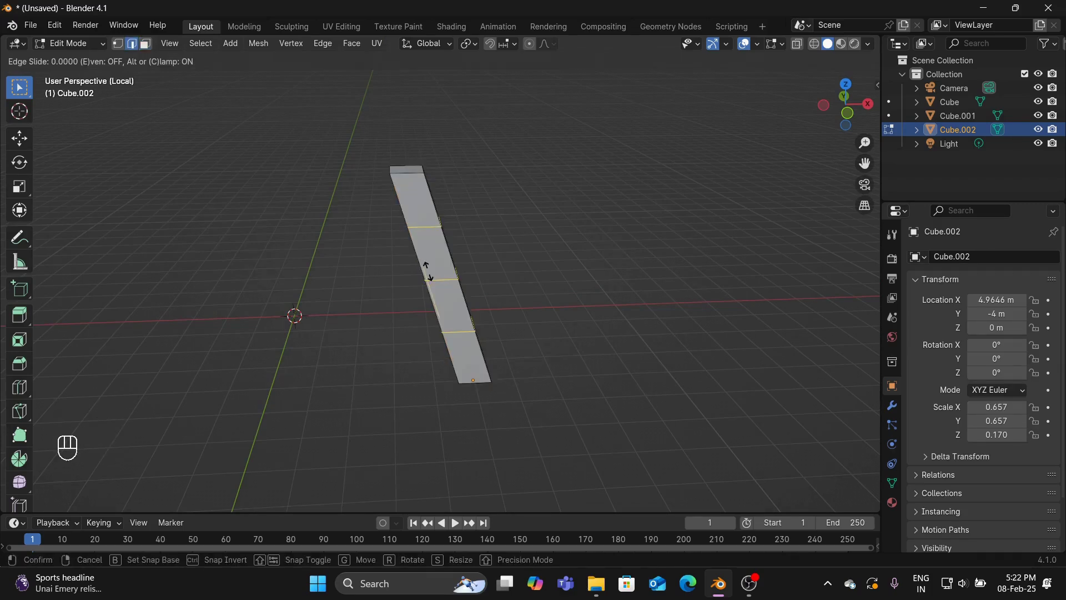
left_click(428, 271)
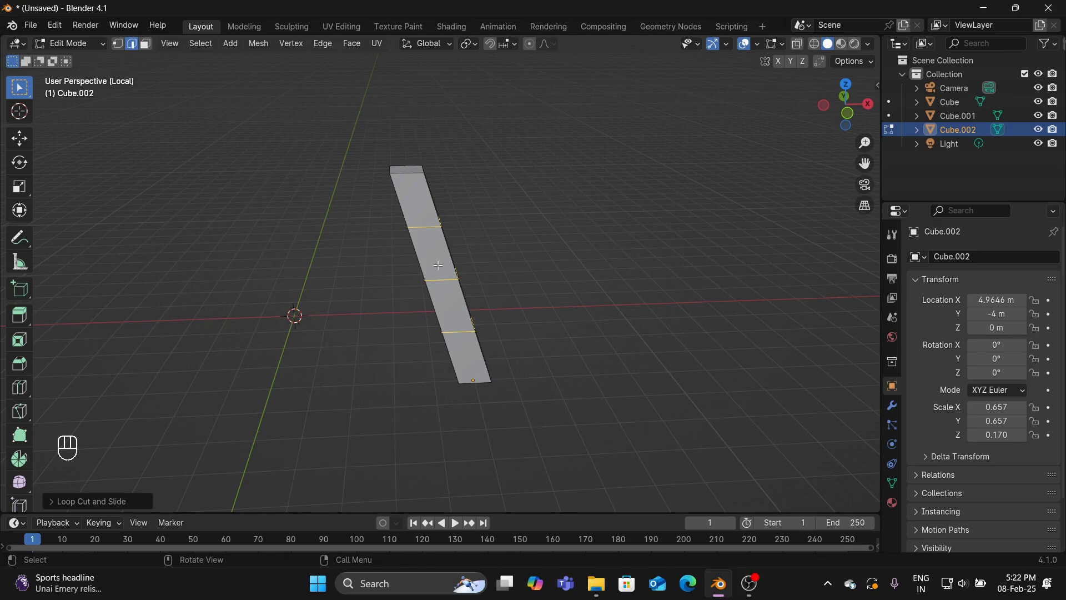
Select the whole post in front view and set the pivot point to Individual Origins and the transform orientation to Normal
key("a")
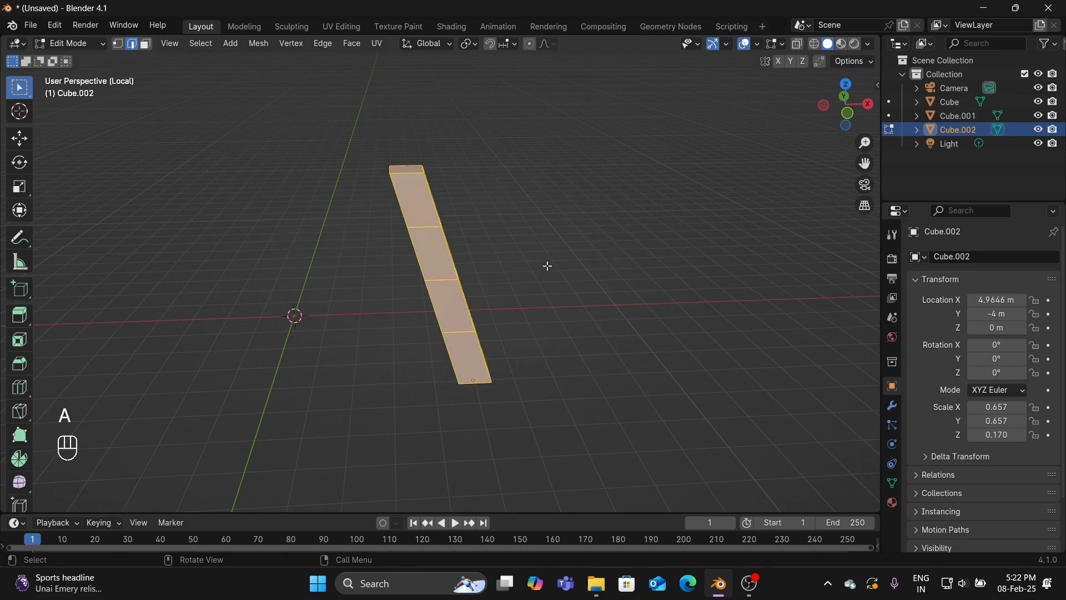
middle_click_drag(548, 266, 626, 258)
left_click(413, 180, "shift")
key("KP_1")
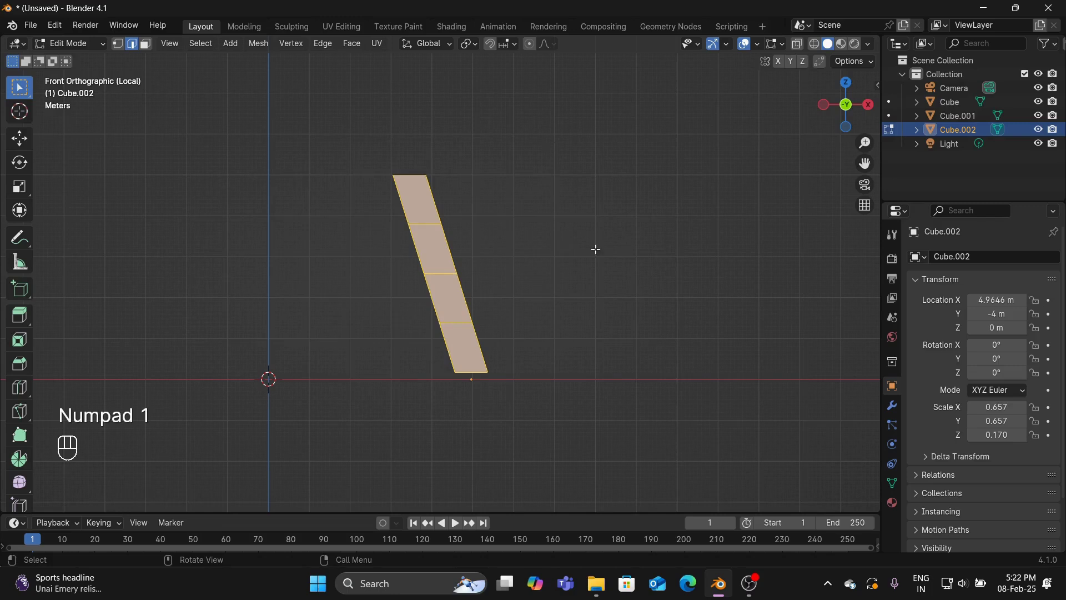
left_click(477, 43)
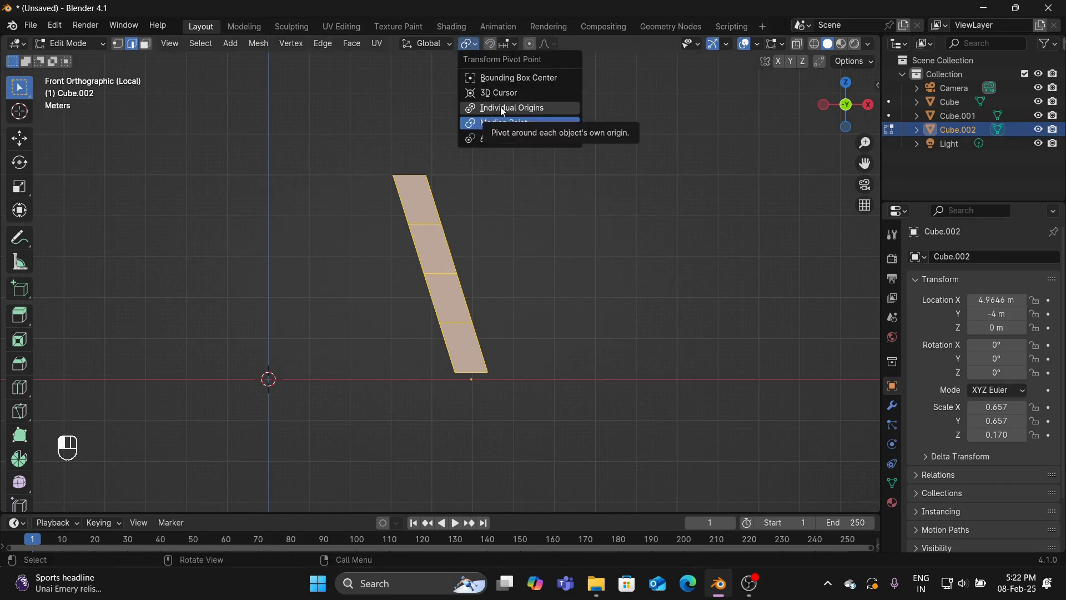
left_click(501, 106)
left_click(451, 45)
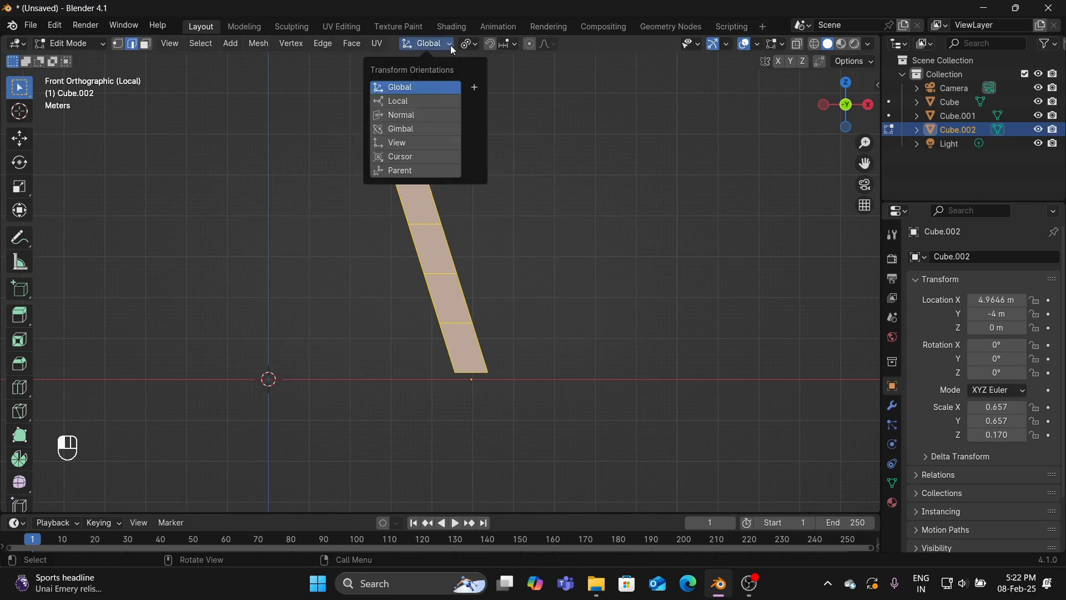
left_click(428, 115)
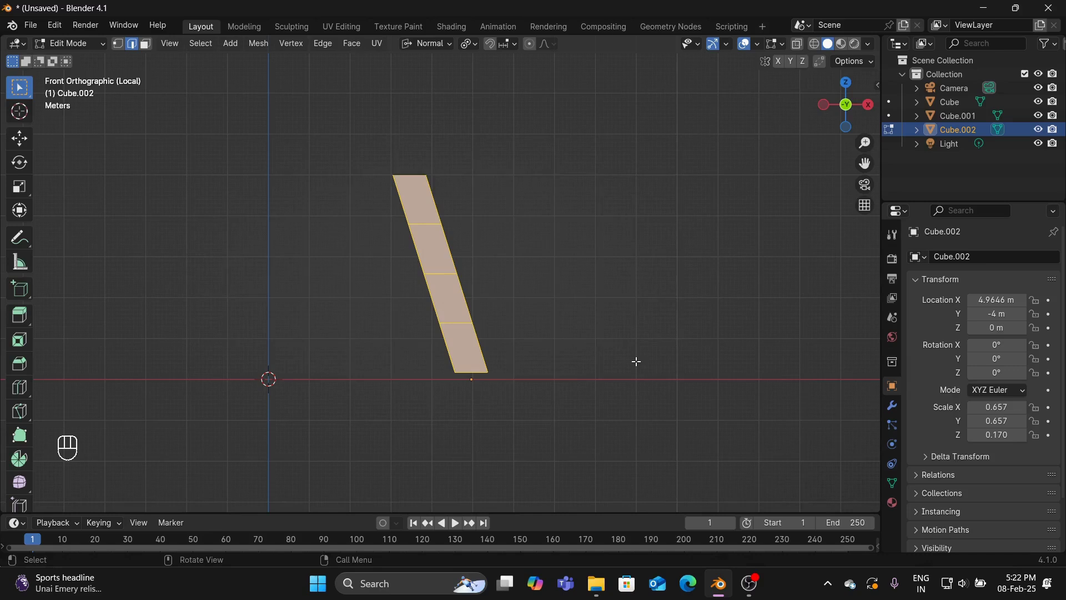
Inset all faces of the post individually with a thickness of about 0.29 m
key("i")
key("i")
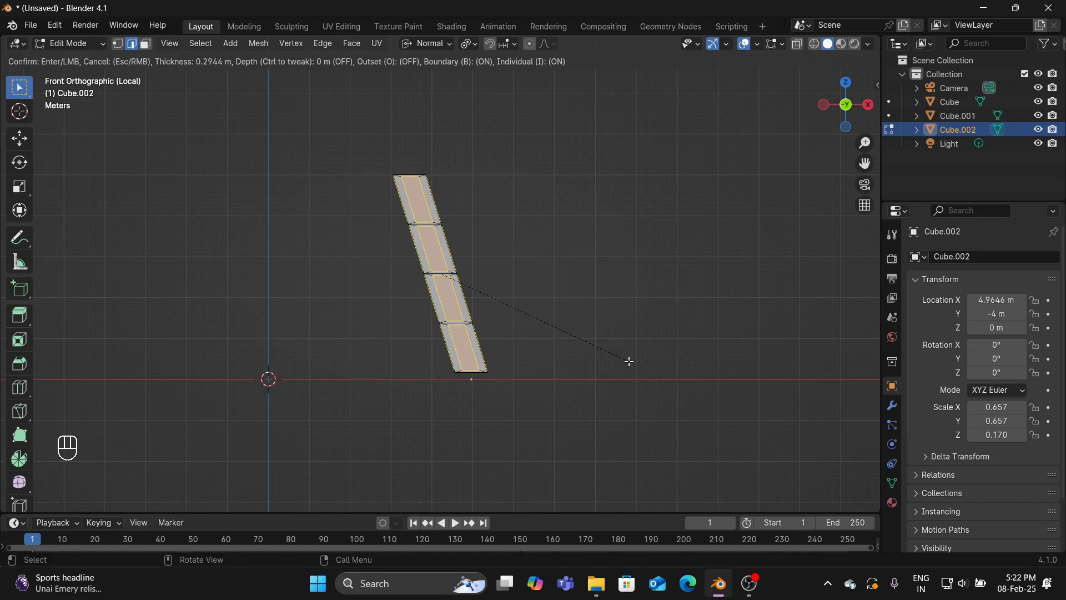
left_click(629, 361)
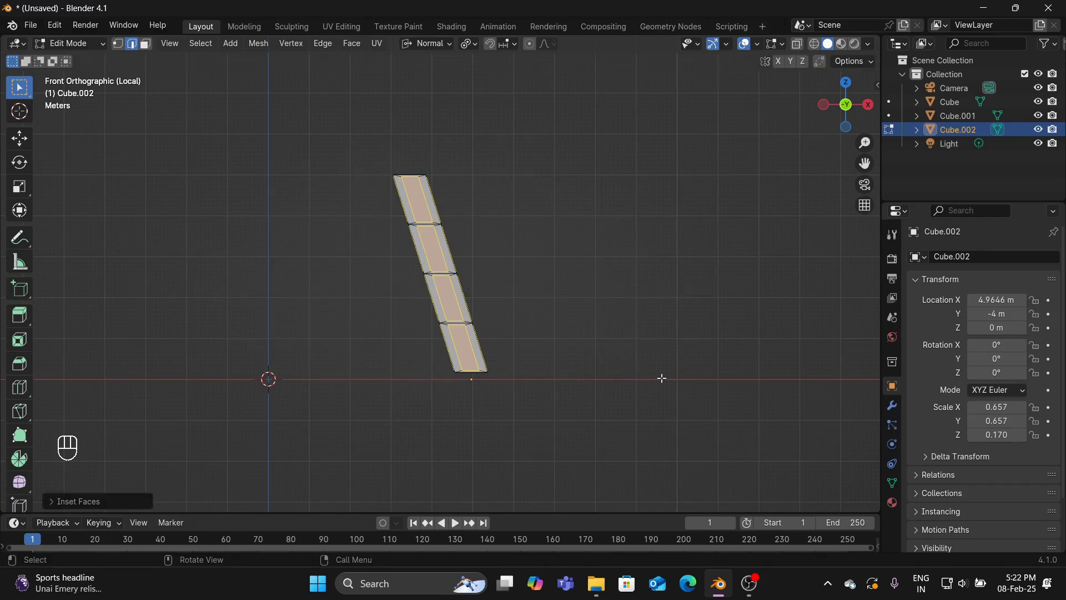
Scale down the inset faces around their individual origins to widen the borders between them
key("s")
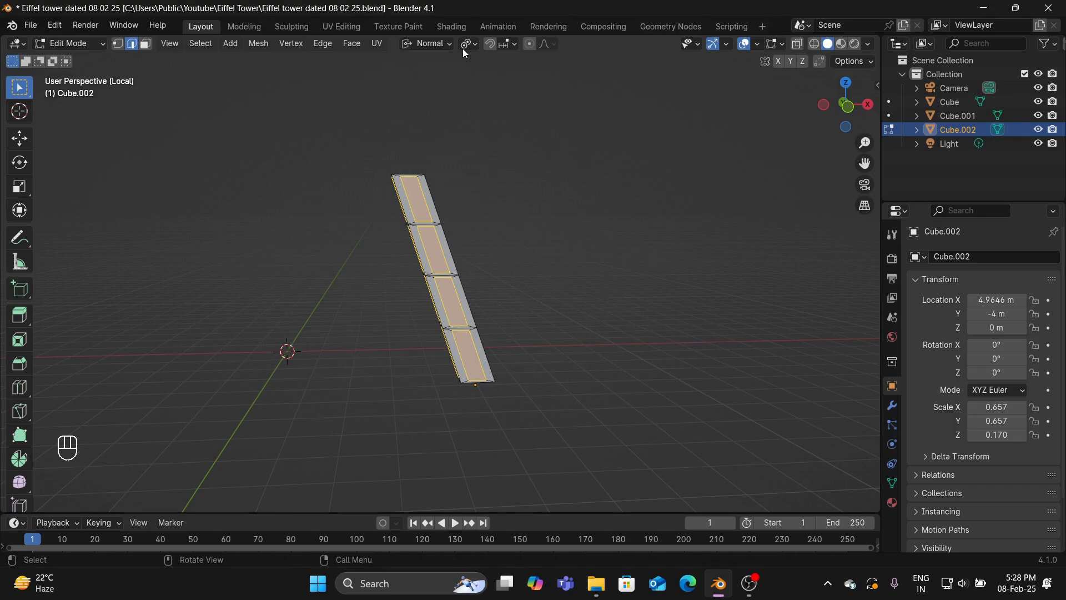
left_click(451, 44)
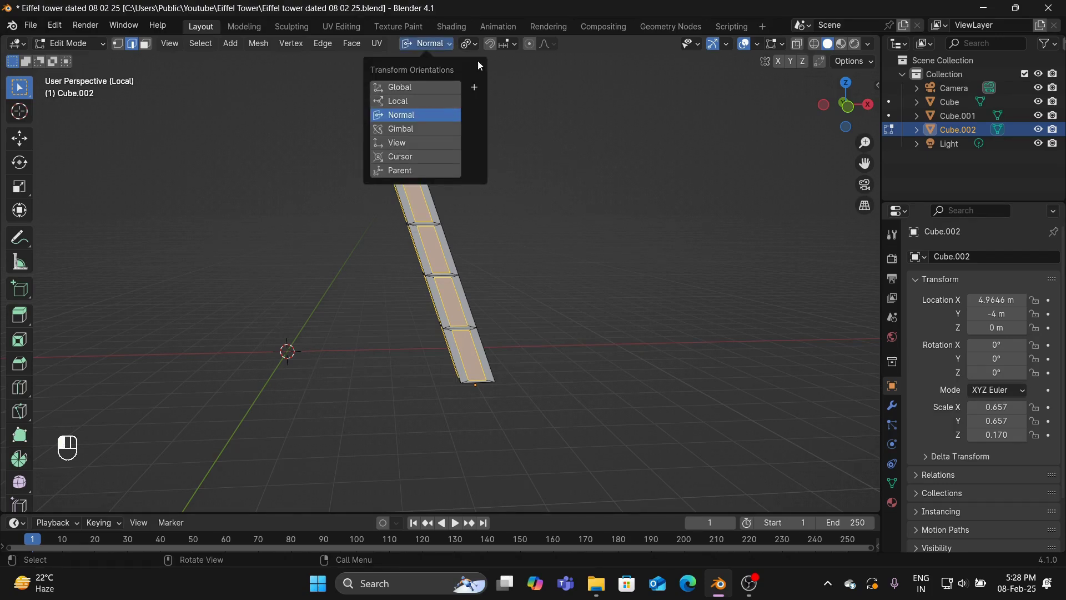
mouse_move(473, 46)
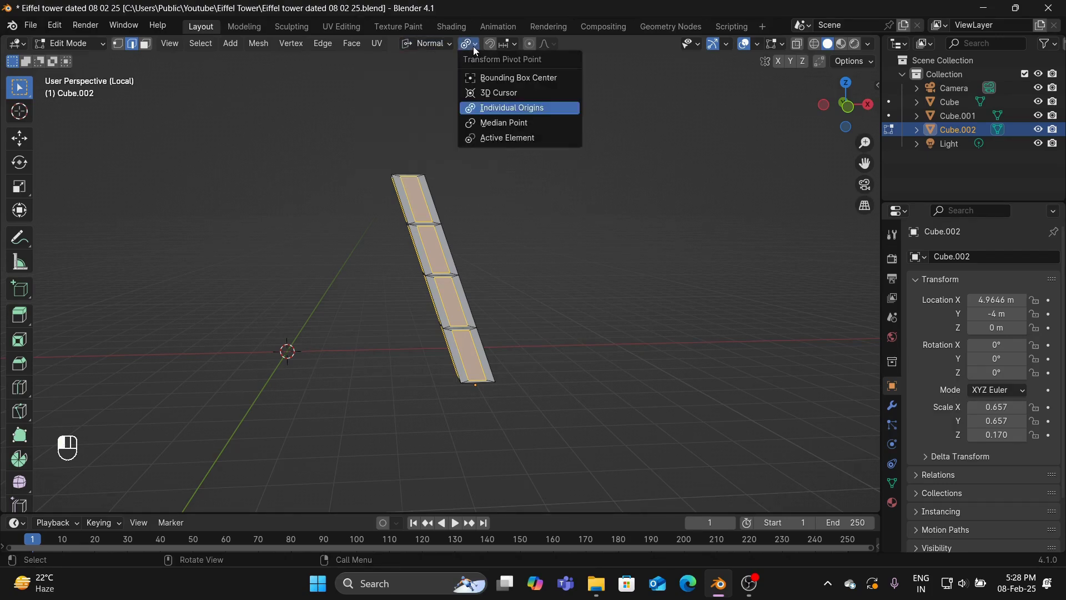
left_click(492, 113)
key("s")
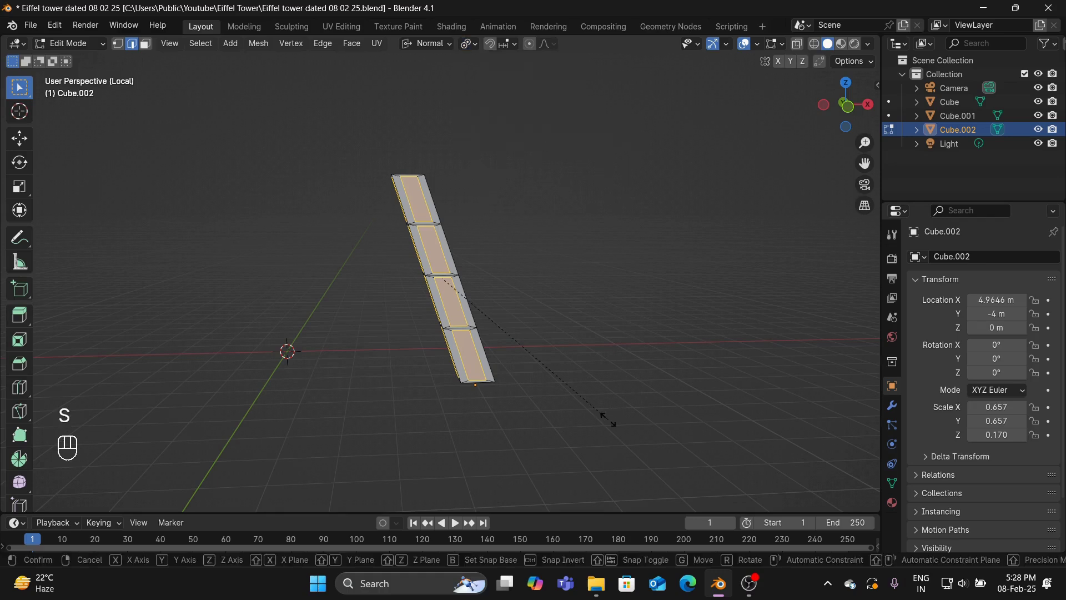
left_click(563, 371)
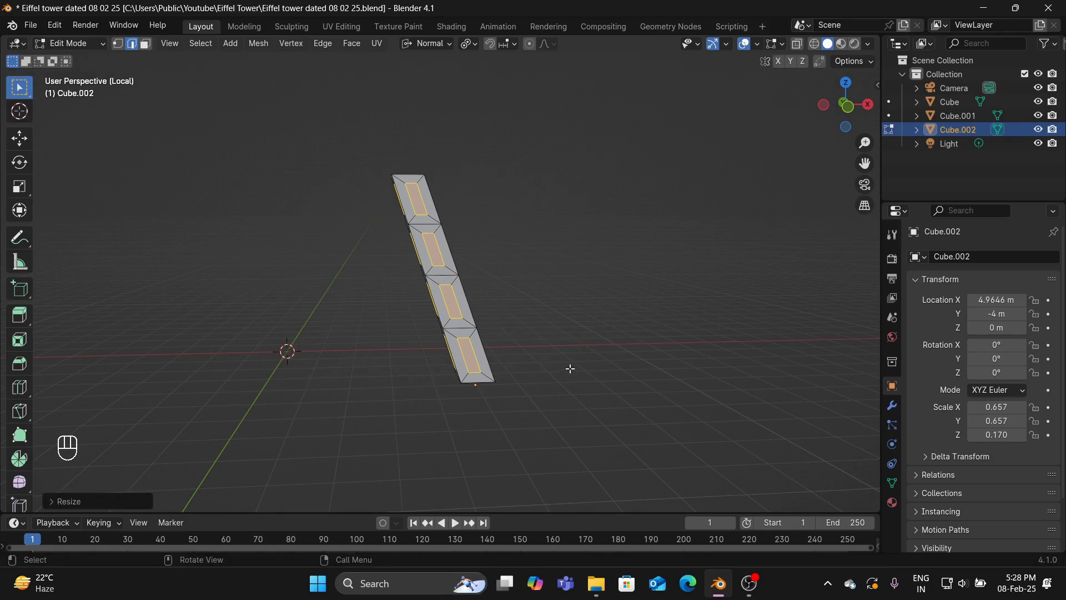
Try rescaling the inset faces freely and along their normal X and Y axes, and undo the changes
key("s")
left_click(564, 359)
key("s")
key("x")
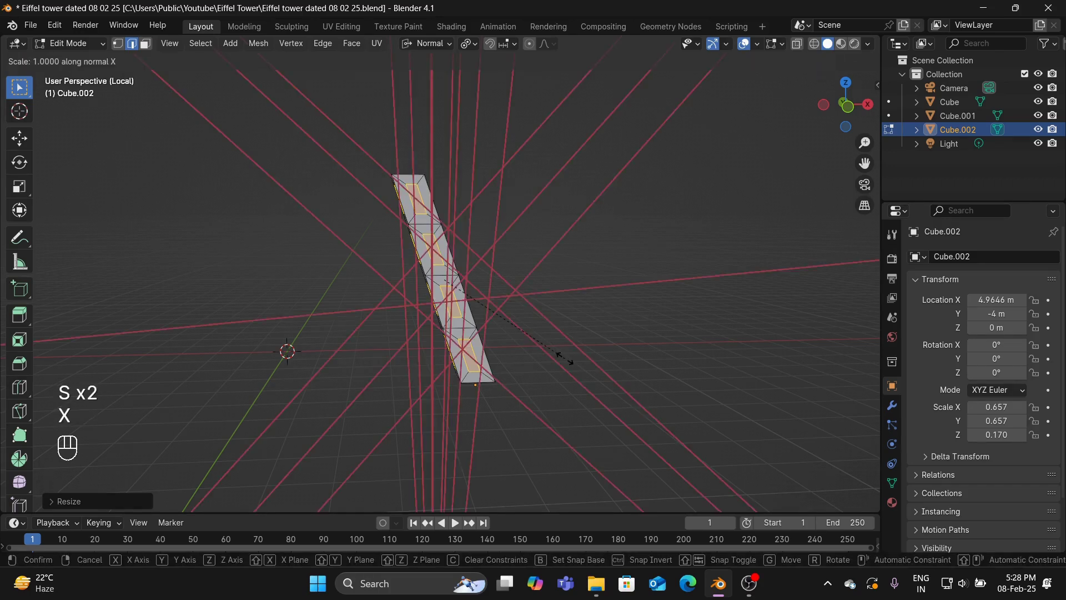
key("ctrl+z")
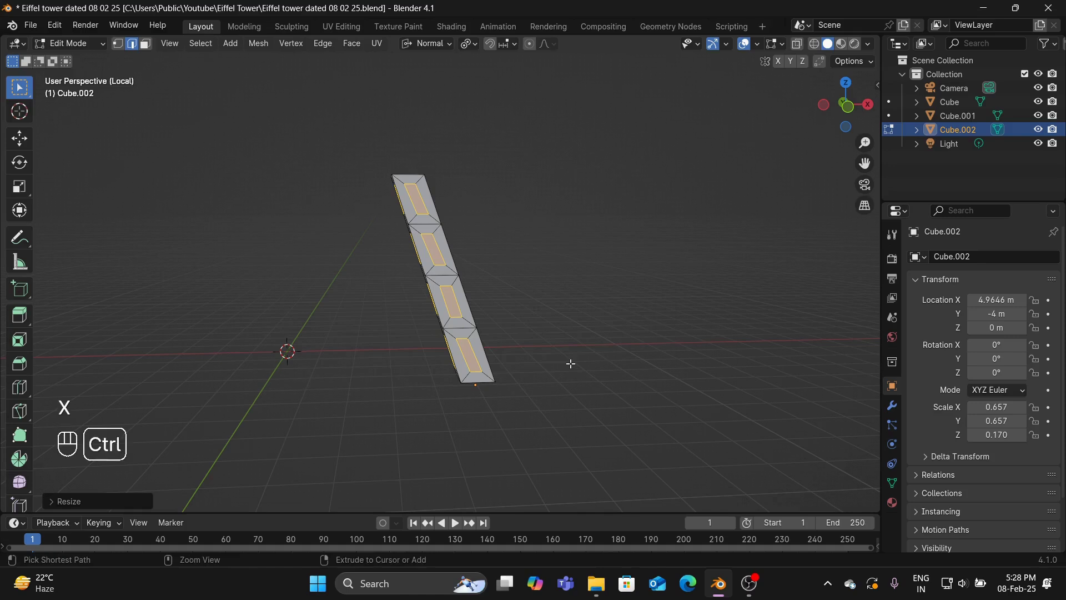
key("s")
key("y")
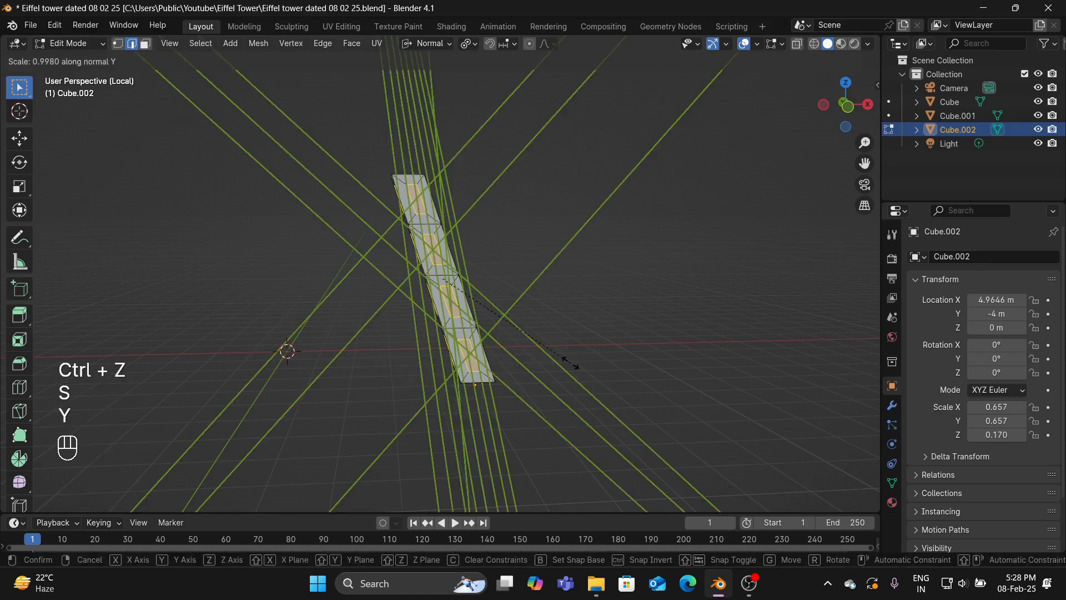
left_click(580, 370)
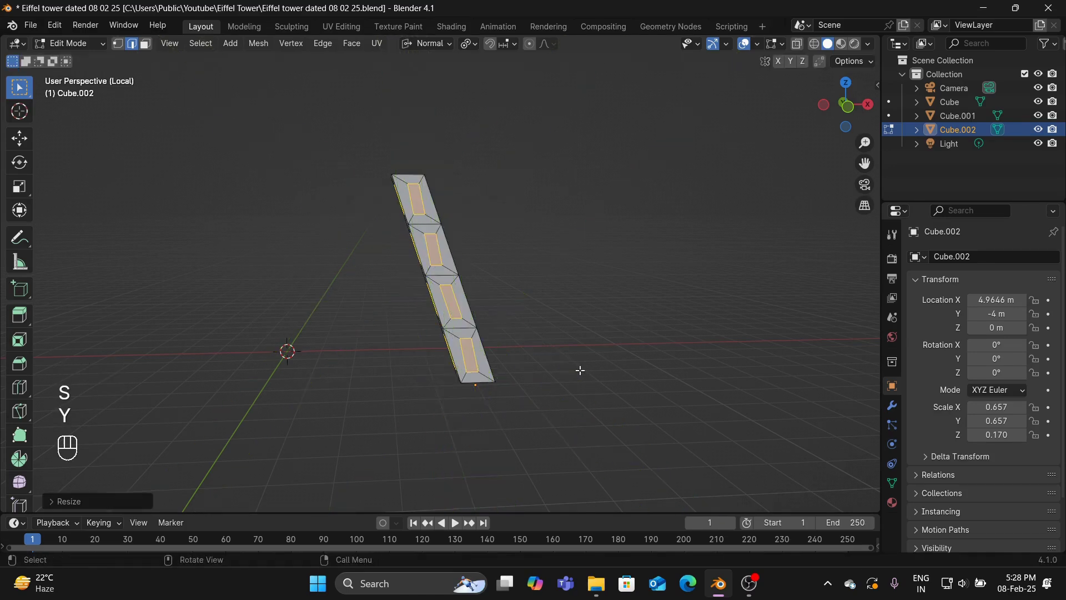
key("ctrl+z")
key("ctrl+z")
Exit local view to show the full scene and add a Wireframe modifier to the leaning post
middle_click_drag(580, 370, 623, 346)
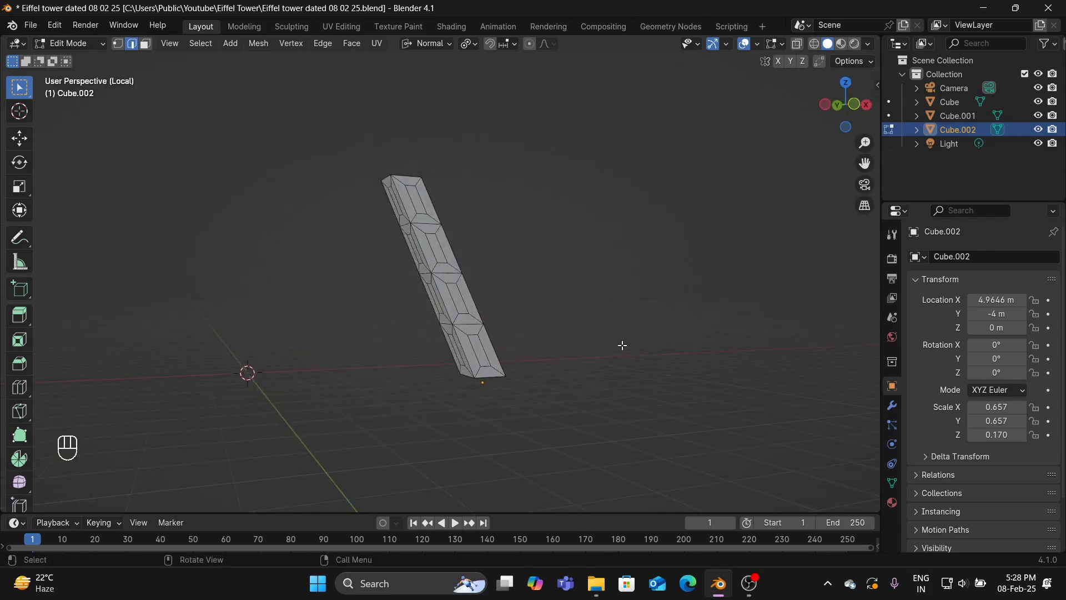
key("KP_Divide")
scroll(805, 281, "up", 1)
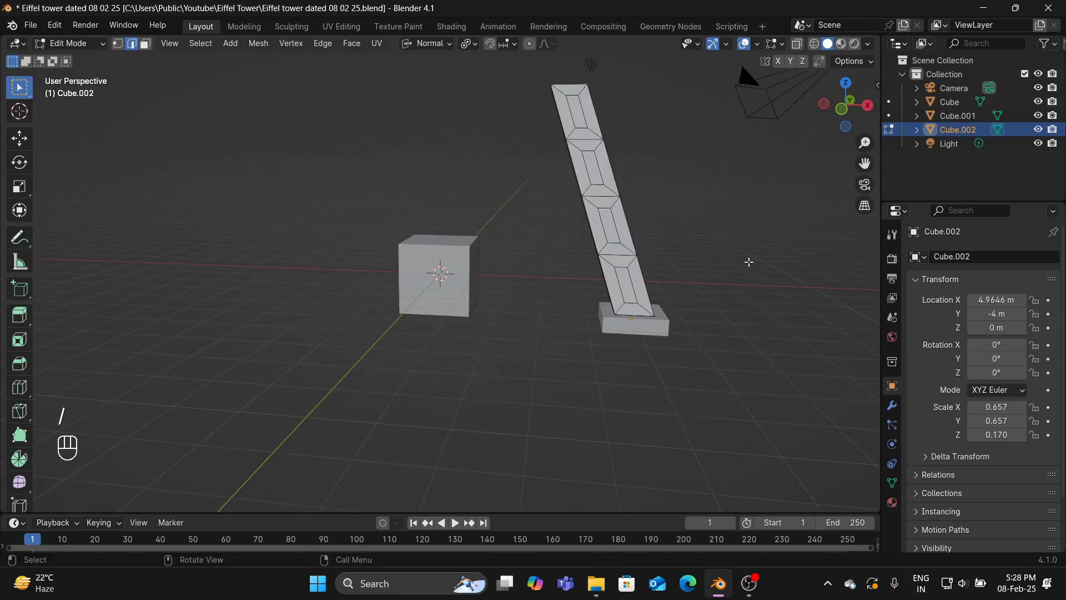
scroll(689, 272, "down", 3)
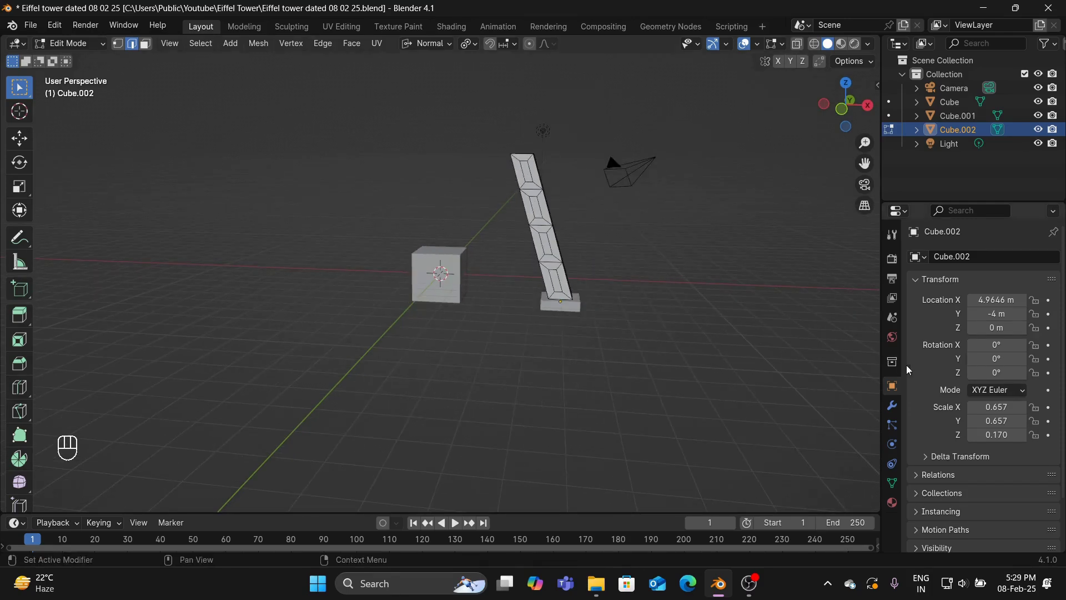
left_click(893, 406)
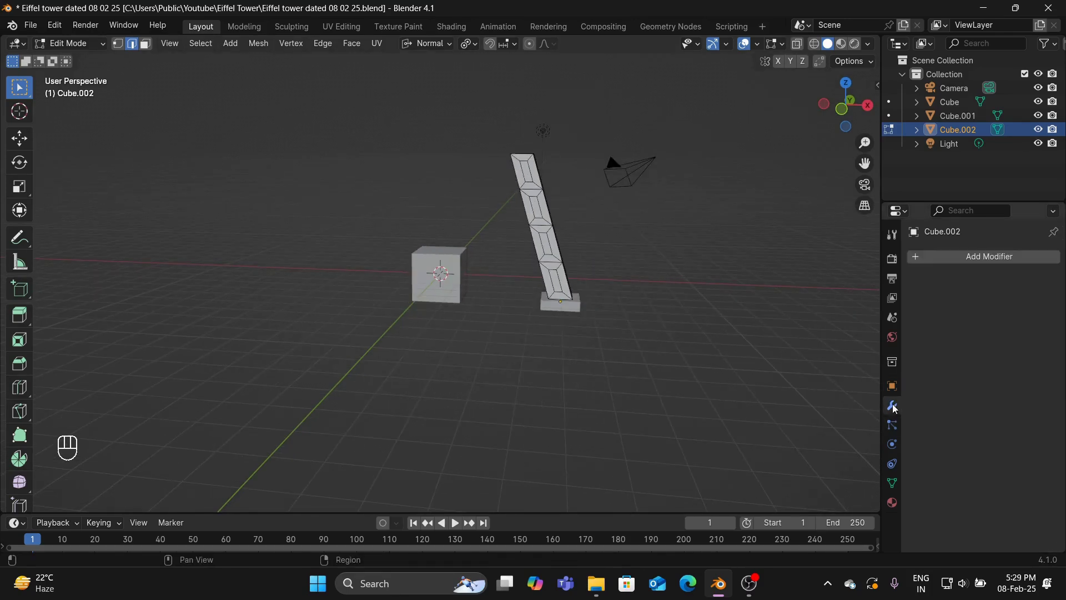
left_click(991, 257)
left_click(964, 250)
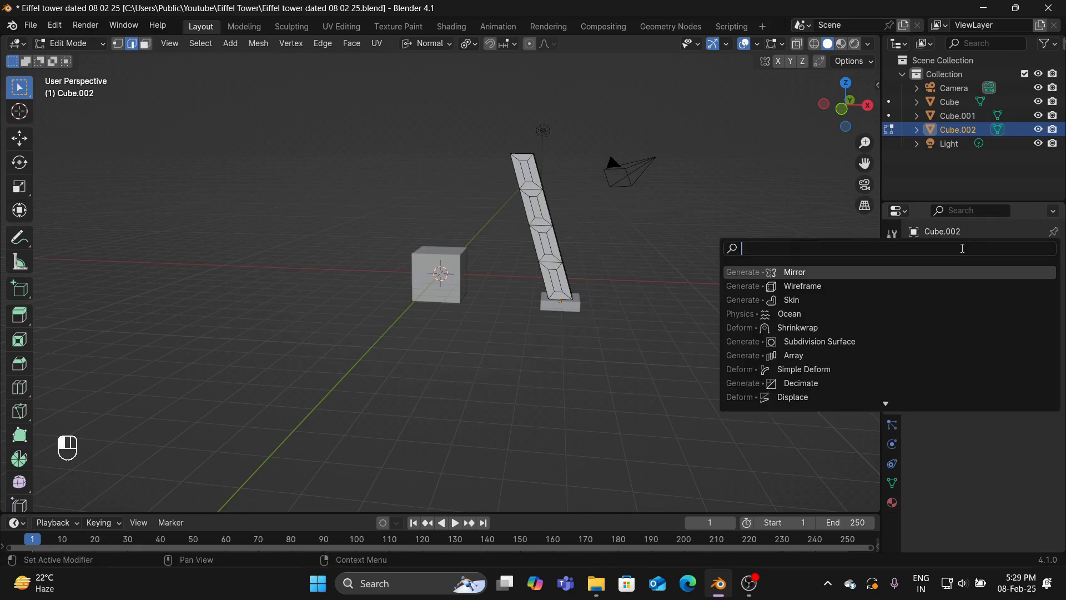
type("wire")
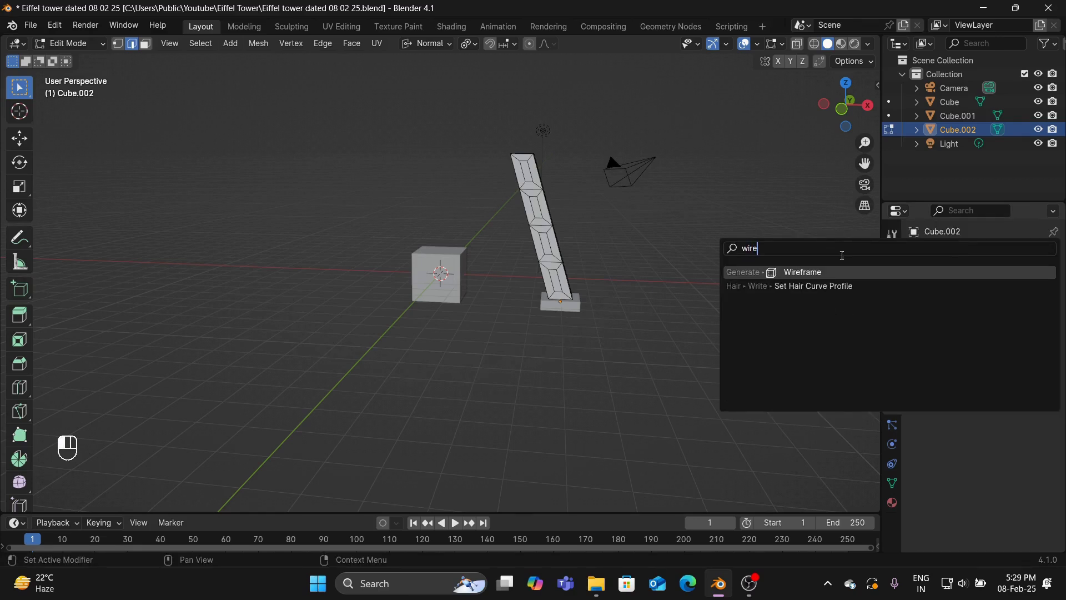
left_click(830, 272)
Switch the post to Object Mode and view its wireframe structure from above
middle_click_drag(807, 302, 771, 314)
left_click(65, 43)
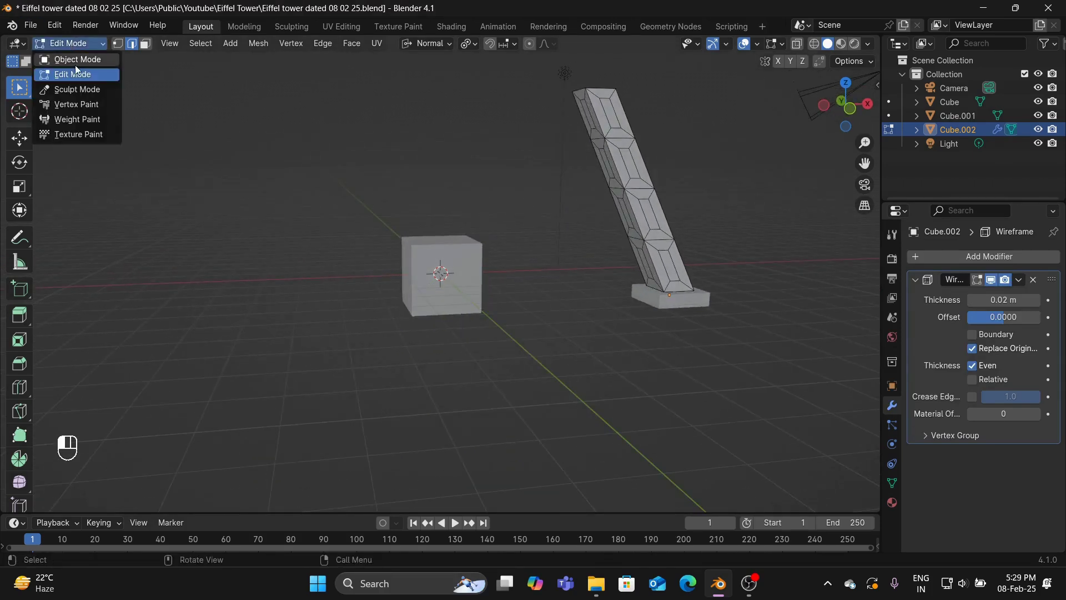
left_click(75, 64)
middle_click_drag(620, 195, 578, 237)
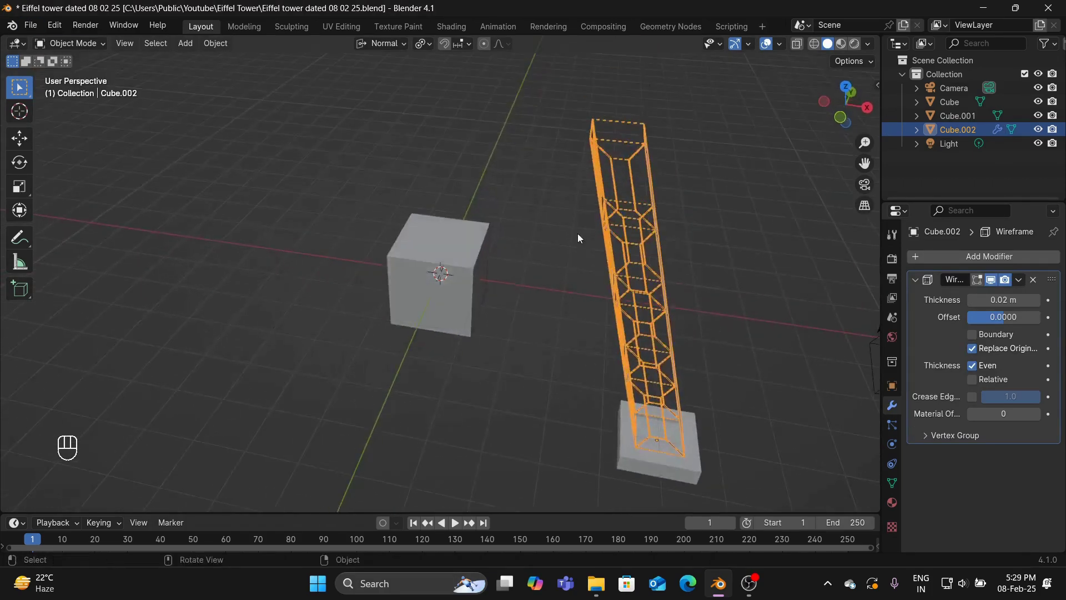
Increase the Wireframe thickness to 0.24 m while checking the post's lattice from several angles
left_click_drag(998, 298, 1049, 298)
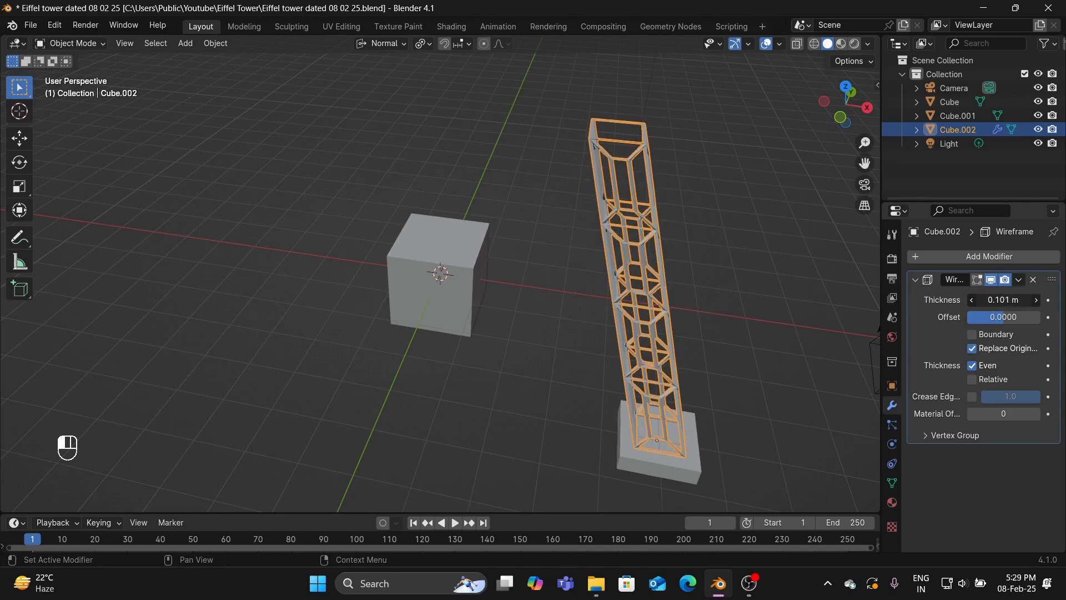
left_click_drag(1003, 300, 1022, 300)
middle_click_drag(747, 243, 522, 321)
left_click(524, 326)
middle_click_drag(639, 303, 722, 228)
scroll(707, 244, "down", 5)
scroll(729, 215, "up", 3)
left_click_drag(994, 299, 1028, 300)
middle_click_drag(709, 202, 738, 192)
scroll(733, 204, "down", 3)
scroll(727, 244, "up", 3)
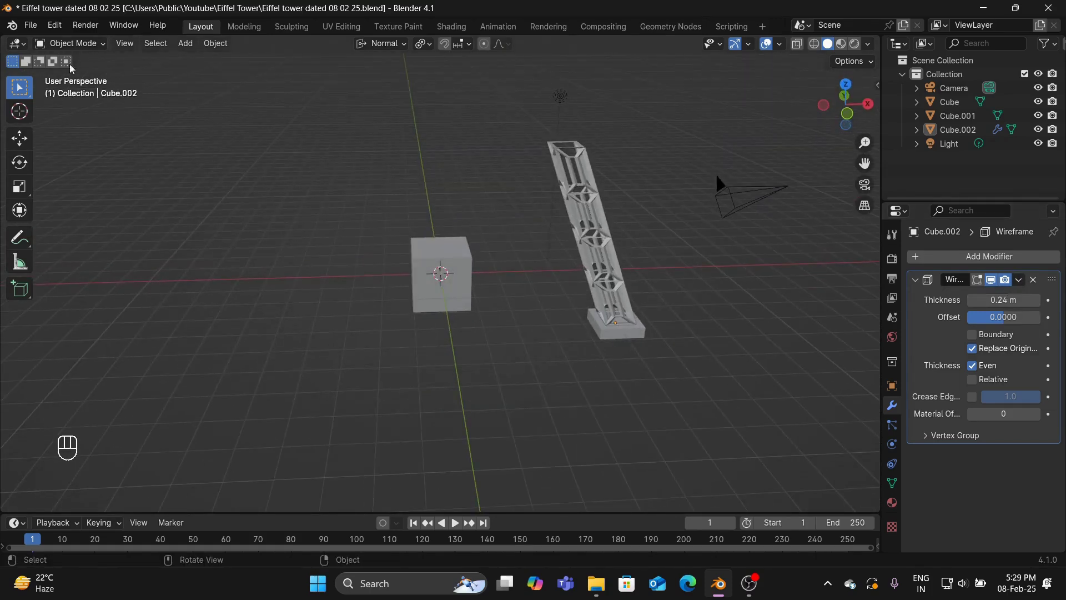
Apply the Wireframe modifier to the leaning post
left_click(1020, 280)
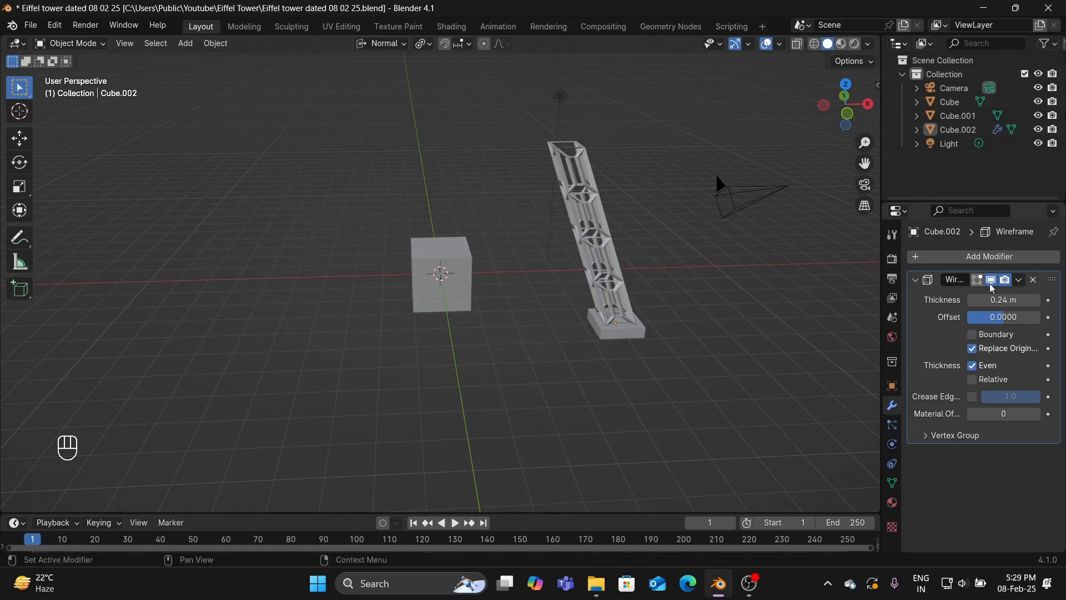
left_click(1016, 284)
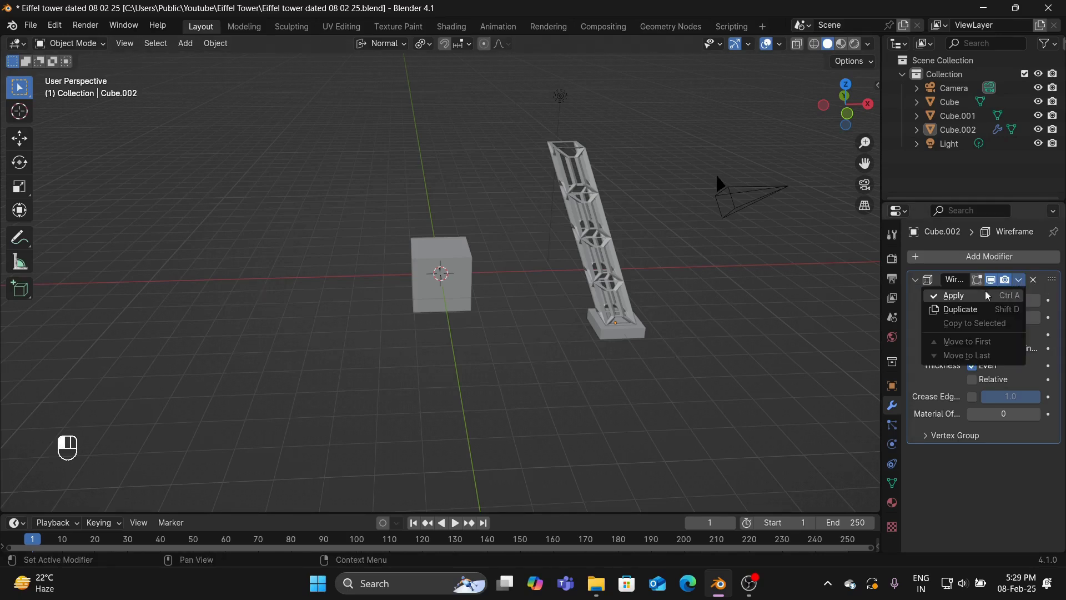
left_click(966, 296)
Add a Mirror modifier to the lattice leg, using the central Cube as mirror object and mirroring on both X and Y
left_click(605, 207)
middle_click_drag(601, 208, 642, 198)
left_click(1002, 254)
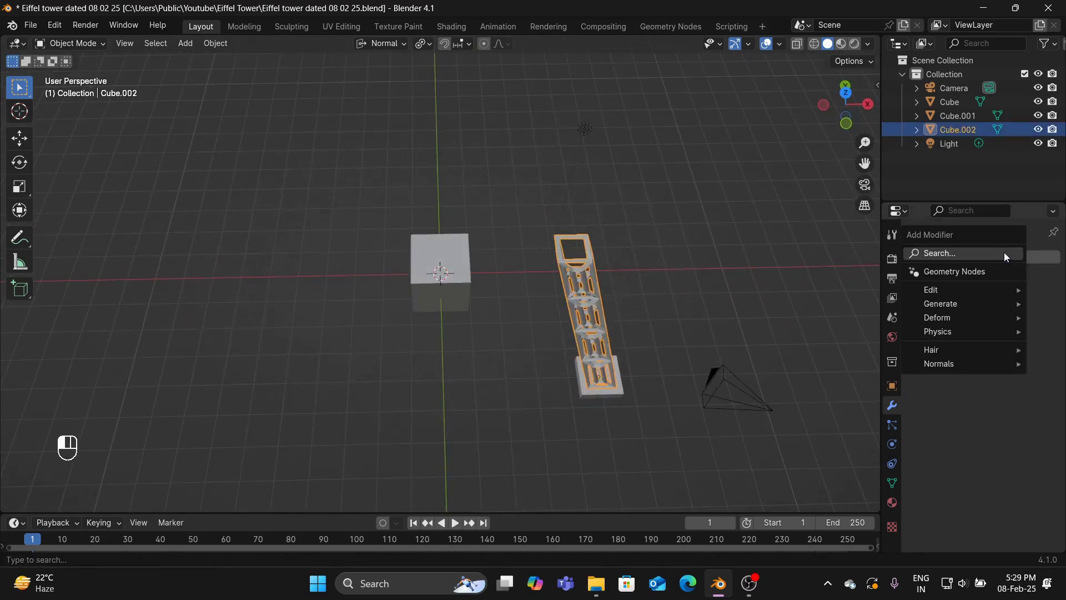
left_click(1004, 252)
left_click(824, 294)
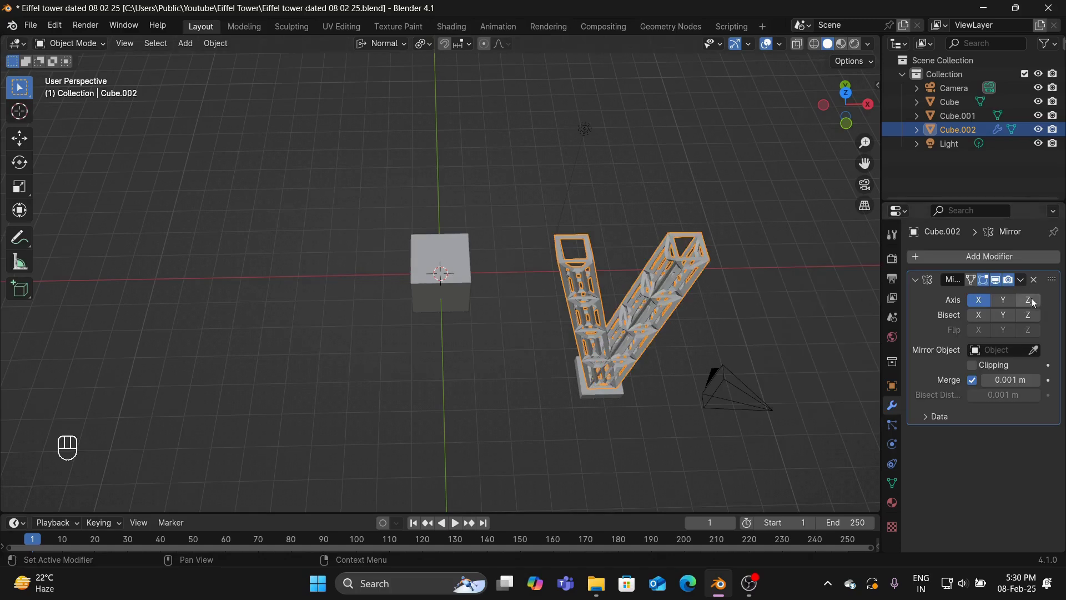
left_click(1033, 350)
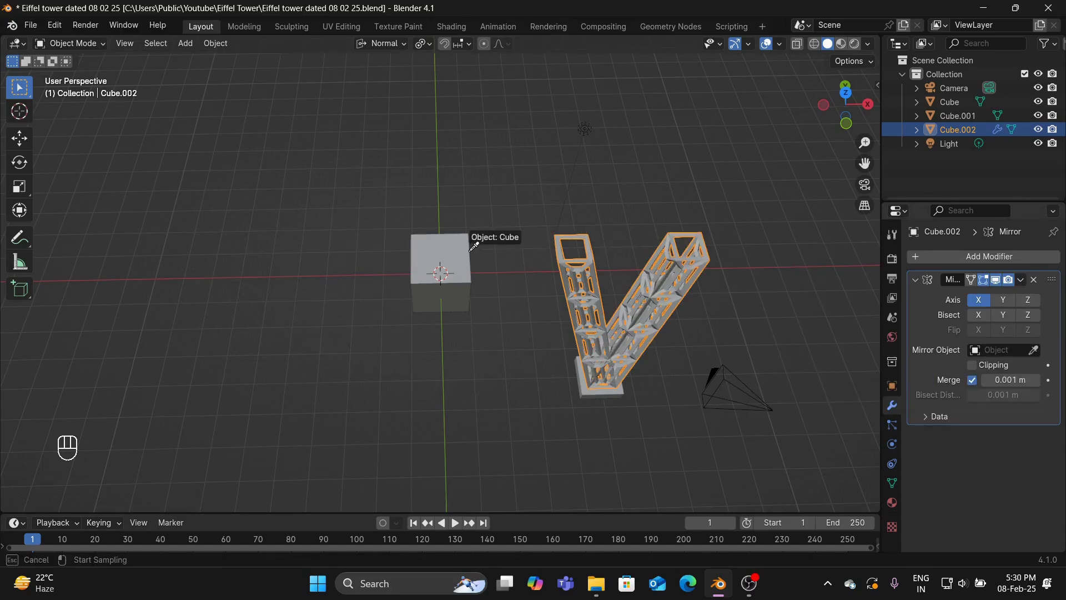
left_click(453, 243)
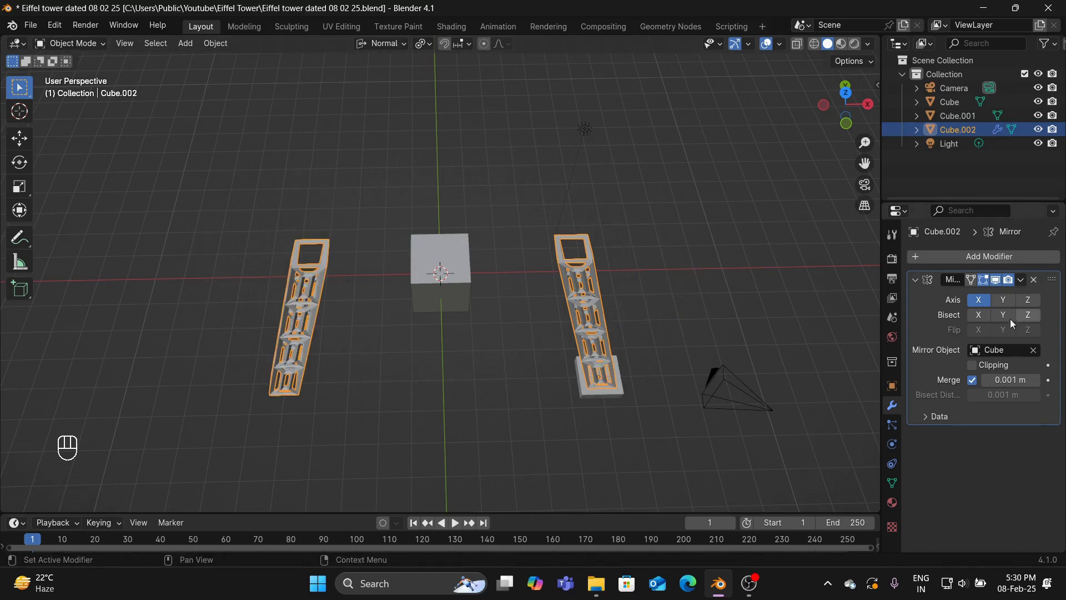
left_click(1004, 299)
middle_click_drag(744, 225, 808, 138)
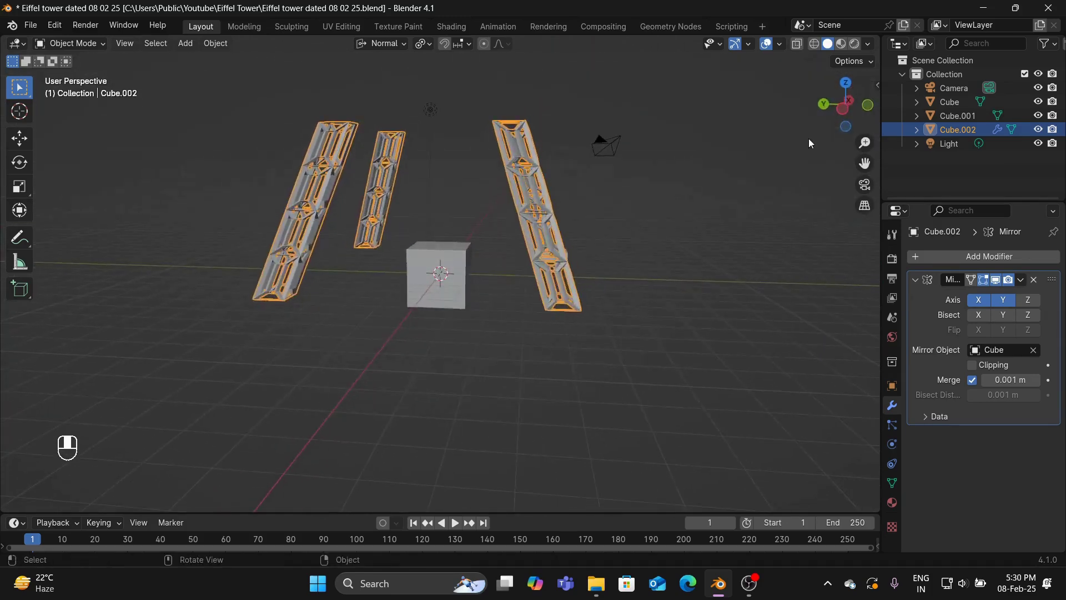
Add a Mirror modifier to the leg's base block (Cube.001), with the central Cube as mirror object and axes X and Y
left_click(959, 117)
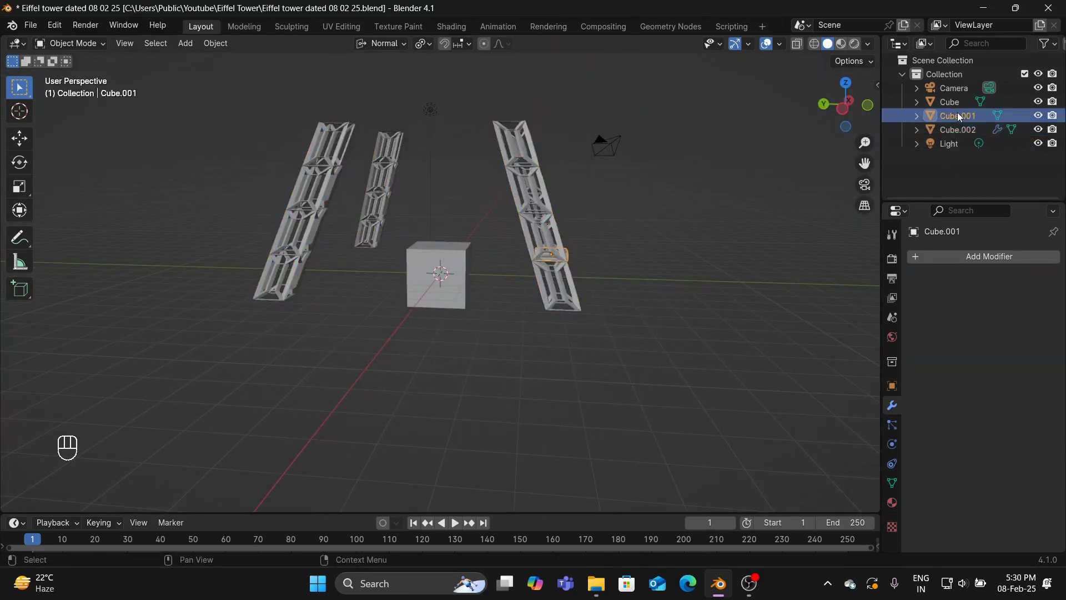
middle_click_drag(833, 161, 839, 215)
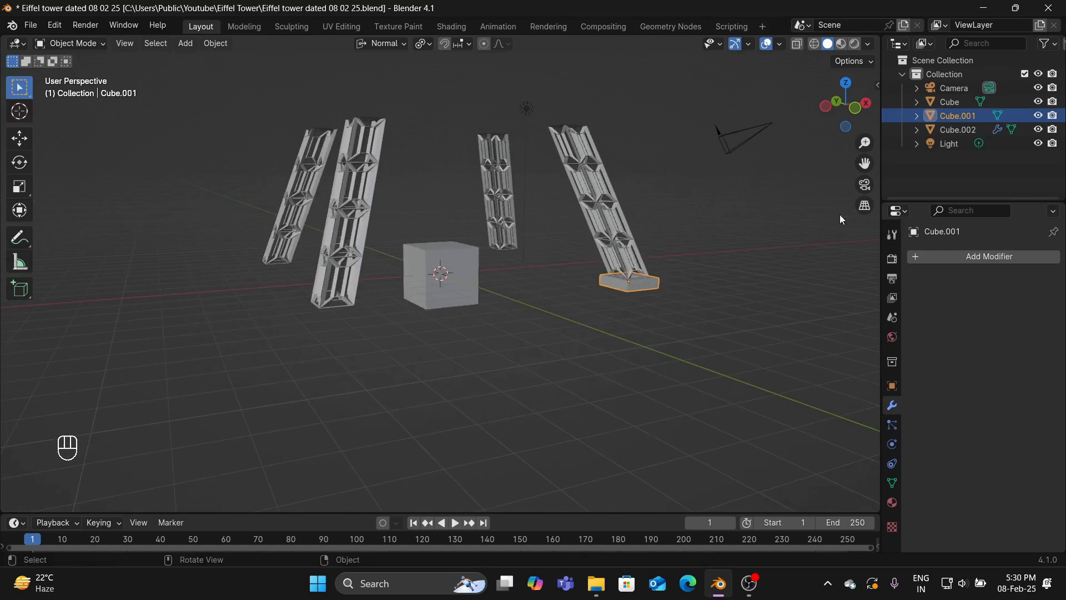
left_click(983, 262)
left_click(981, 256)
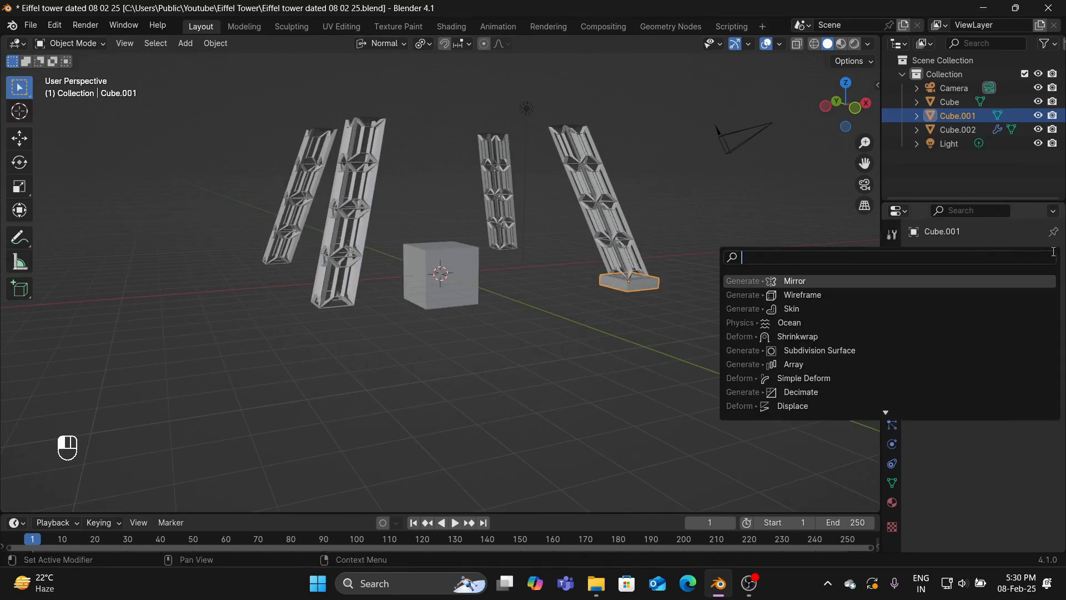
left_click(906, 281)
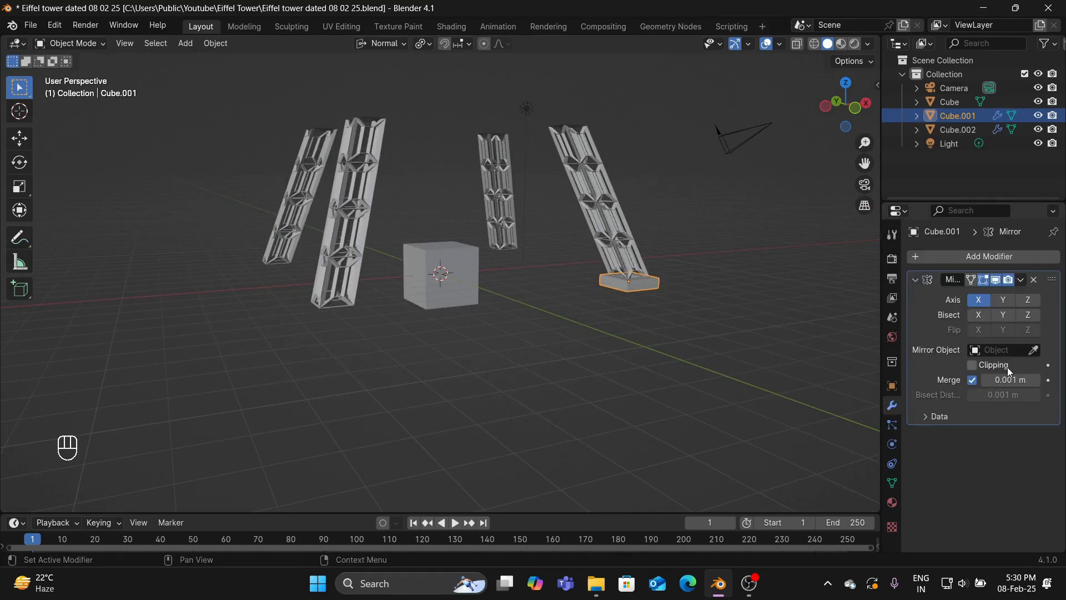
left_click(1035, 349)
left_click(442, 247)
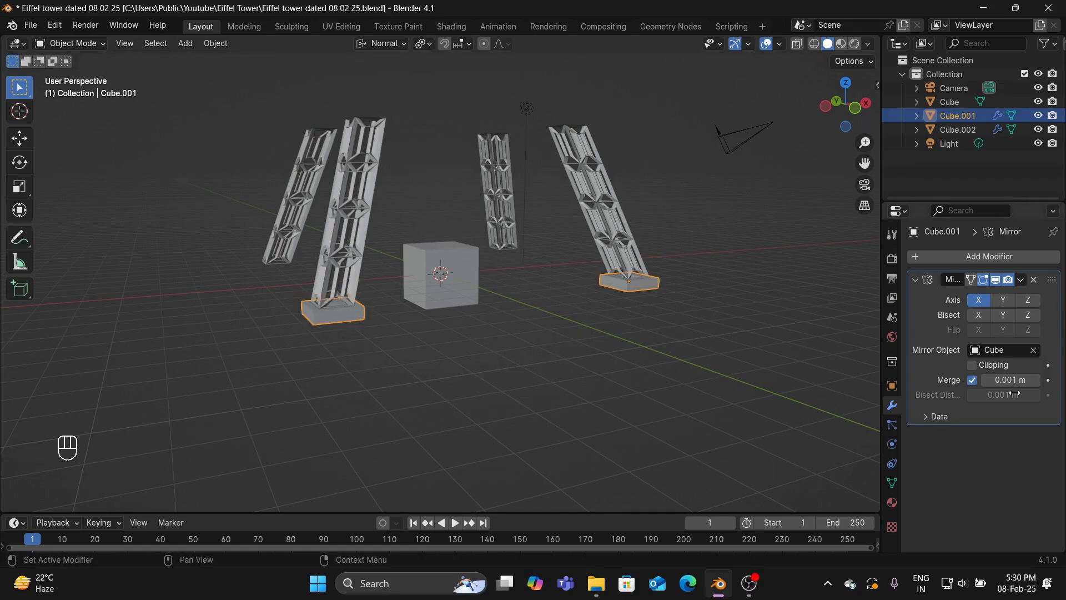
left_click(1003, 300)
middle_click_drag(572, 251, 644, 275)
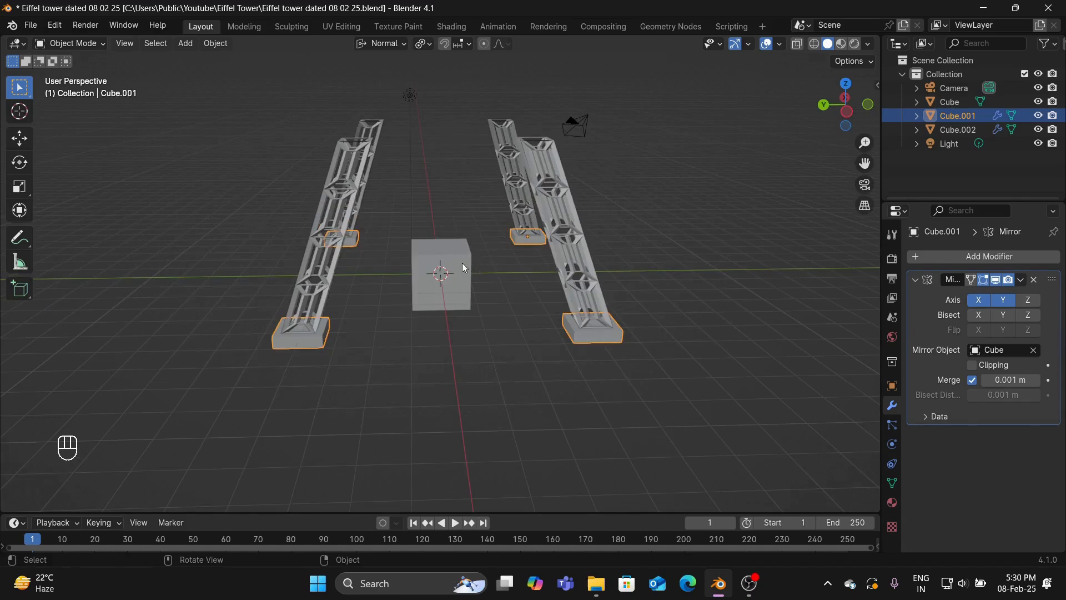
Flatten the central cube to about a third of its height and widen it horizontally to span the four leg bases
middle_click_drag(464, 267, 437, 291)
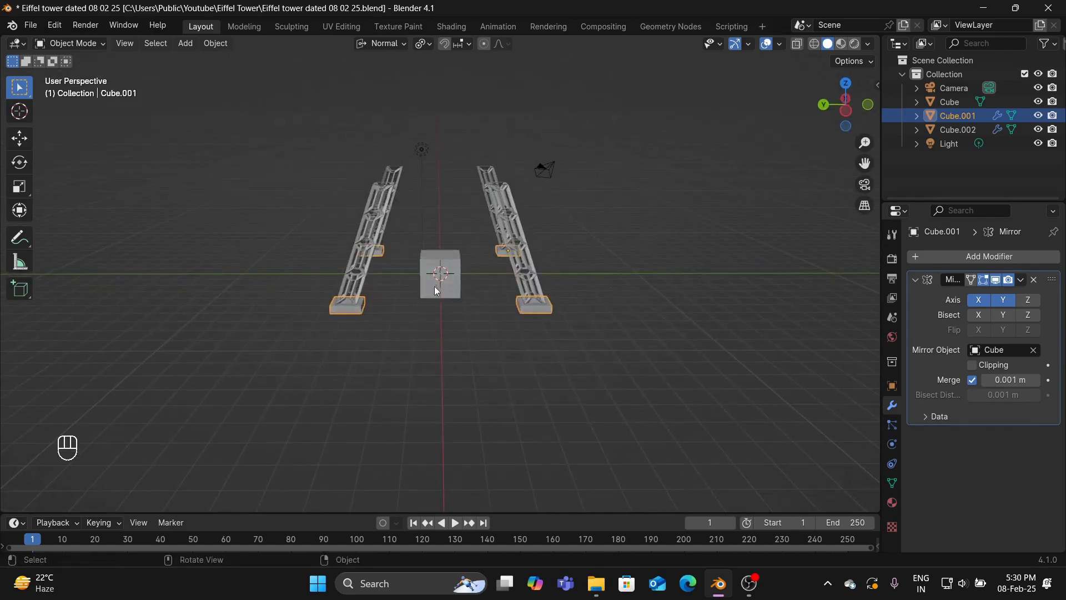
left_click(457, 265)
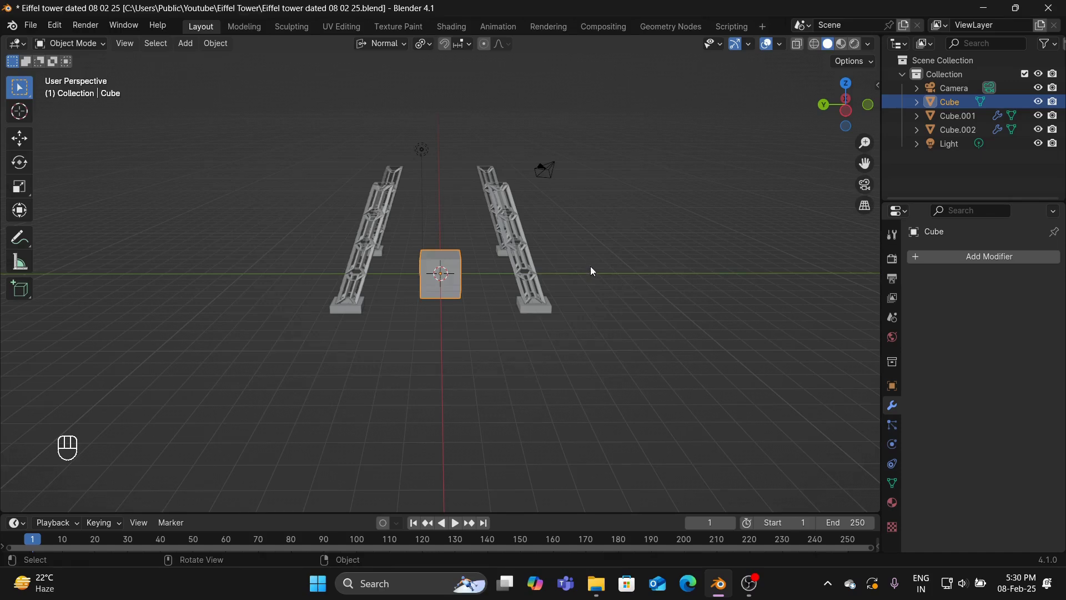
mouse_move(590, 266)
middle_mouse_down()
mouse_move(583, 252)
mouse_move(597, 254)
middle_mouse_up()
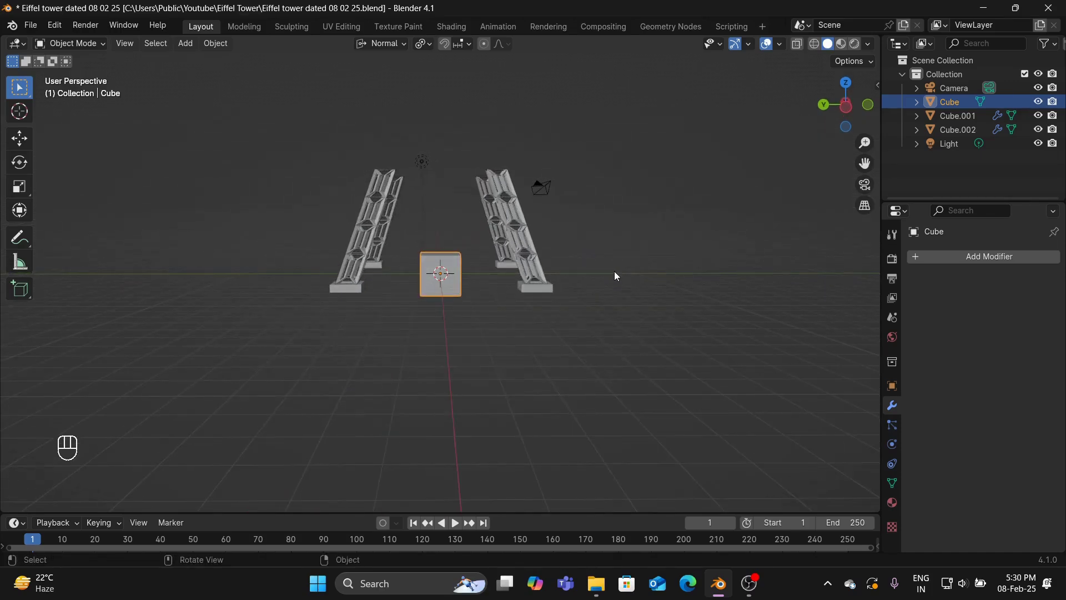
key("s")
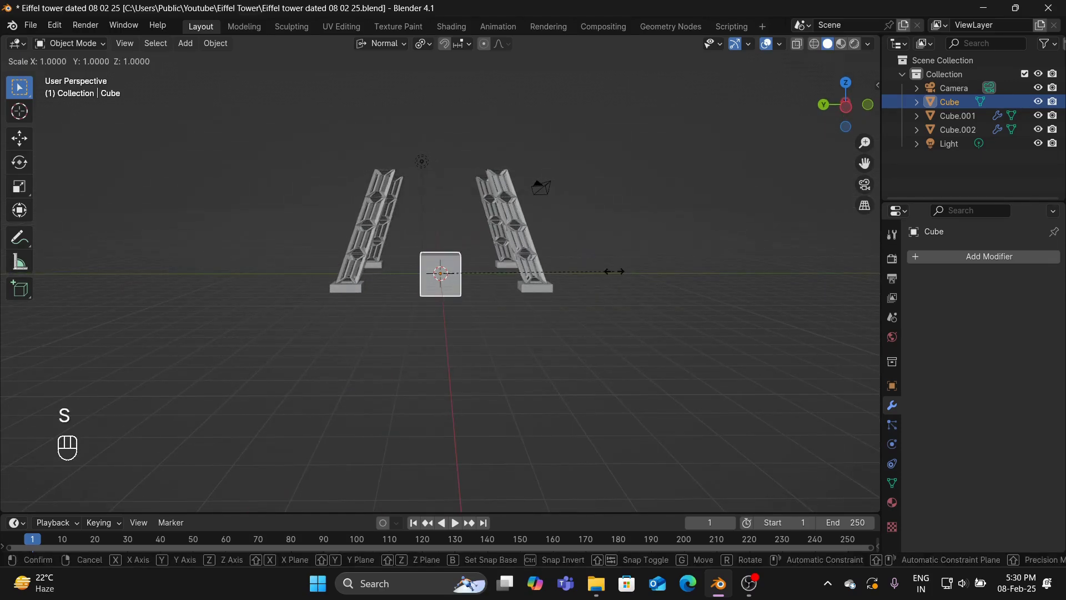
key("z")
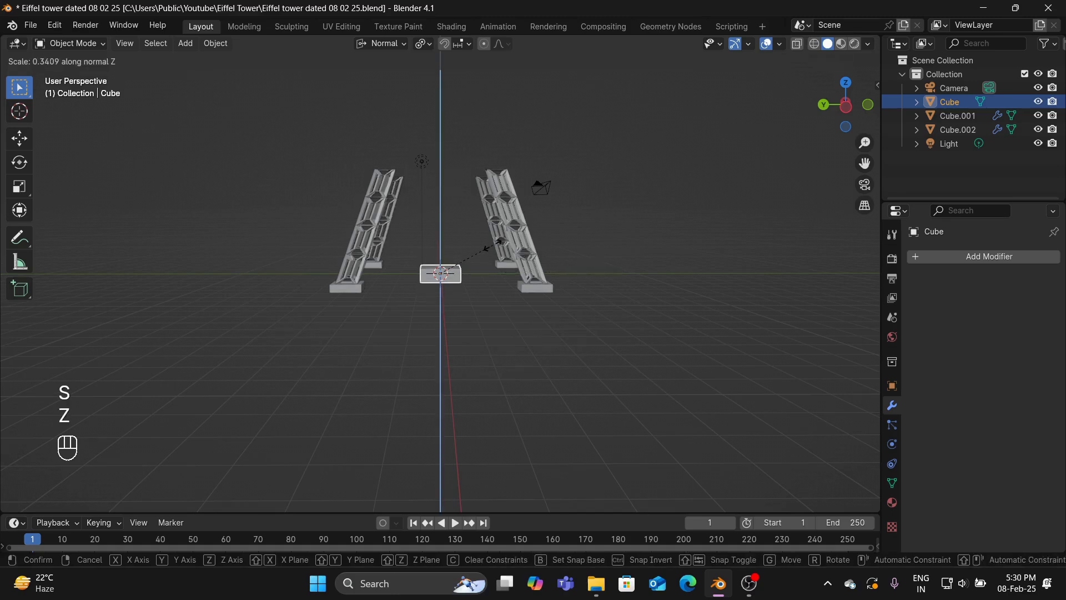
left_click(479, 249)
key("s")
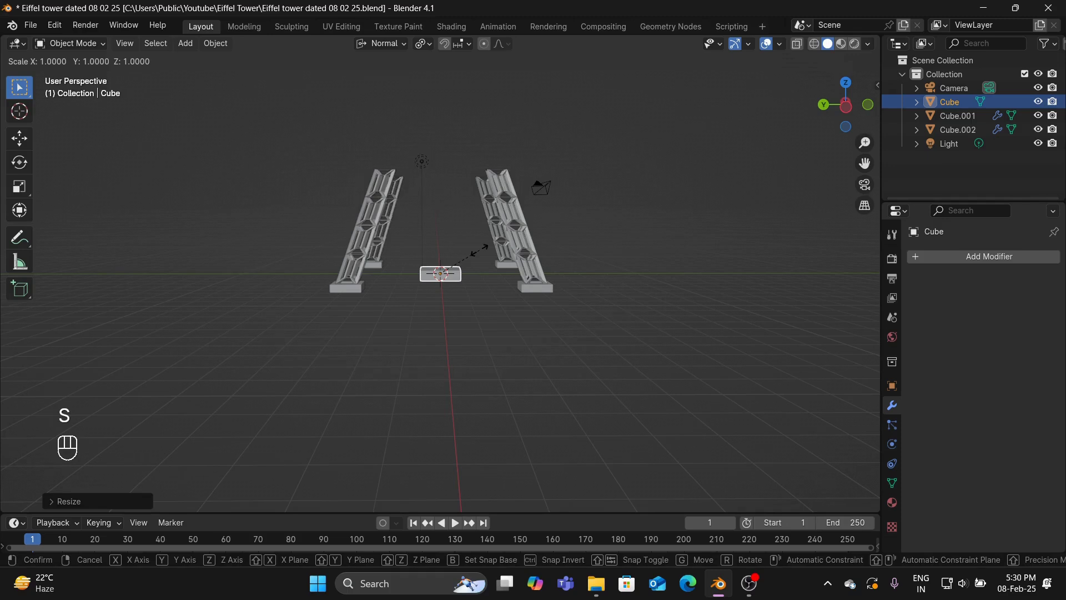
key("shift+z")
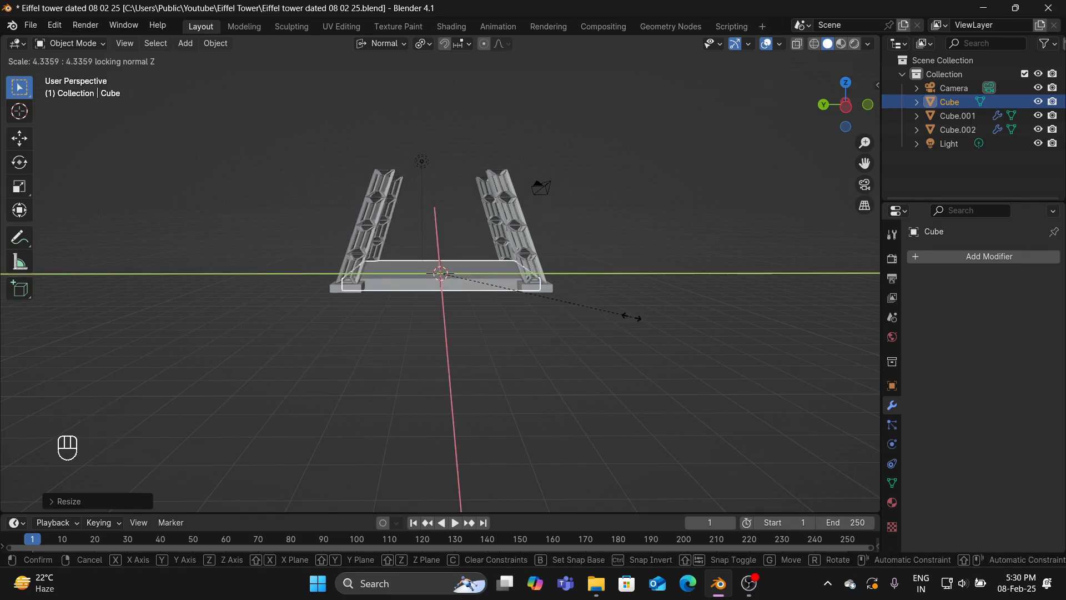
left_click(649, 328)
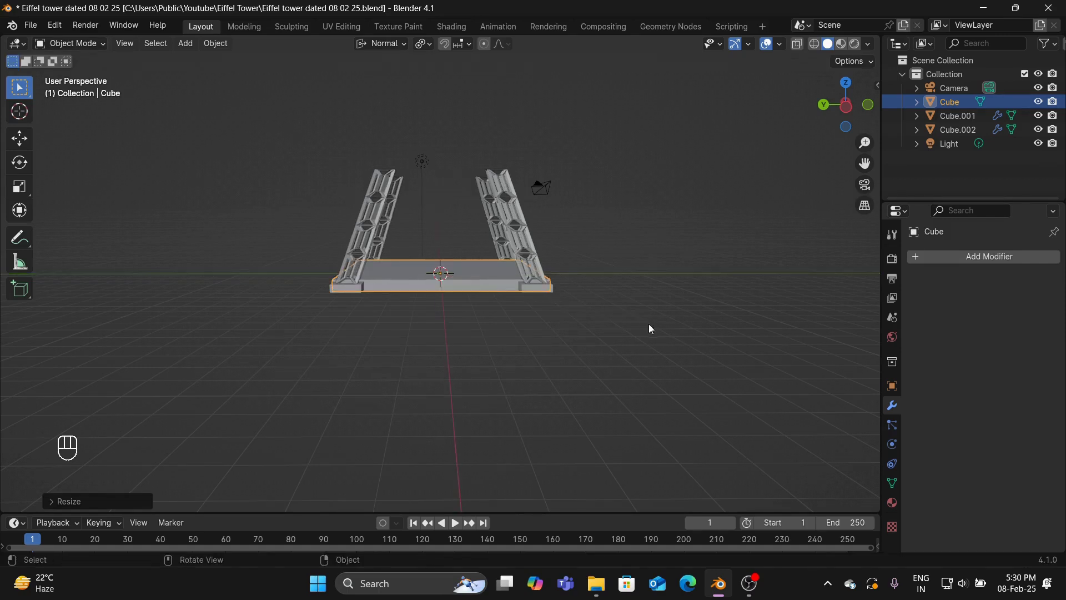
Raise the flattened slab along Z so it rests just on top of the four lattice legs
key("g")
key("z")
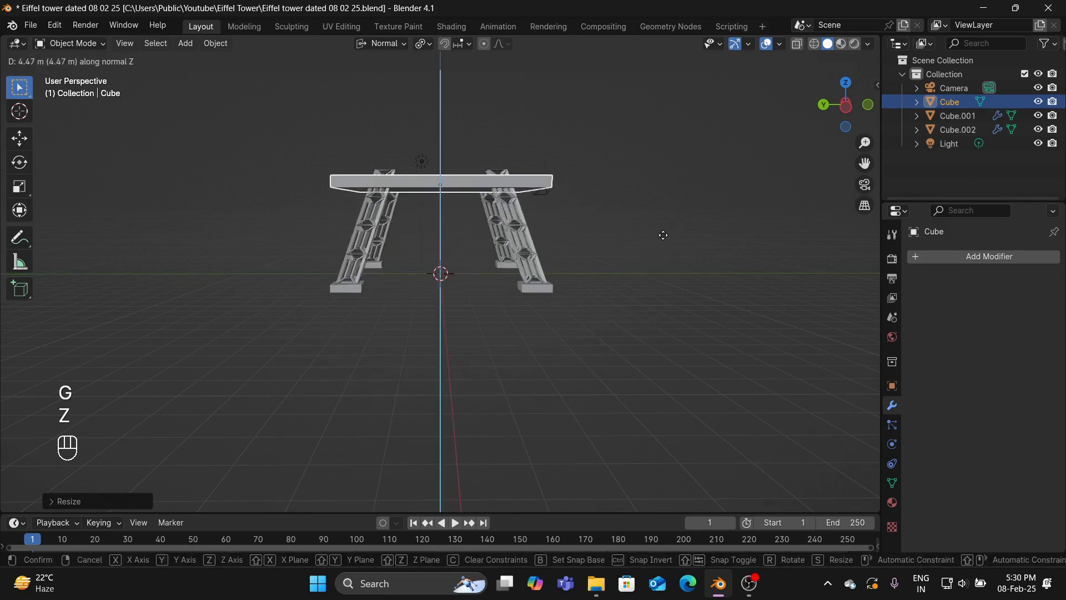
left_click(675, 214)
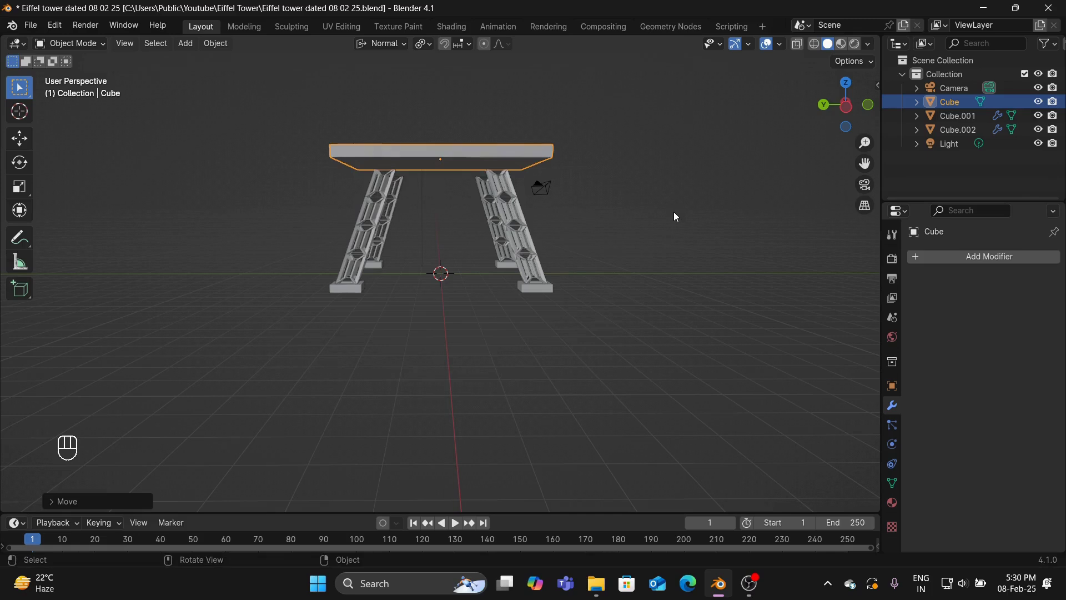
key("KP_1")
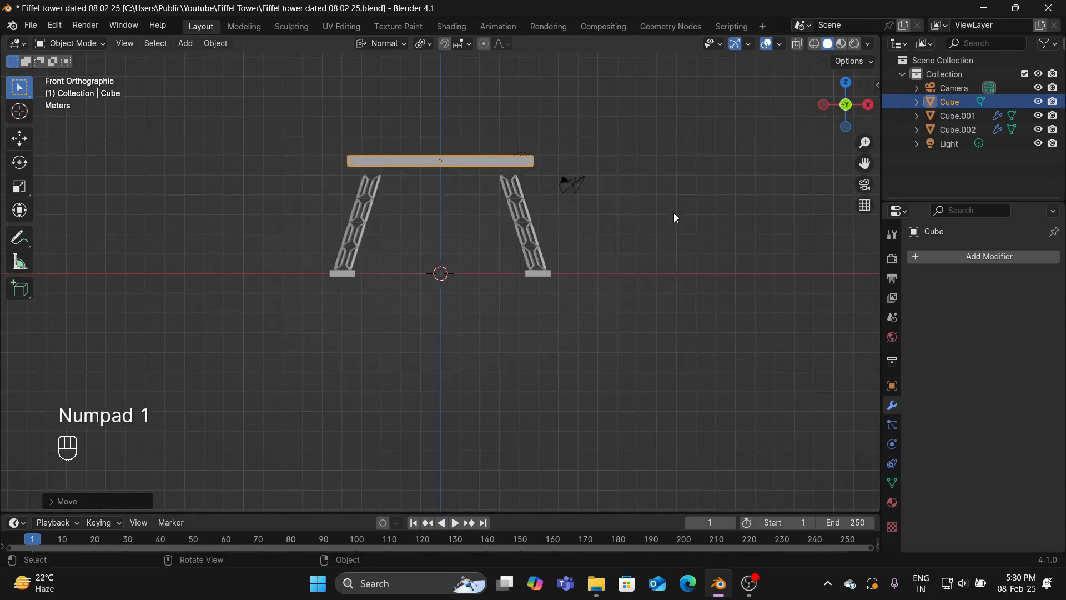
key("g")
key("z")
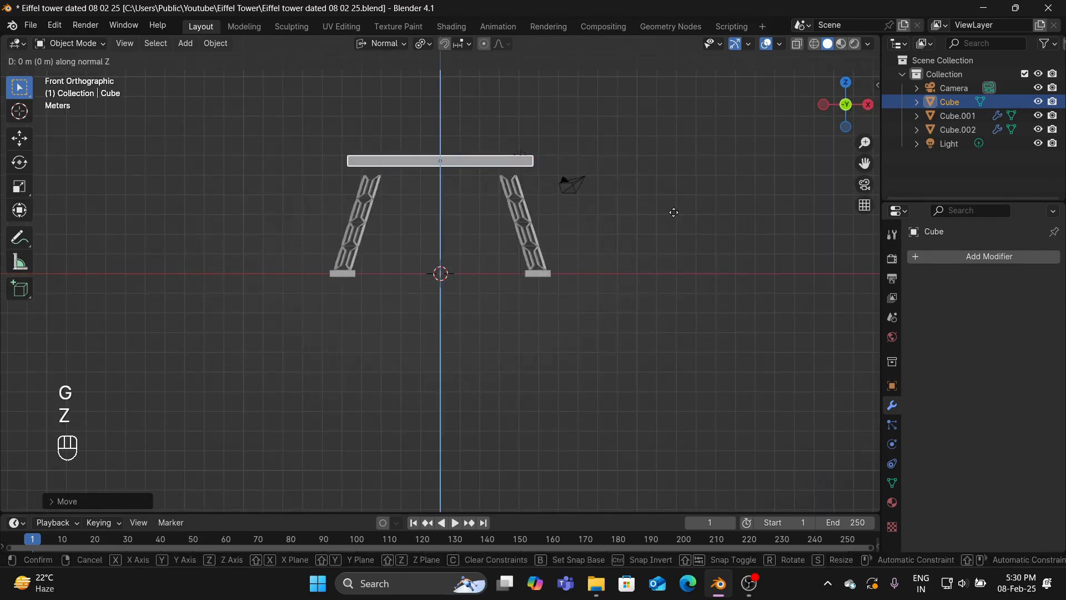
left_click(675, 220)
Scale the slab down horizontally, keeping its thickness, to bring its edges closer to the leg tops
key("KP_1")
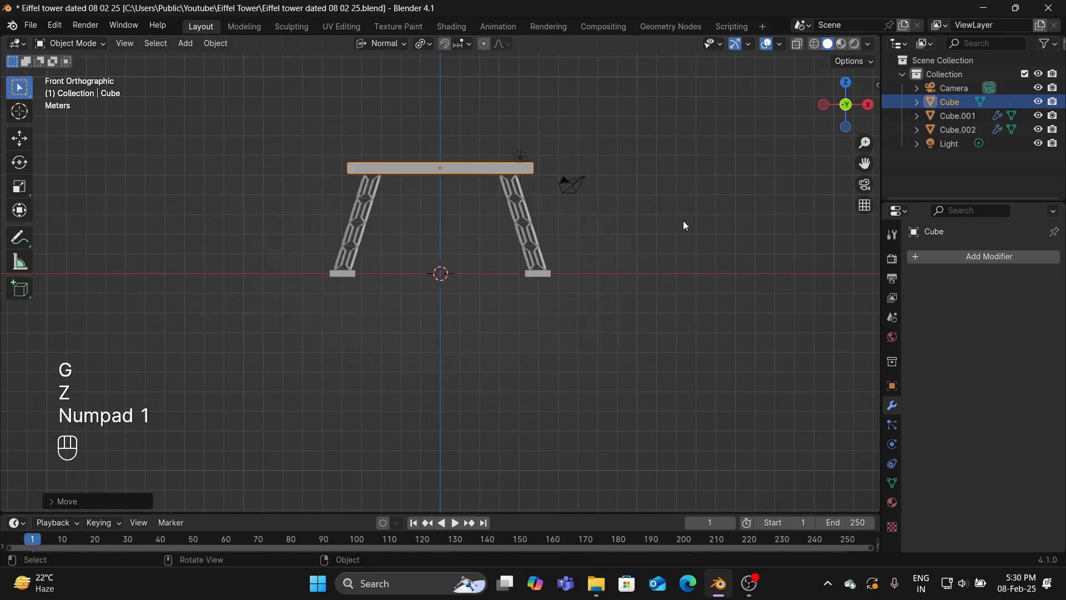
key("KP_3")
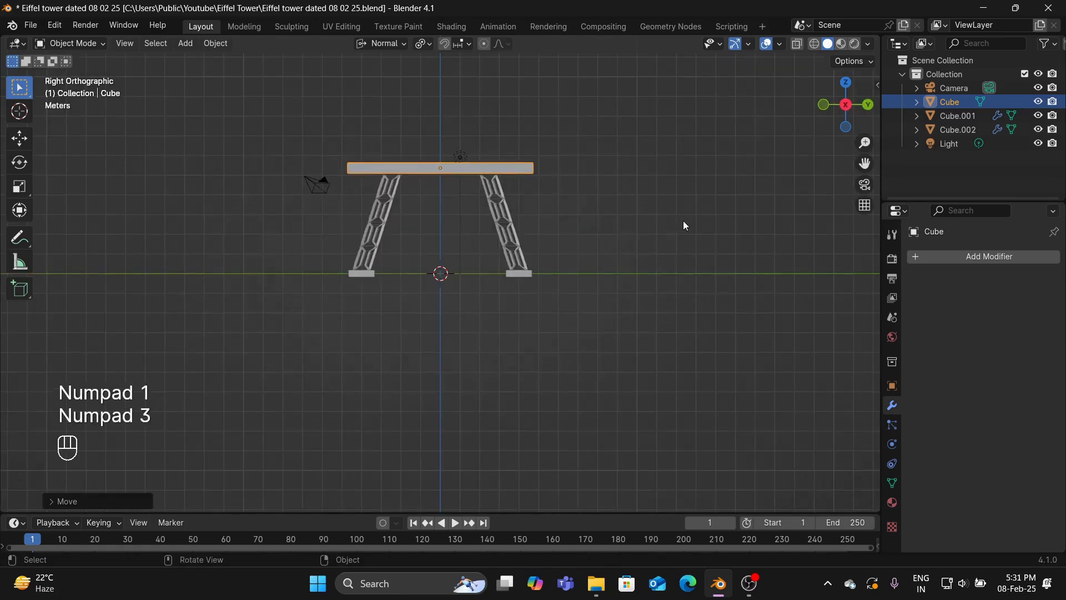
key("s")
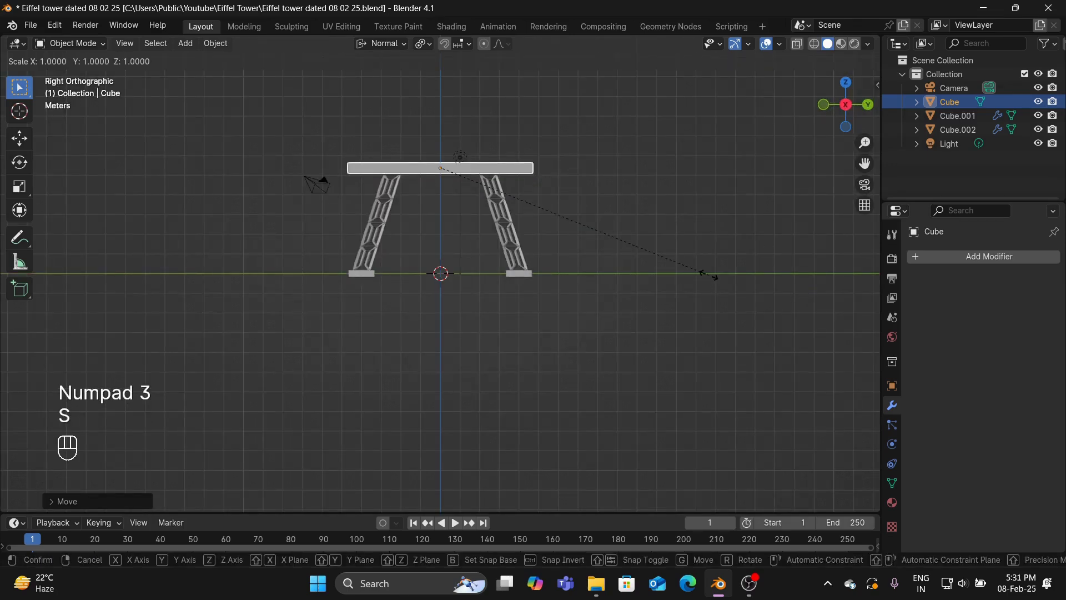
key("shift+z")
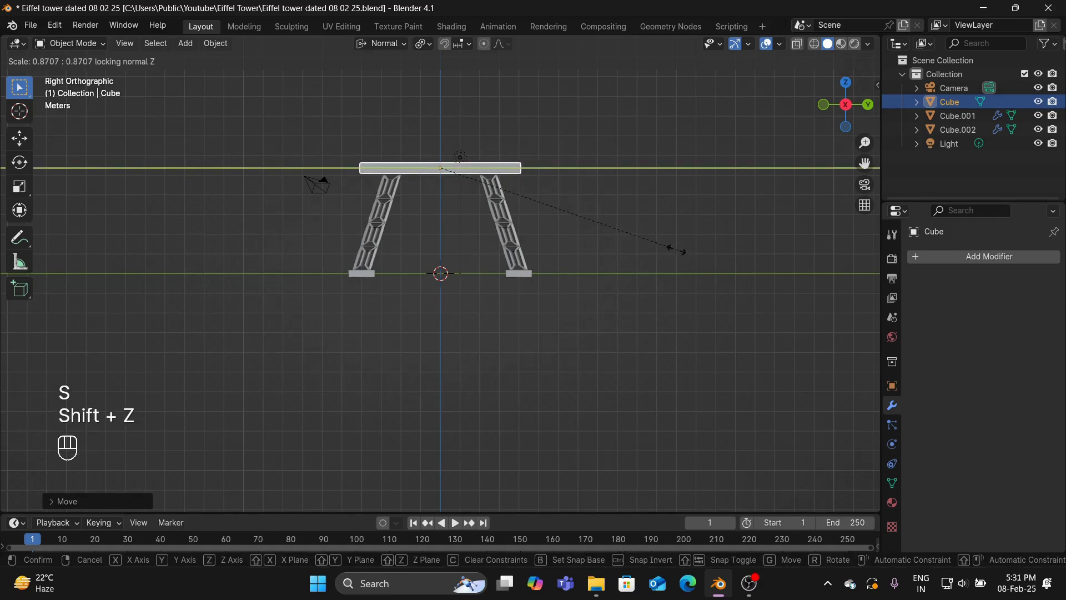
left_click(646, 238)
Make the raised slab thinner by scaling it down along Z
middle_click_drag(646, 237, 795, 305)
key("s")
key("z")
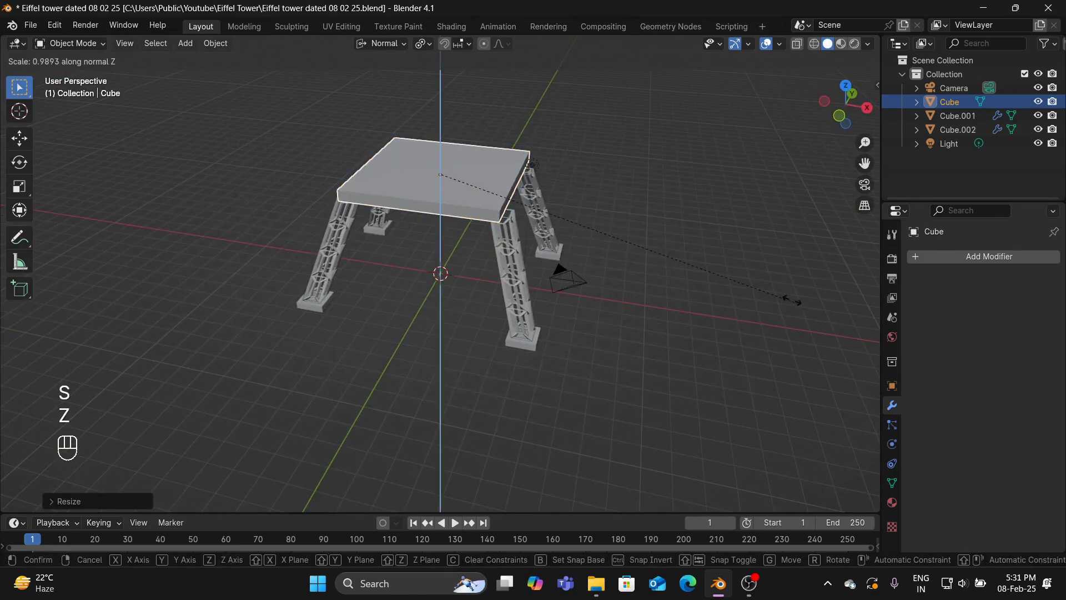
left_click(701, 254)
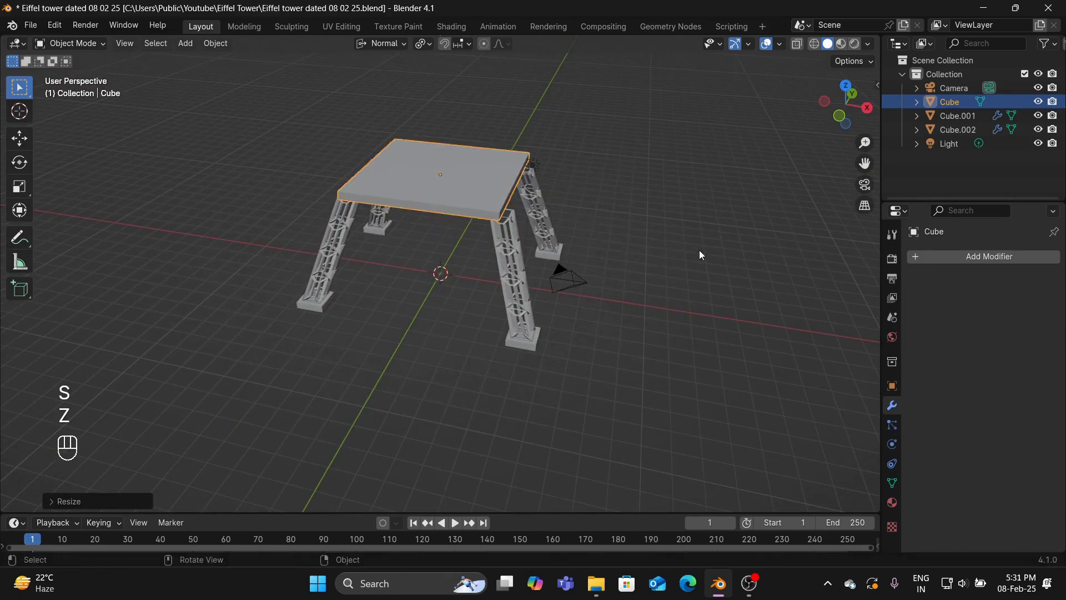
Enlarge the thinned slab slightly in X and Y so it overhangs the leg tops
key("s")
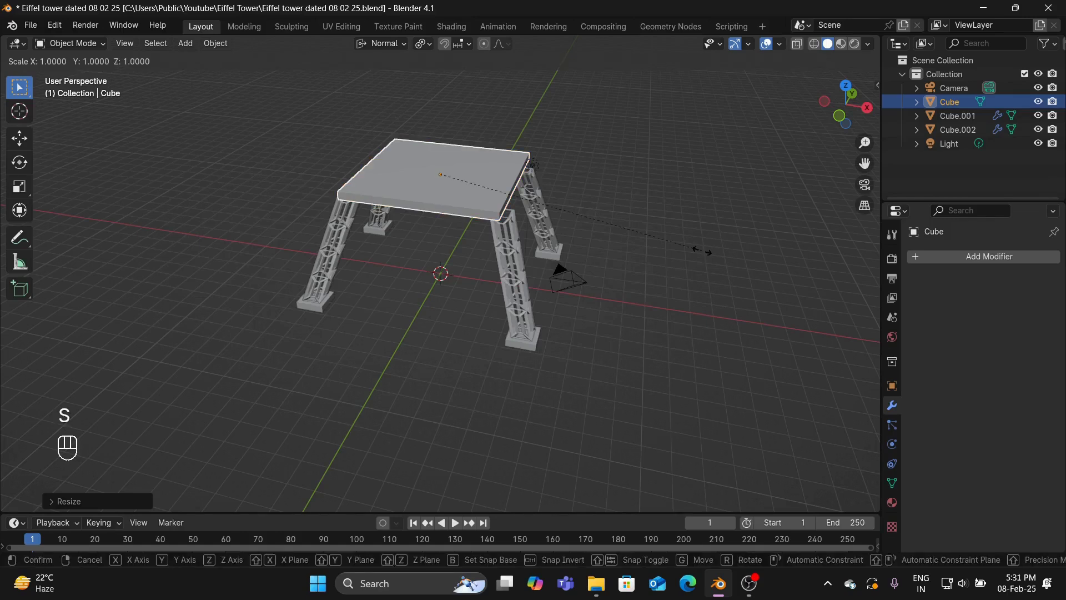
key("shift+z")
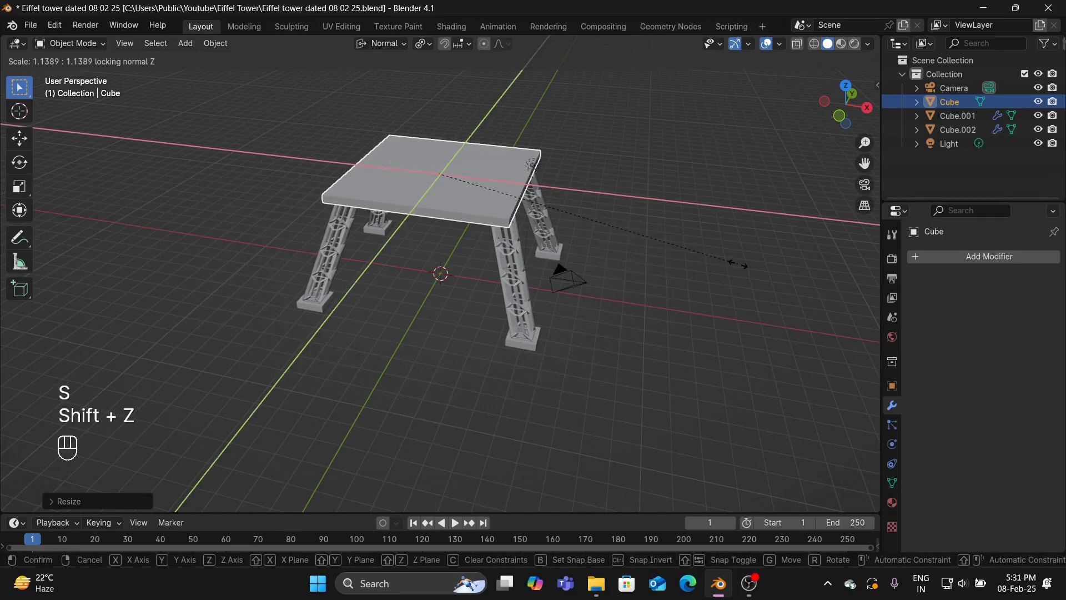
left_click(749, 267)
middle_click_drag(750, 267, 605, 217)
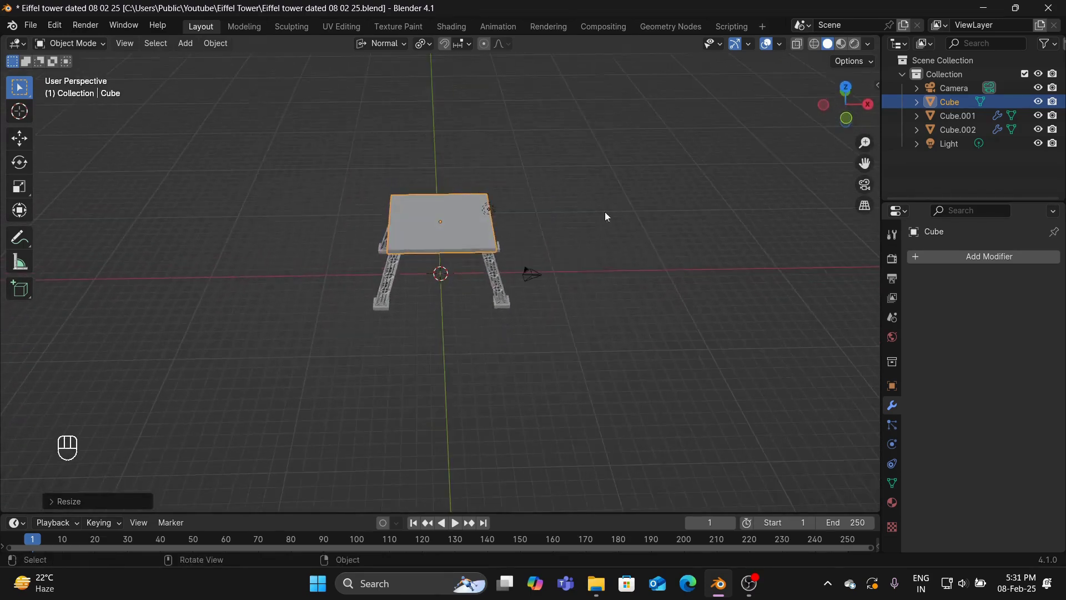
Enter Edit Mode on the platform slab and add four evenly spaced loop cuts running along Y
left_click(81, 44)
left_click(70, 44)
left_click(71, 75)
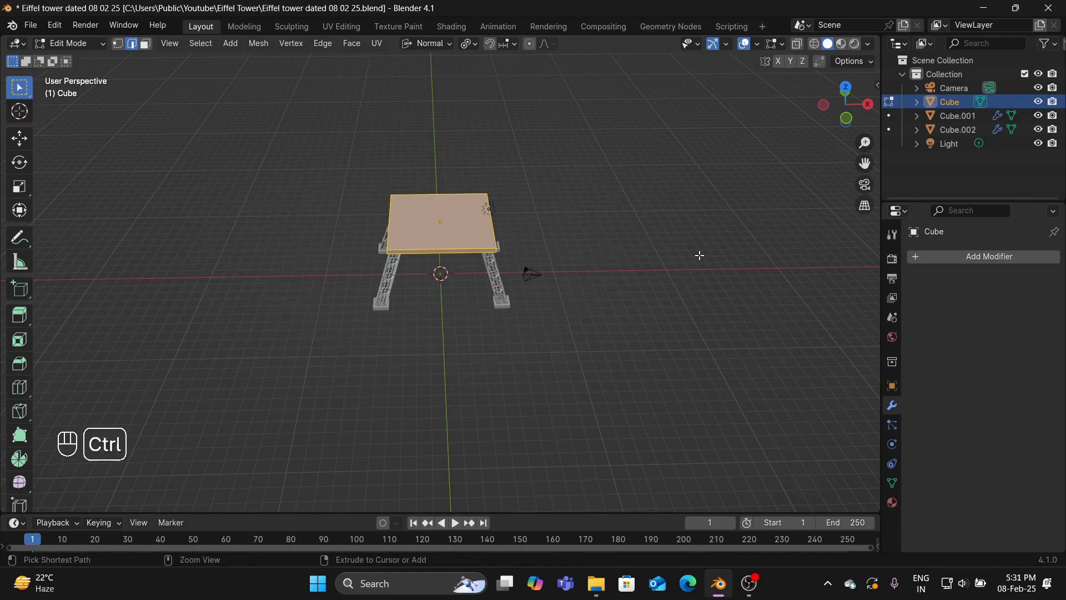
key("ctrl+r")
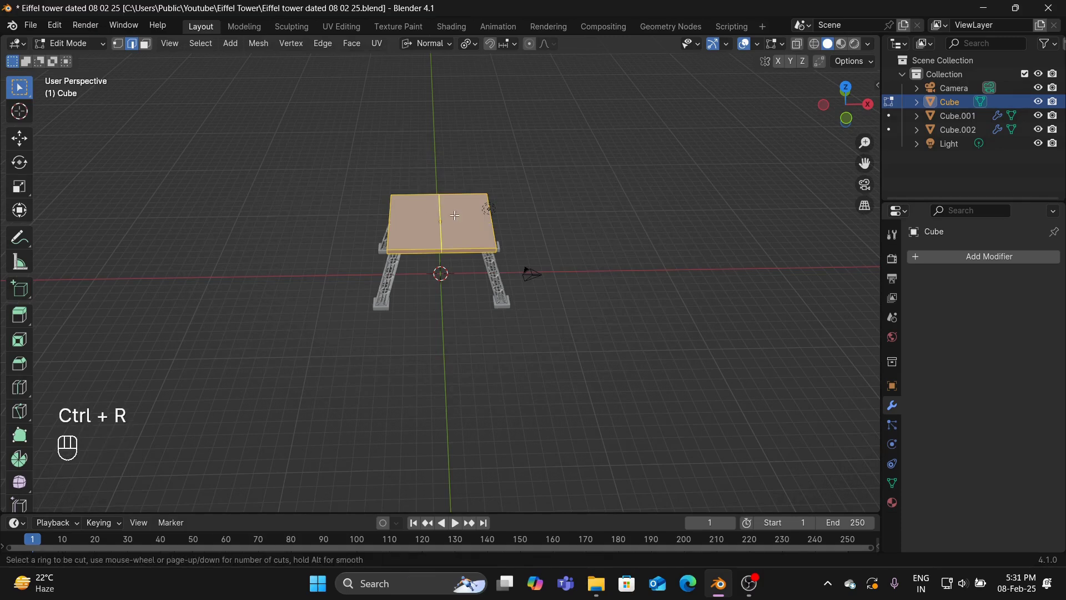
scroll(455, 215, "up", 3)
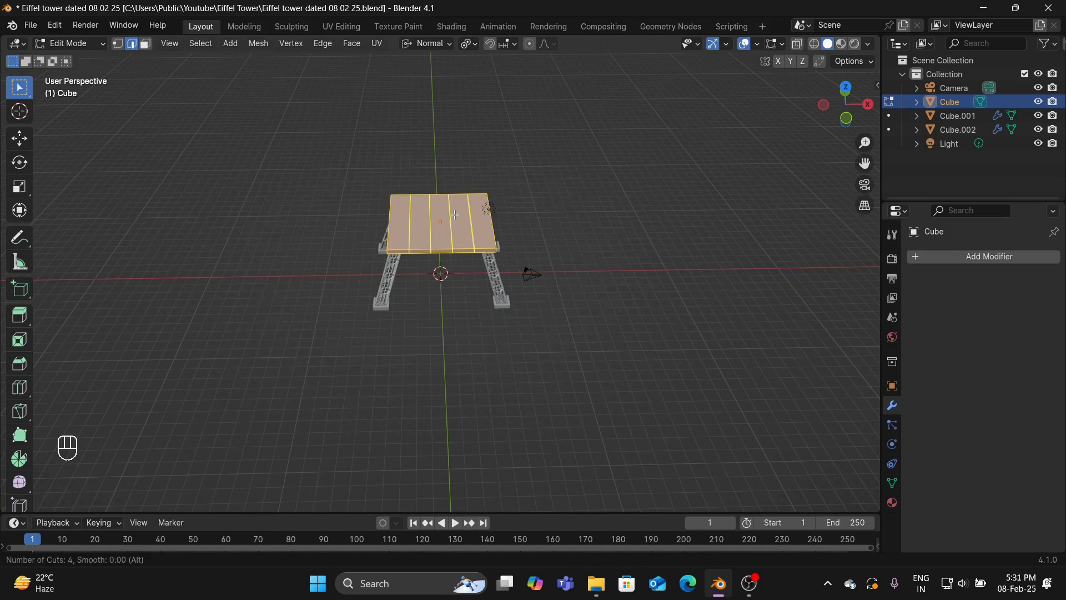
left_click(454, 215)
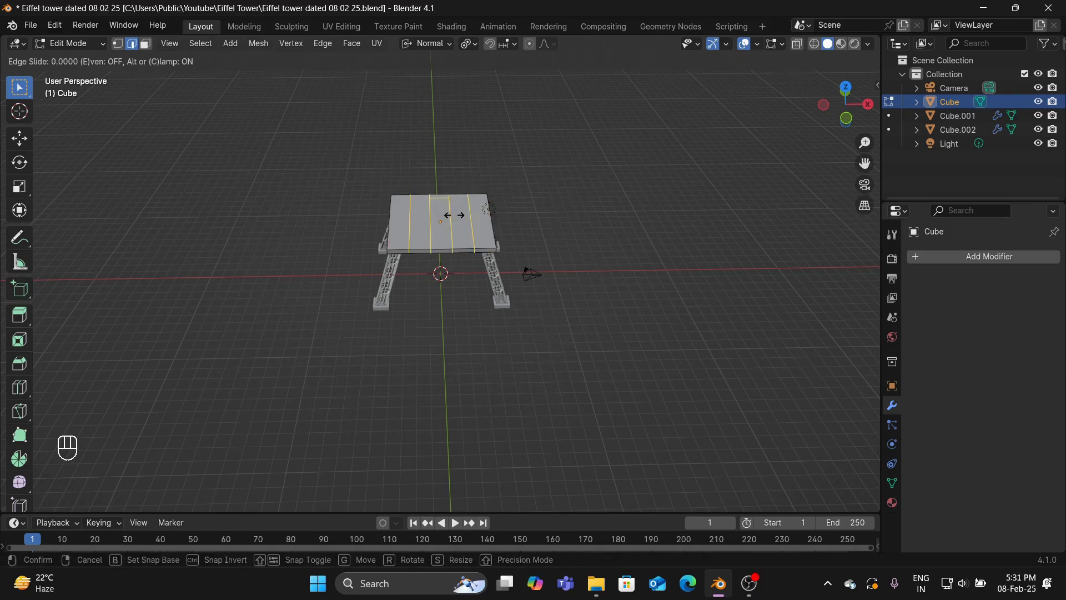
left_click(455, 215)
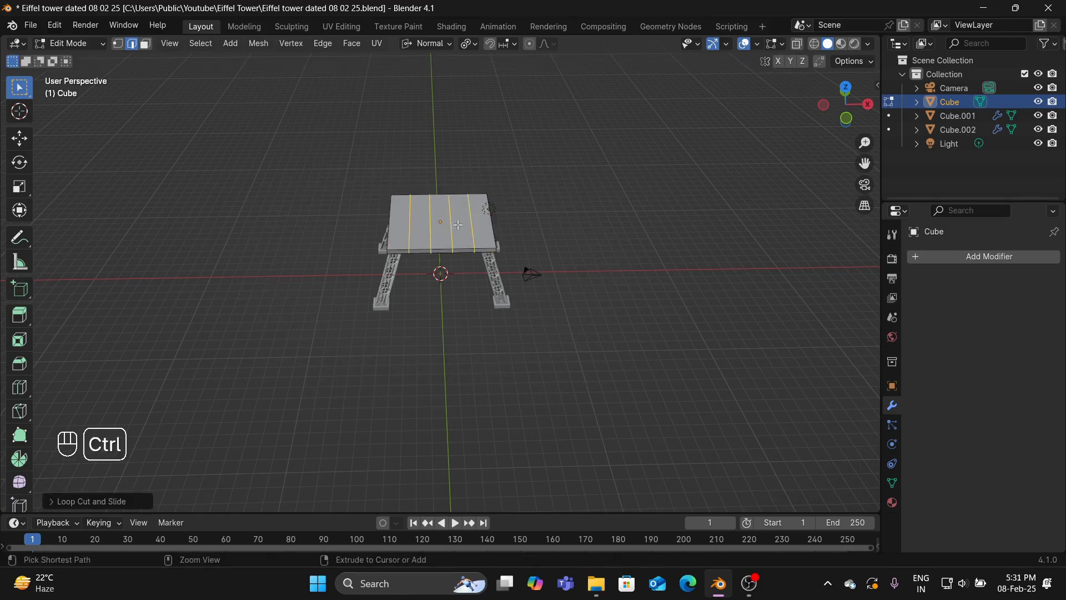
Add three evenly spaced loop cuts across the slab along X, crossing the existing four
key("ctrl+r")
scroll(464, 225, "up", 1)
scroll(464, 226, "up", 2)
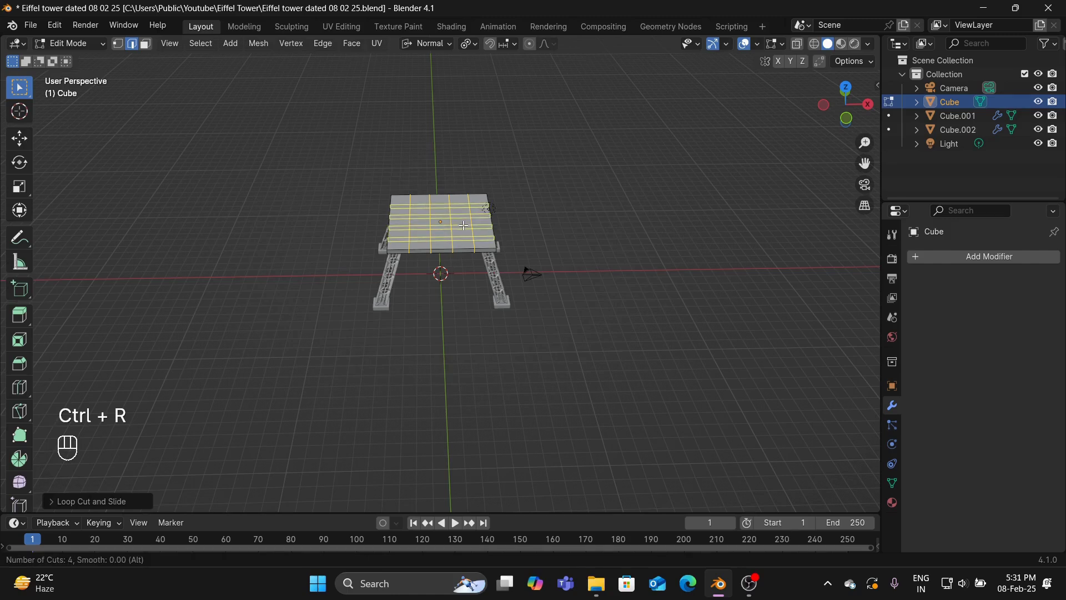
scroll(463, 225, "down", 1)
left_click(464, 226)
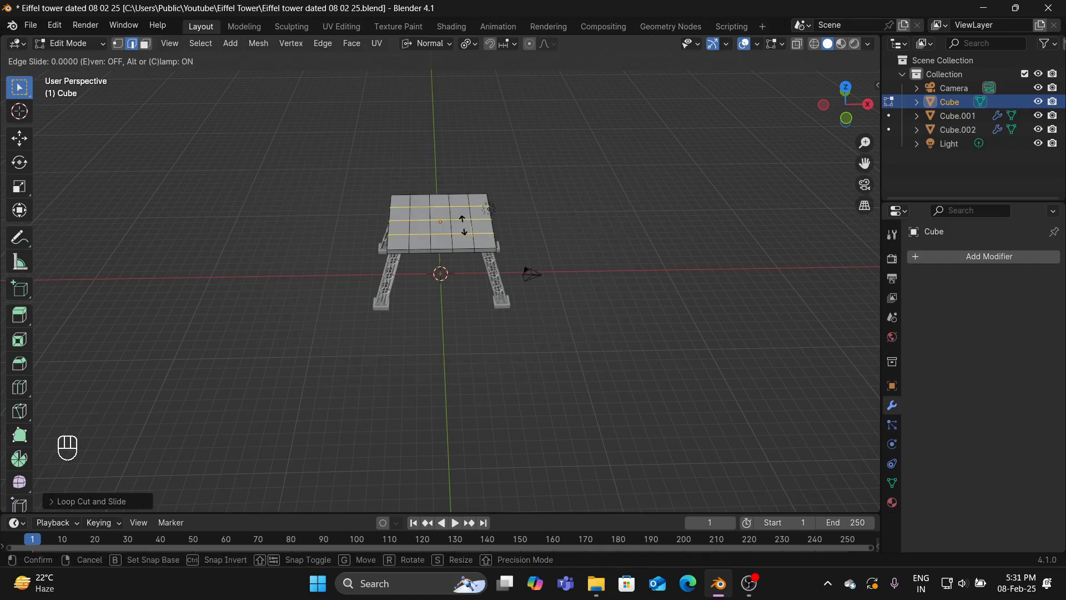
left_click(464, 226)
left_click(464, 225)
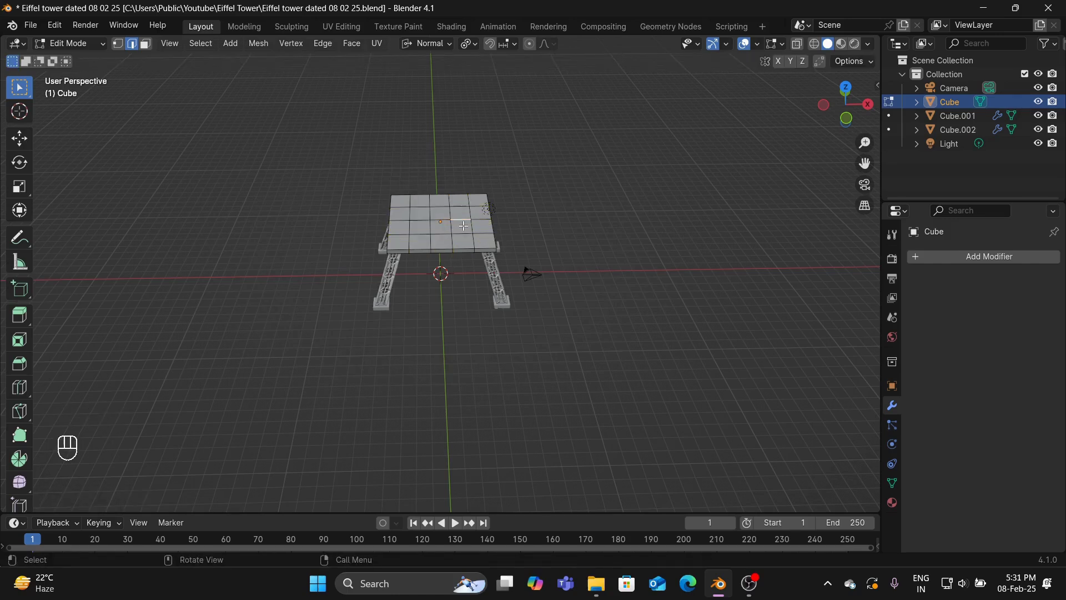
Inset the slab's top face at the front corner on the +X side by a small margin
middle_click_drag(579, 236, 195, 56)
left_click(146, 44)
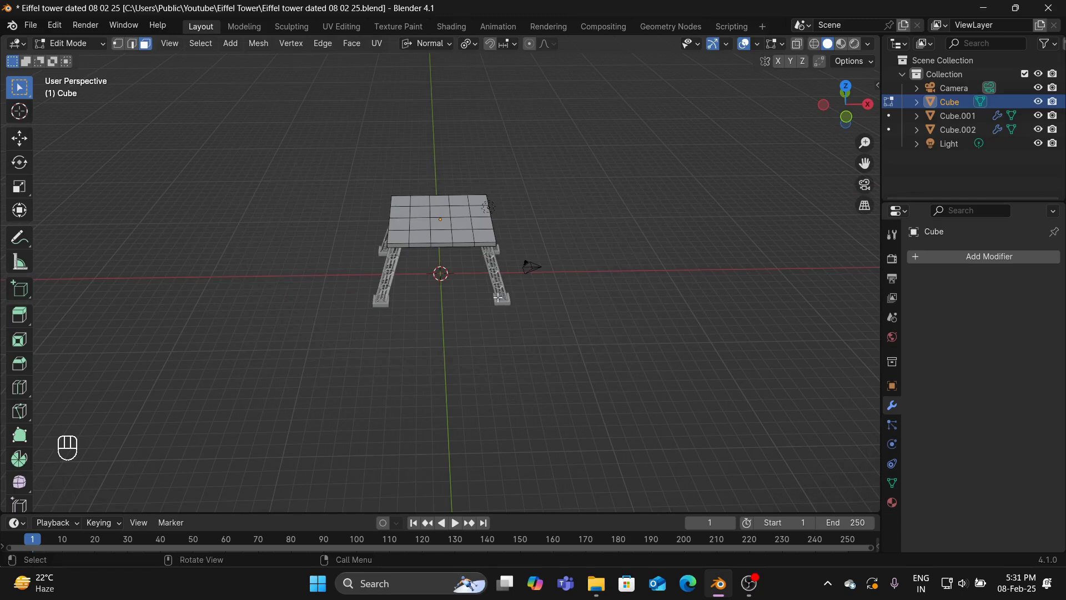
left_click(493, 237)
middle_click_drag(631, 254, 637, 211)
middle_click_drag(731, 364, 753, 407)
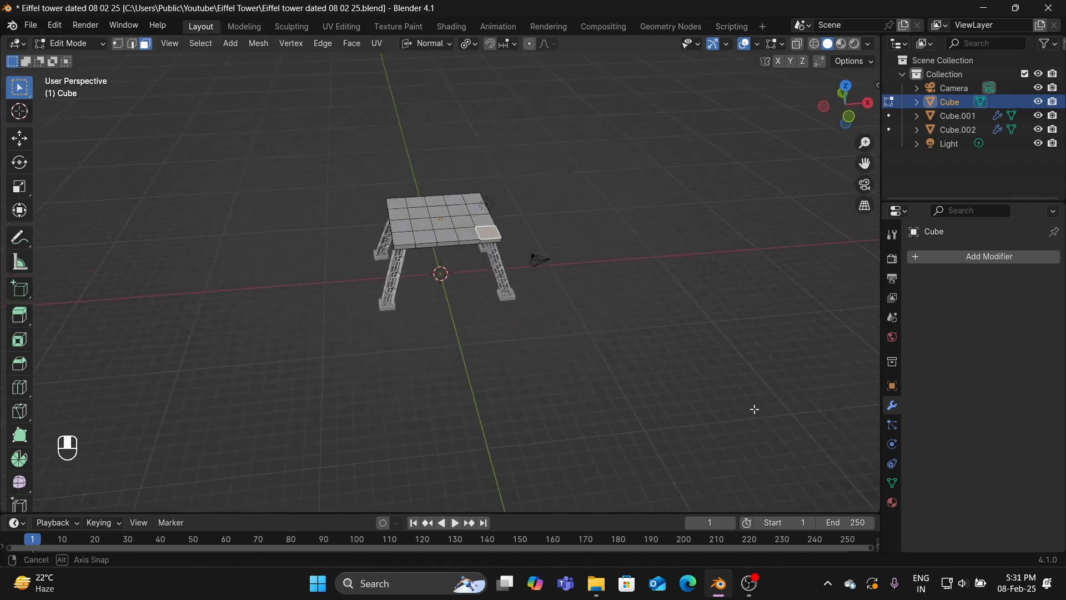
key("i")
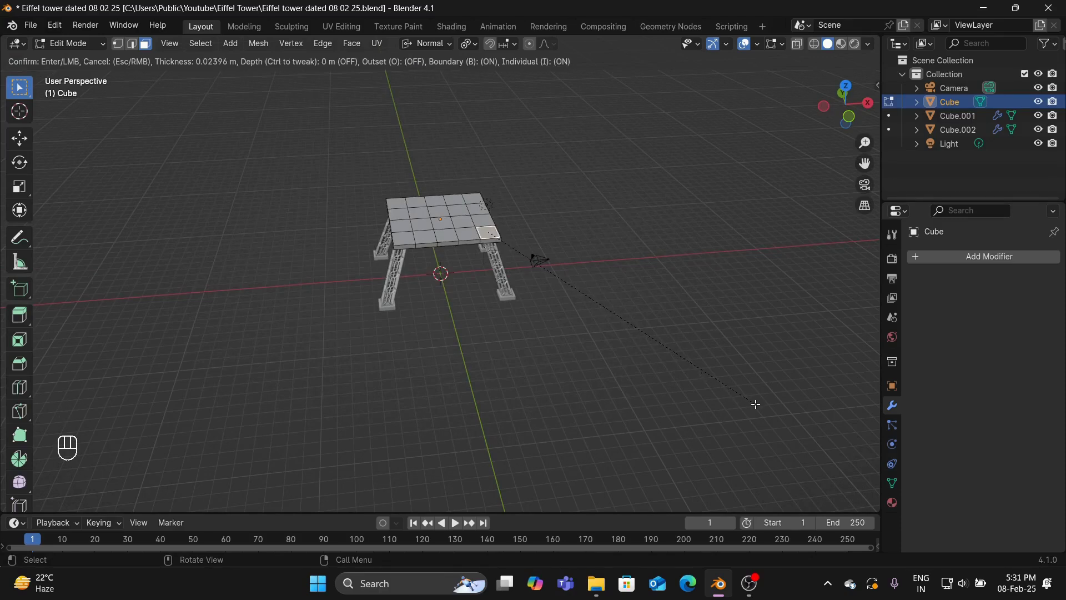
left_click(754, 403)
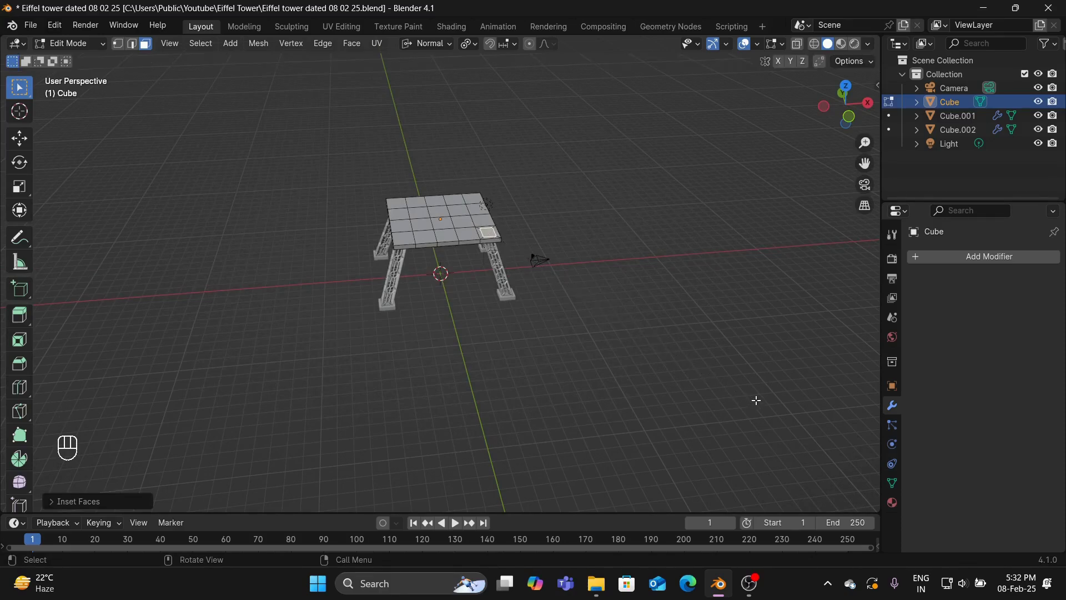
Extrude the inset corner face about 6 m straight up to form a column above the slab
key("KP_1")
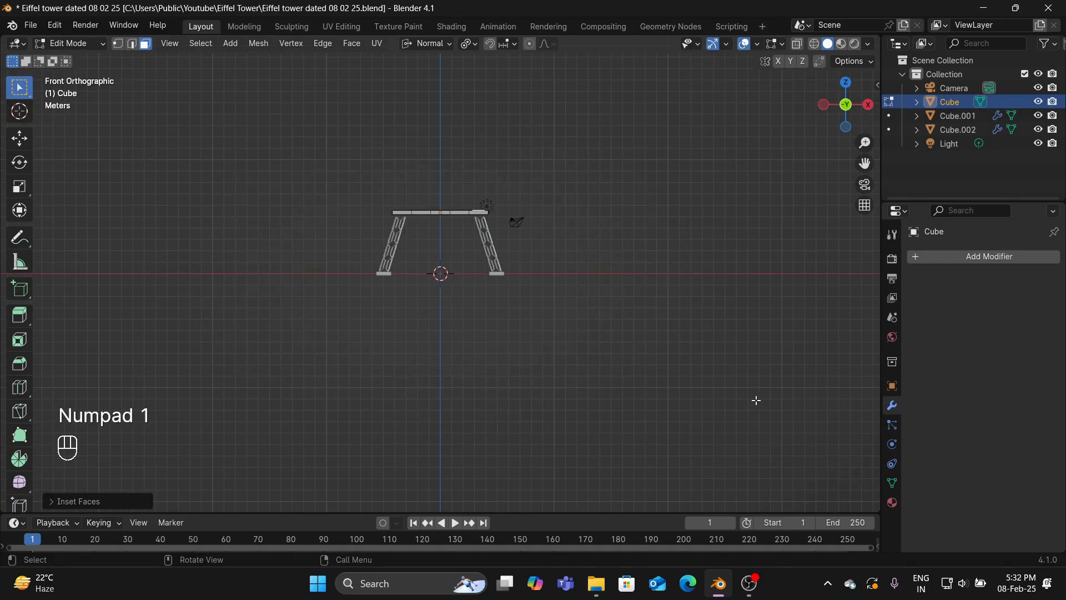
key("e")
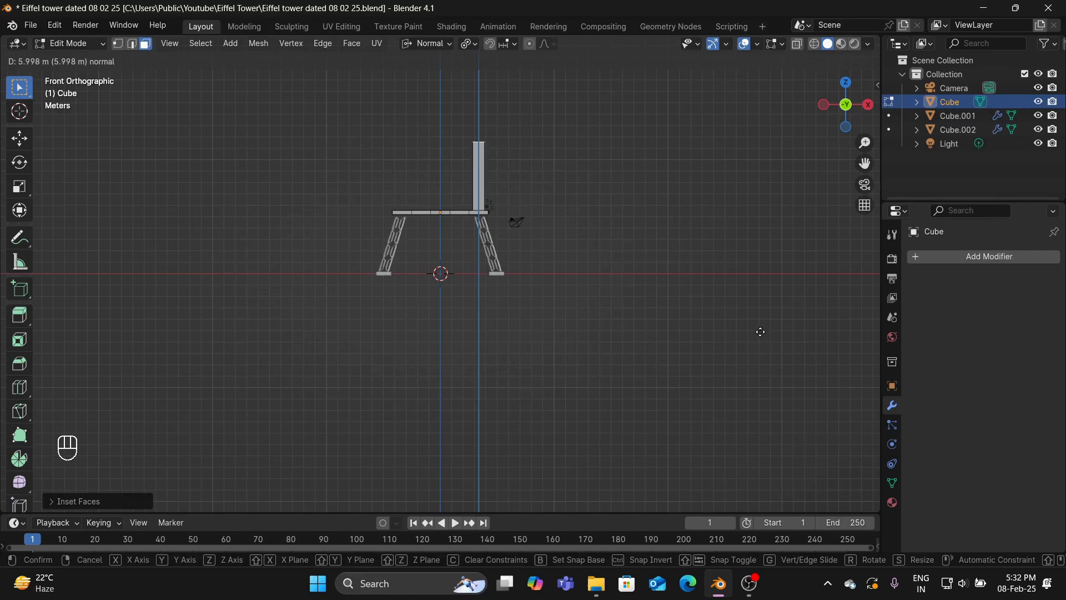
left_click(760, 327)
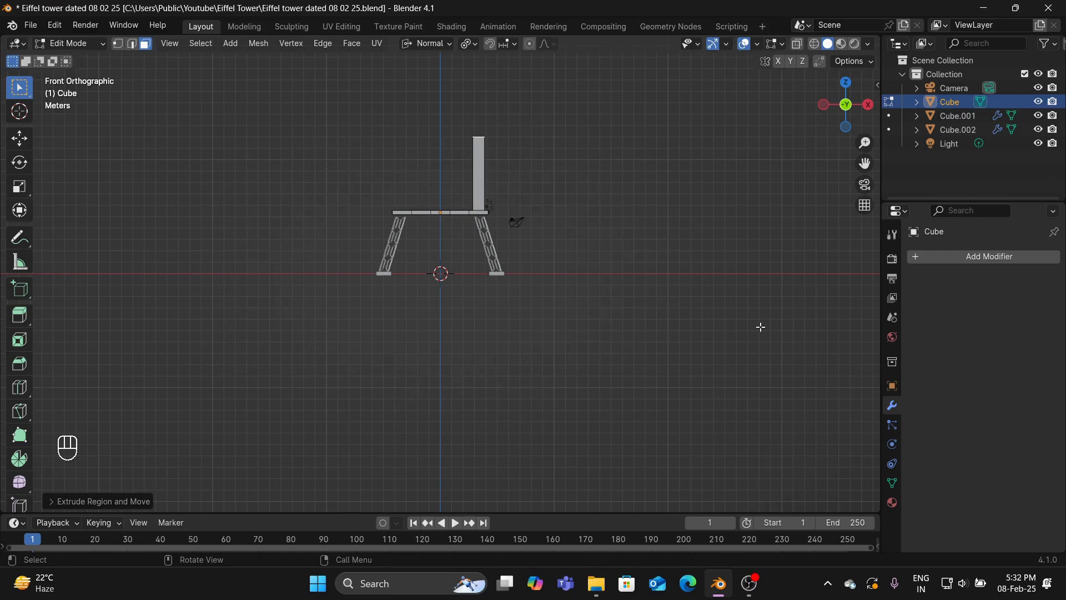
In top view, move the column's top face about -2 m in X and 1.07 m in Y so it leans inward
key("KP_7")
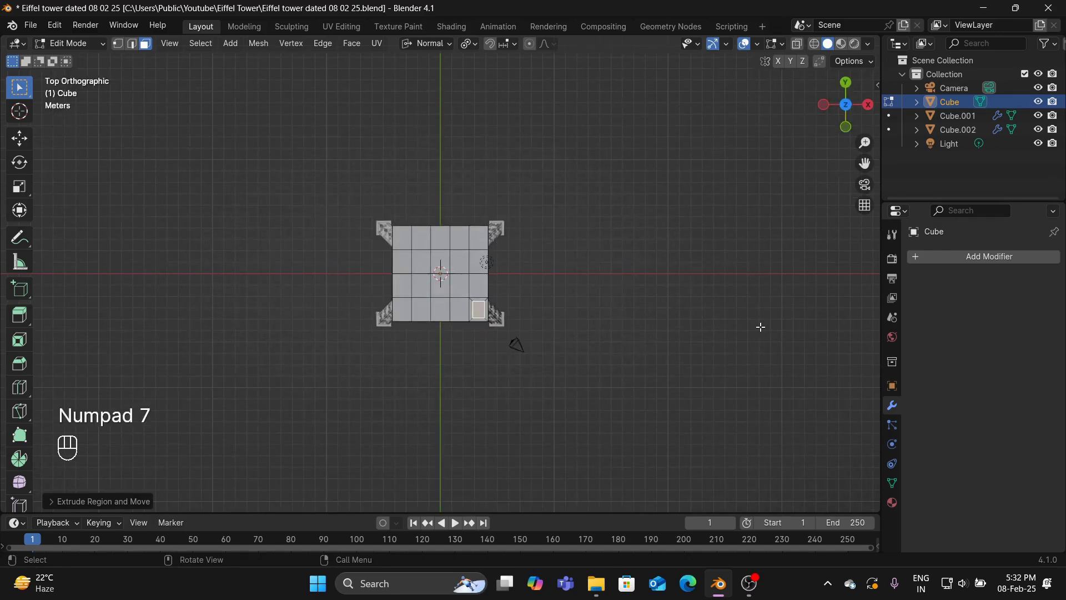
key("g")
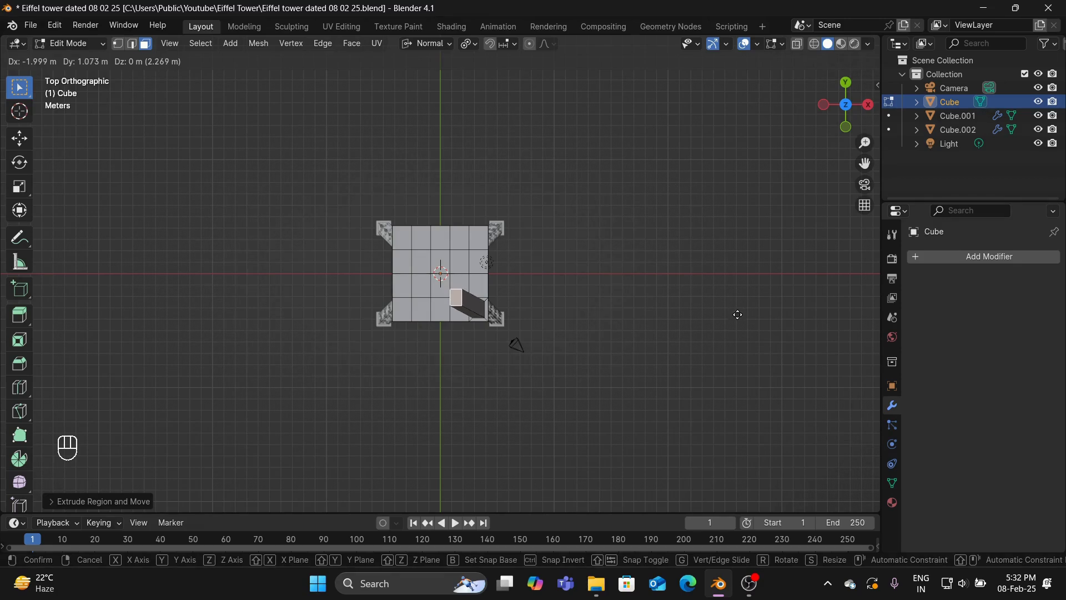
left_click(738, 314)
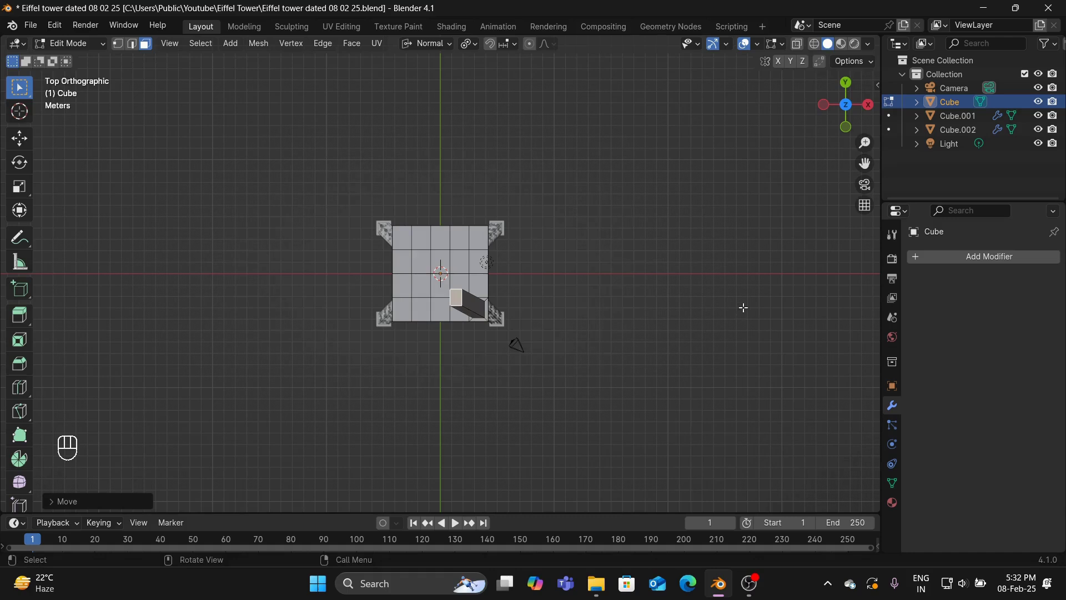
Grow the selection to cover the whole leaning column and separate it from the slab as its own object
middle_click_drag(744, 307, 742, 203)
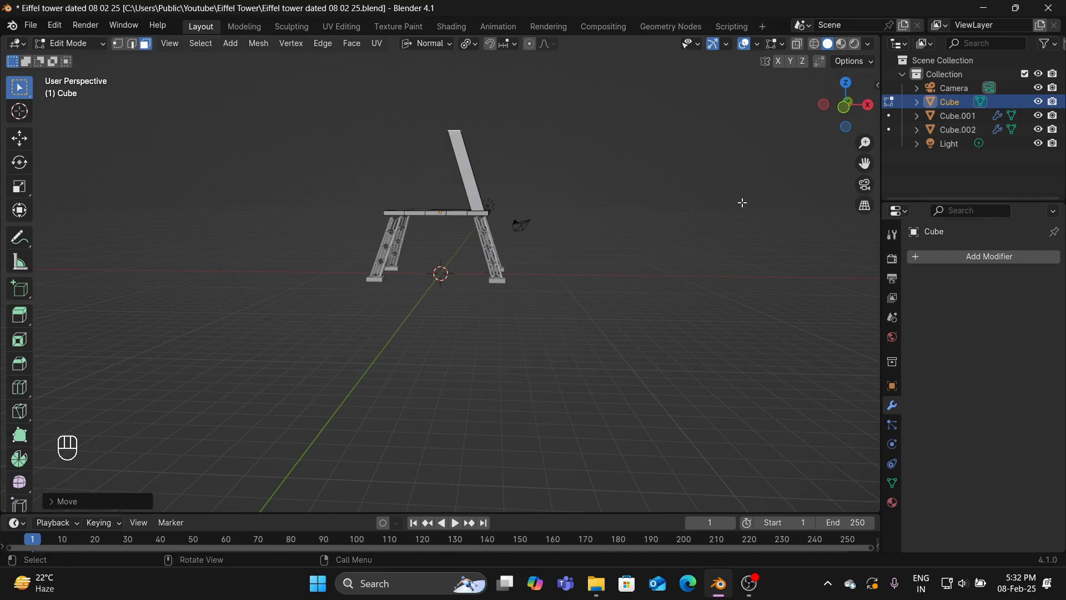
key("ctrl+KP_Add")
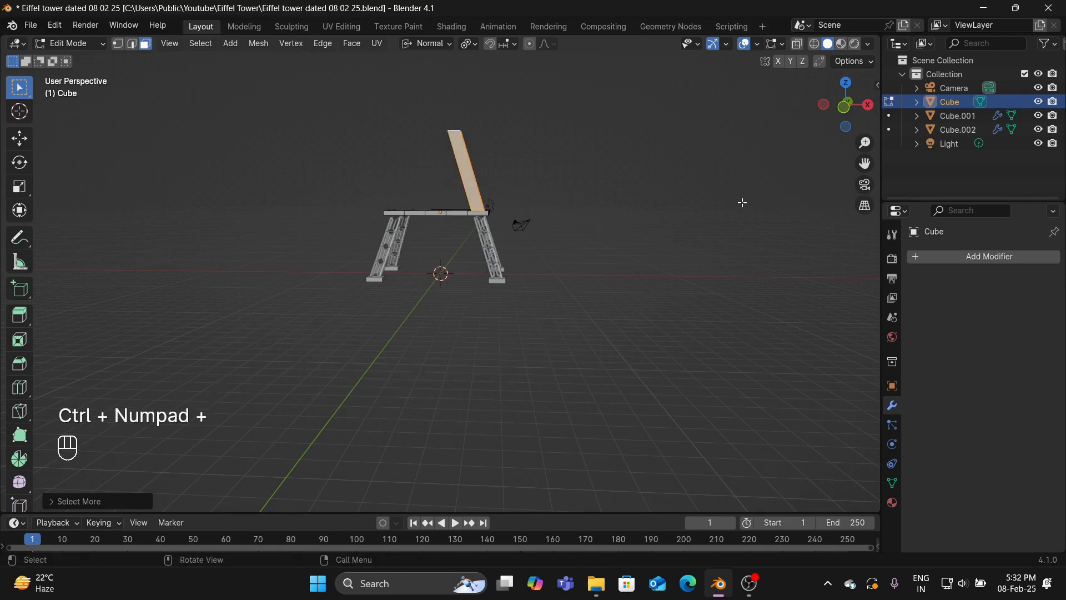
middle_click_drag(463, 198, 475, 236)
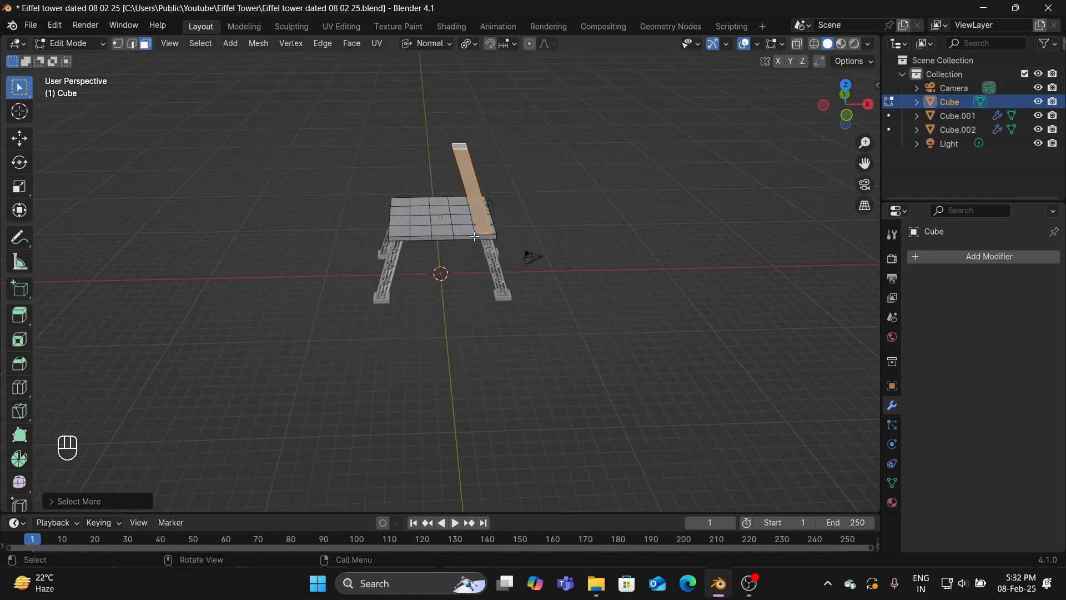
key("p")
left_click(476, 237)
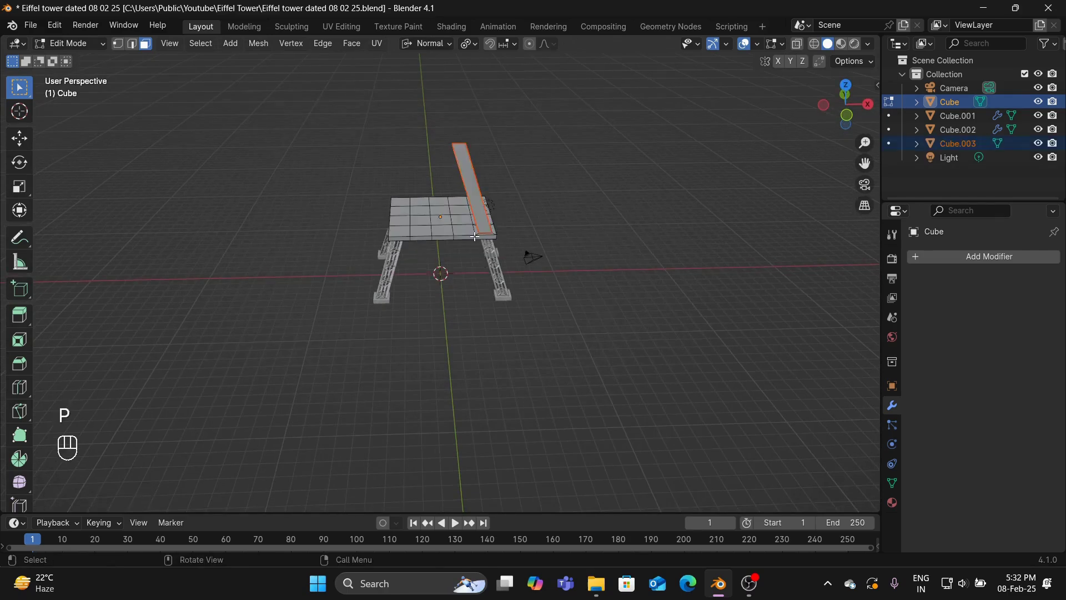
Return to Object Mode, select only the separated column Cube.003, and isolate it in local view
middle_click_drag(595, 223, 585, 174)
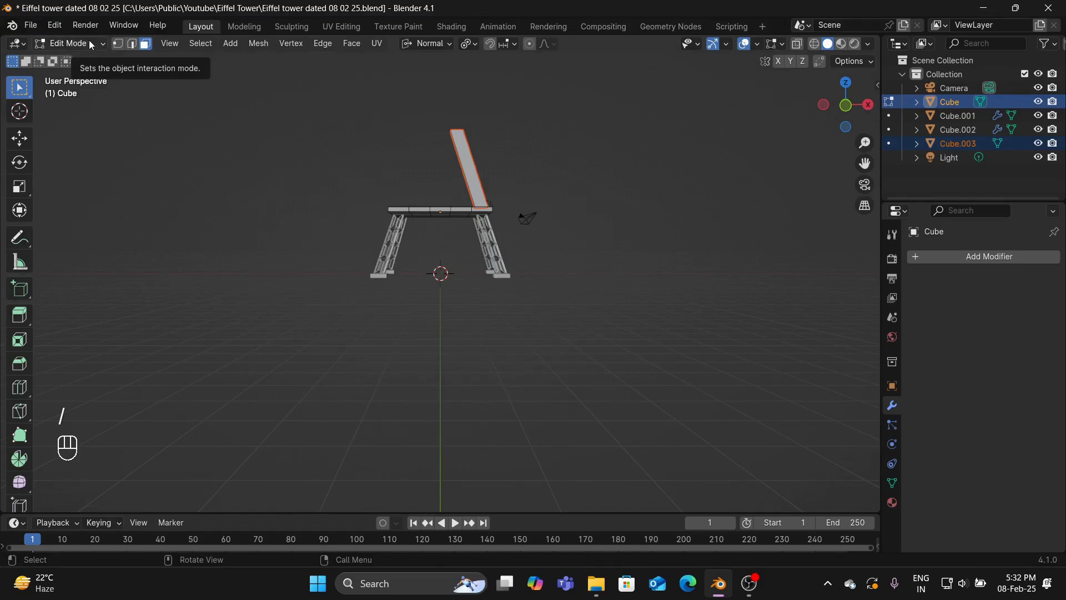
left_click(73, 44)
left_click(72, 60)
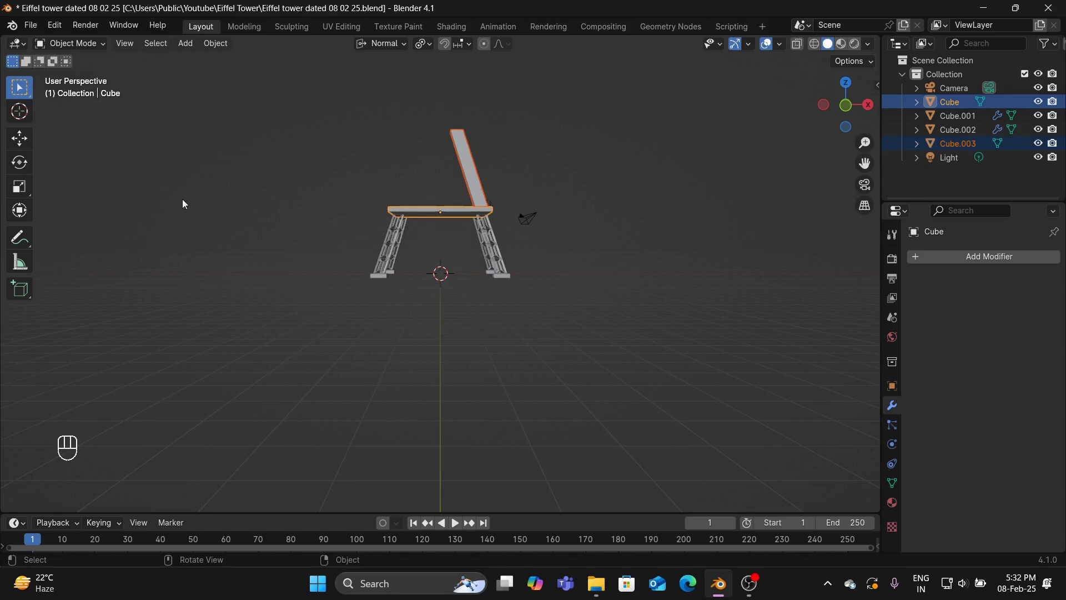
left_click(997, 144)
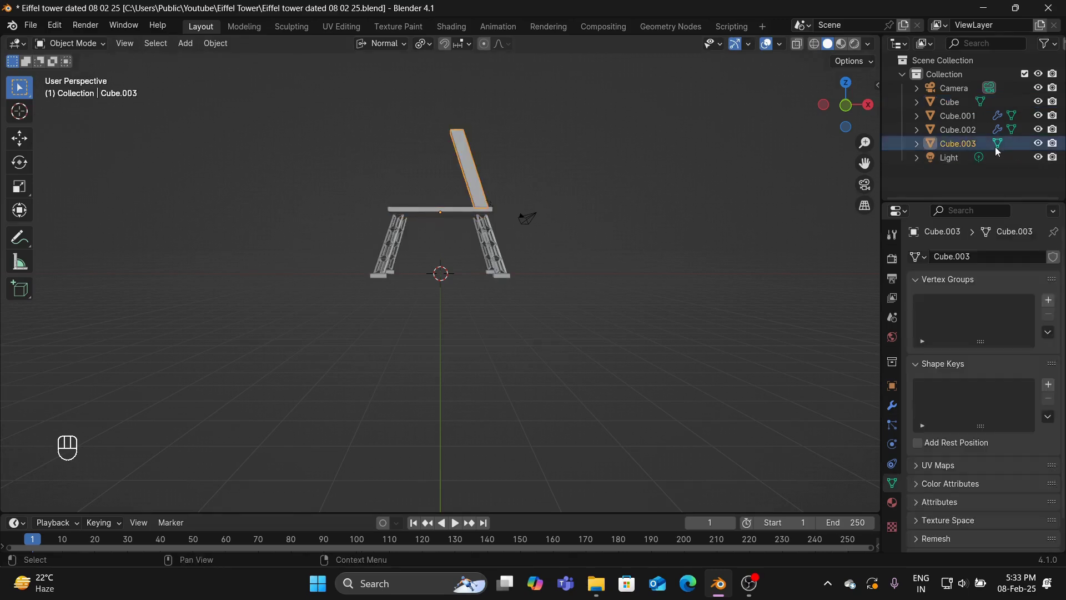
key("slash")
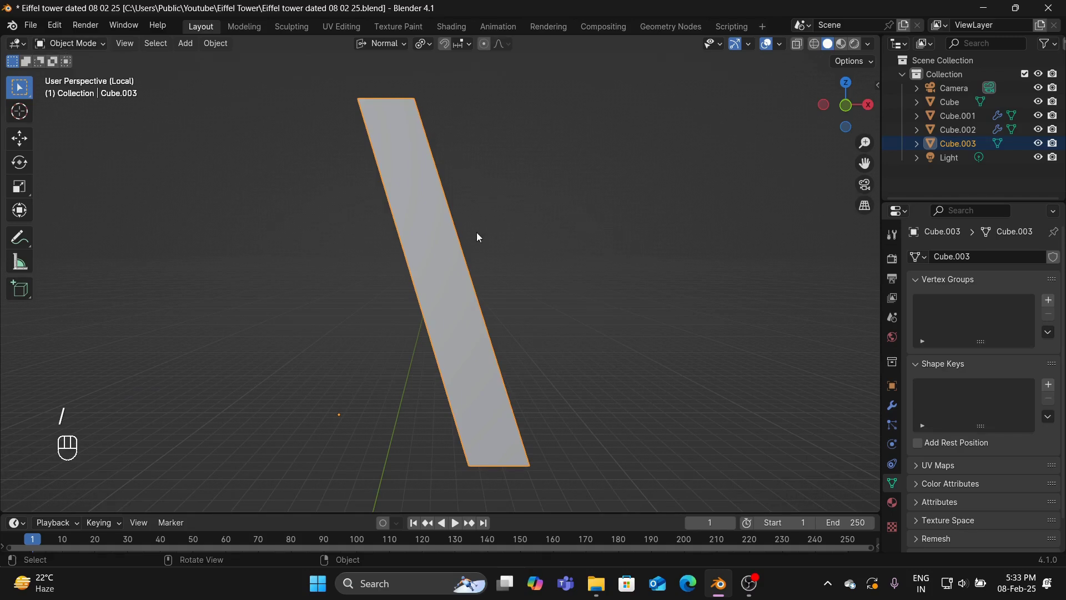
Enter Edit Mode on the column and add three evenly spaced loop cuts across its length
left_click(81, 44)
left_click(81, 76)
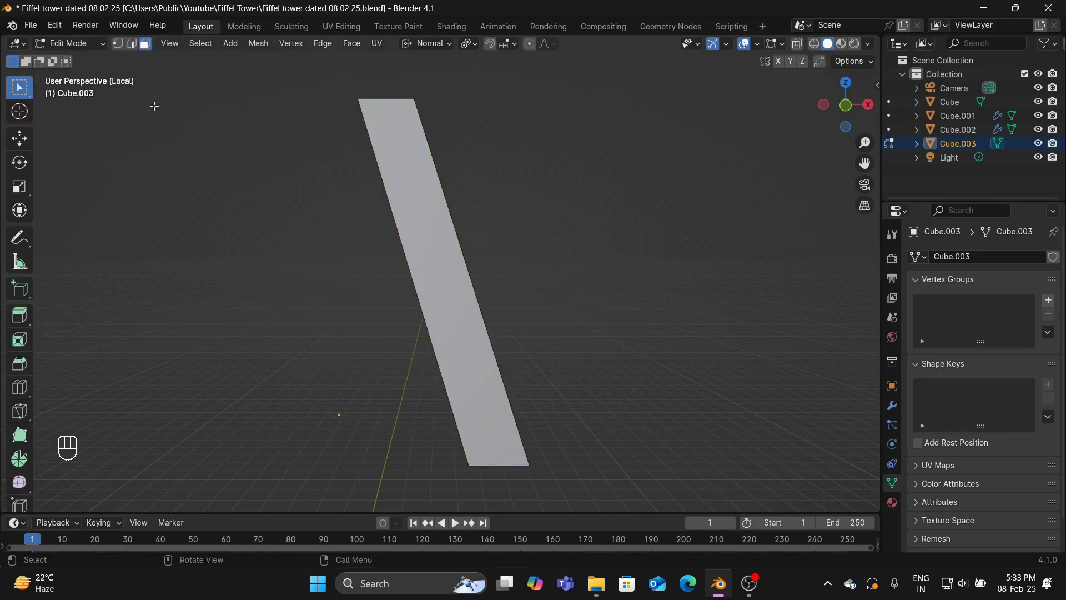
key("ctrl+r")
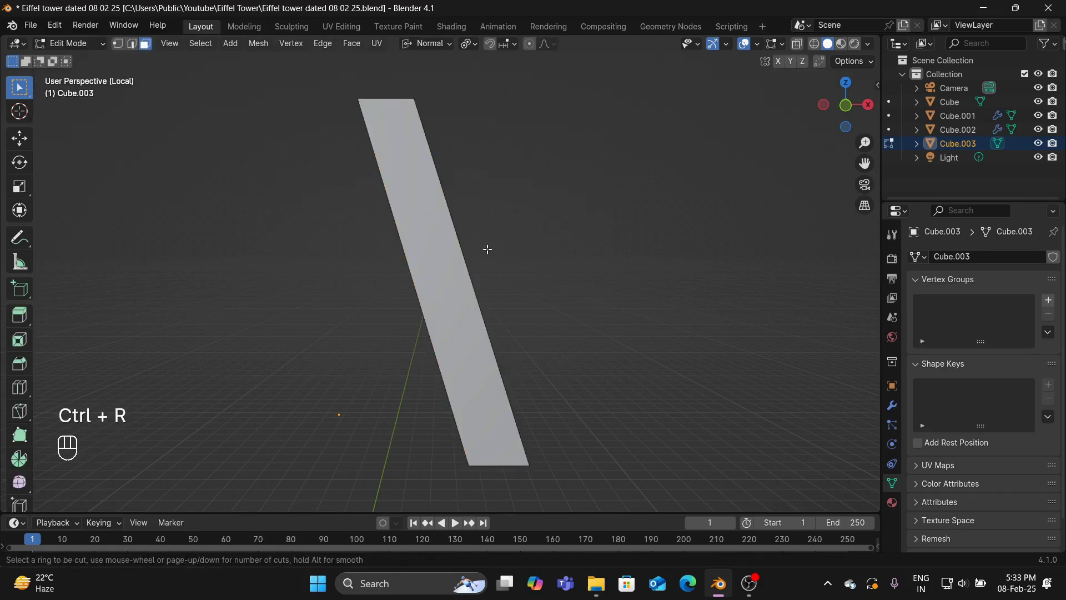
scroll(410, 251, "up", 1)
scroll(409, 251, "up", 2)
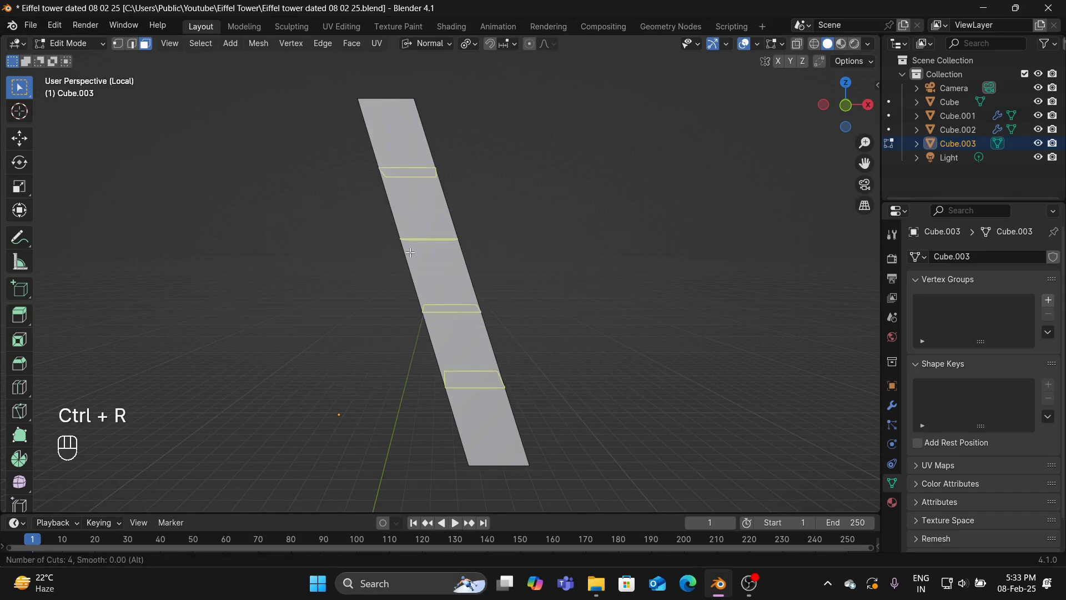
scroll(410, 252, "down", 1)
left_click(409, 252)
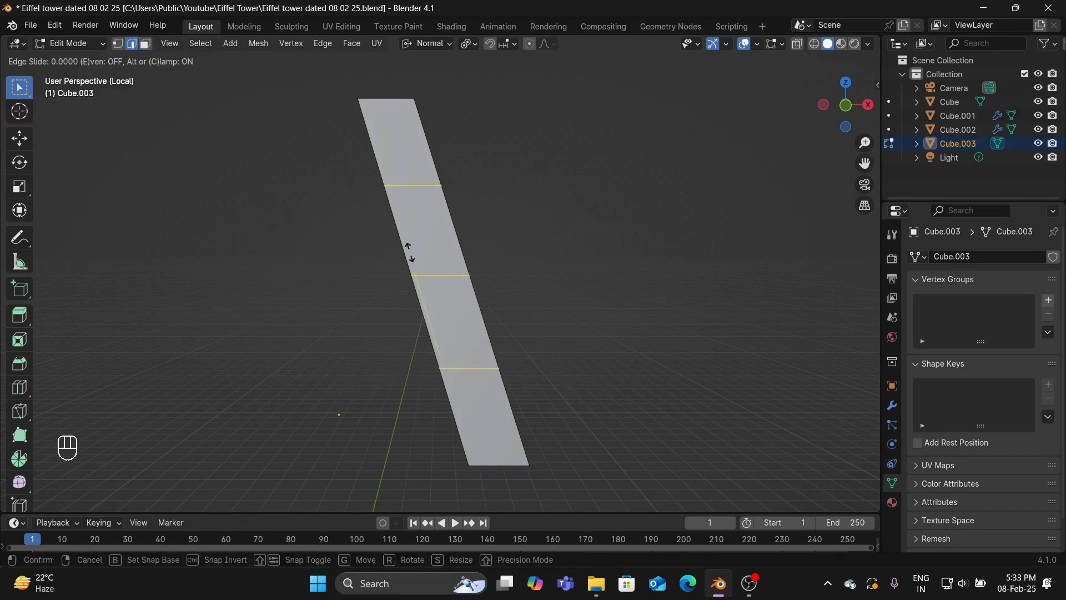
left_click(410, 252)
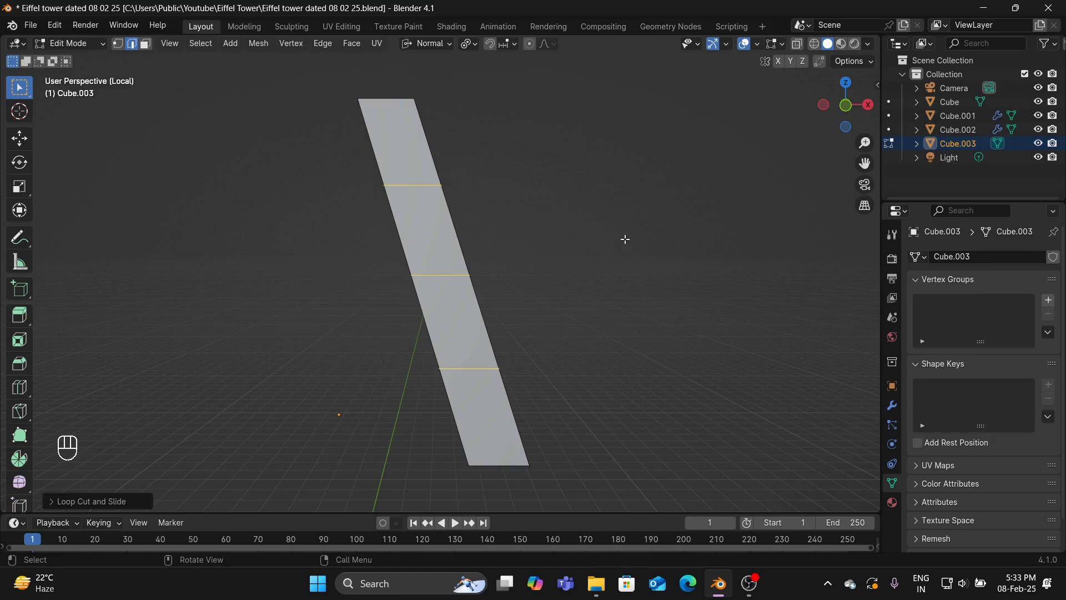
Select all of the column's faces, then exclude its top end face from the selection
key("a")
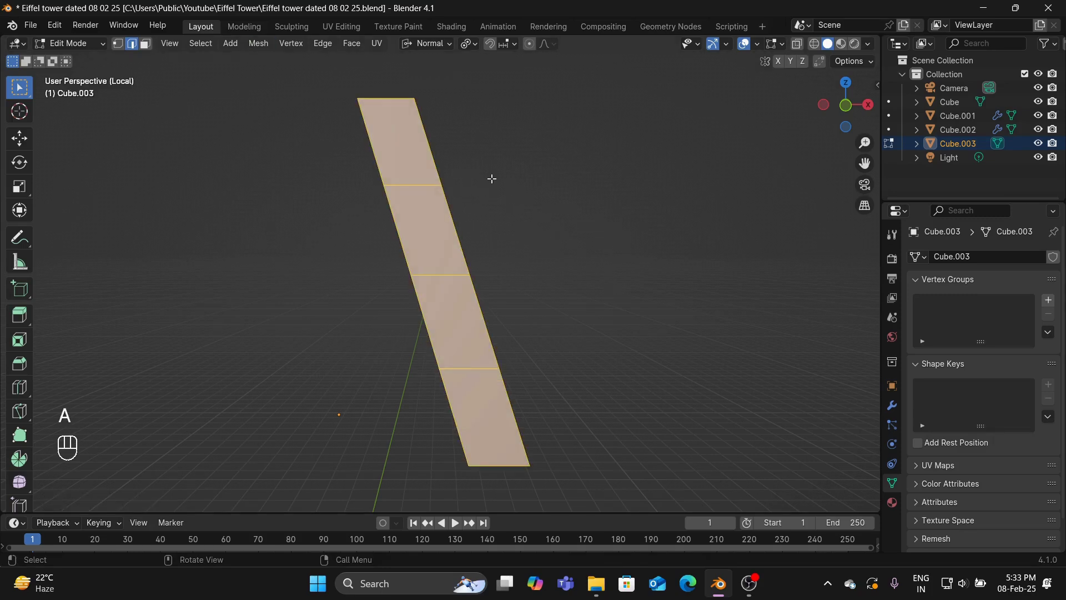
middle_click_drag(490, 176, 441, 174)
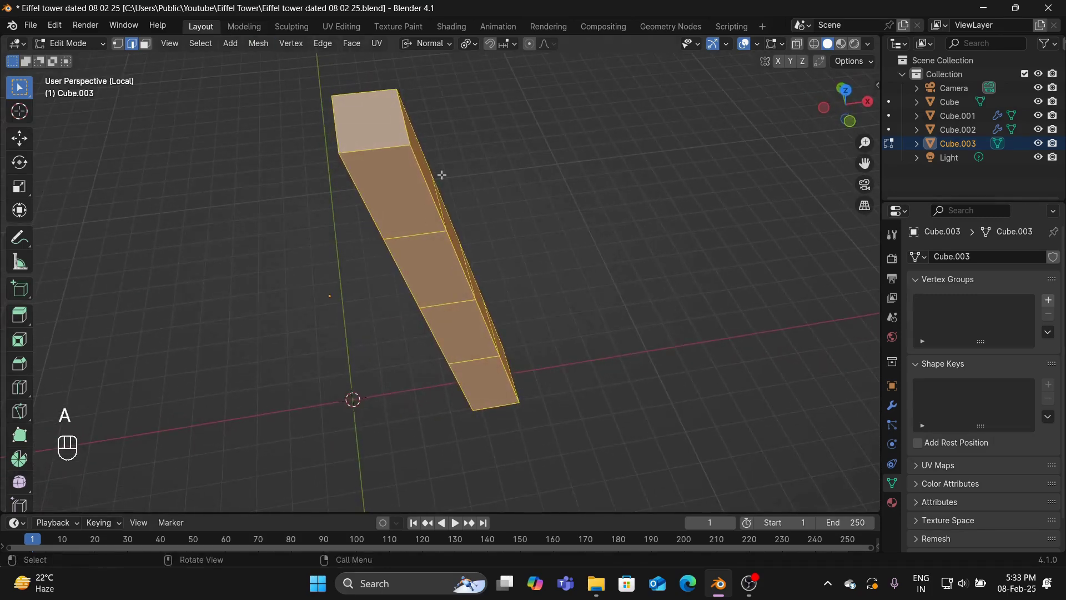
left_click(396, 126, "shift")
middle_click_drag(525, 167, 606, 167)
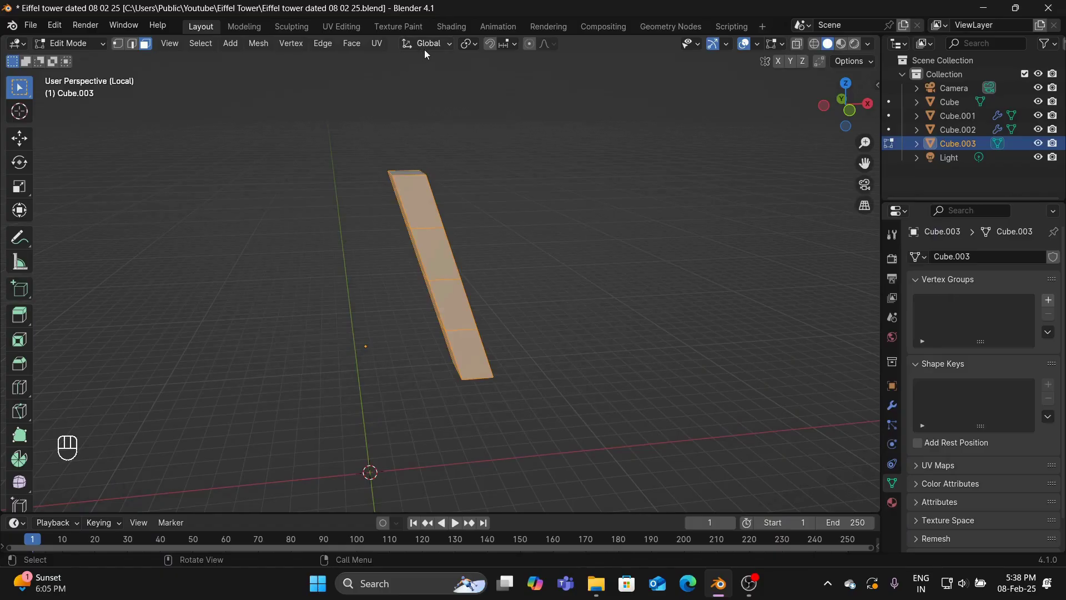
With Global orientation and the Median Point pivot, inset the selected column faces individually with a thickness of about 0.069 m
left_click(425, 49)
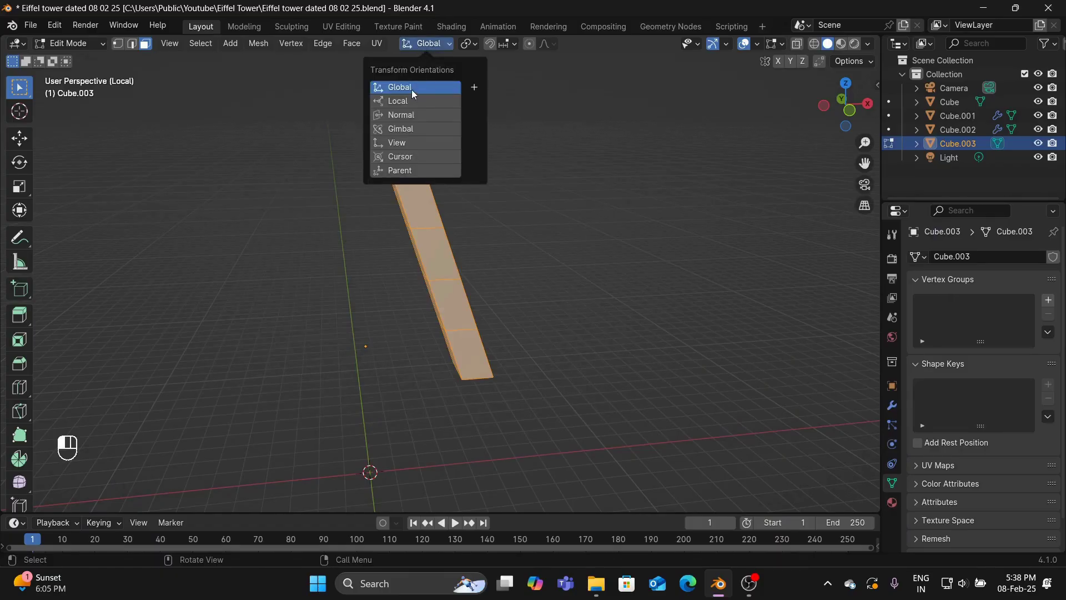
left_click(469, 44)
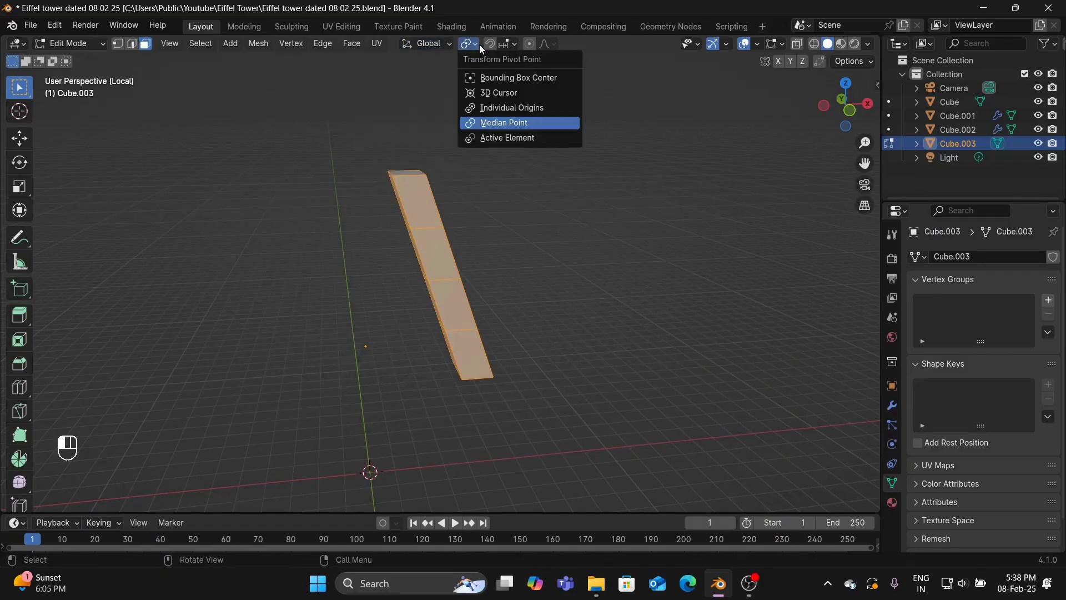
left_click(501, 122)
middle_click_drag(533, 222, 712, 300)
key("i")
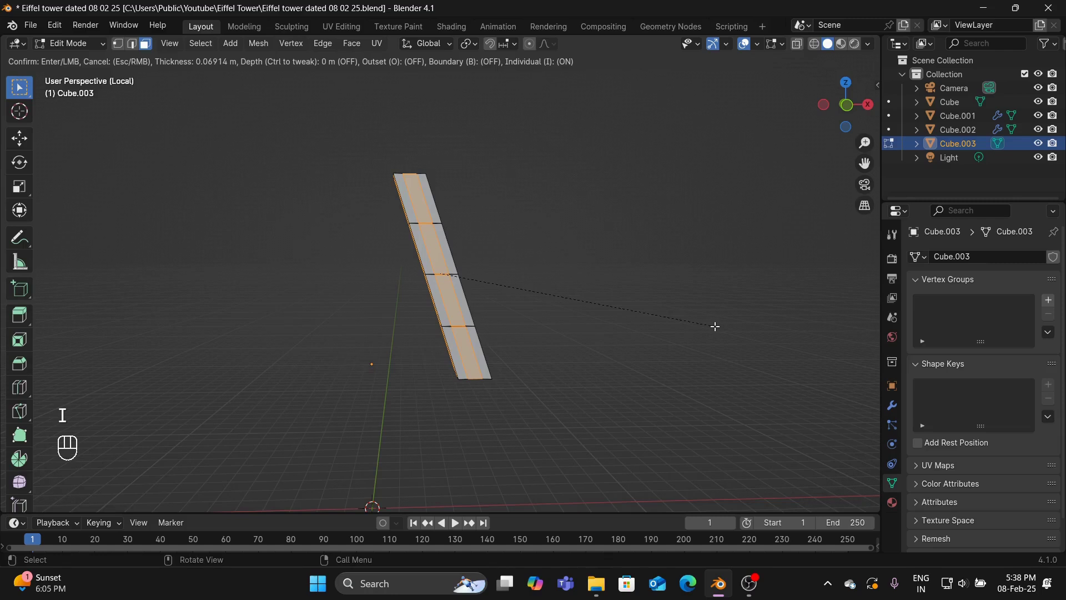
left_click(715, 327)
Change the transform orientation to Normal and the pivot to Individual Origins, and scale the inset faces down within their segments
left_click(447, 43)
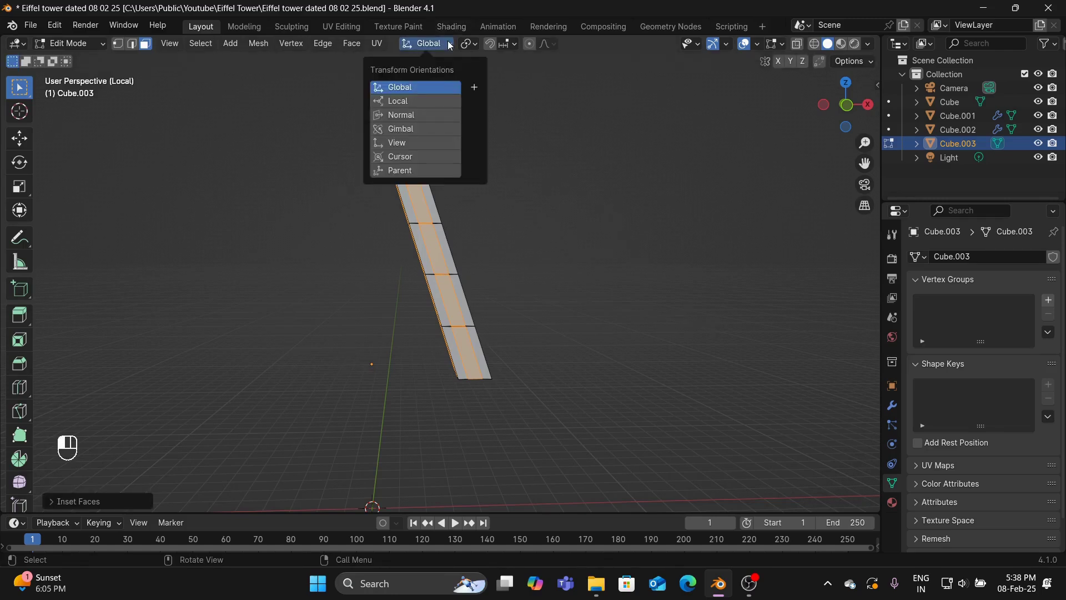
left_click(422, 115)
left_click(469, 43)
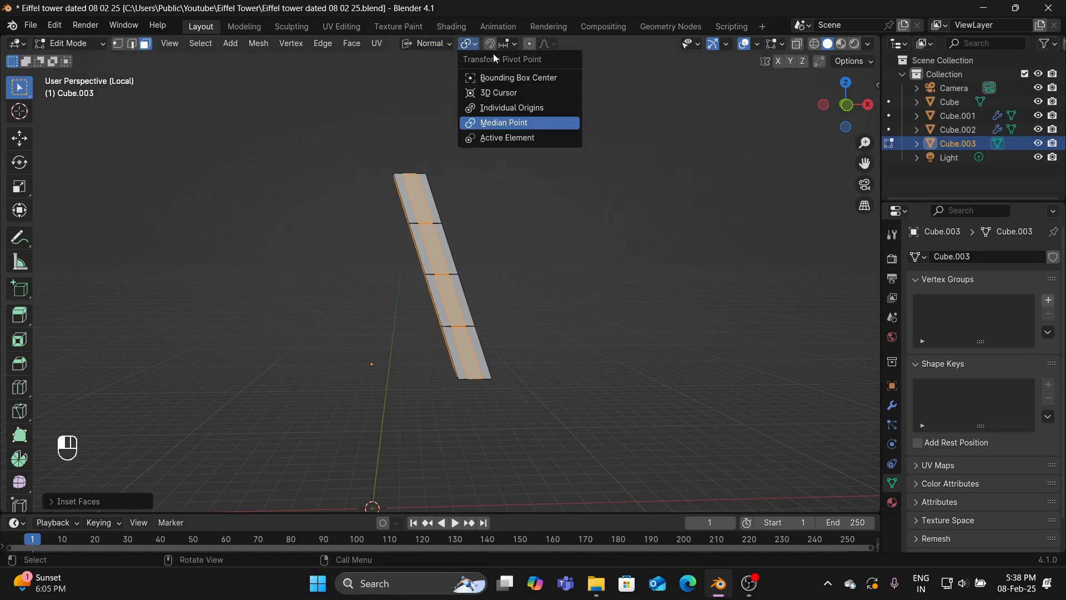
left_click(496, 109)
key("s")
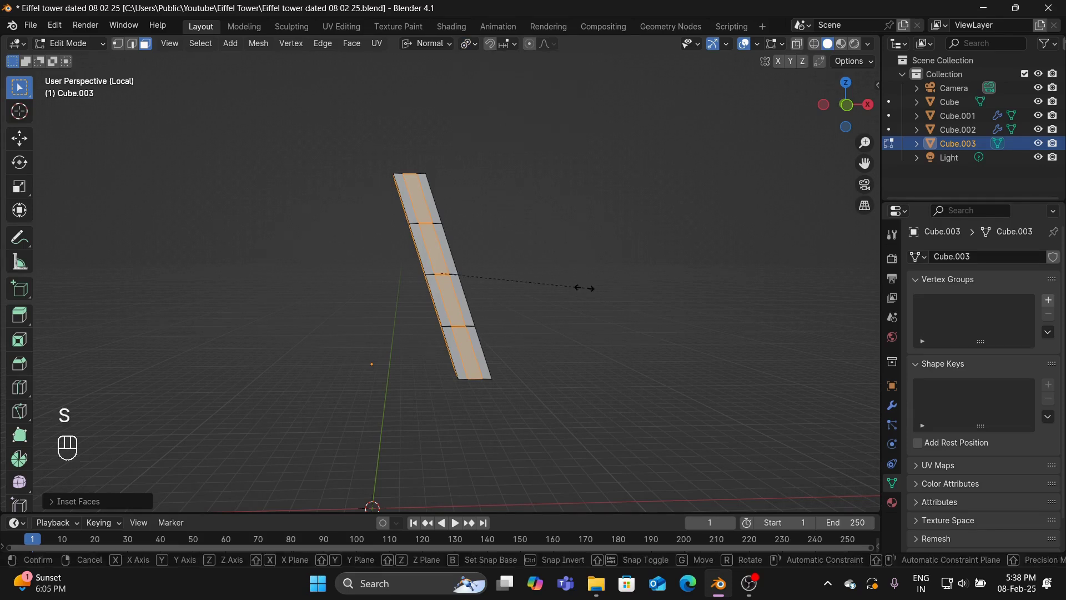
left_click(544, 272)
middle_click_drag(544, 272, 569, 257)
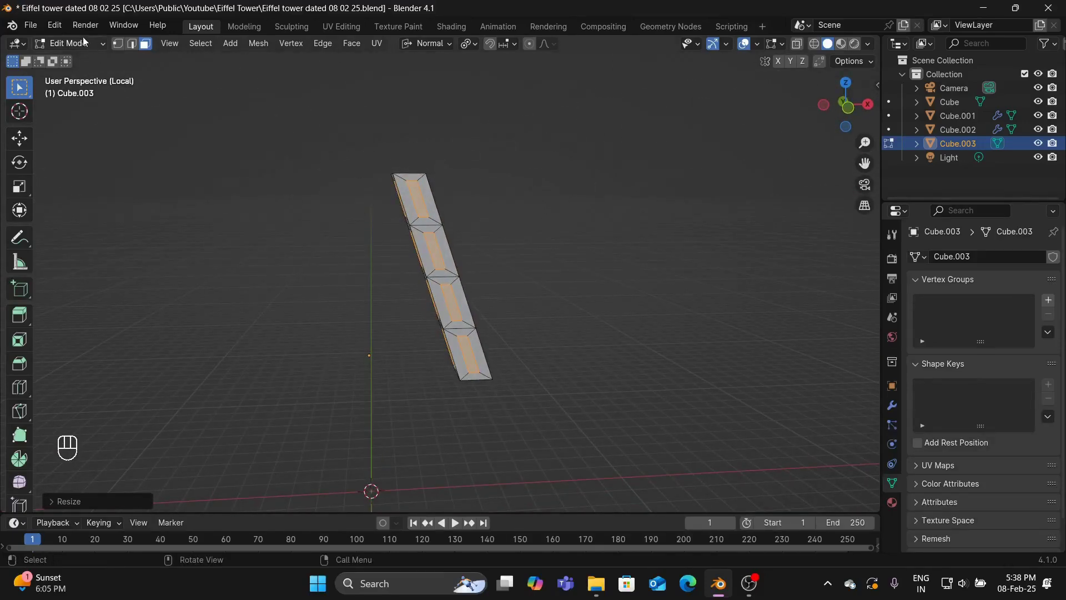
Add a Wireframe modifier to the column and return to Object Mode
left_click(893, 405)
left_click(1013, 253)
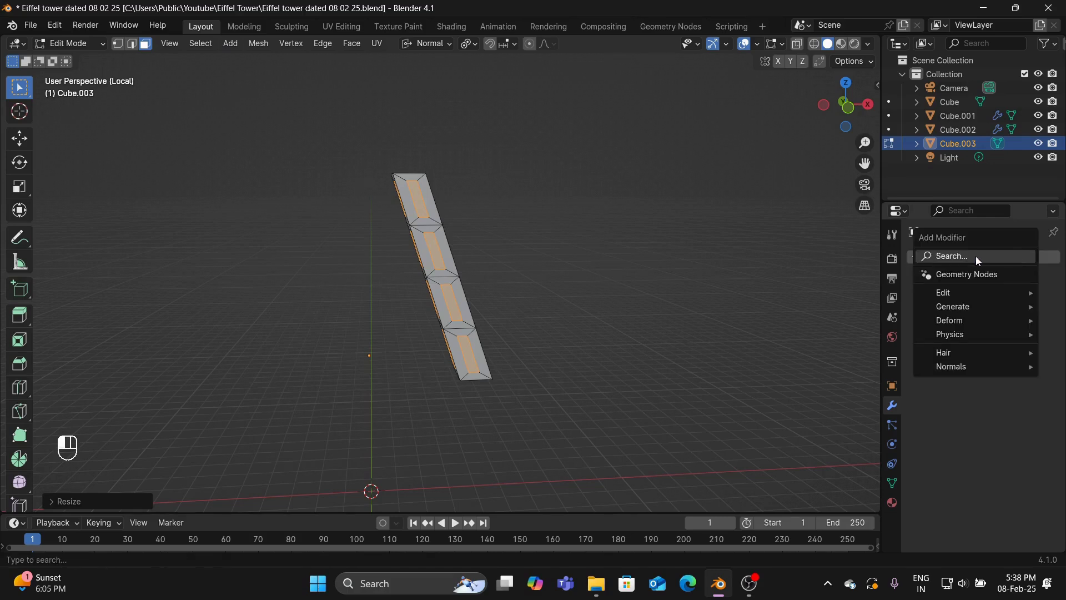
left_click(975, 255)
left_click(812, 294)
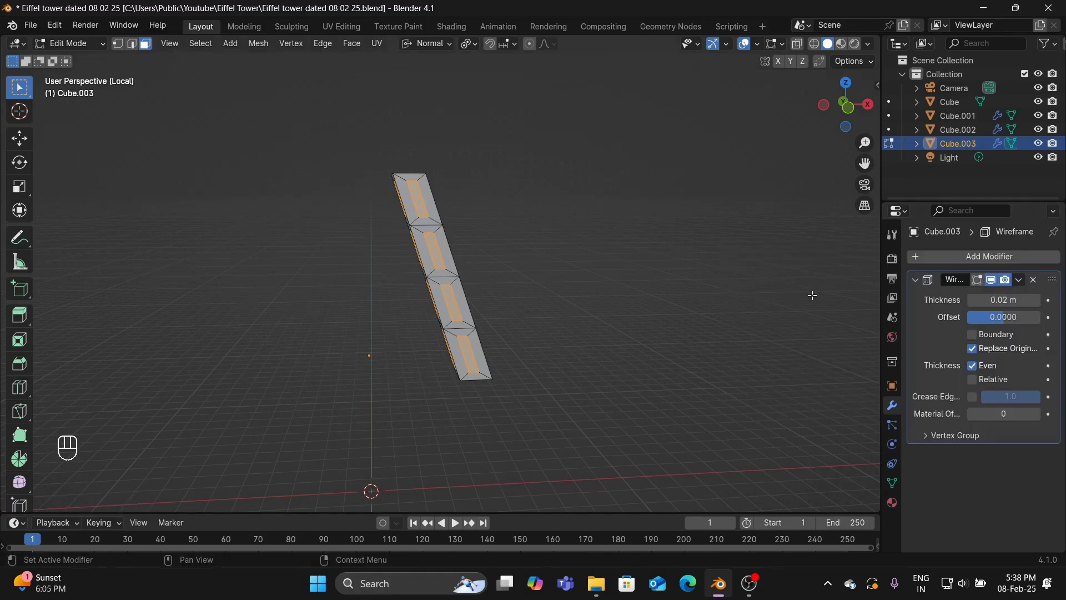
left_click(89, 49)
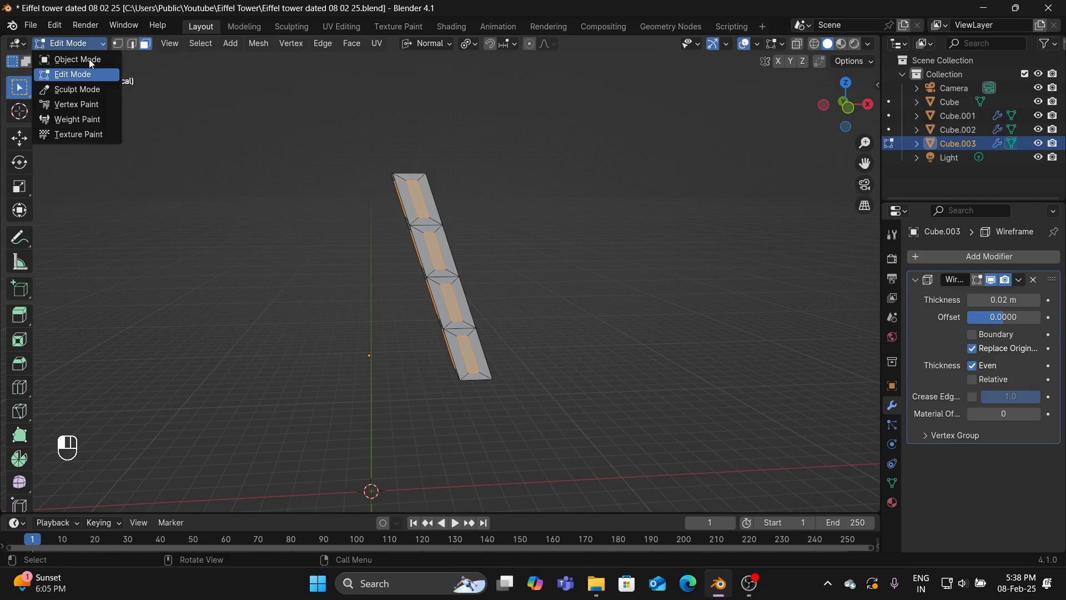
left_click(89, 60)
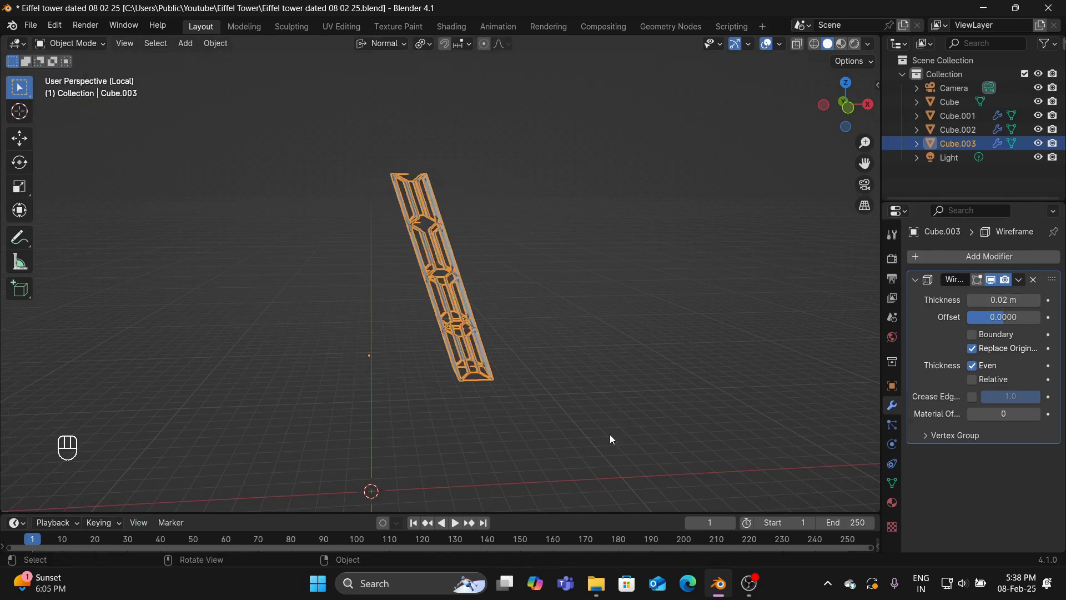
Try a Wireframe thickness of 0.24 m on the column
left_click(1019, 300)
key("BackSpace")
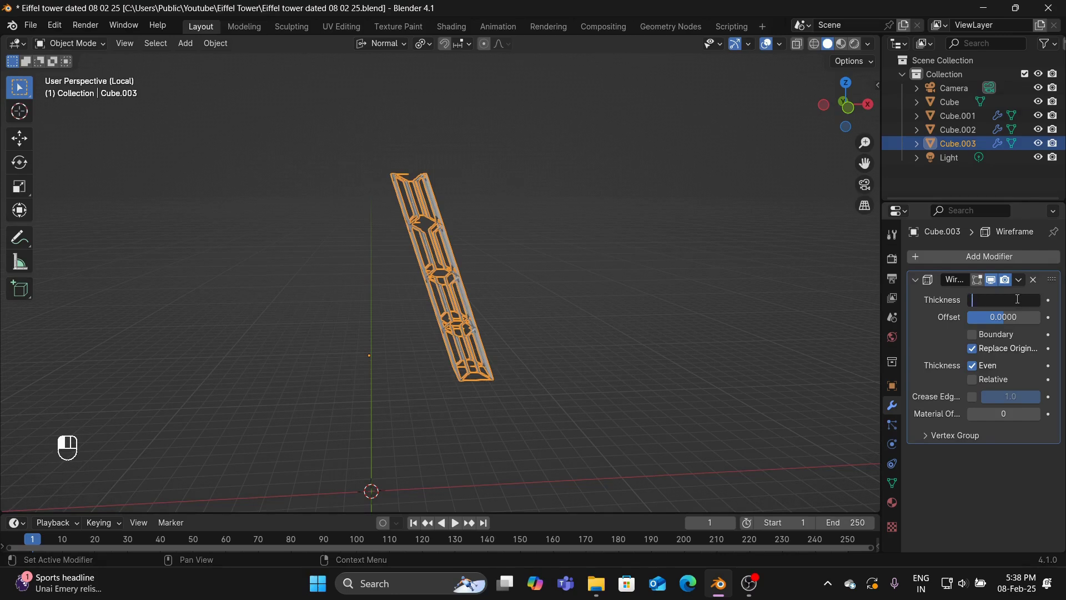
type("0.24")
key("Return")
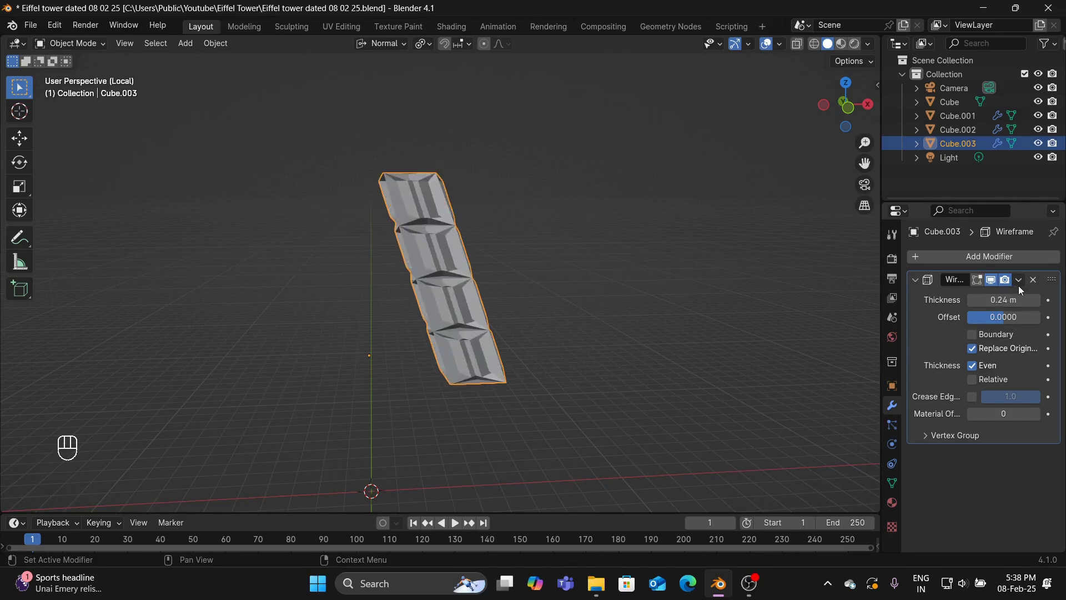
Reduce the Wireframe thickness to 0.058 m and leave local view to bring back the whole tower
left_click_drag(1005, 300, 940, 299)
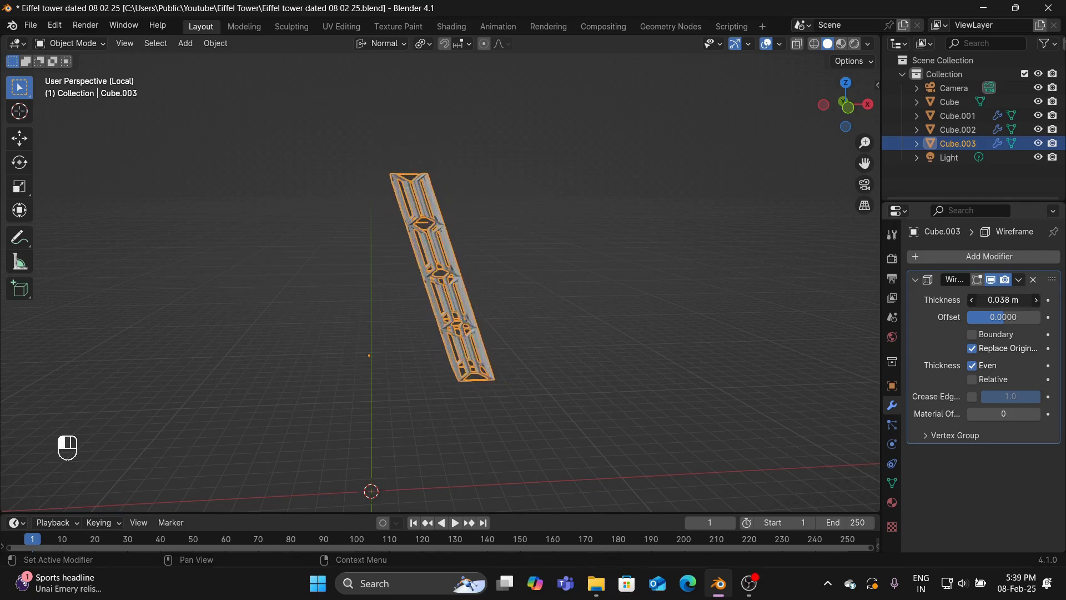
left_click(551, 175)
middle_click_drag(551, 175, 588, 154)
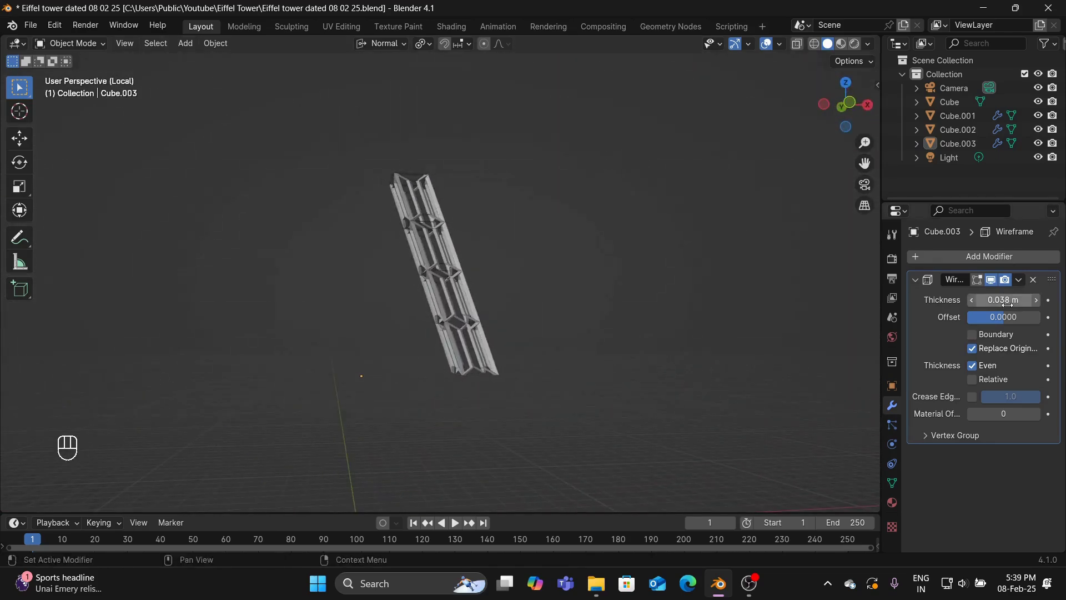
left_click_drag(1012, 300, 1027, 300)
key("slash")
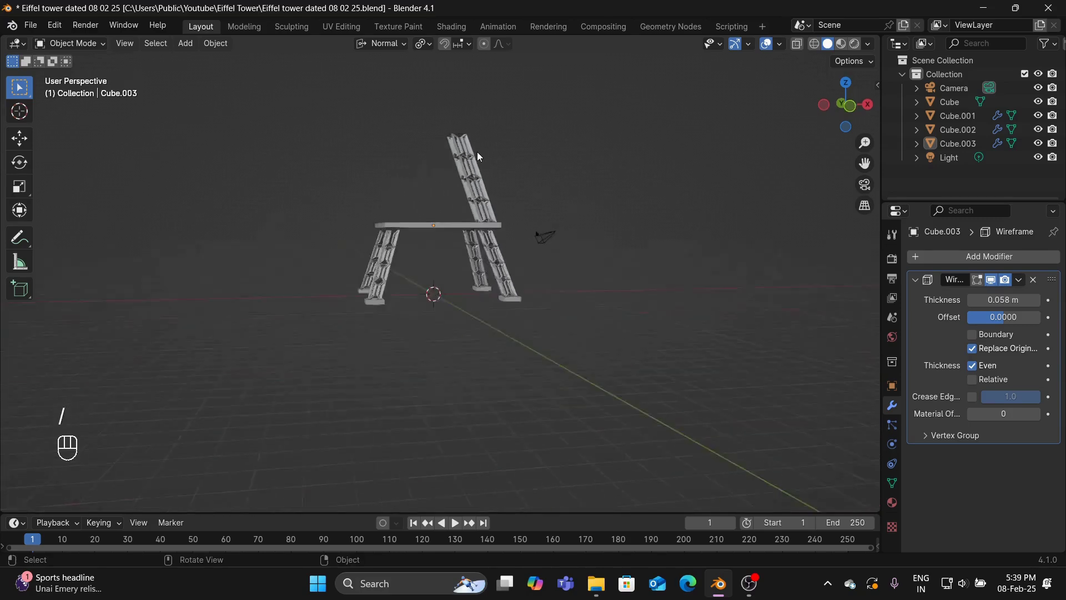
middle_click_drag(402, 159, 658, 272)
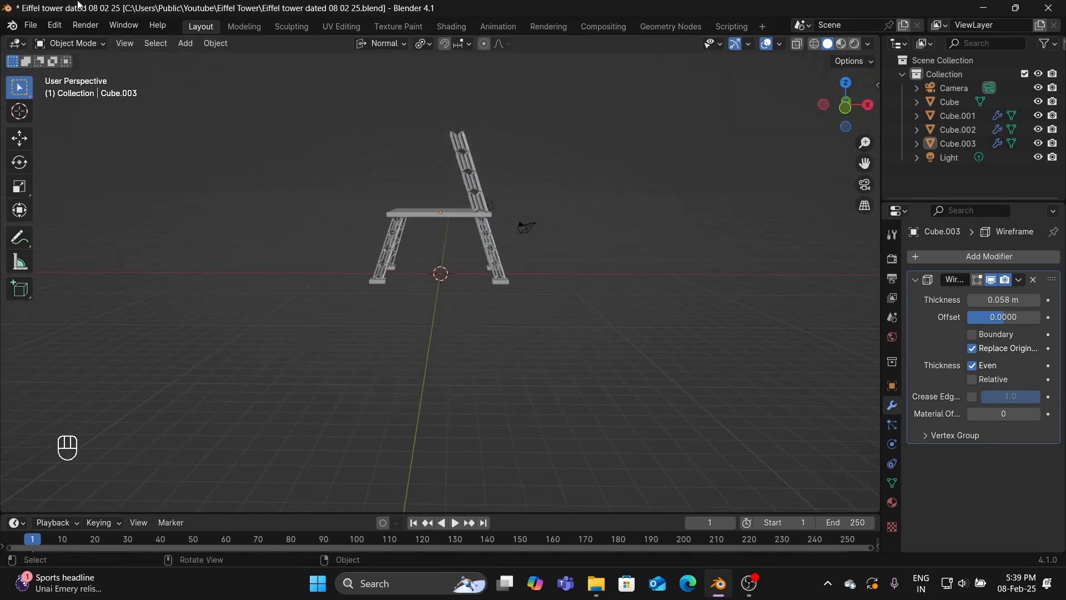
Select only the upper lattice leg Cube.003 and enter Edit Mode on it
left_click(65, 45)
left_click(79, 62)
left_click_drag(413, 95, 530, 213)
left_click(575, 158)
left_click_drag(409, 112, 485, 142)
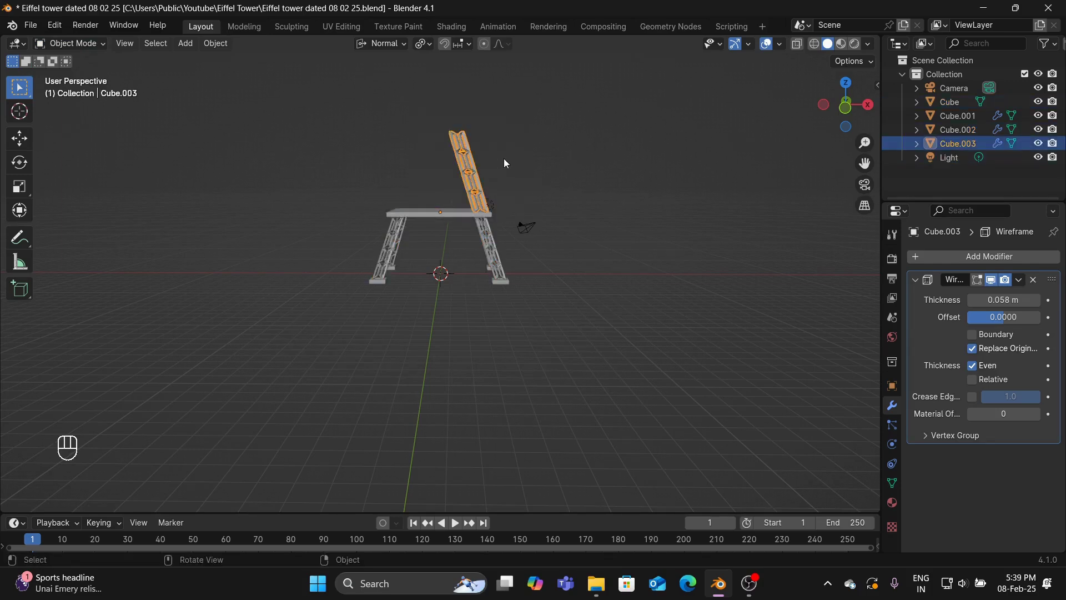
left_click(81, 43)
left_click(71, 75)
Enable proportional editing and select only the top end face of the upper leg
left_click_drag(379, 100, 555, 168)
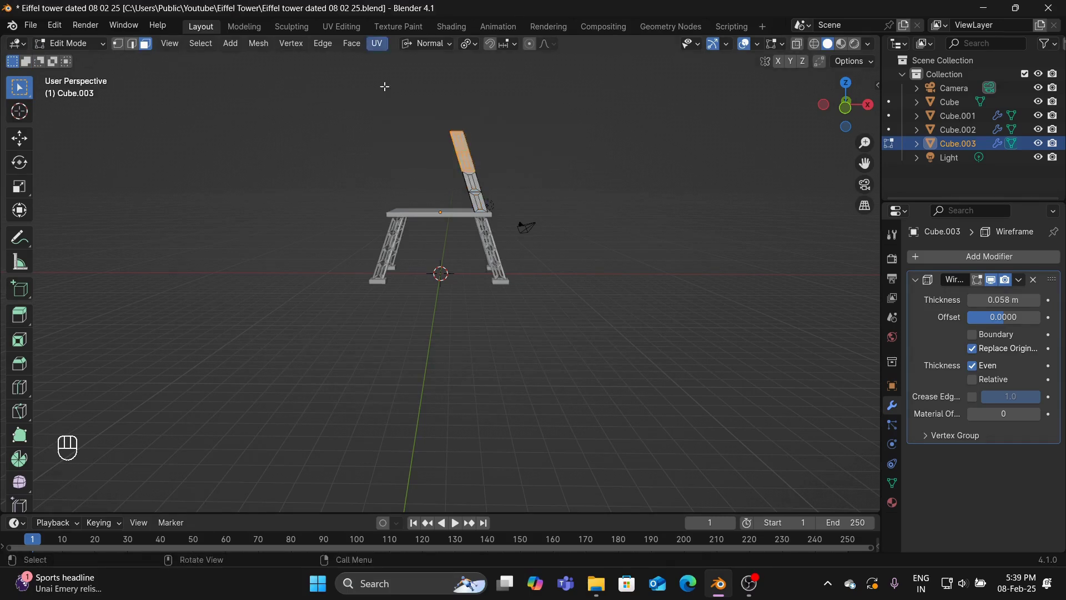
left_click(530, 43)
left_click(541, 125)
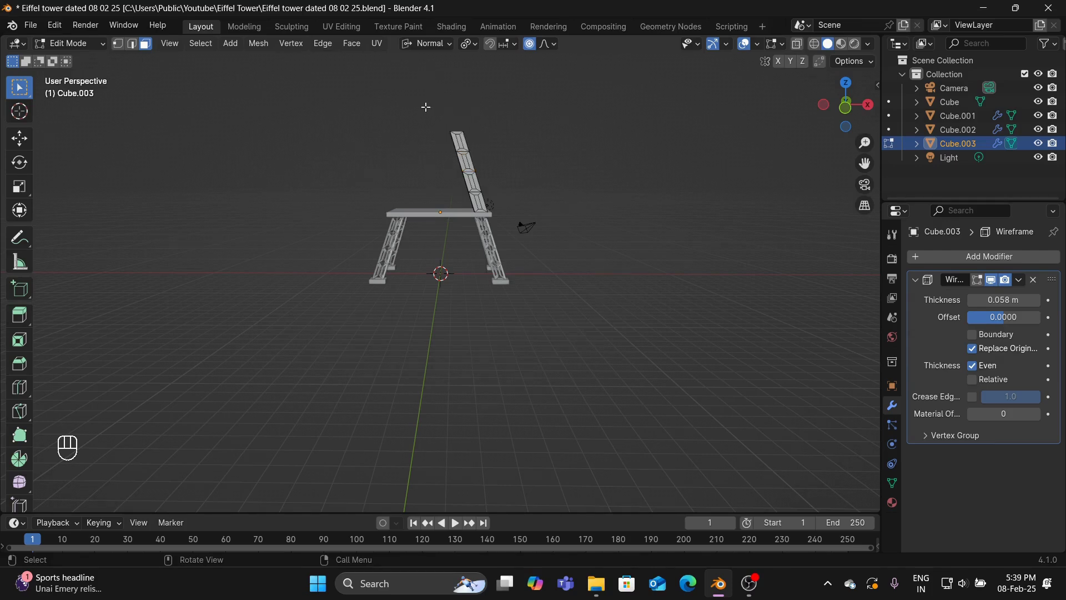
left_click_drag(426, 106, 487, 137)
middle_click_drag(509, 136, 533, 174)
left_click(536, 174)
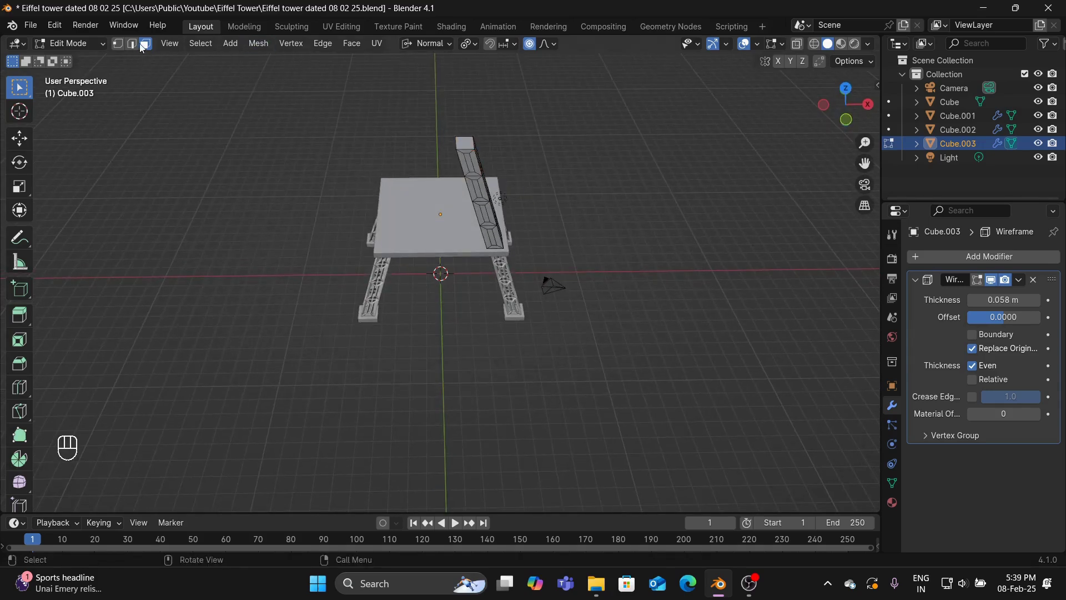
left_click(464, 141)
middle_click_drag(603, 186, 555, 185)
scroll(597, 141, "down", 3)
Move the top face about 0.32 m in X, 0.13 m in Y and 0.44 m in Z with a proportional size of about 2.59 m
key("g")
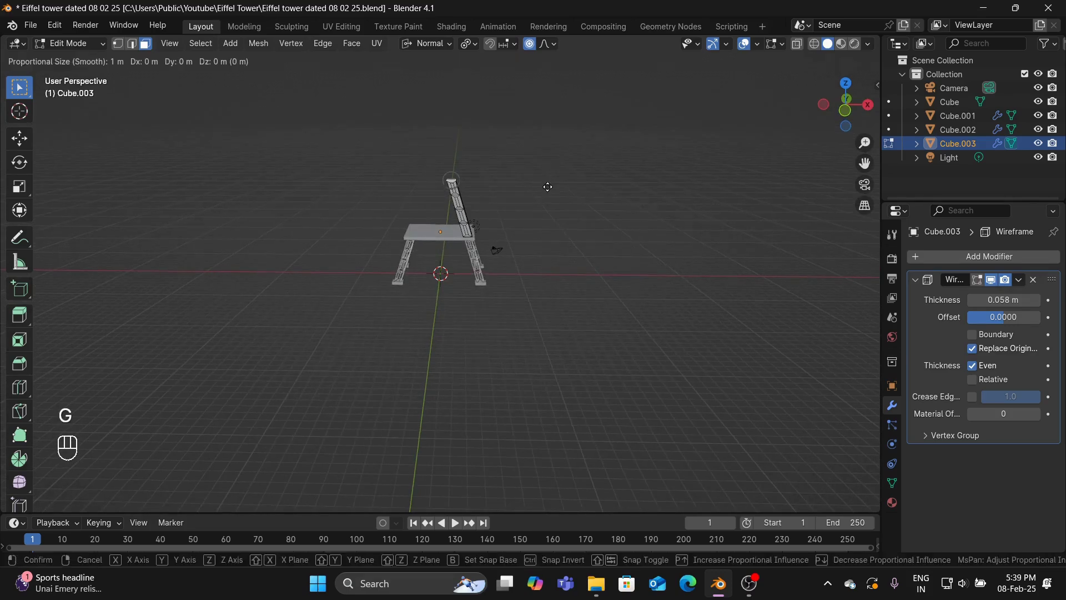
scroll(548, 190, "up", 1)
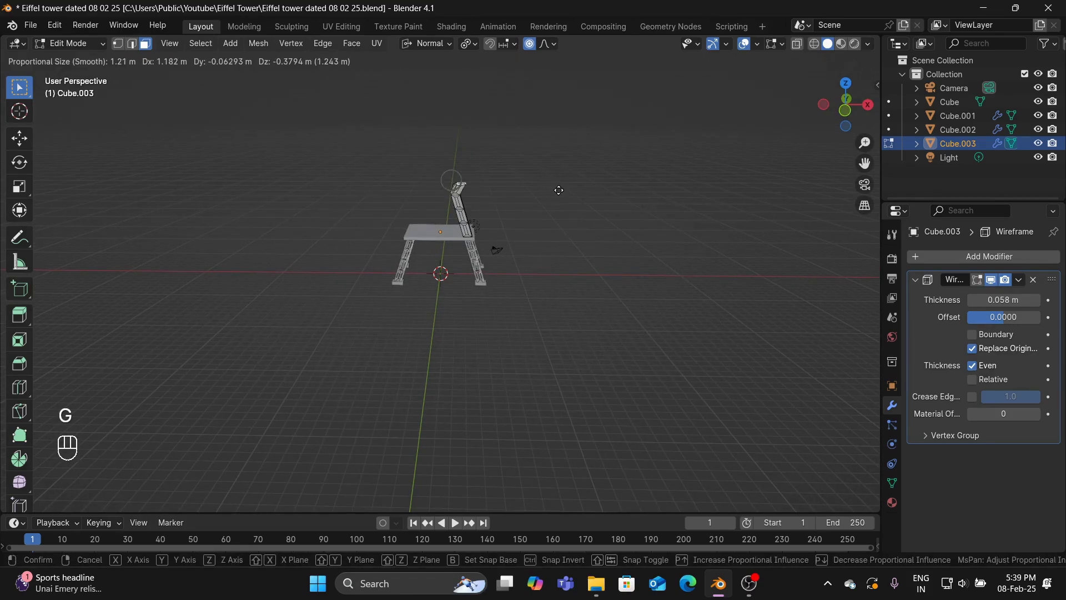
scroll(543, 188, "down", 12)
scroll(544, 187, "down", 5)
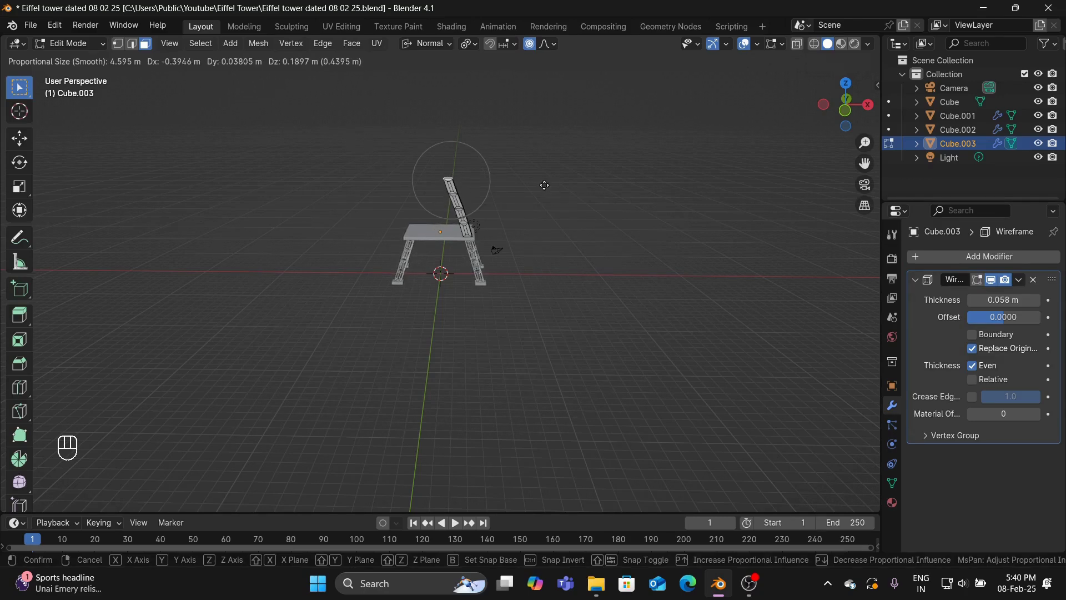
scroll(547, 186, "up", 2)
scroll(548, 185, "up", 4)
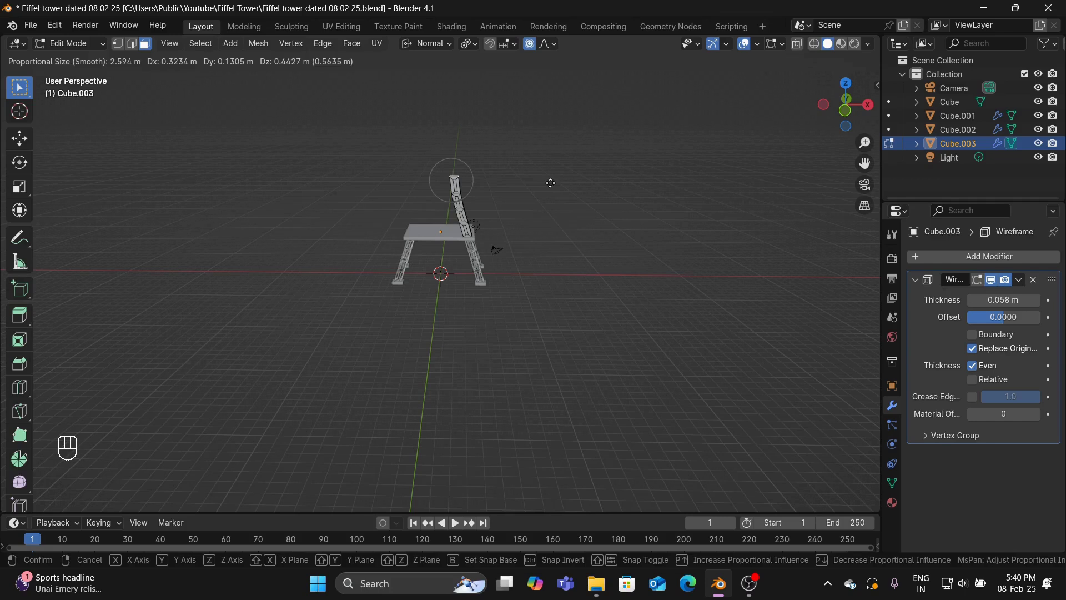
left_click(551, 182)
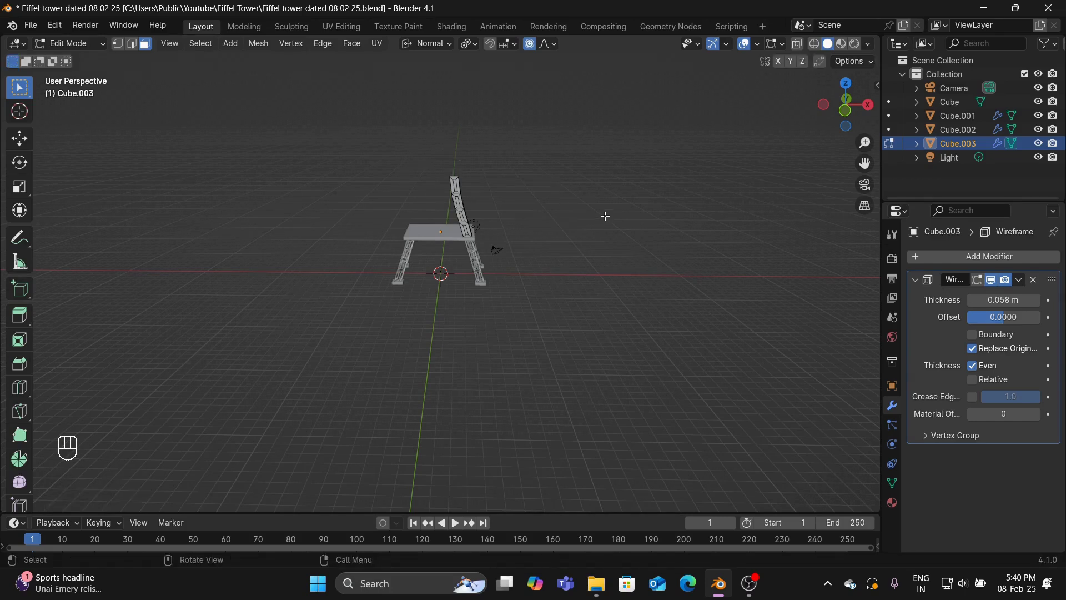
Return to Object Mode, check the bent upper leg in front orthographic view, and clear the selection
middle_click_drag(622, 222, 588, 230)
left_click(87, 46)
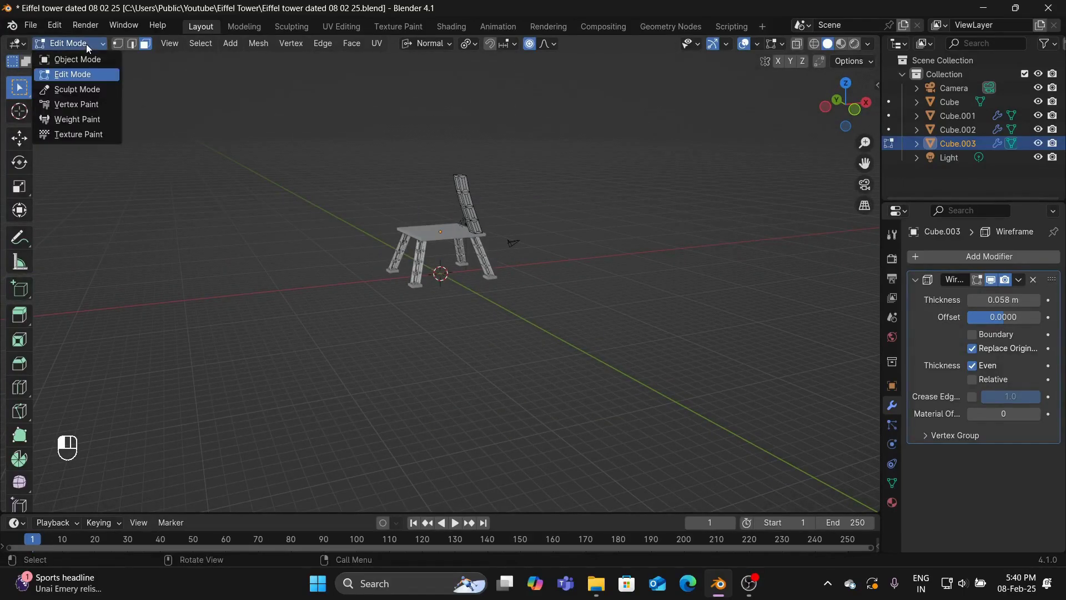
left_click(81, 58)
left_click(602, 224)
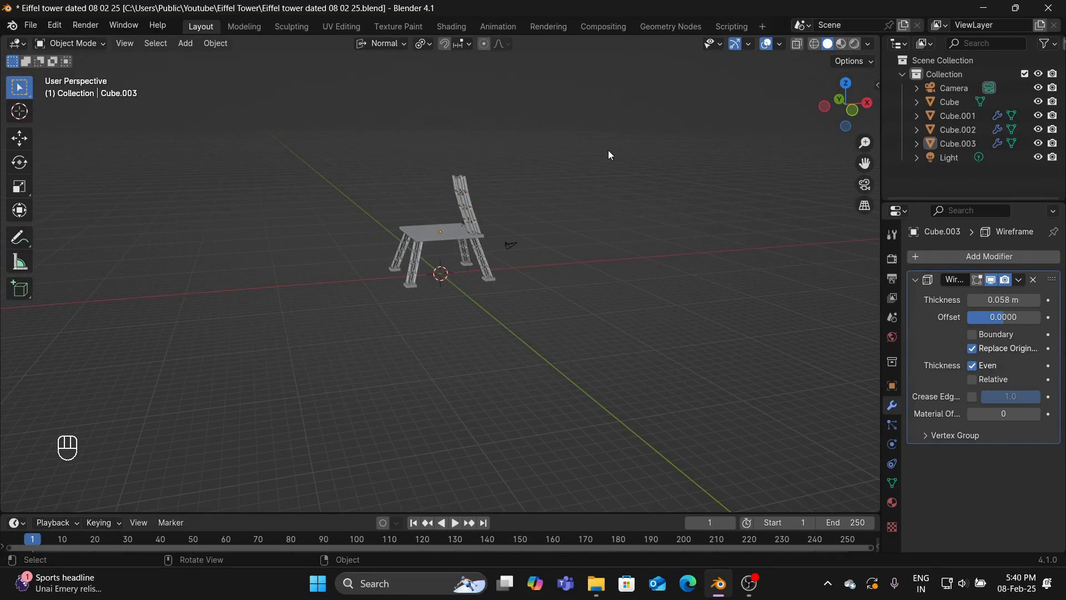
middle_click_drag(550, 211, 567, 198)
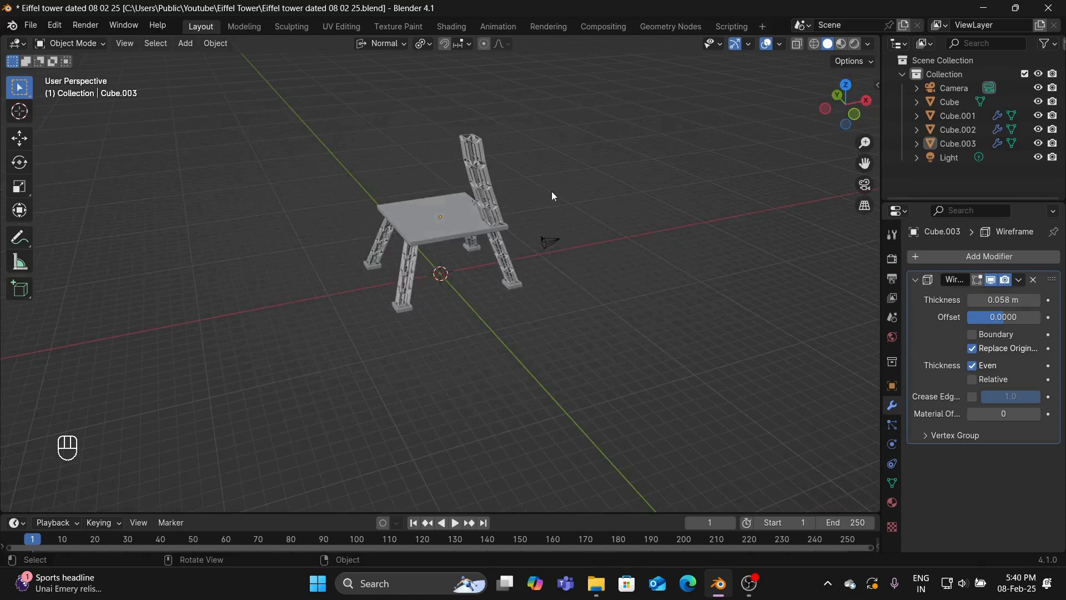
left_click(500, 219)
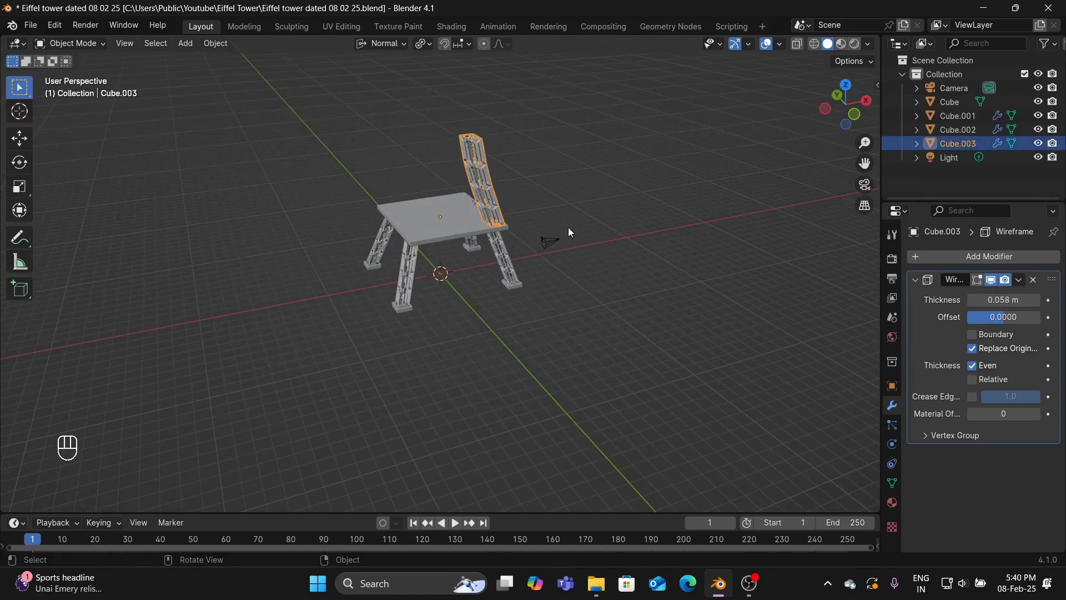
key("KP_1")
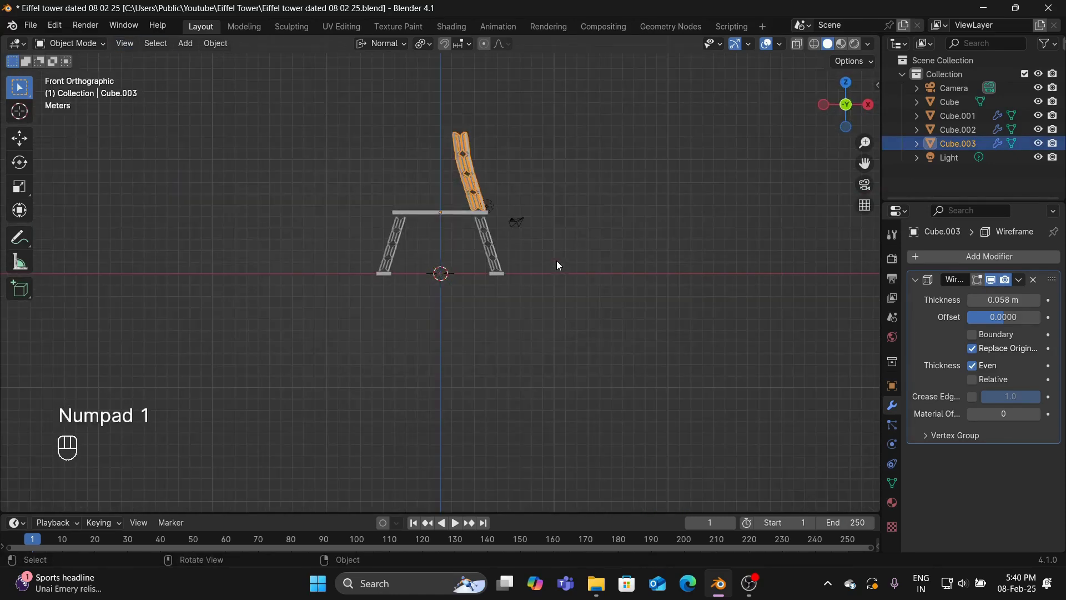
left_click(555, 235)
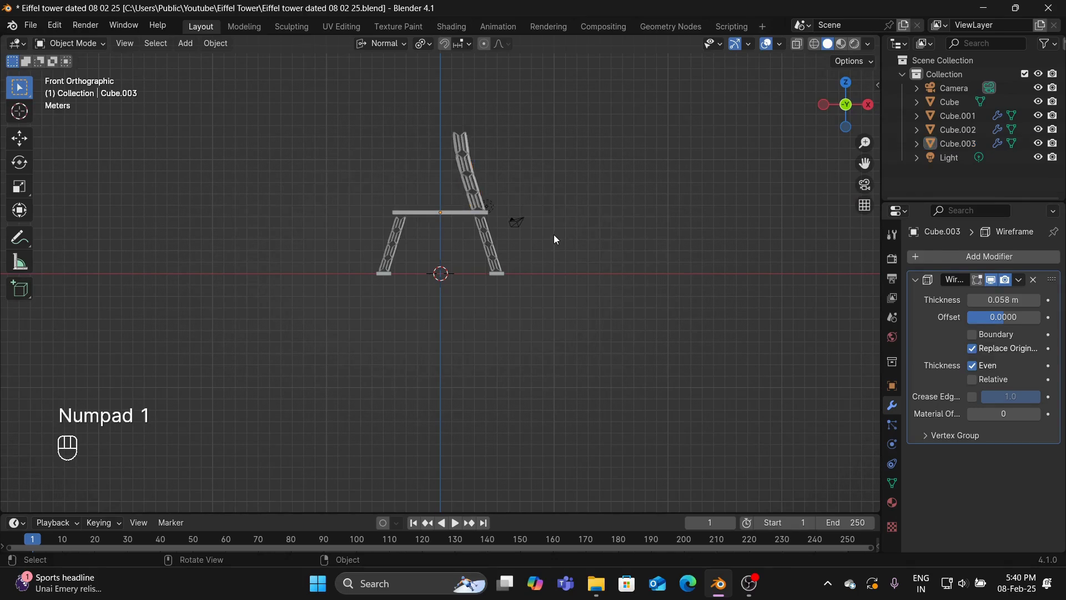
Select the upper lattice leg and apply its Wireframe modifier
left_click(457, 167)
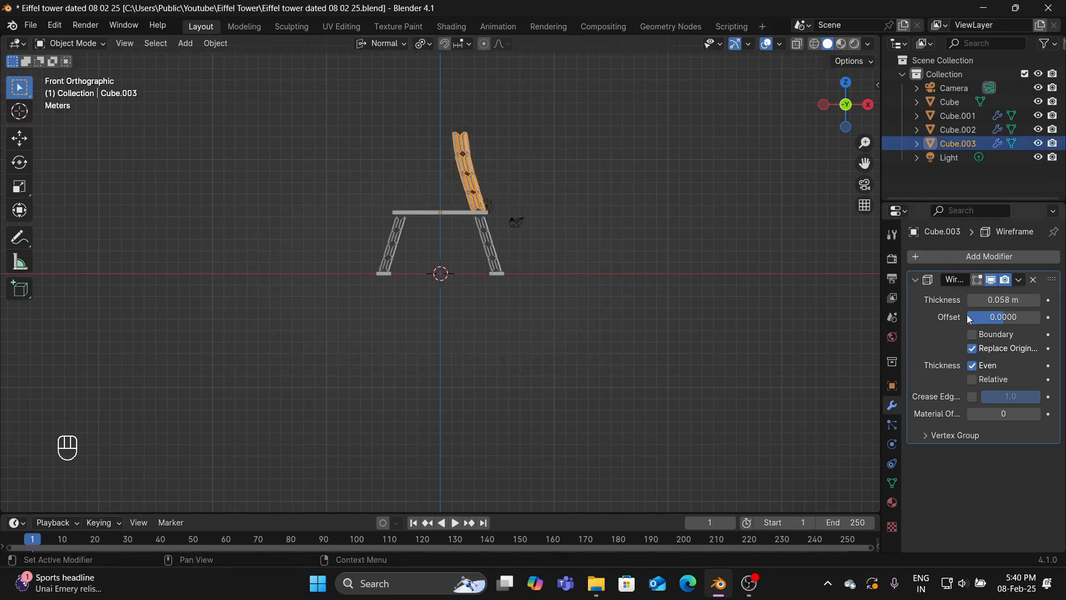
left_click(1020, 280)
left_click(984, 293)
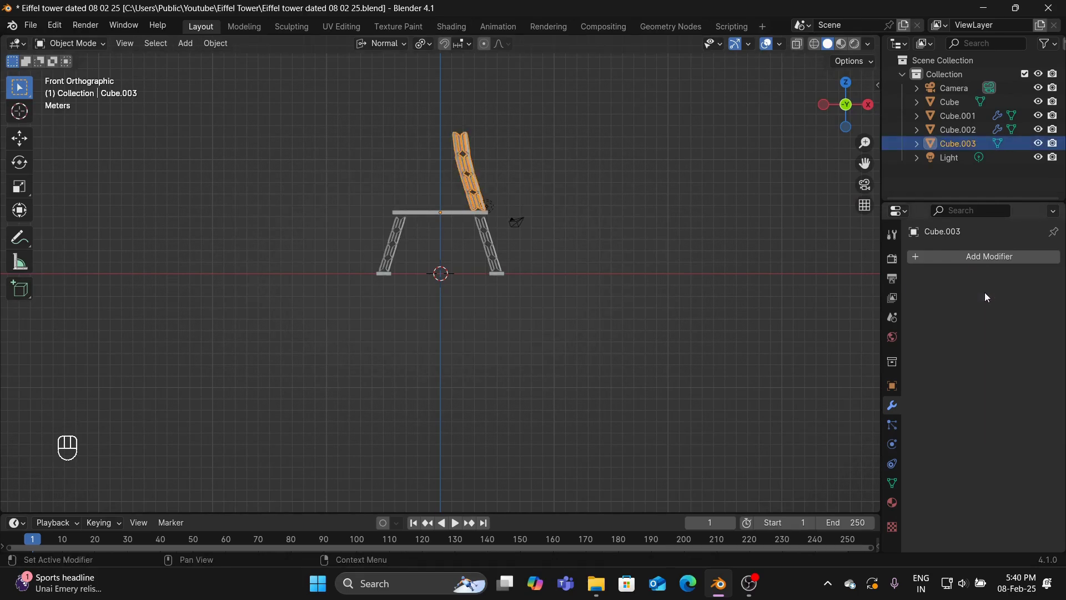
Add a Mirror modifier to the upper lattice leg across the X and Y axes and inspect the four legs
left_click(956, 258)
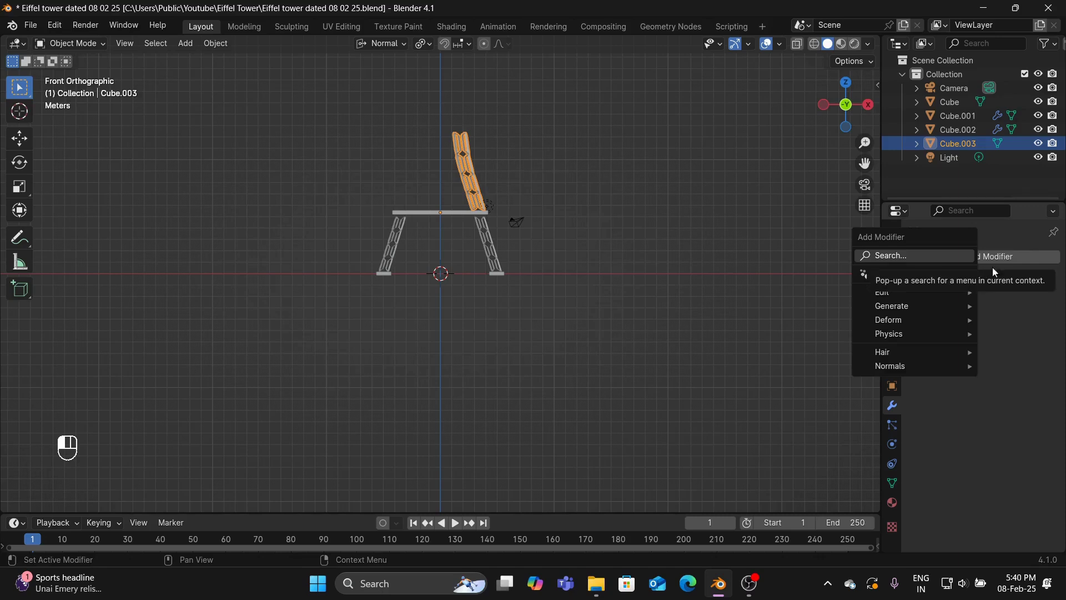
left_click(1009, 255)
left_click(1009, 254)
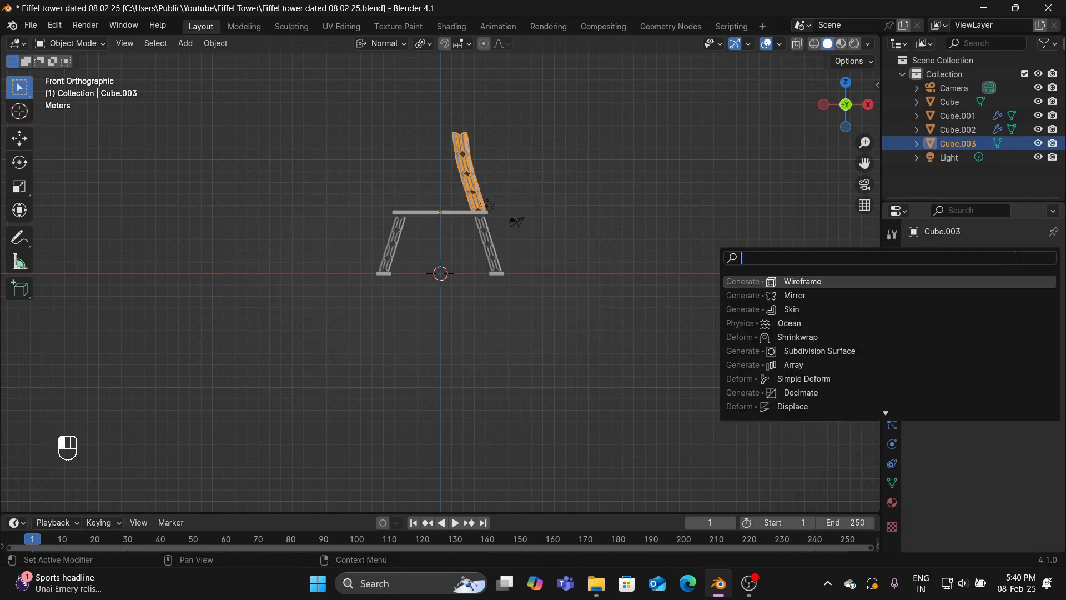
type("mirr")
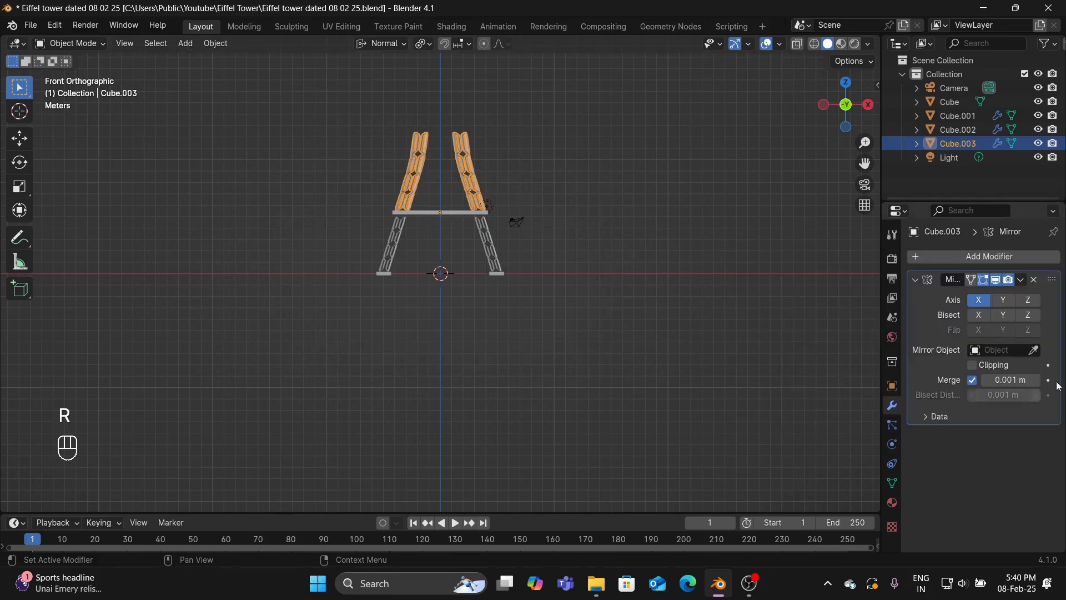
middle_click_drag(644, 165, 949, 340)
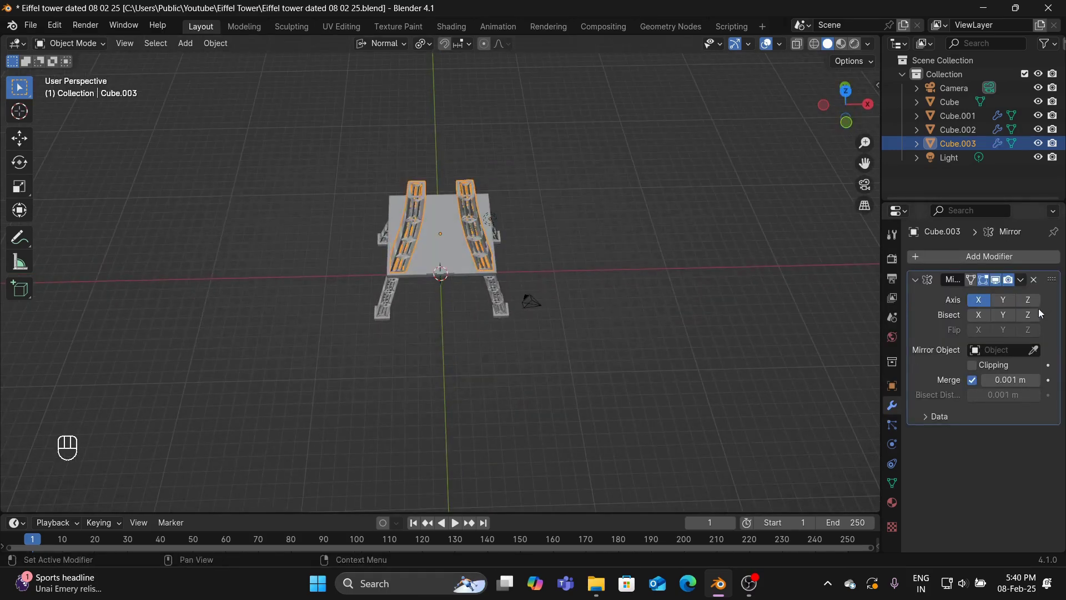
left_click(1003, 299)
middle_click_drag(551, 262, 509, 196)
left_click(506, 191)
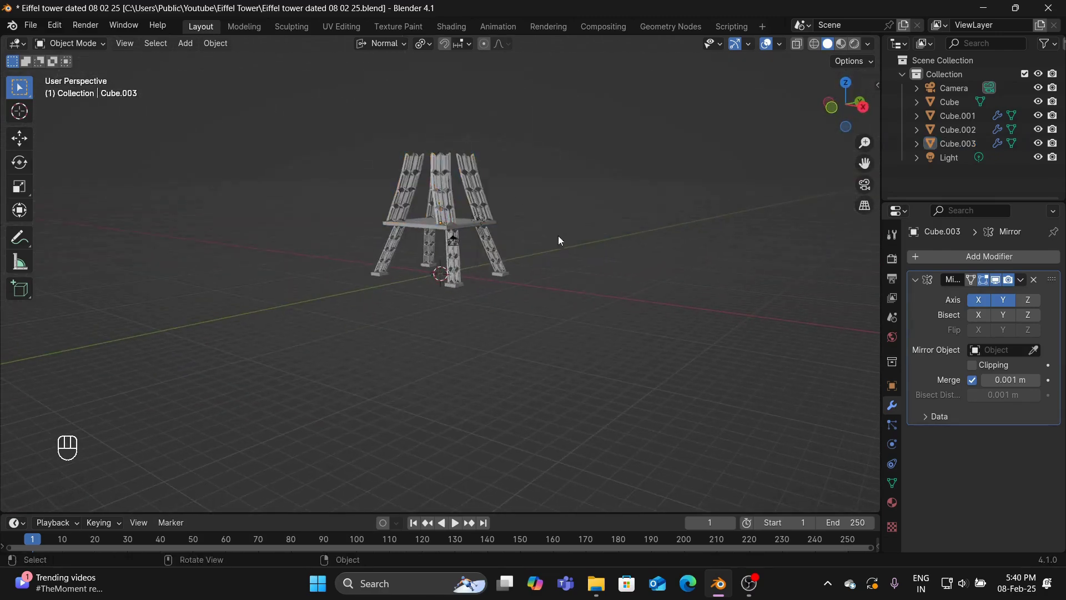
middle_click_drag(558, 235, 705, 261)
left_click(465, 193)
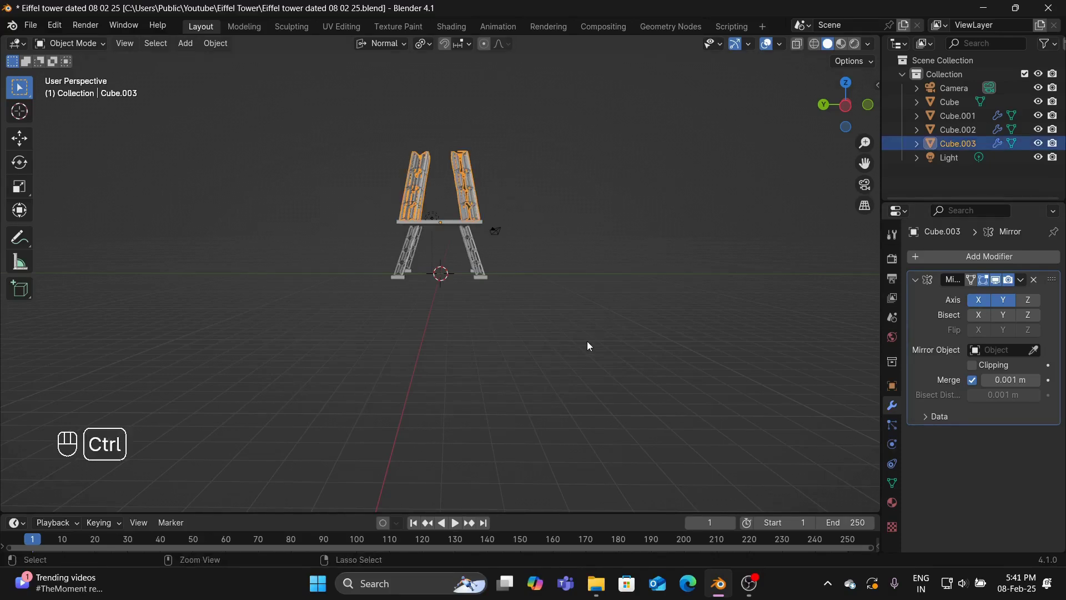
Undo the Mirror modifier and the application of the Wireframe modifier on the upper leg
key("ctrl+z")
key("ctrl+z")
key("ctrl+z")
key("ctrl+z")
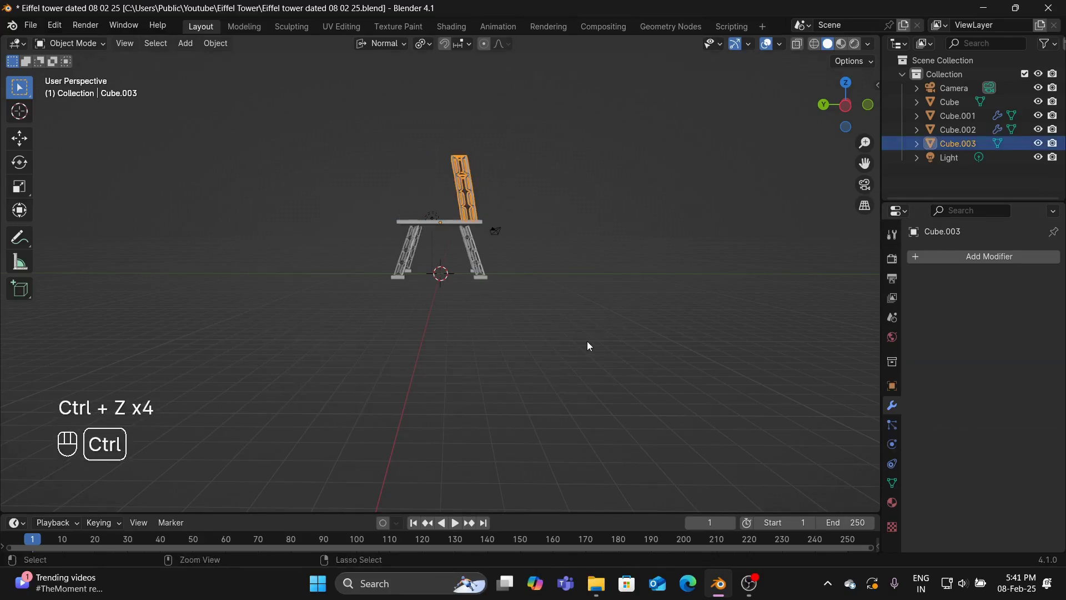
key("ctrl+z")
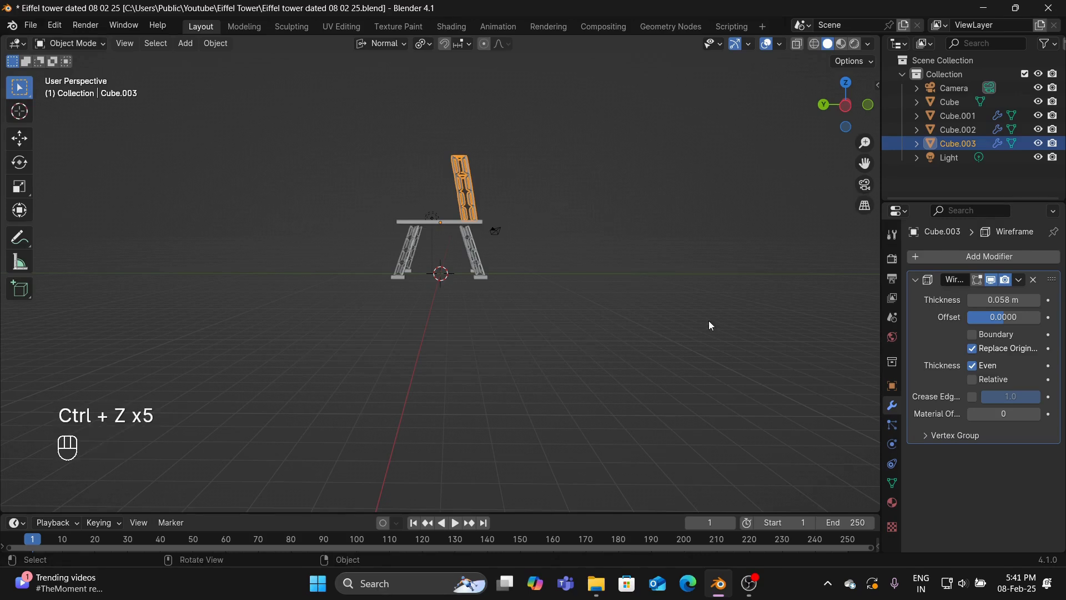
Set the upper leg's Wireframe thickness to 0.038 m and inspect the thinner lattice
double_click(1012, 299)
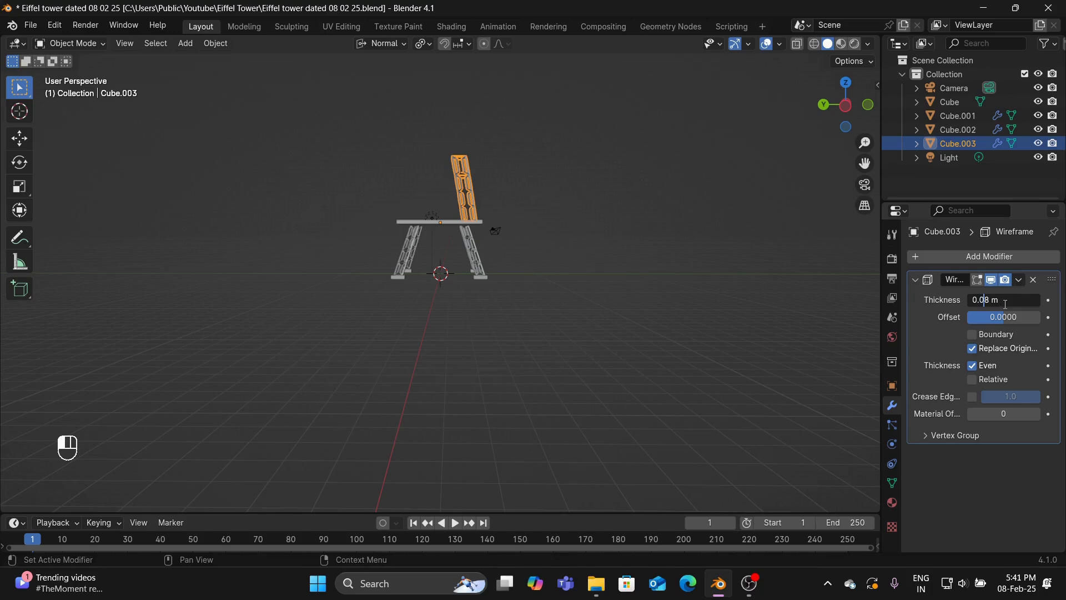
key("Return")
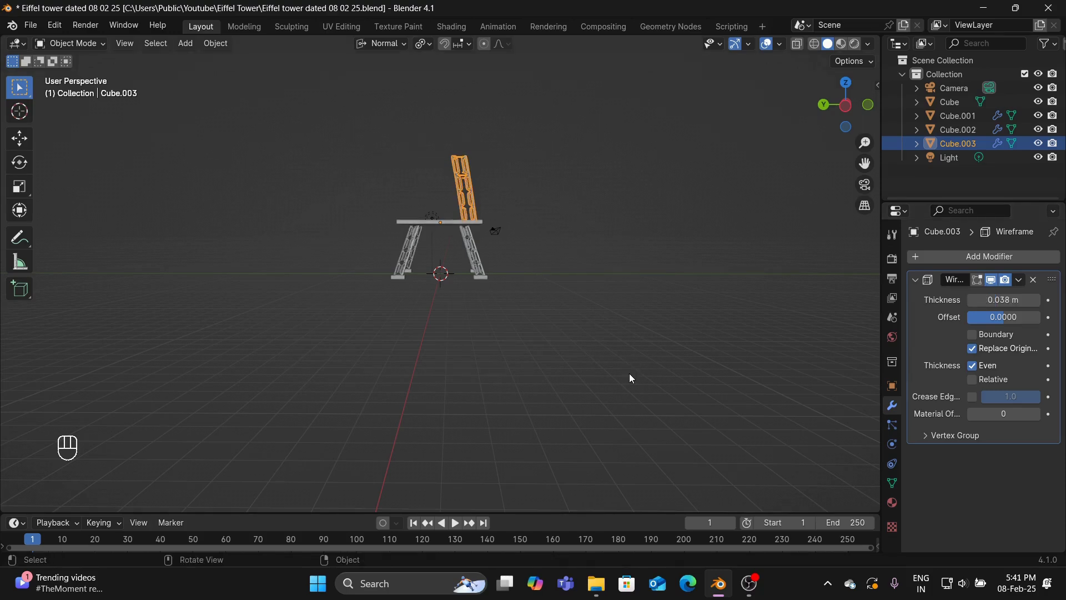
middle_click_drag(629, 373, 488, 412)
left_click(488, 412)
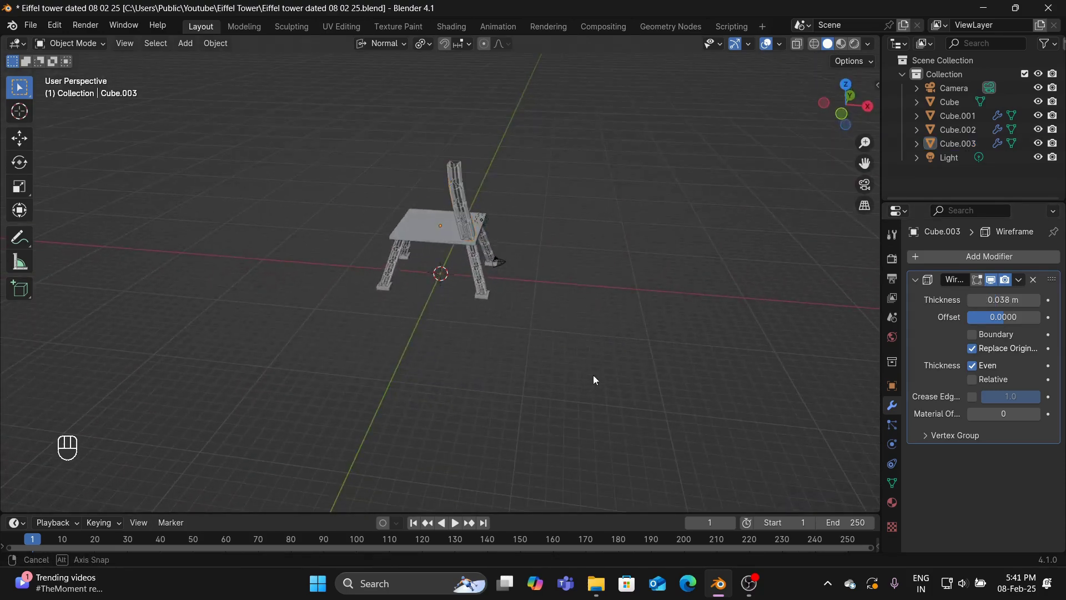
middle_click_drag(593, 374, 591, 346)
Set the upper leg's Wireframe modifier thickness to 0.03 m
left_click(997, 300)
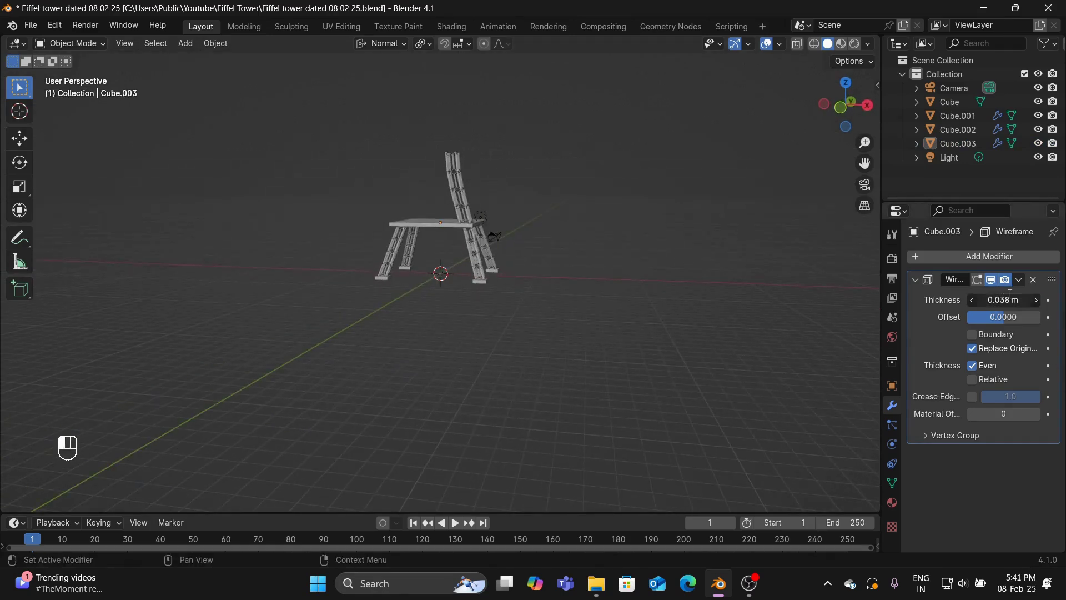
left_click(997, 299)
key("BackSpace")
left_click(958, 328)
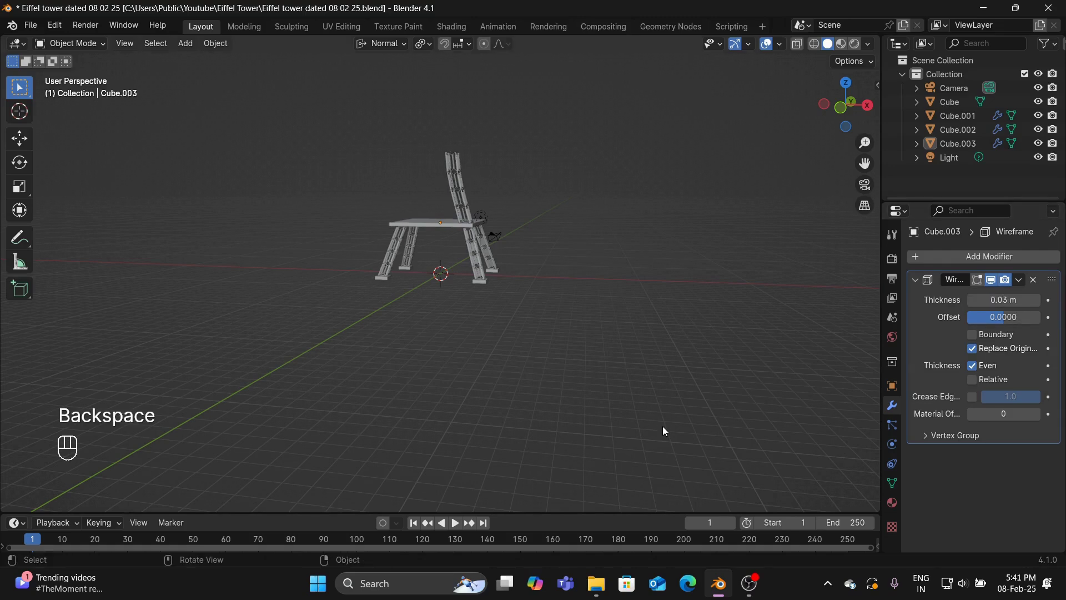
middle_click_drag(596, 310, 607, 349)
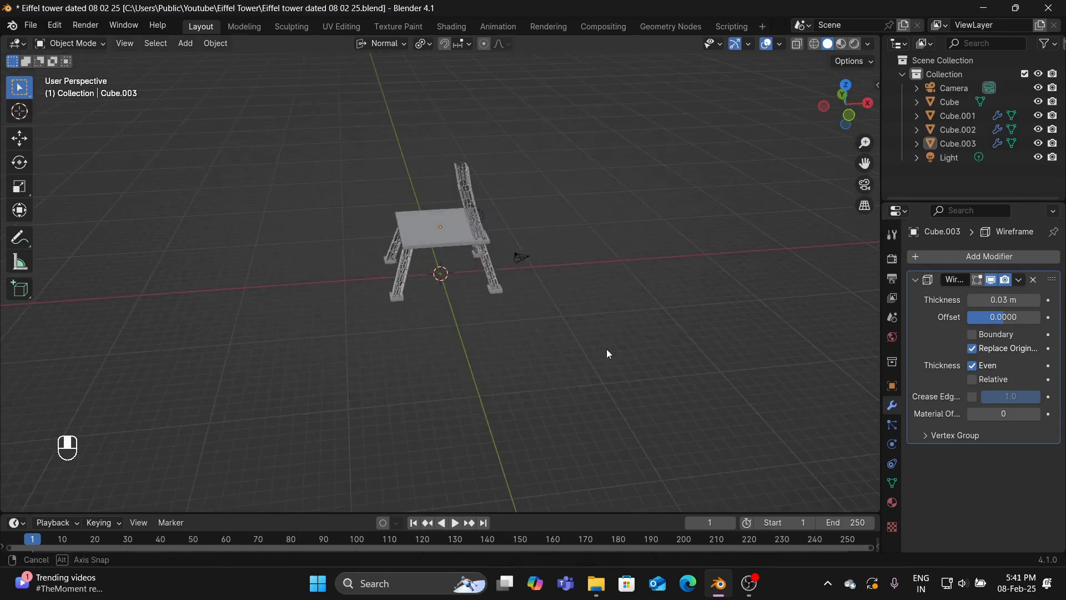
Select the upper lattice leg and apply its Wireframe modifier with the 0.03 m thickness
left_click(477, 198)
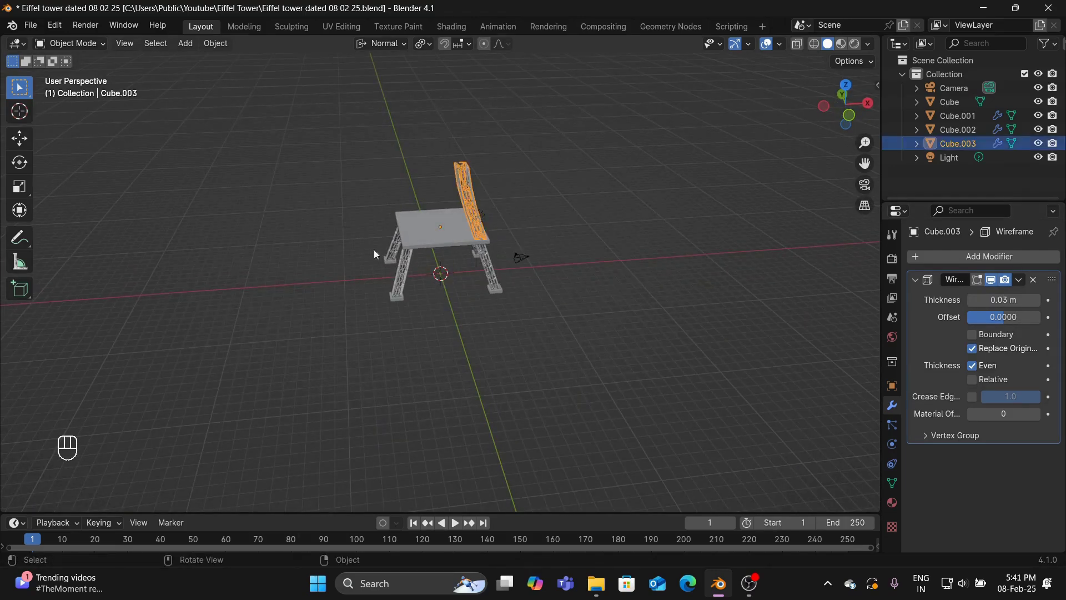
left_click(1020, 280)
left_click(999, 296)
Add a Mirror modifier to the upper leg with the X and Y axes enabled, producing four upper legs
left_click(922, 256)
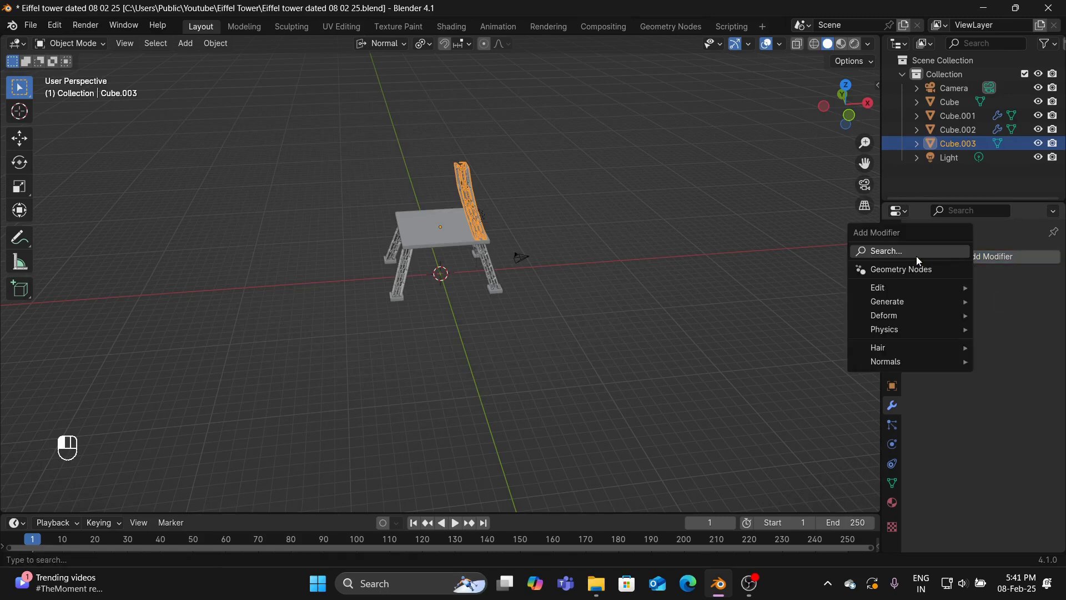
left_click(917, 257)
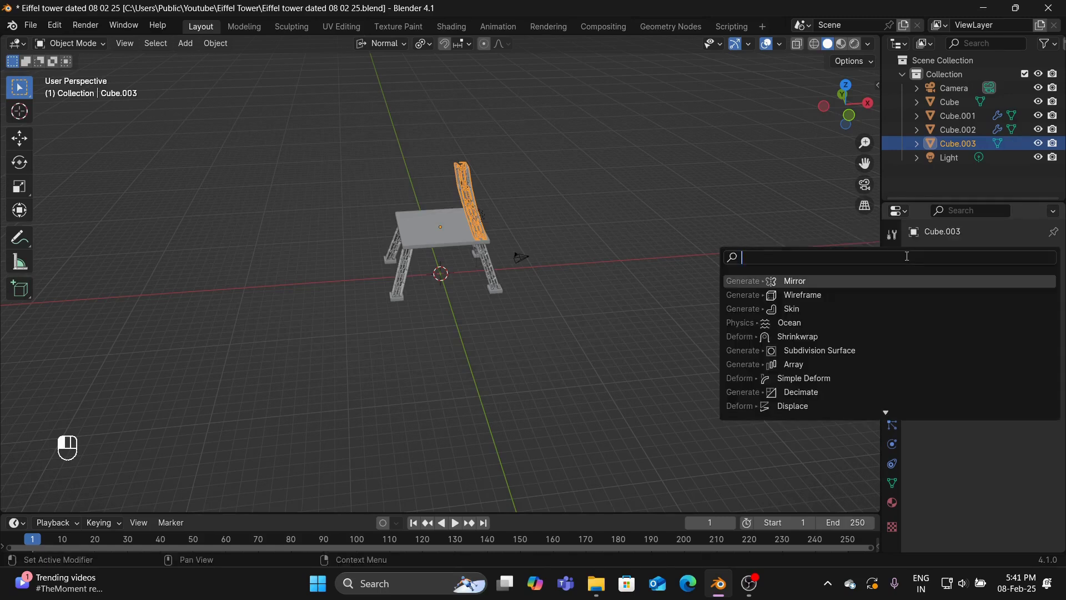
left_click(884, 282)
left_click(1004, 299)
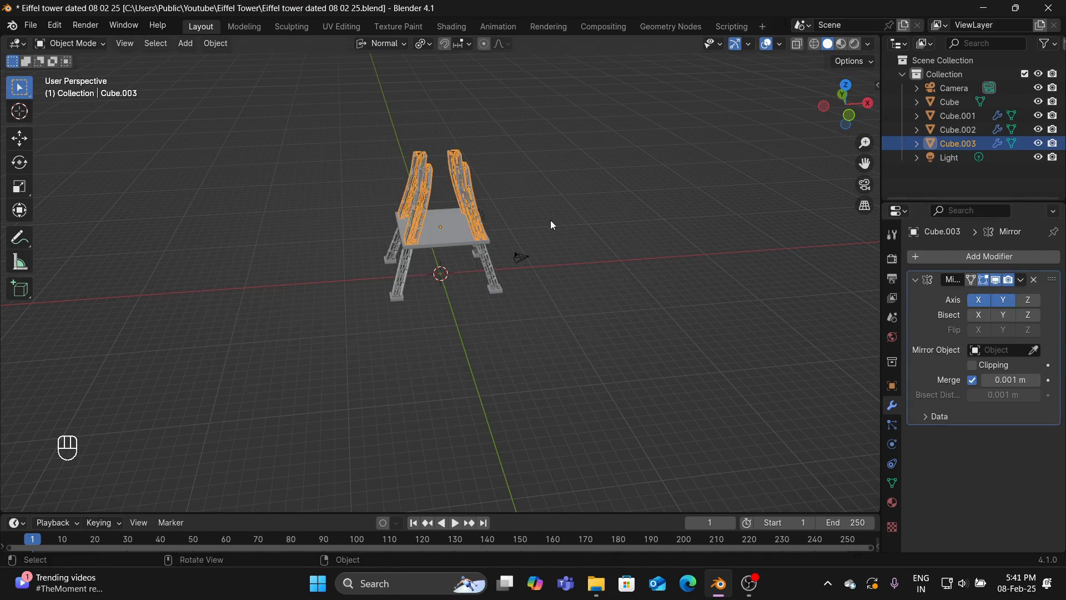
middle_click_drag(550, 220, 497, 209)
left_click(597, 201)
middle_click_drag(597, 201, 724, 247)
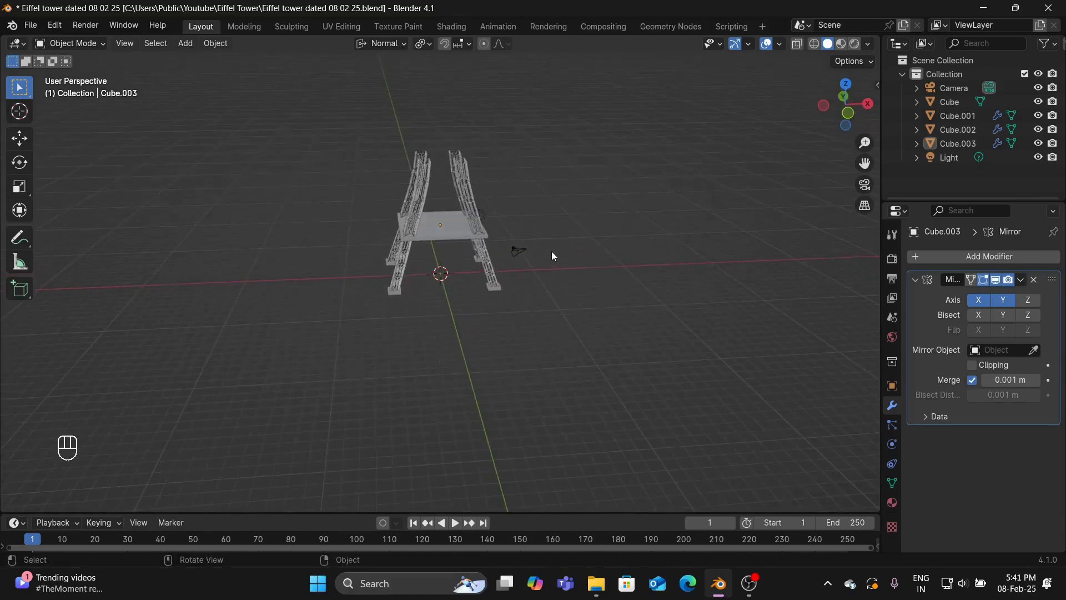
Scale the mirrored upper legs Cube.003 uniformly by about 0.83 in front orthographic view
key("KP_1")
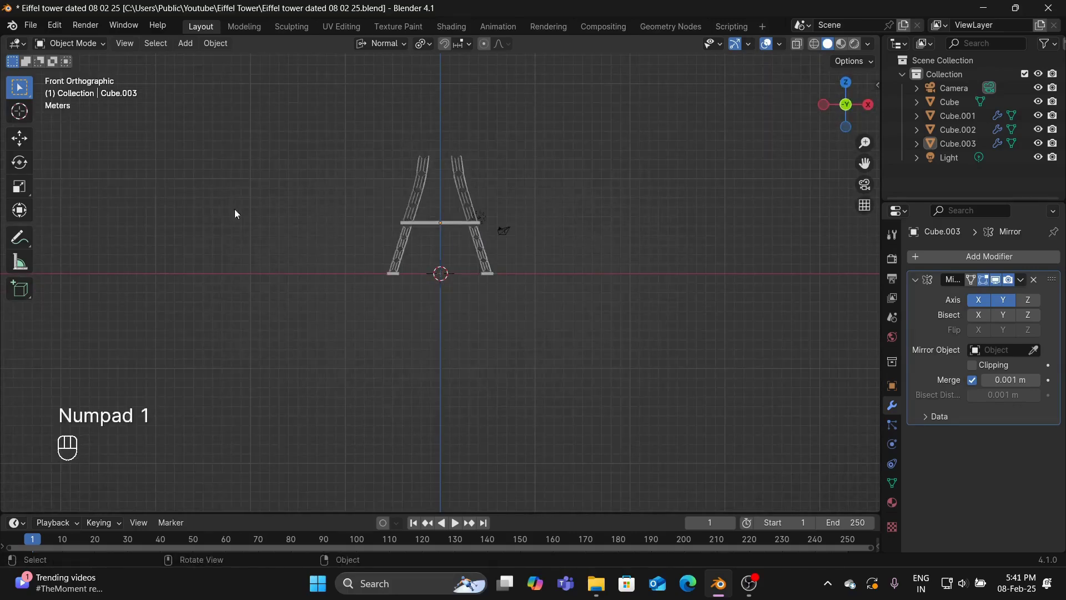
left_click(461, 224)
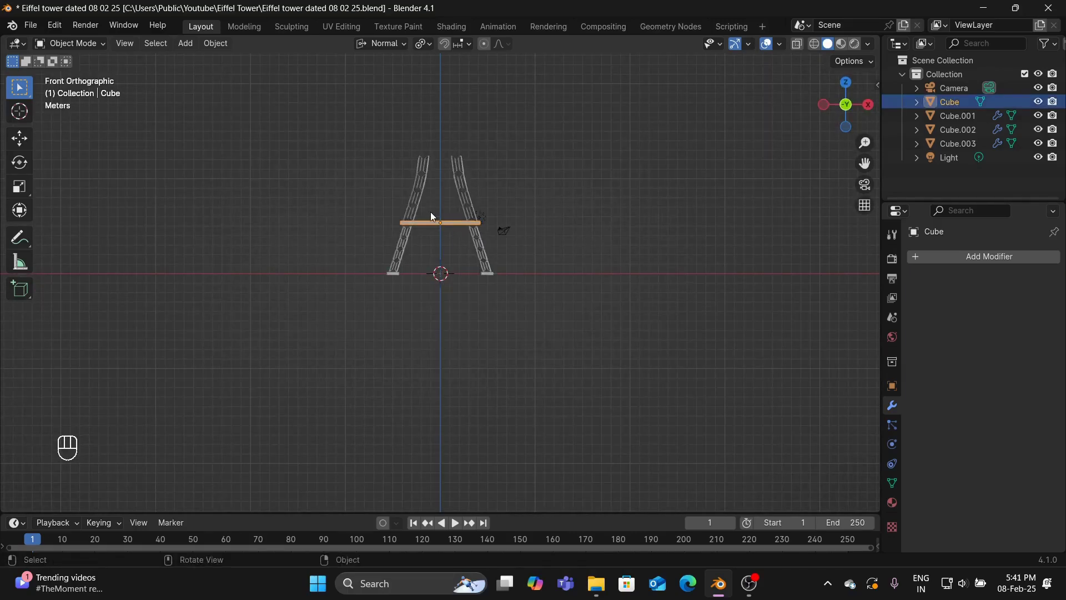
left_click(462, 198)
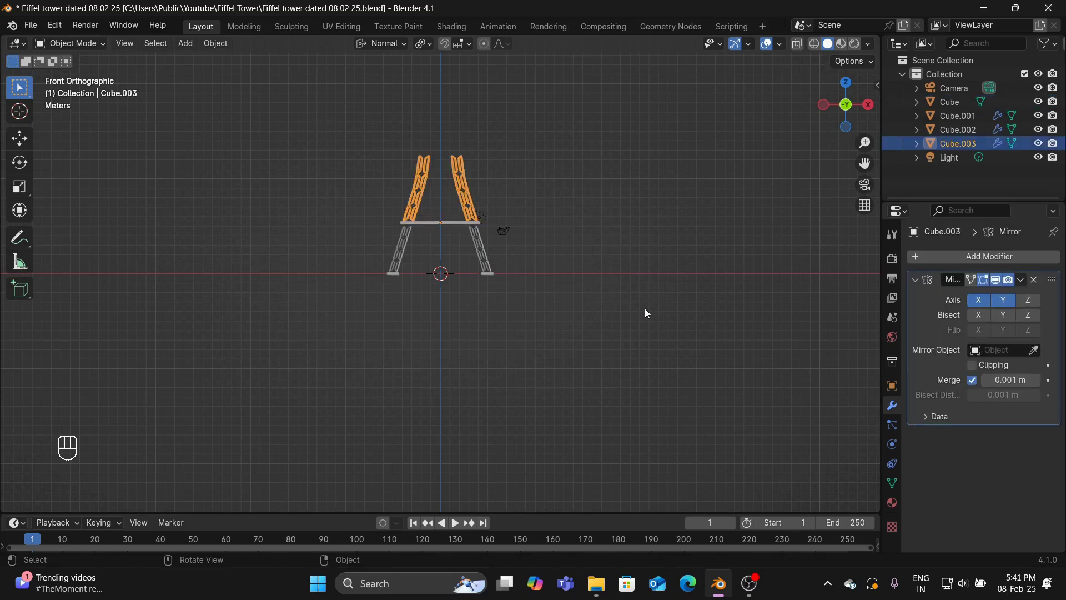
key("s")
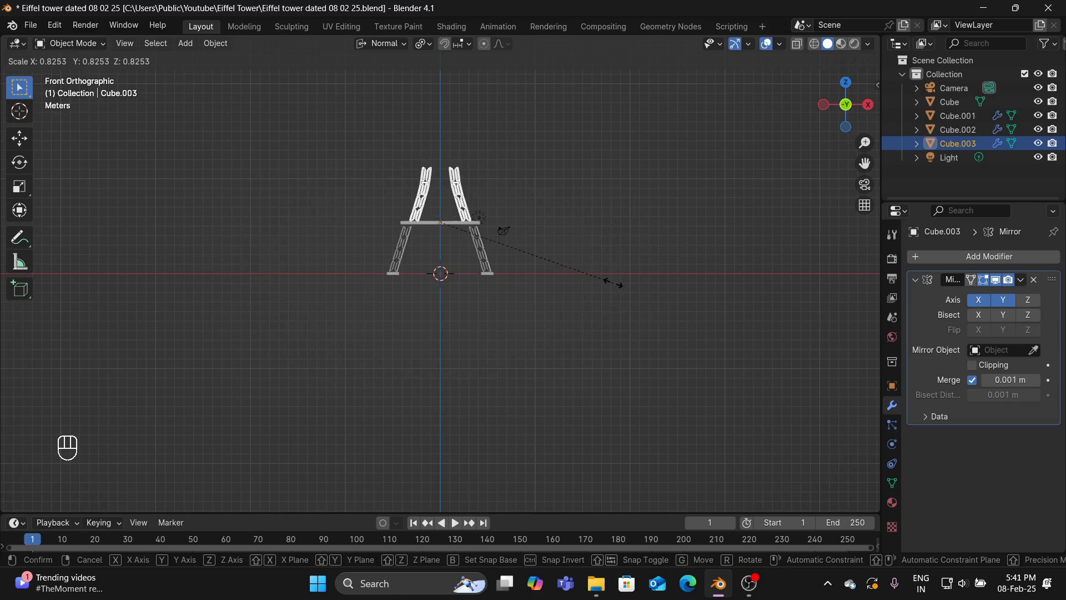
left_click(613, 286)
middle_click_drag(581, 328, 622, 313)
scroll(605, 383, "up", 2)
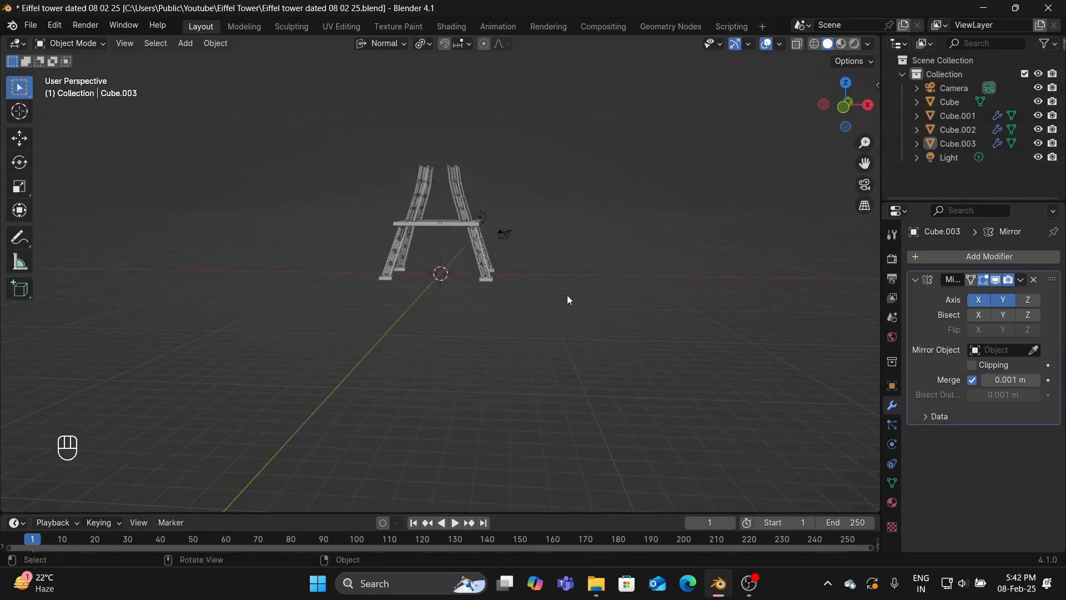
scroll(577, 298, "up", 2)
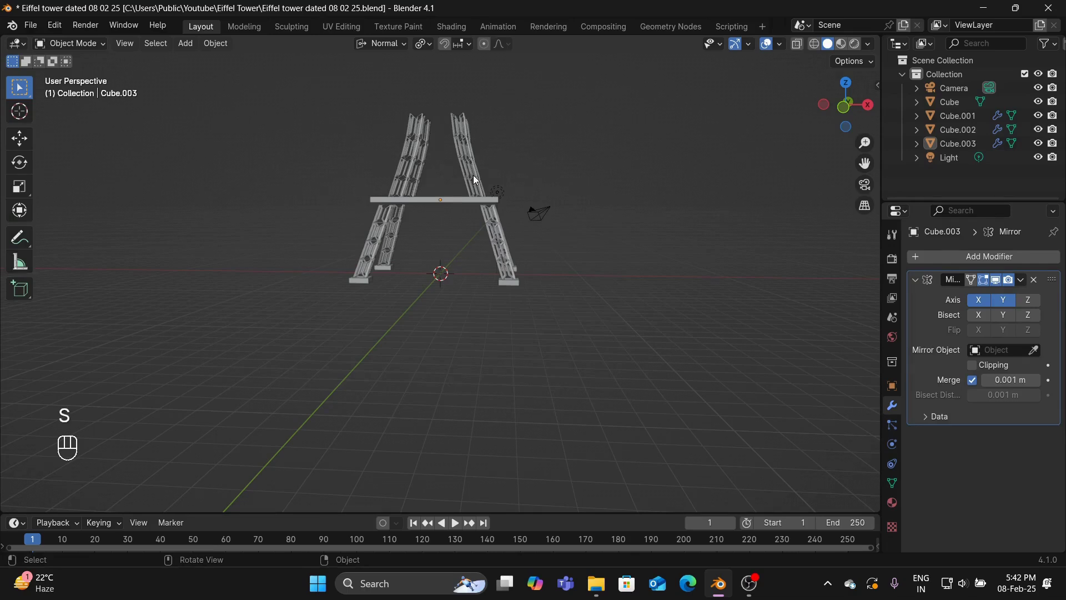
Select the upper legs again, enlarge them uniformly by about 1.04, and clear the selection
key("a")
key("a")
left_click(470, 161)
key("s")
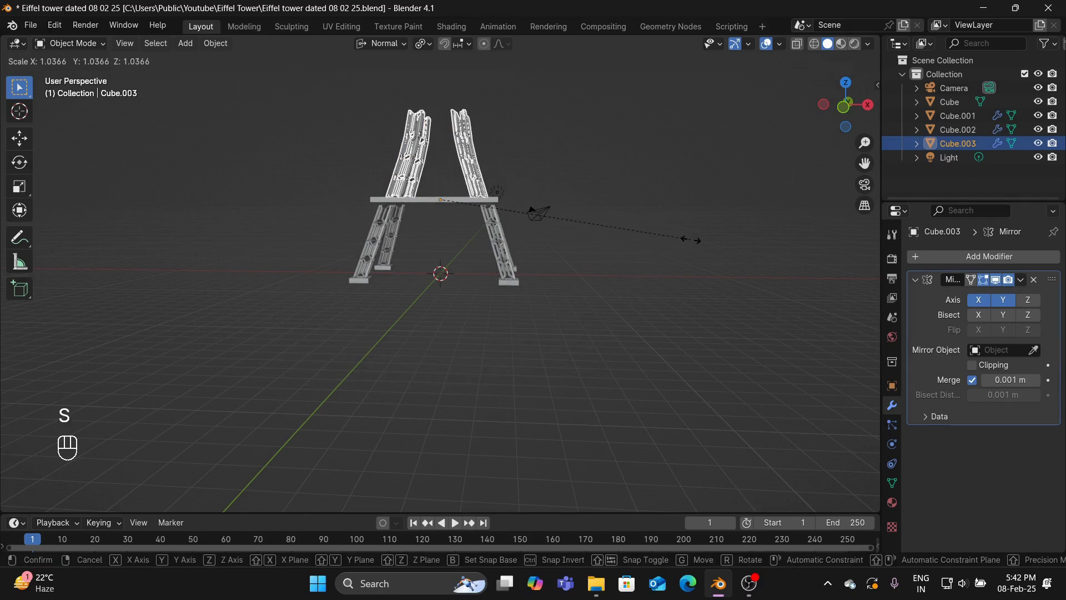
left_click(690, 238)
mouse_move(688, 195)
middle_mouse_down()
mouse_move(722, 243)
mouse_move(691, 178)
middle_mouse_up()
left_click(711, 215)
Duplicate the platform in front view and move the copy about 6.3 m up along Z onto the upper legs
key("KP_1")
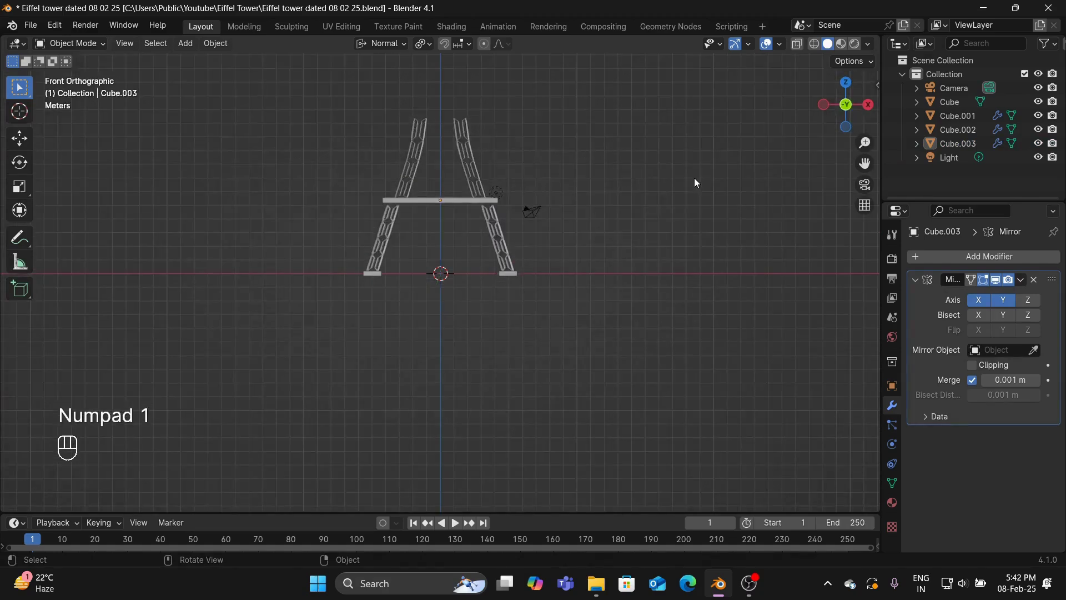
left_click(458, 198)
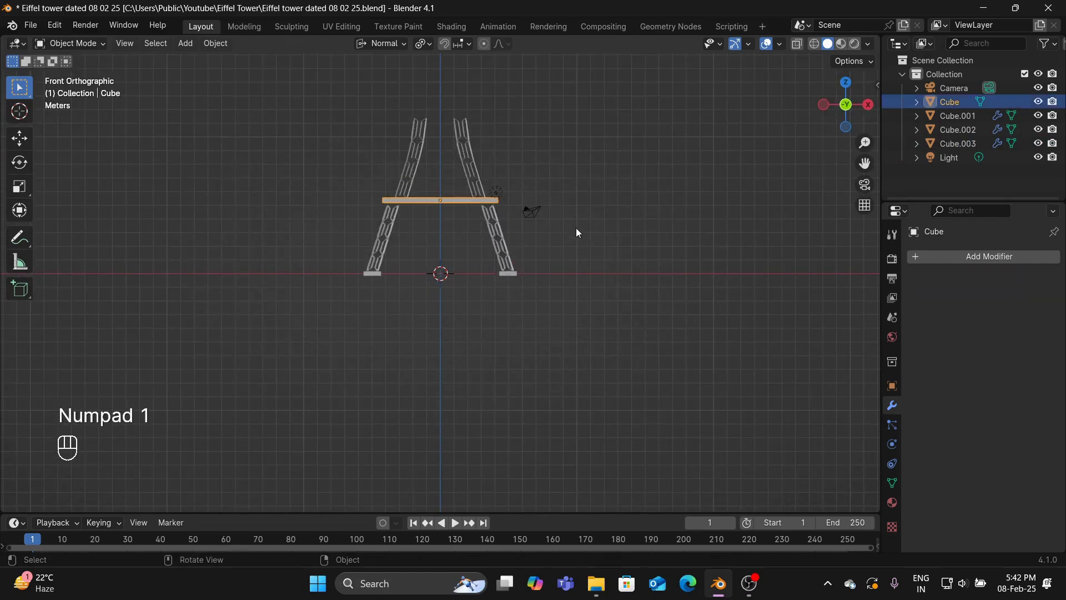
key("shift+d")
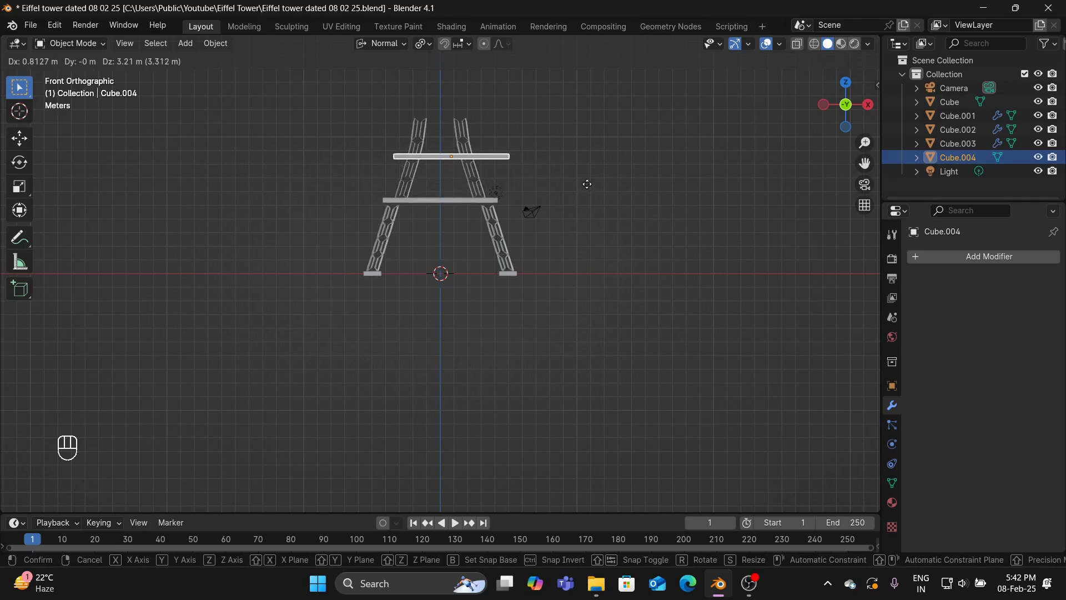
key("z")
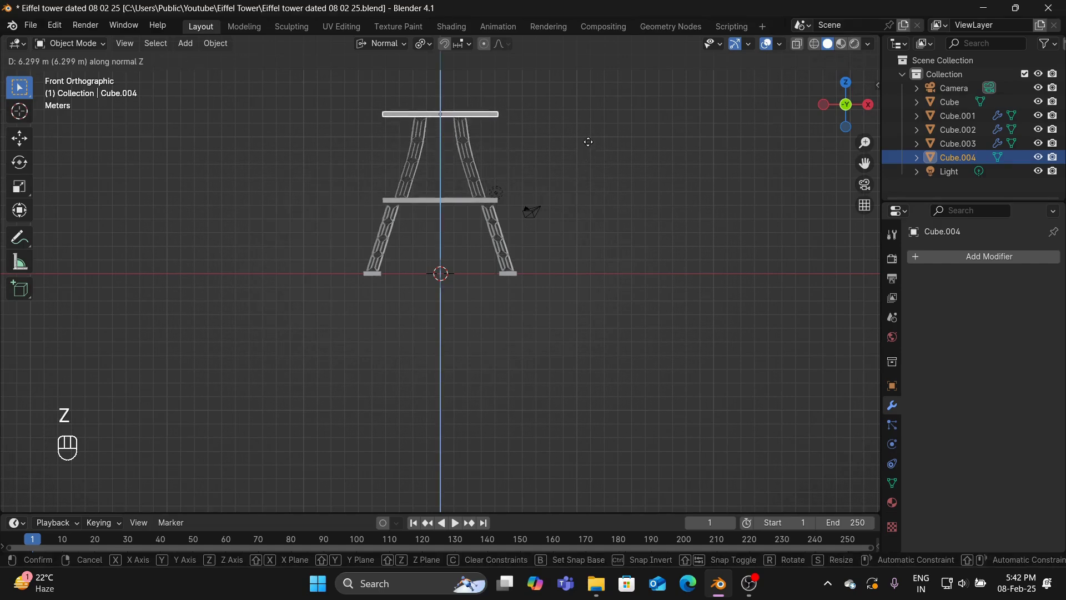
left_click(588, 144)
Scale the duplicated upper platform down uniformly to about 0.7 so it slightly overhangs the leg tops
key("s")
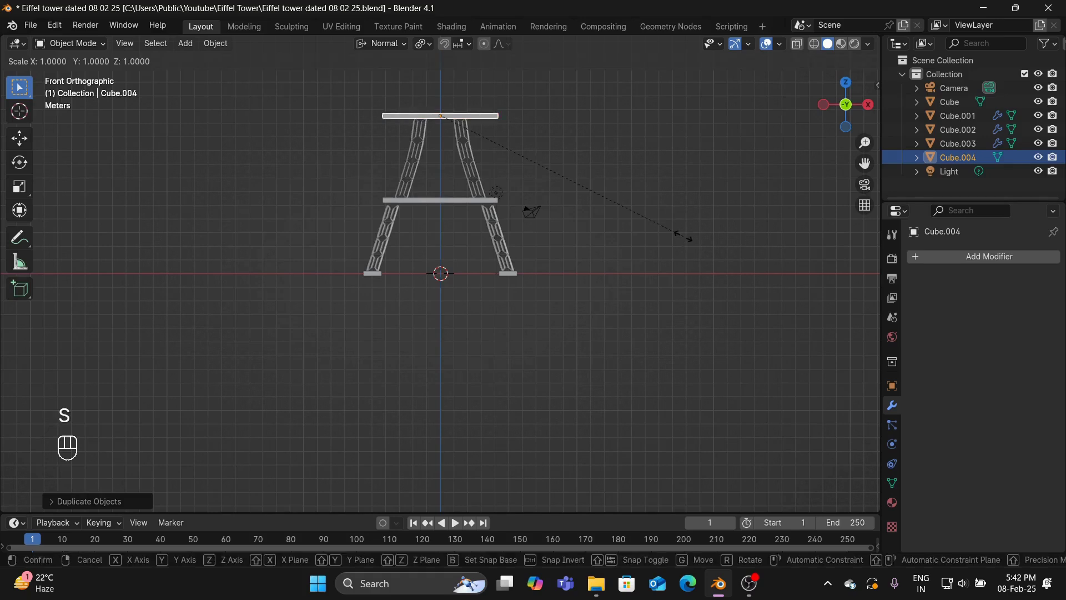
left_click(608, 192)
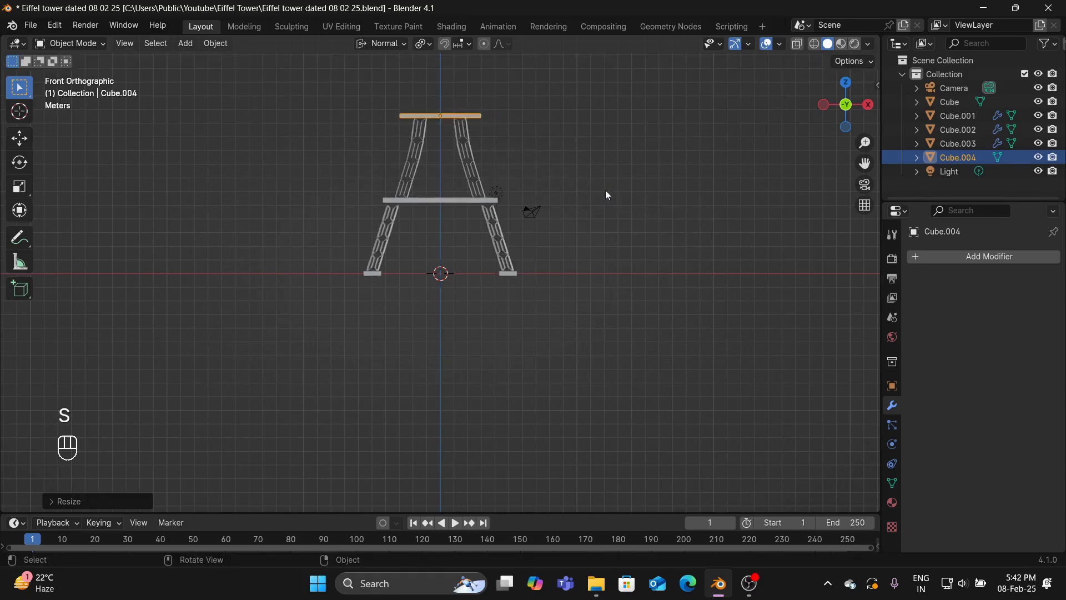
middle_click_drag(606, 189, 727, 239)
scroll(721, 258, "down", 4)
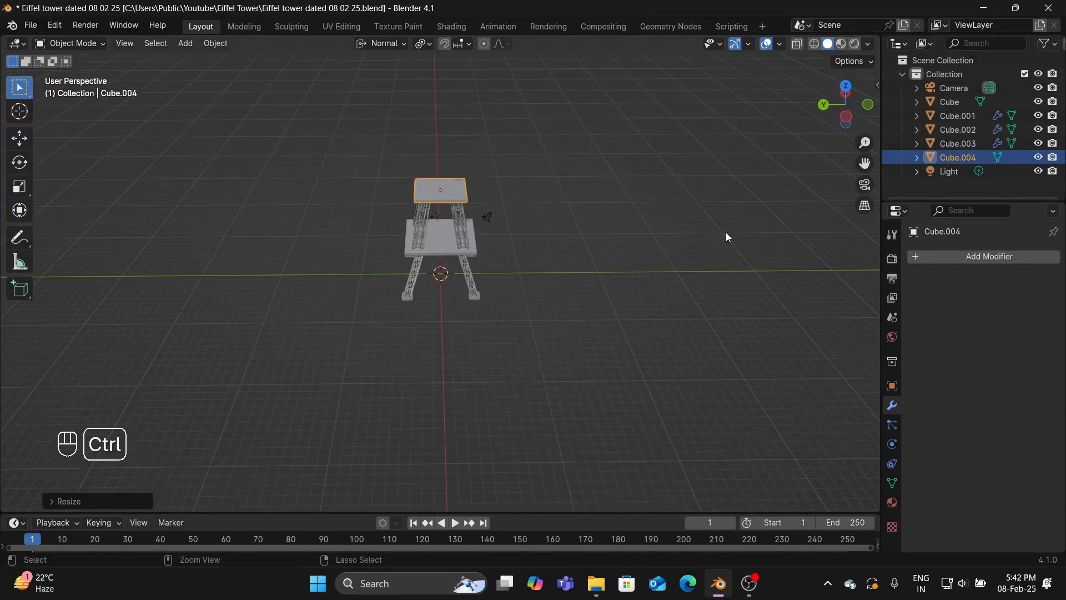
Save the Eiffel tower file
key("ctrl+s")
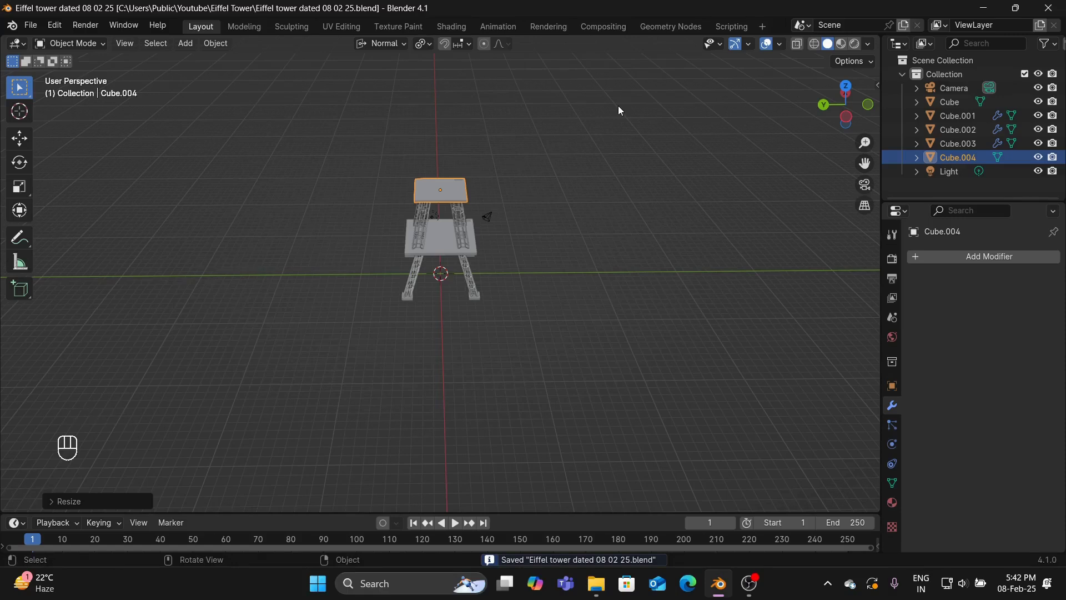
Open the duplicated upper platform in Edit Mode and examine the grid of cuts on its mesh from several angles
key("ctrl+r")
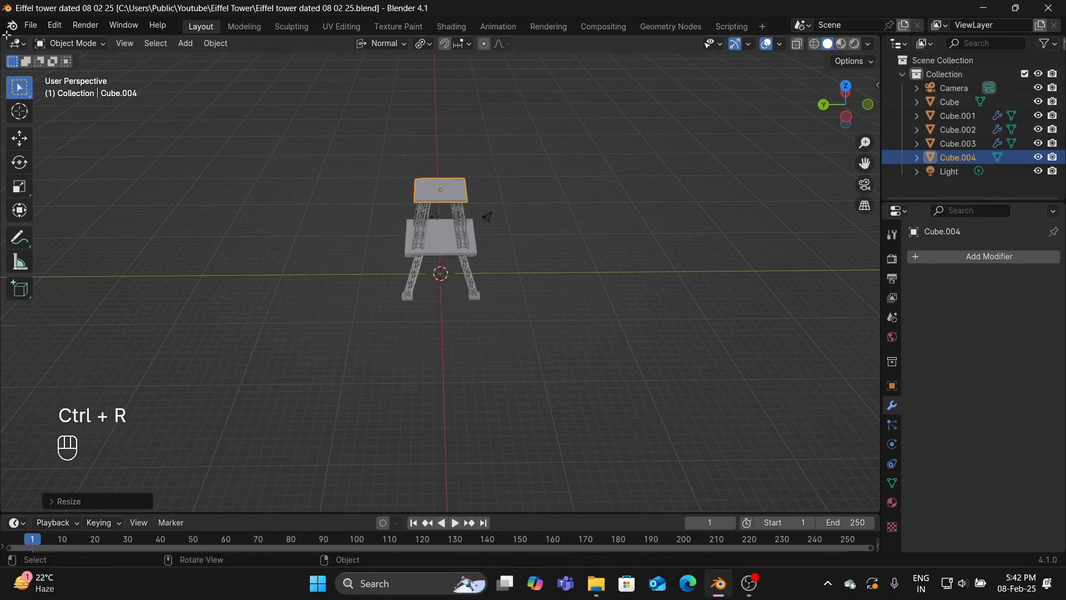
left_click(68, 43)
left_click(70, 73)
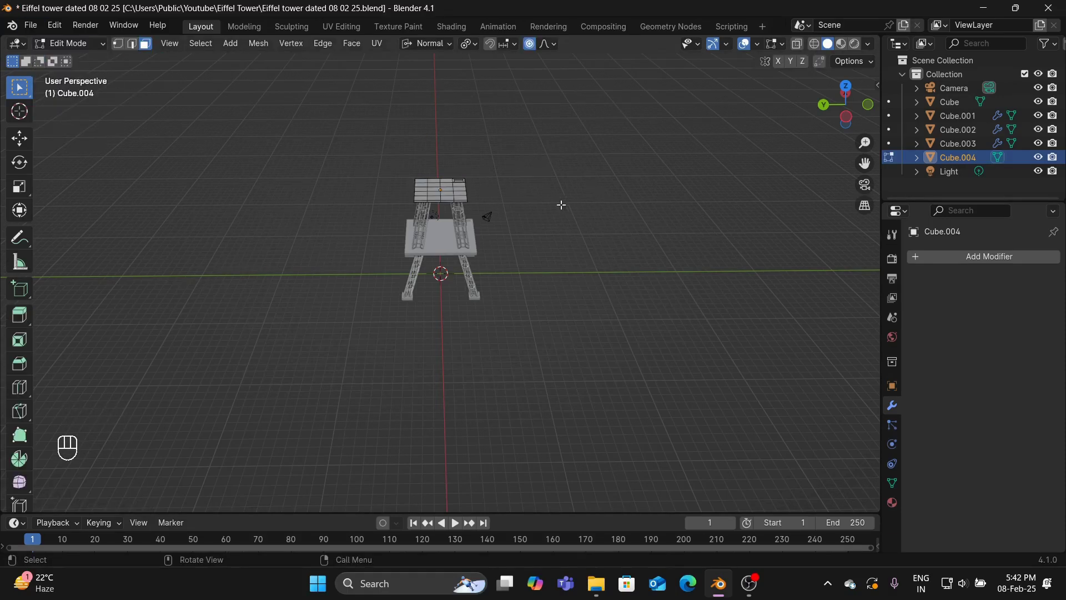
scroll(561, 205, "up", 3)
middle_click_drag(585, 159, 548, 149)
scroll(611, 178, "down", 6)
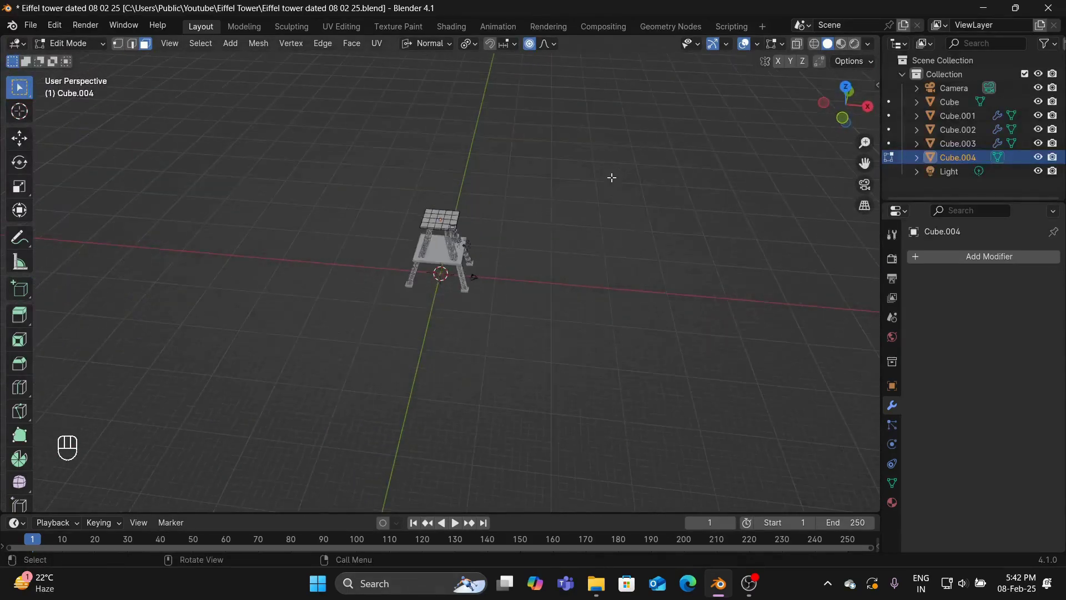
middle_click_drag(611, 178, 628, 100)
scroll(606, 152, "up", 3)
middle_click_drag(607, 153, 623, 230)
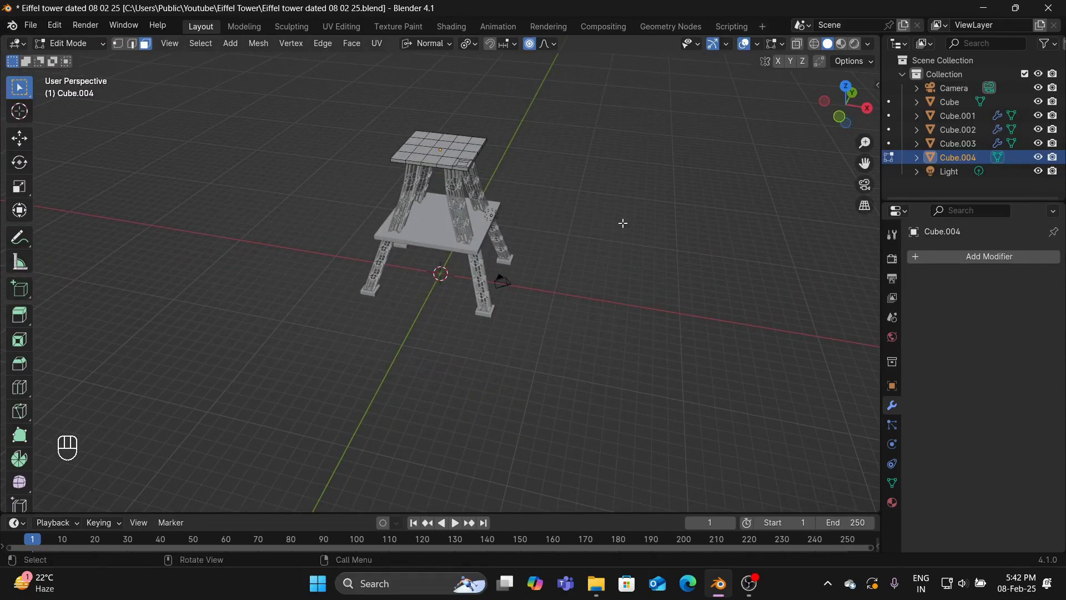
Undo the last edits back to before the platform was duplicated, removing the upper copy
key("ctrl+z")
key("ctrl+z")
key("ctrl+z")
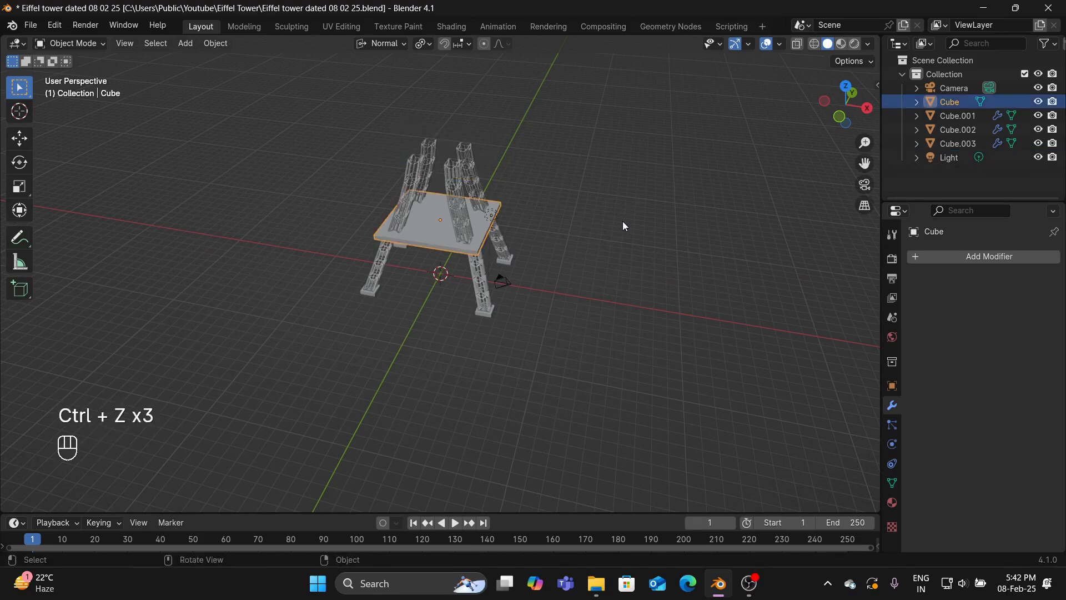
middle_click_drag(623, 225, 669, 232)
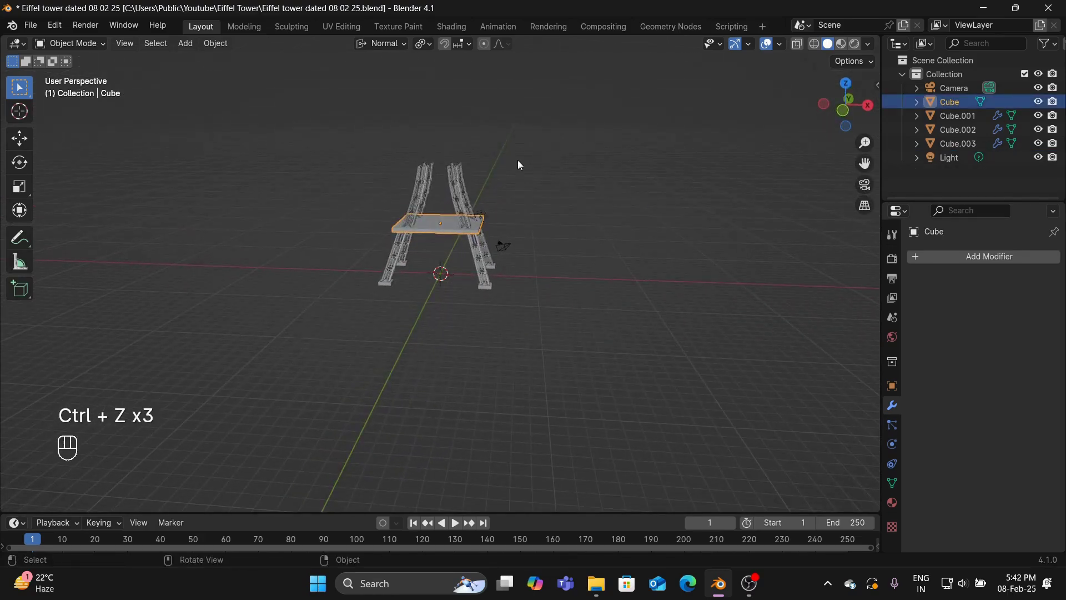
middle_click_drag(450, 216, 525, 240)
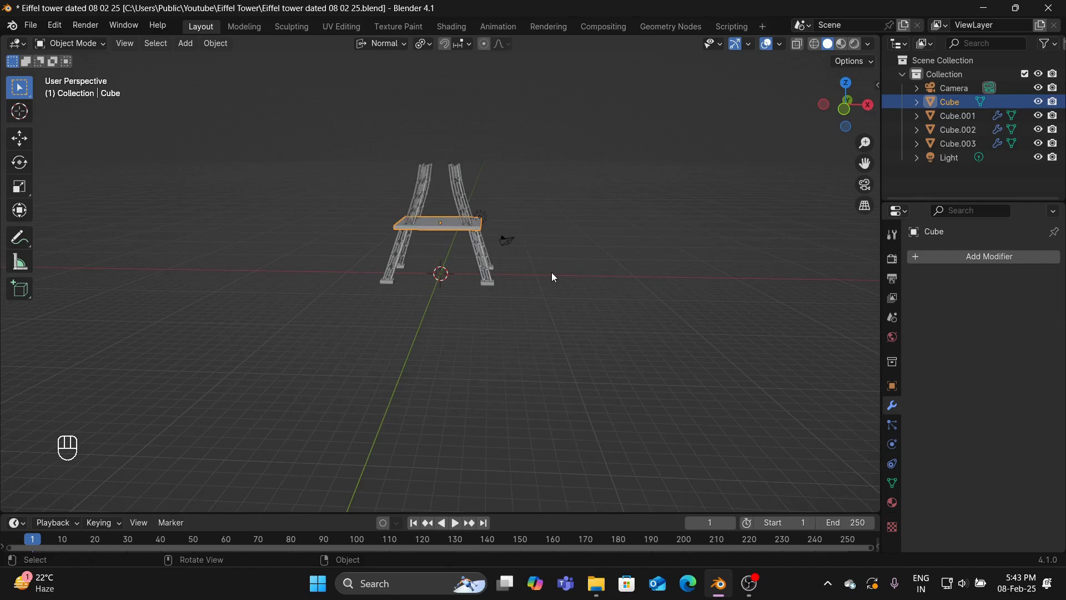
Add a cube mesh and move it about 12.5 m up along Z above the upper legs
key("shift+a")
mouse_move(512, 291)
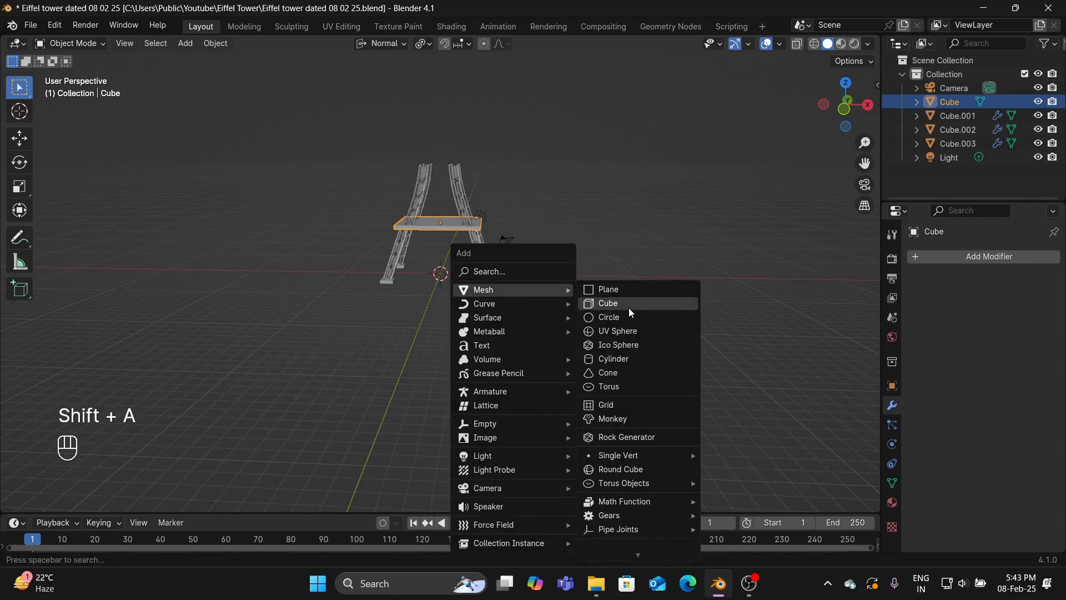
left_click(631, 305)
key("g")
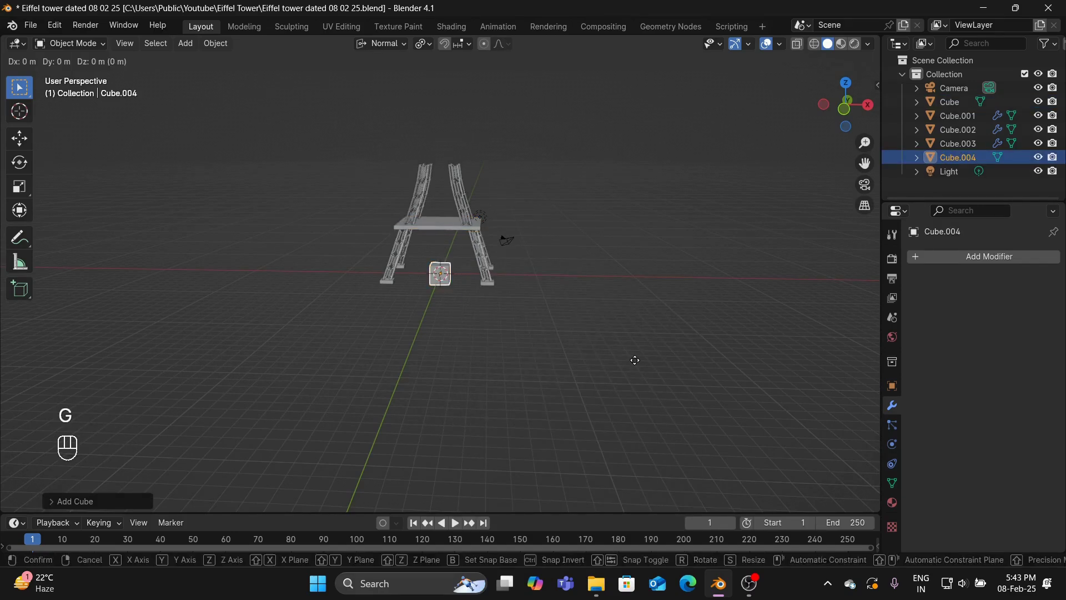
key("z")
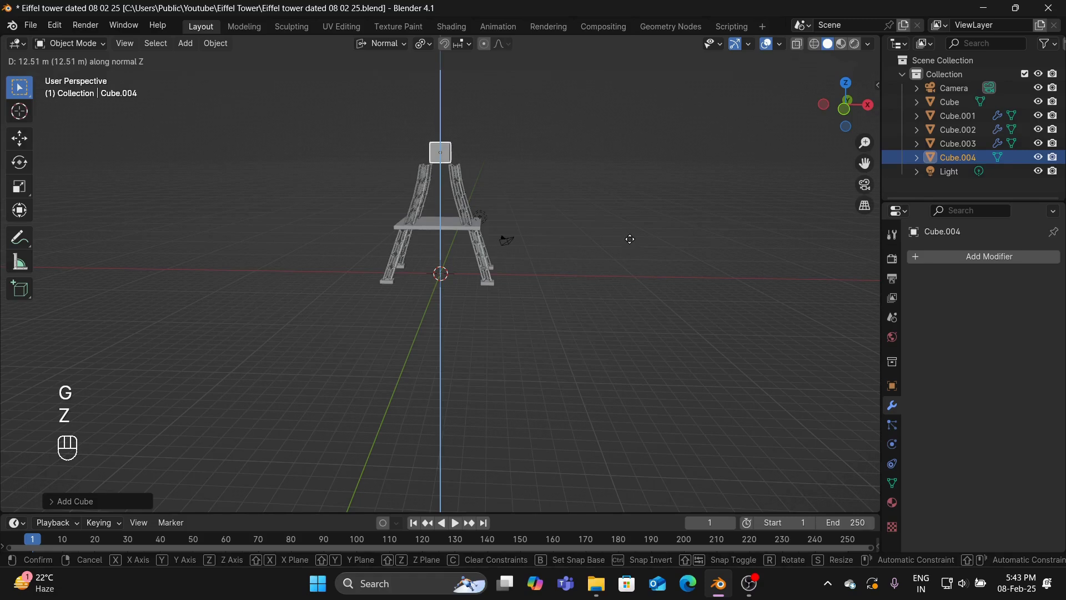
left_click(630, 239)
Scale the new cube up in X and Y only, locking Z, until it overhangs the leg tops
key("s")
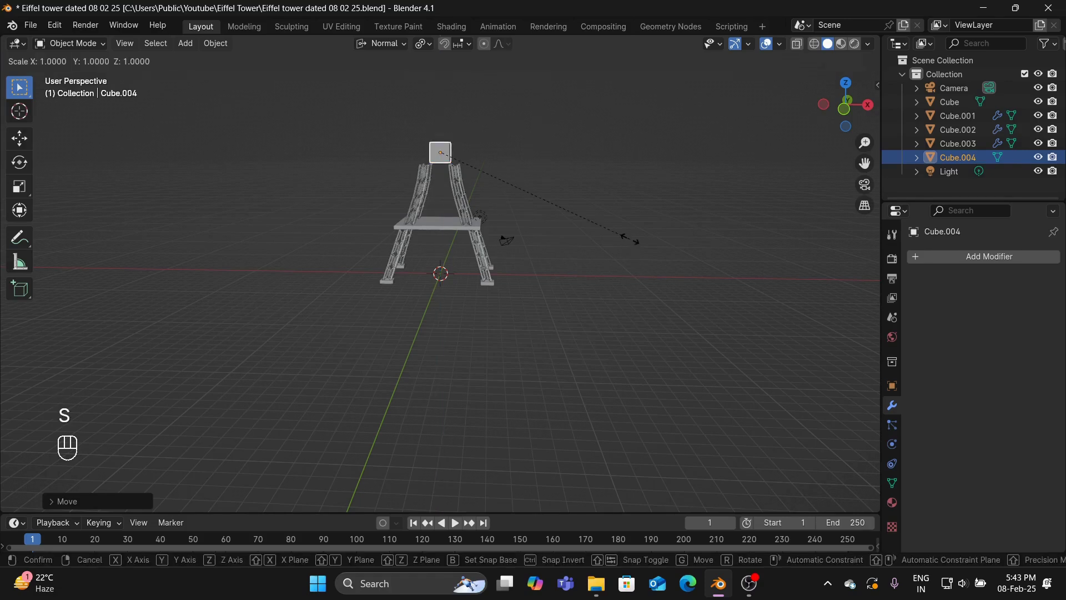
key("shift+z")
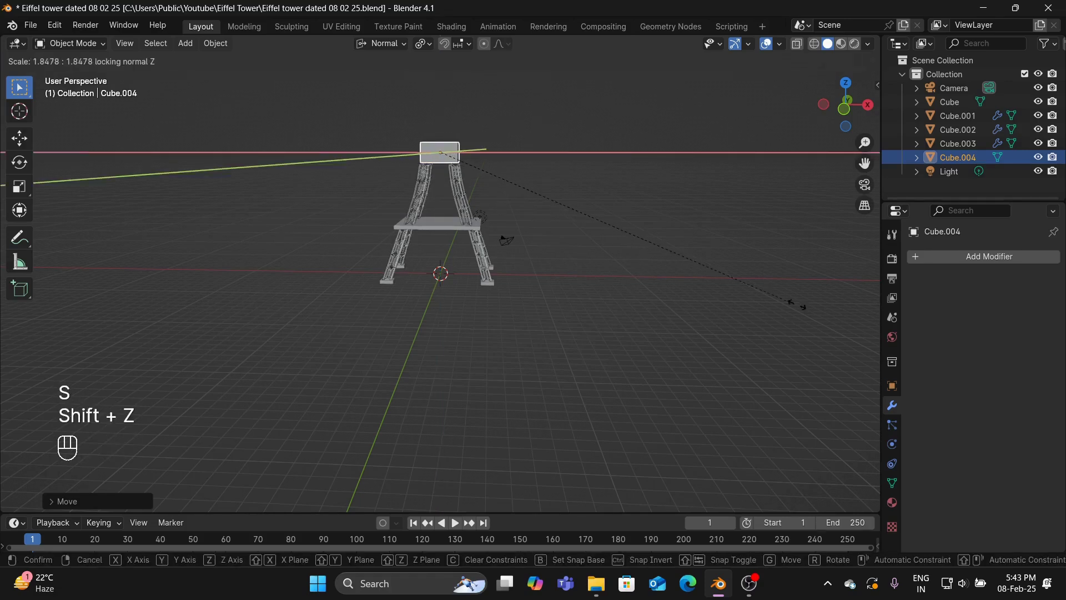
left_click(55, 351)
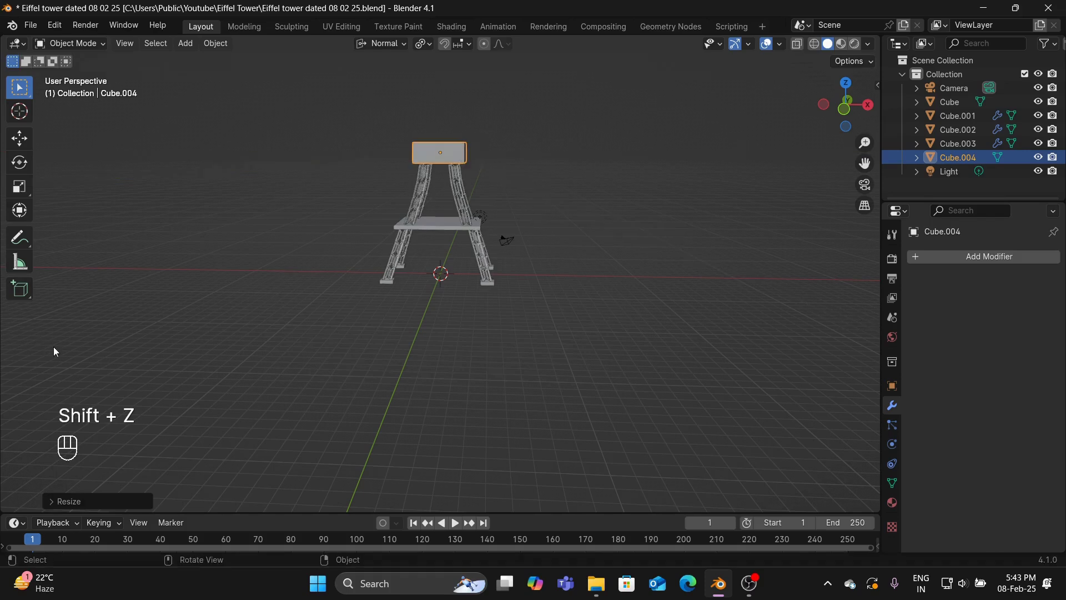
Set the transform orientation to Global and the transform pivot point to Median Point
left_click(405, 44)
left_click(366, 87)
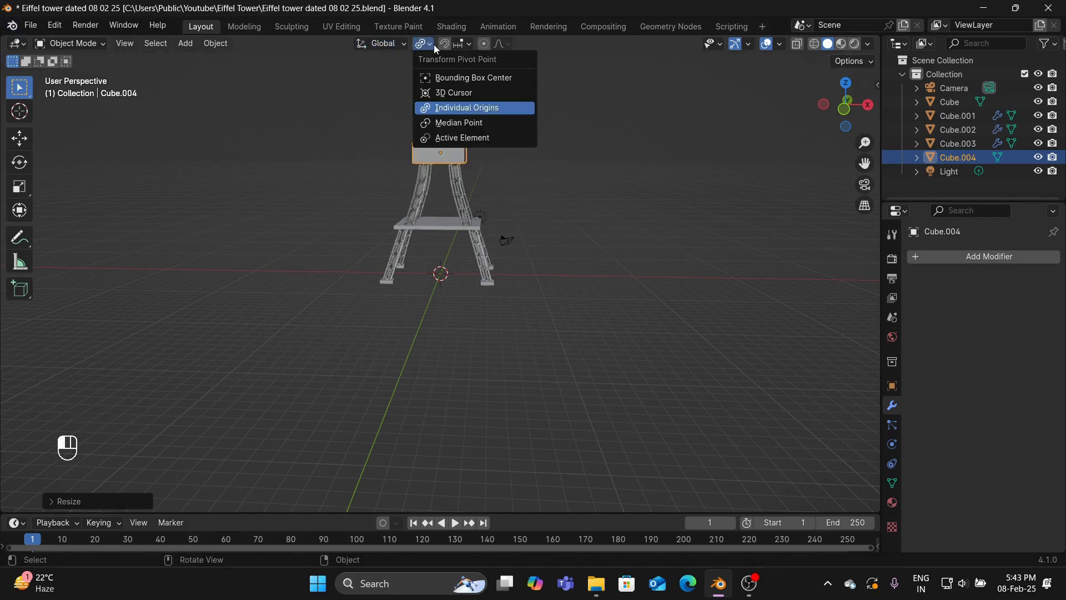
mouse_move(459, 45)
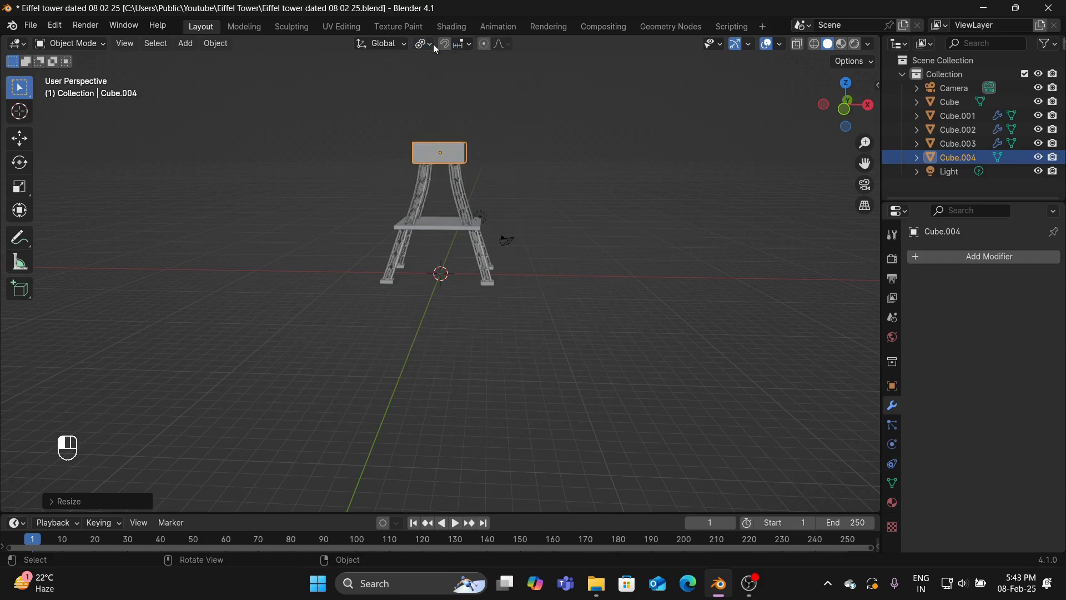
left_click(432, 44)
left_click(459, 124)
Flatten the top cube along global Z into a thin platform slab in front orthographic view
middle_click_drag(555, 172, 574, 192)
key("KP_1")
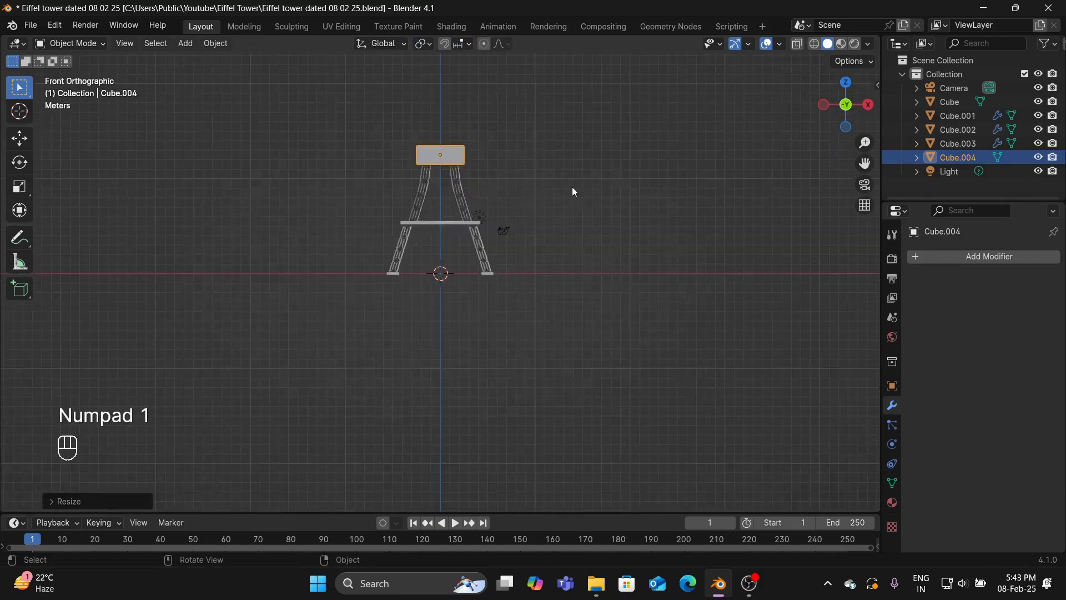
key("s")
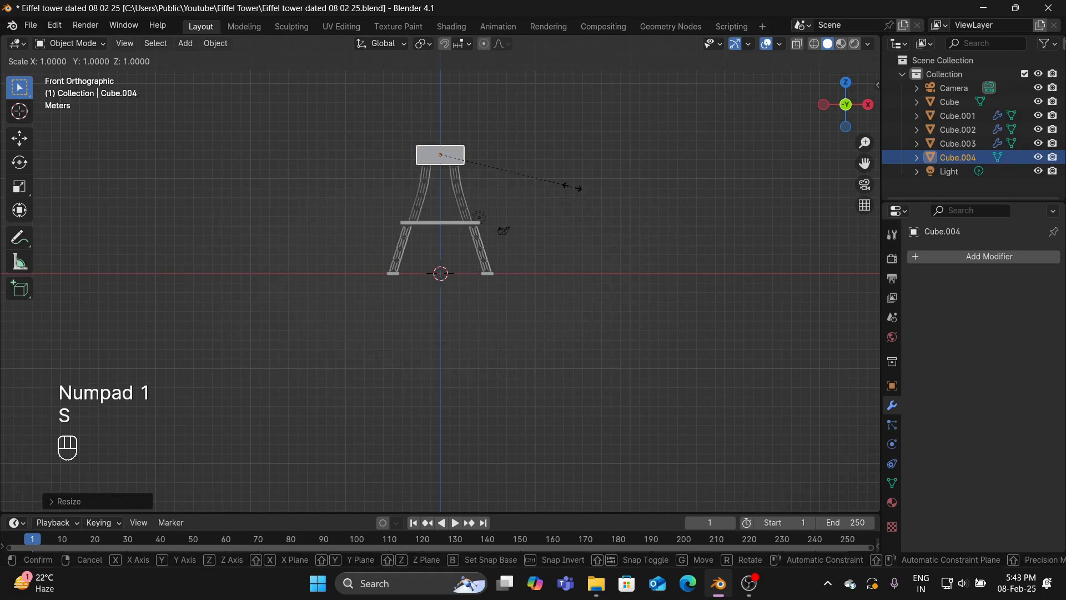
key("z")
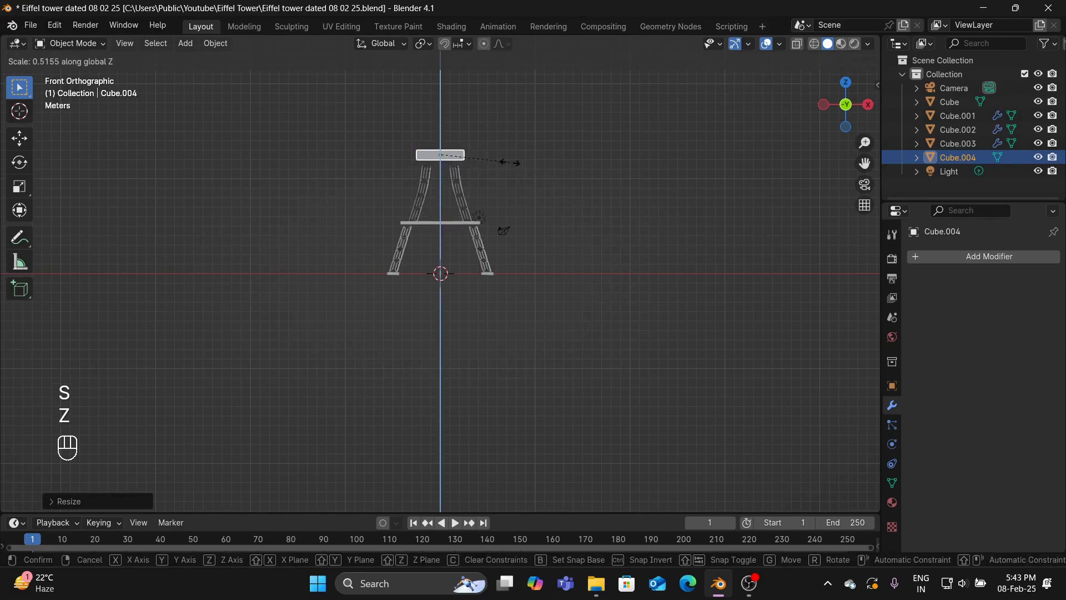
left_click(482, 158)
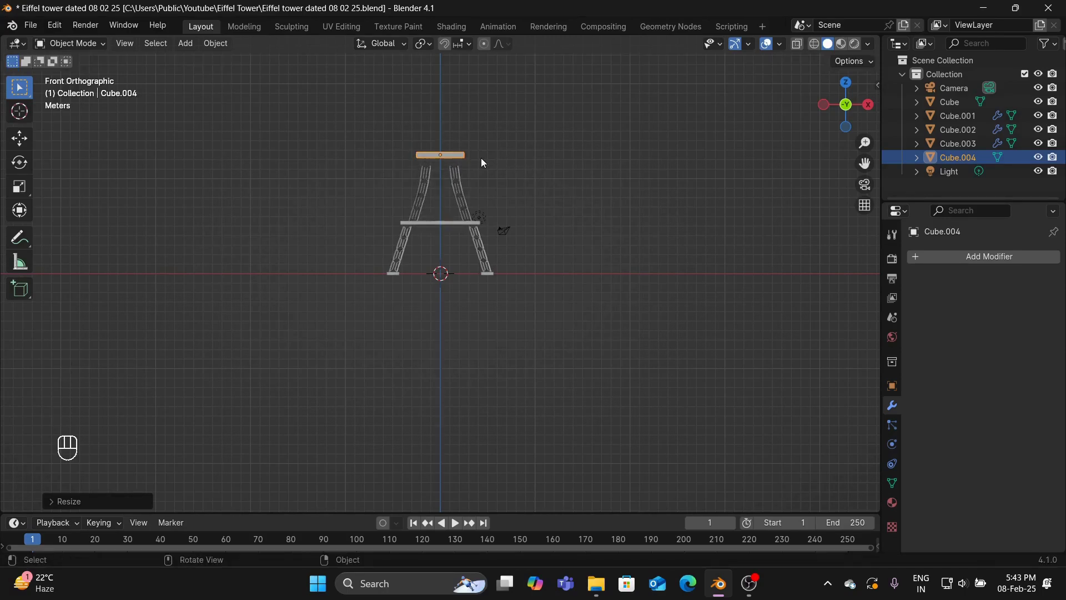
Lower the flattened slab along Z until it rests on the tops of the upper legs
key("g")
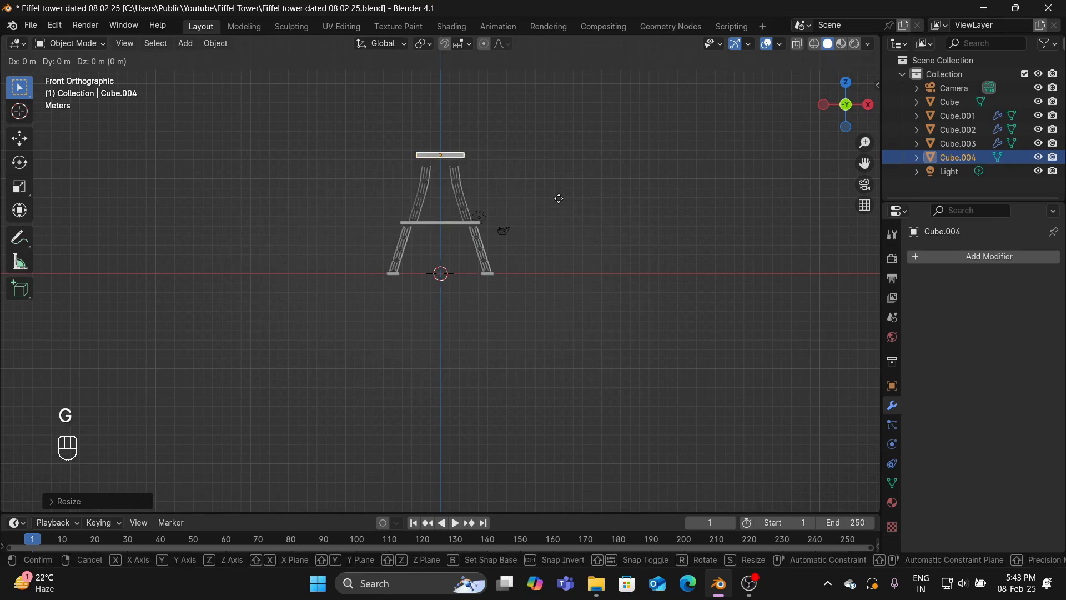
key("z")
left_click(552, 197)
middle_click_drag(552, 195, 612, 284)
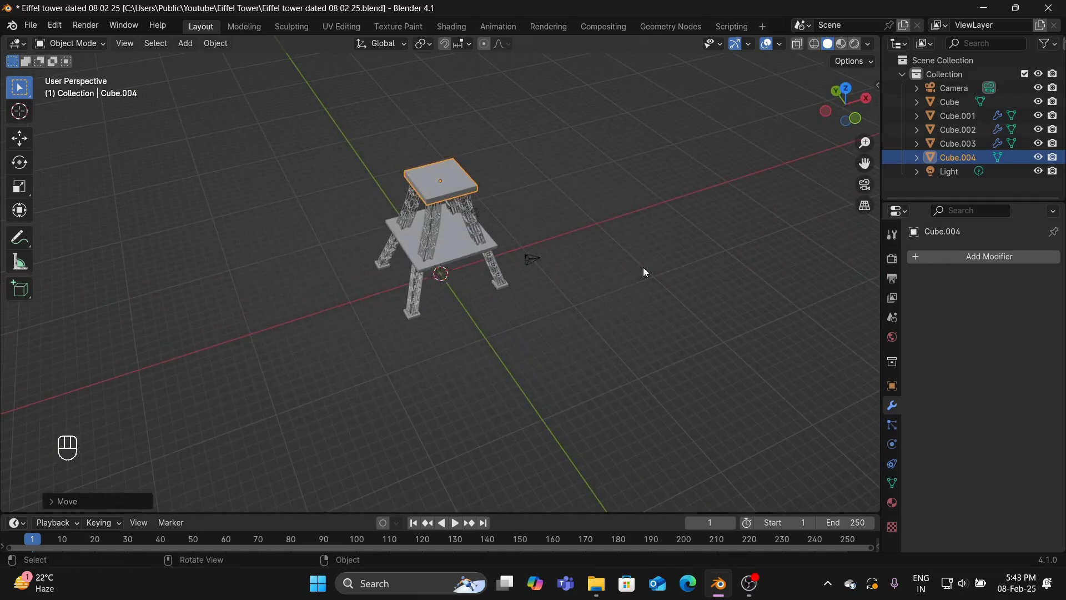
Switch the new upper platform Cube.004 to Edit Mode
scroll(641, 267, "up", 2)
scroll(636, 264, "down", 5)
scroll(630, 262, "up", 3)
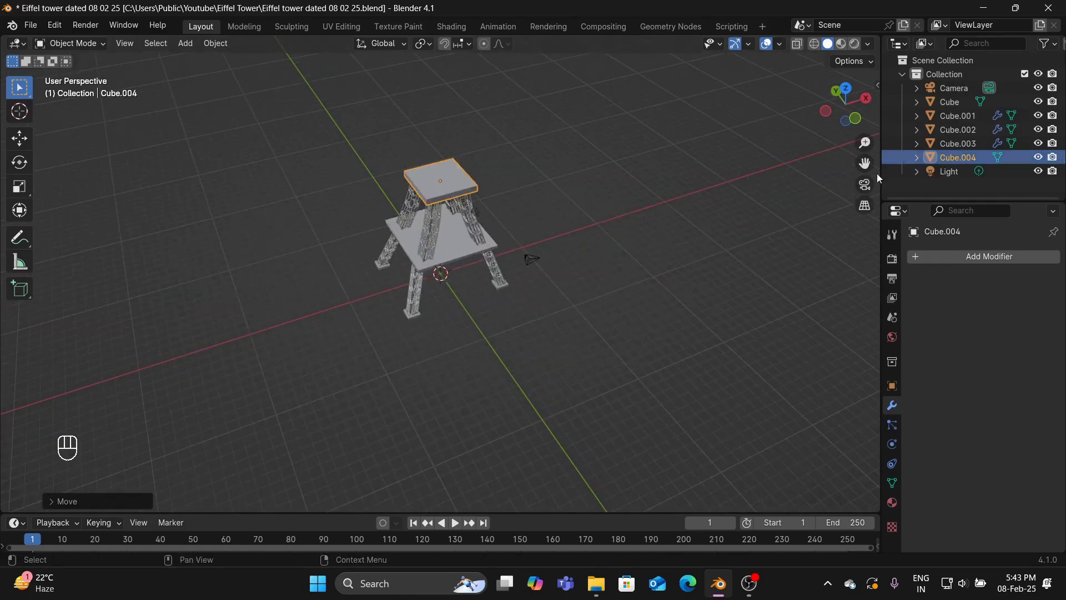
left_click_drag(864, 163, 881, 314)
scroll(633, 136, "up", 2)
middle_click_drag(620, 148, 606, 96)
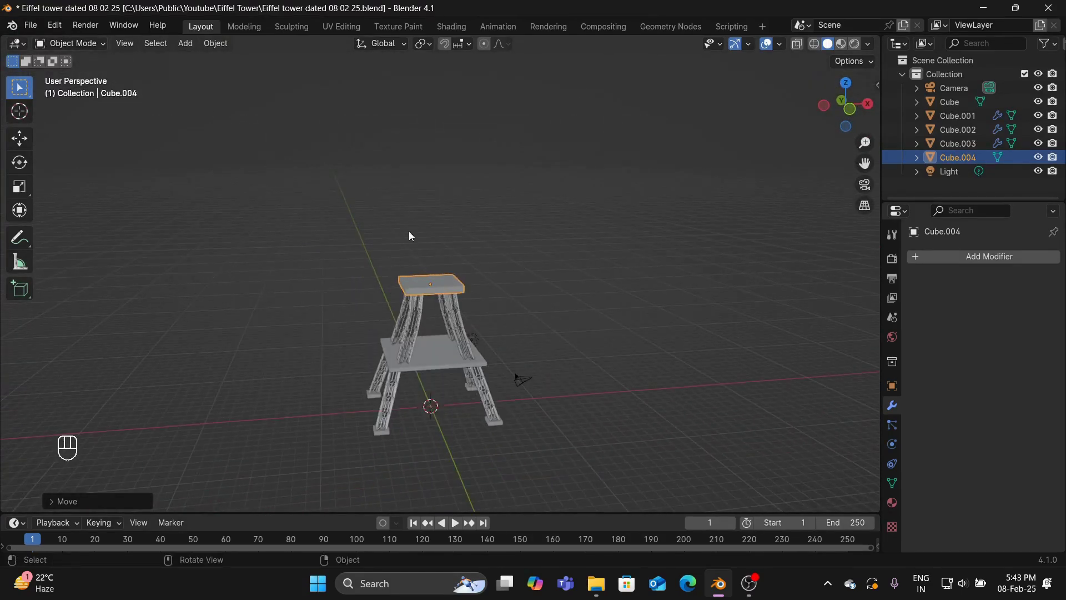
left_click(63, 44)
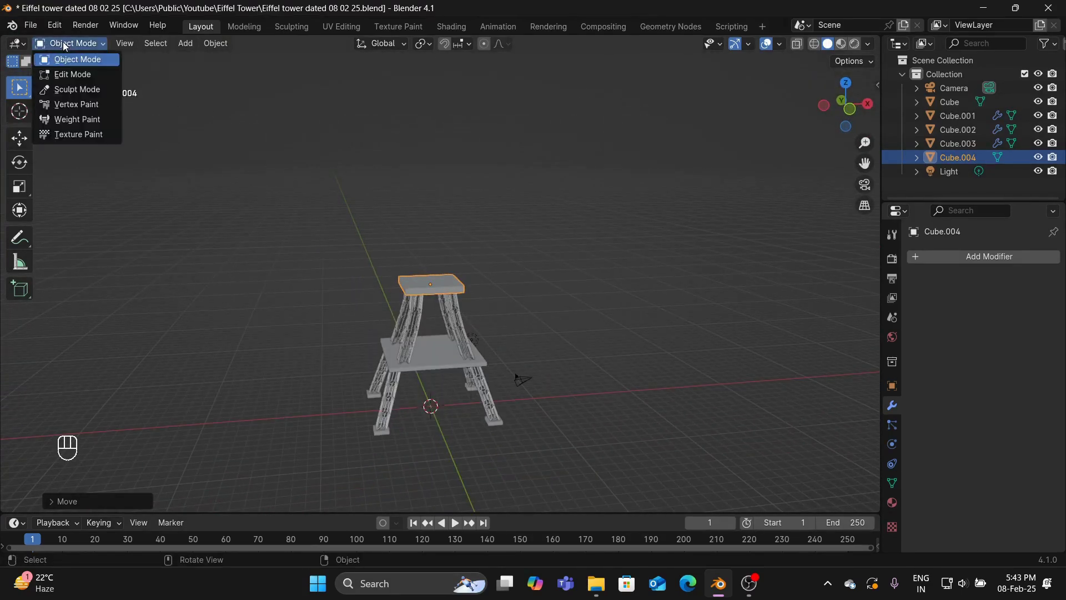
left_click(76, 76)
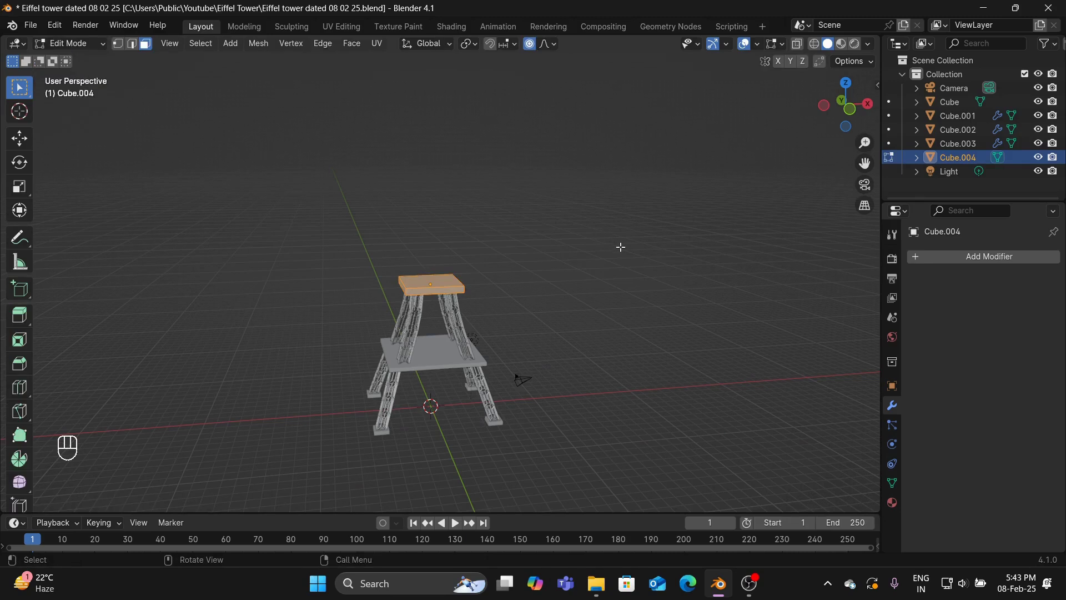
Try adding three parallel loop cuts across the upper platform, and undo them
key("ctrl+r")
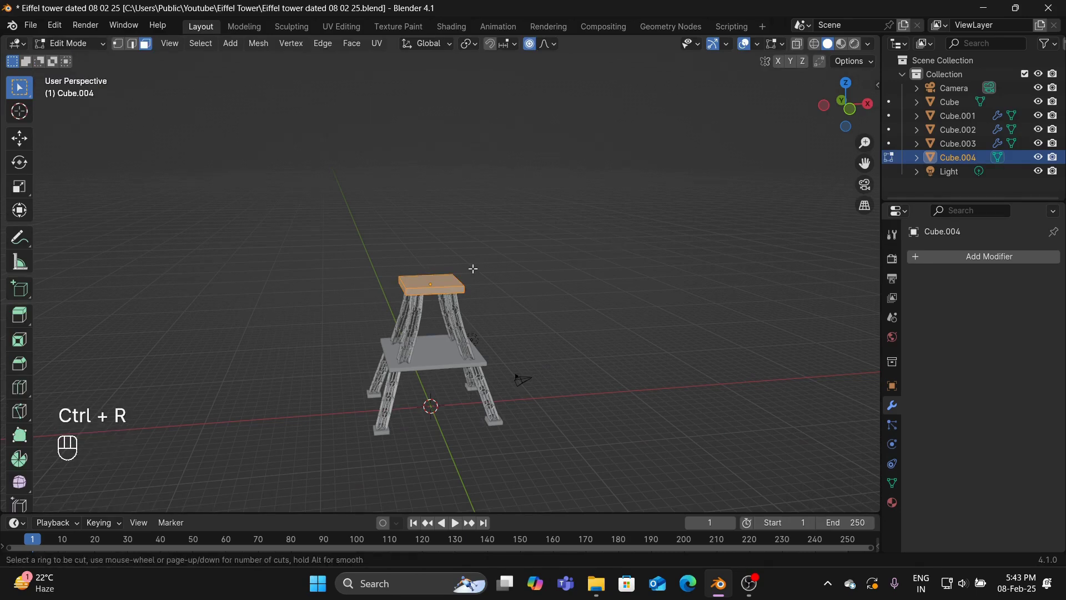
scroll(441, 273, "up", 2)
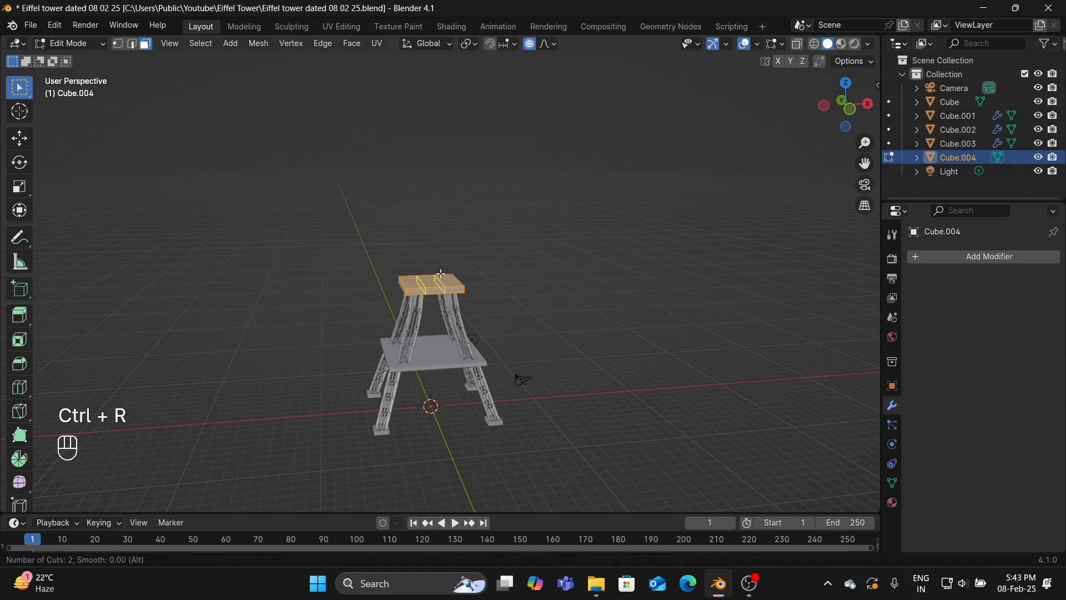
left_click(441, 274)
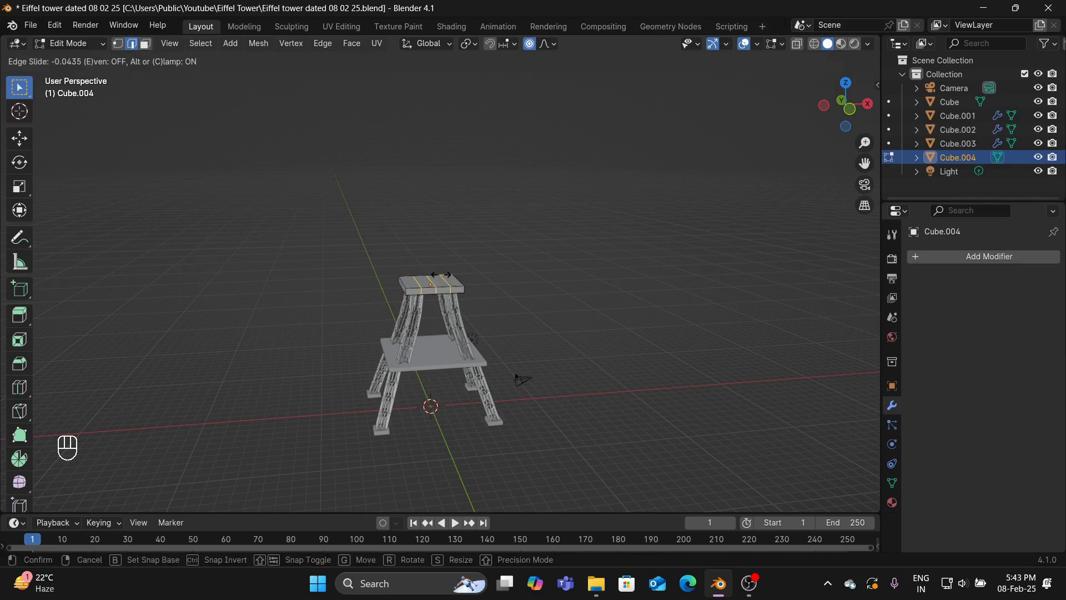
left_click(441, 274)
middle_click_drag(541, 280, 520, 310)
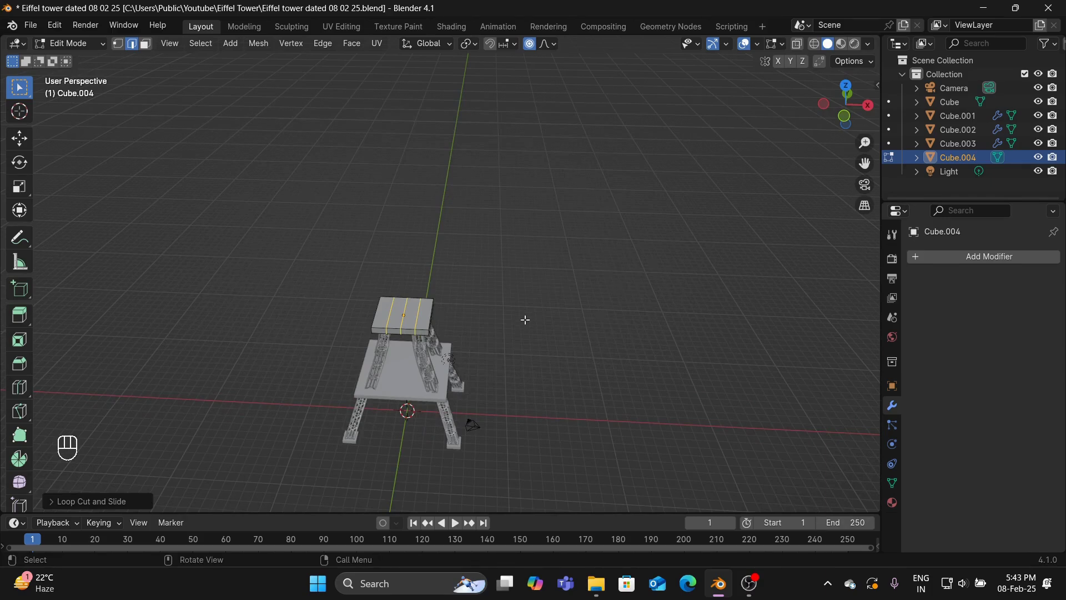
key("ctrl+z")
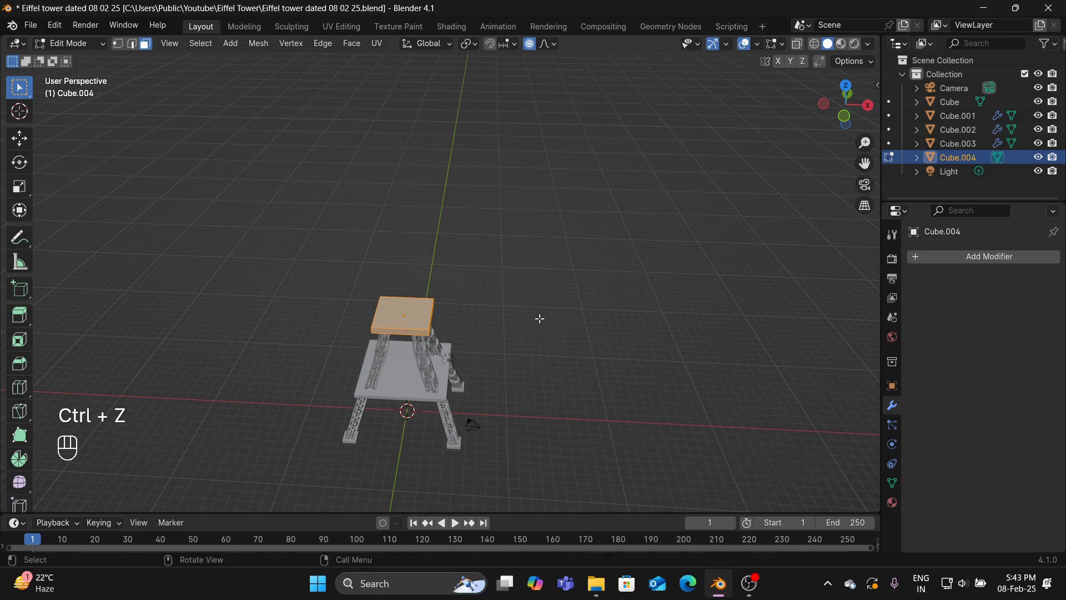
Add two evenly spaced parallel loop cuts across the upper platform without sliding them
key("ctrl+r")
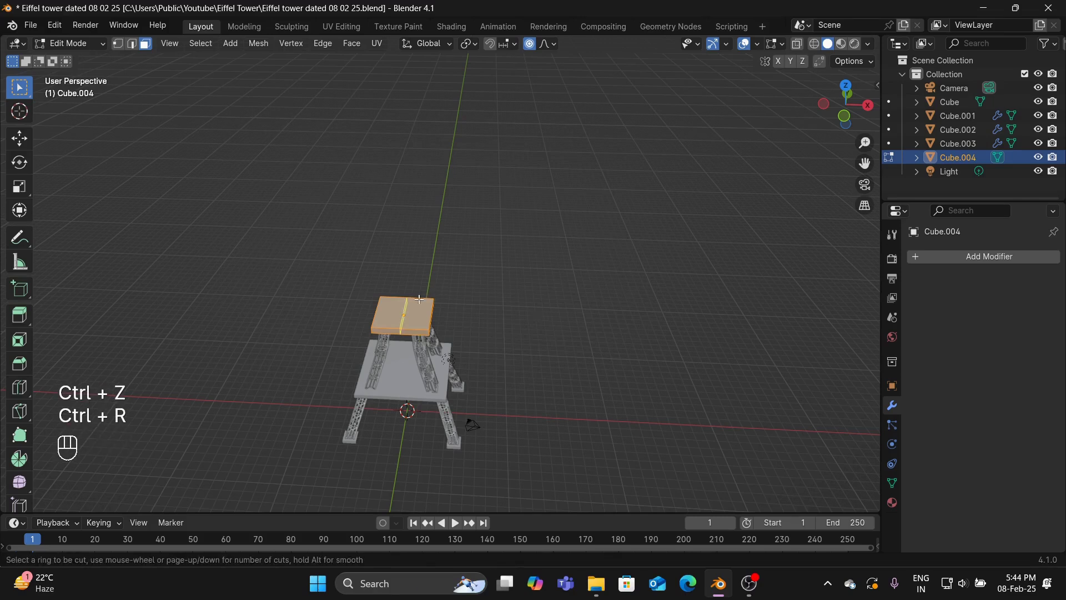
left_click(421, 299)
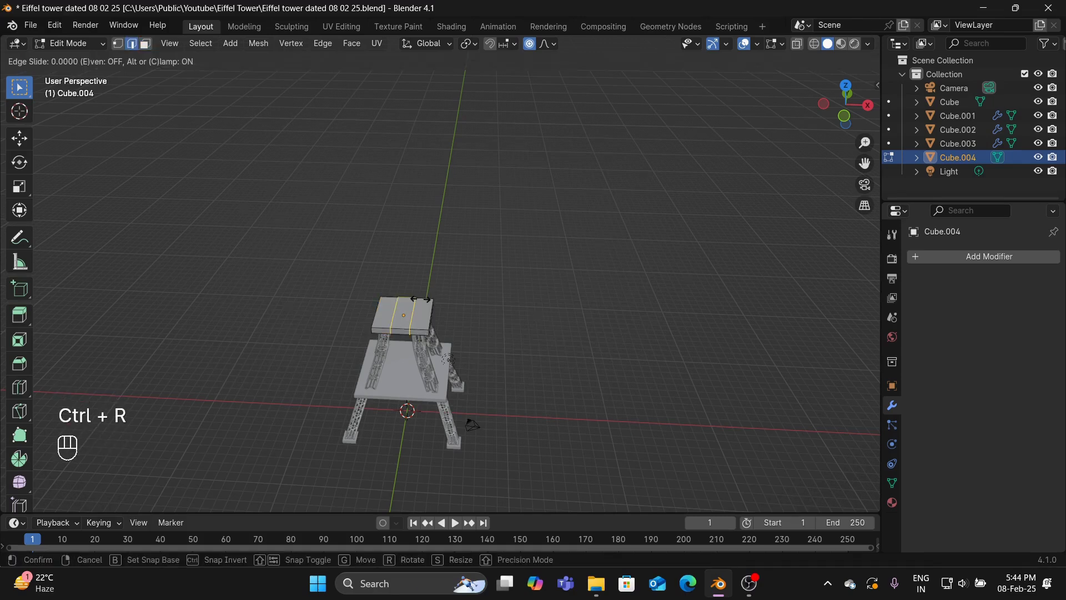
right_click(422, 301)
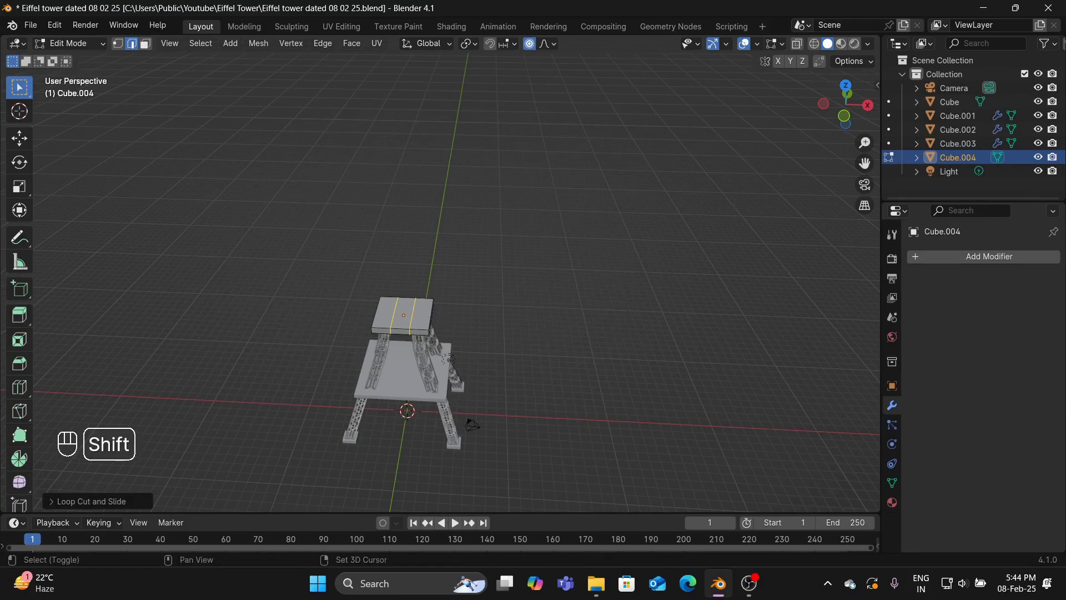
key("shift+e")
left_click(548, 298)
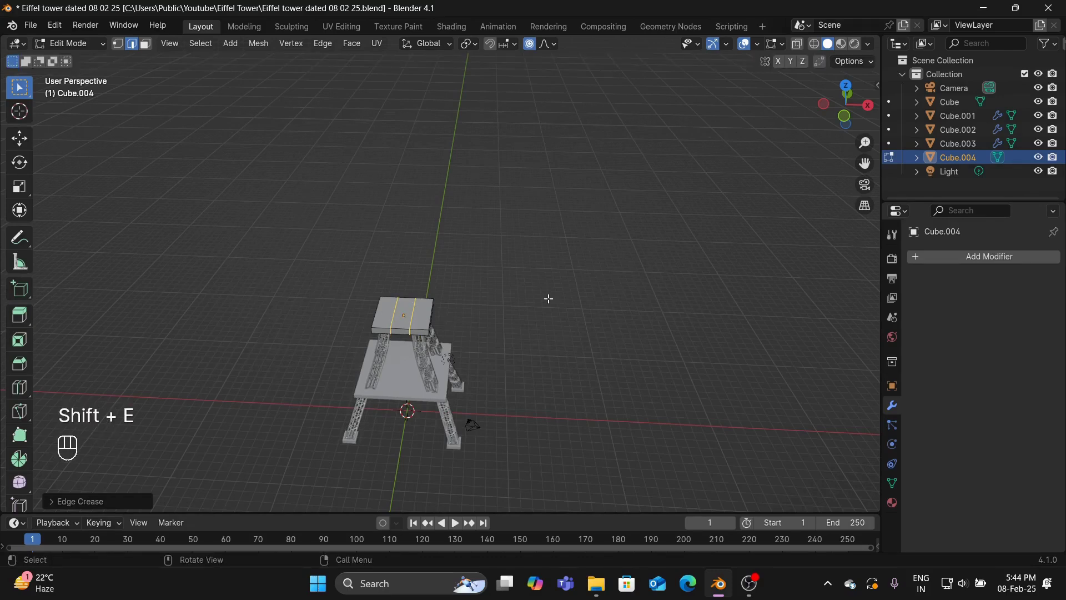
key("shift+r")
left_click(685, 316)
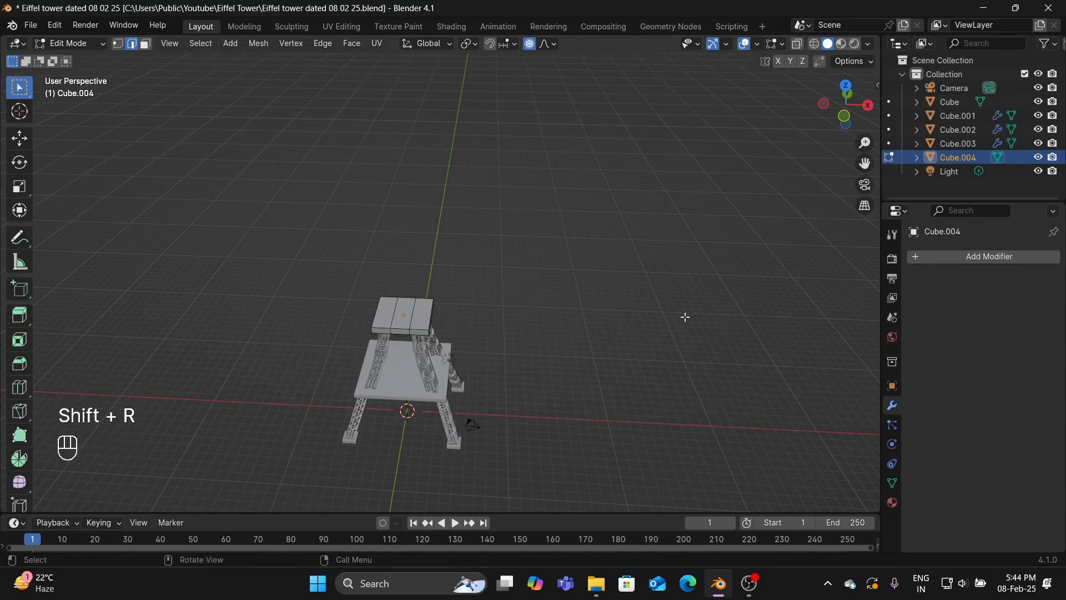
Add two evenly spaced loop cuts across the upper platform, crossing the existing pair to form a three-by-three grid
key("ctrl+r")
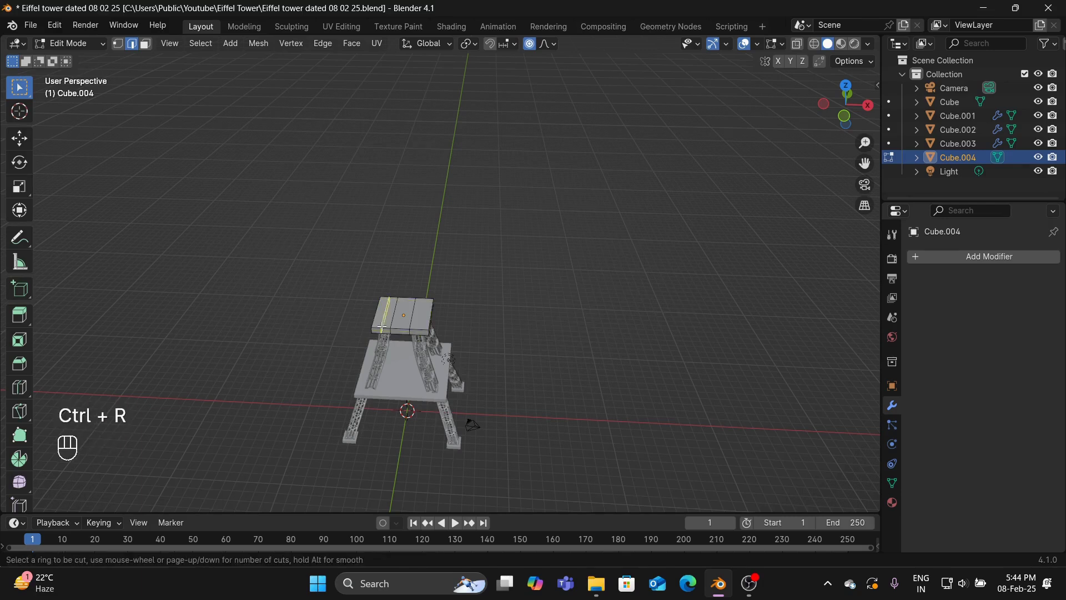
scroll(391, 317, "up", 1)
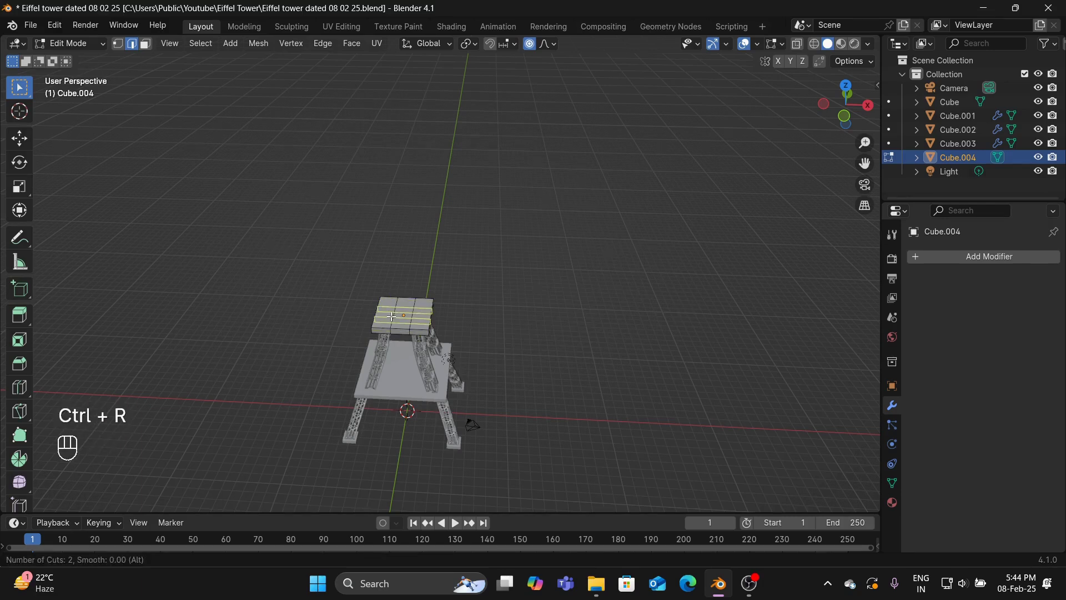
left_click(391, 317)
left_click(391, 316)
middle_click_drag(512, 306, 529, 355)
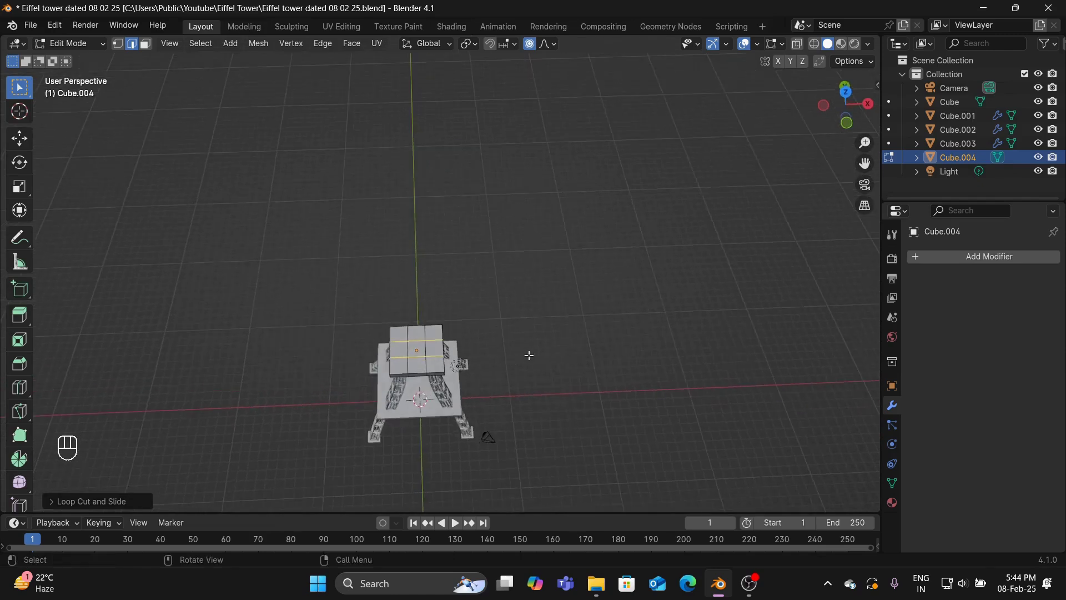
Switch to face selection and inset the upper platform's corner face on the +X, -Y side
left_click(144, 43)
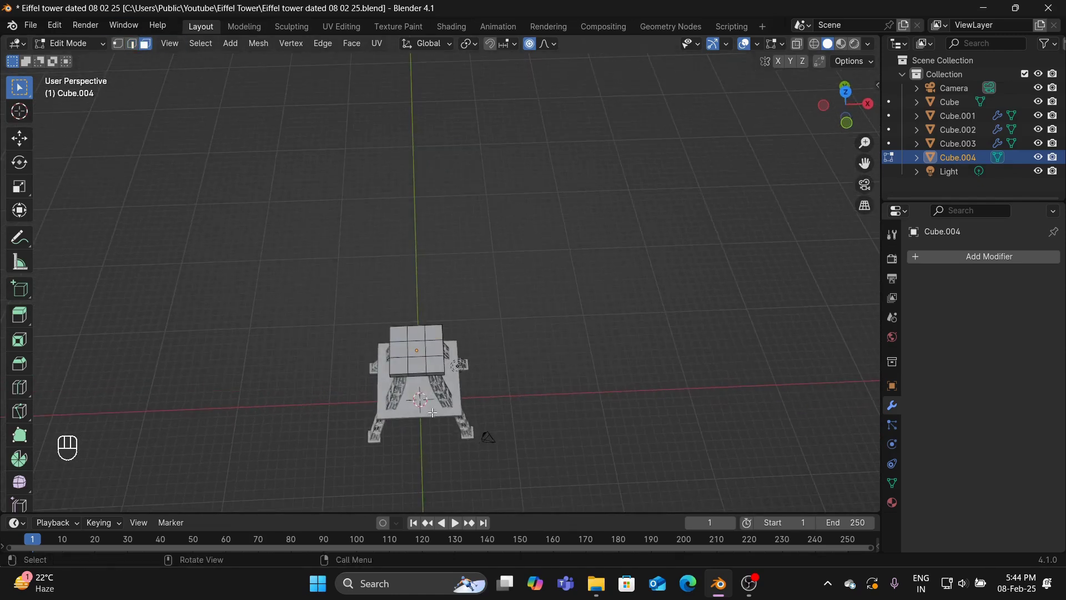
middle_click_drag(664, 398, 673, 276)
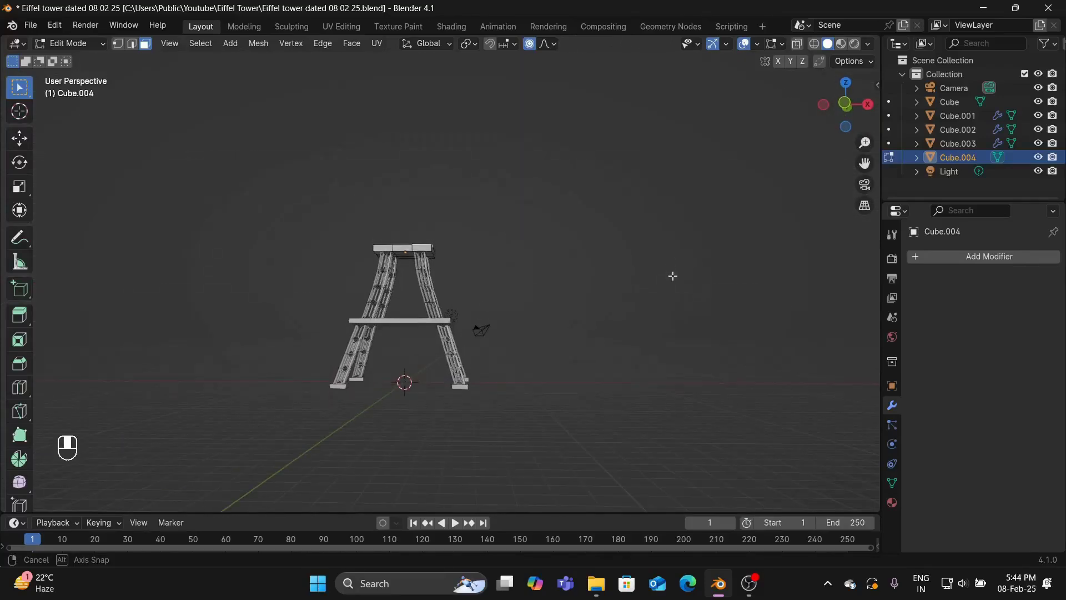
key("i")
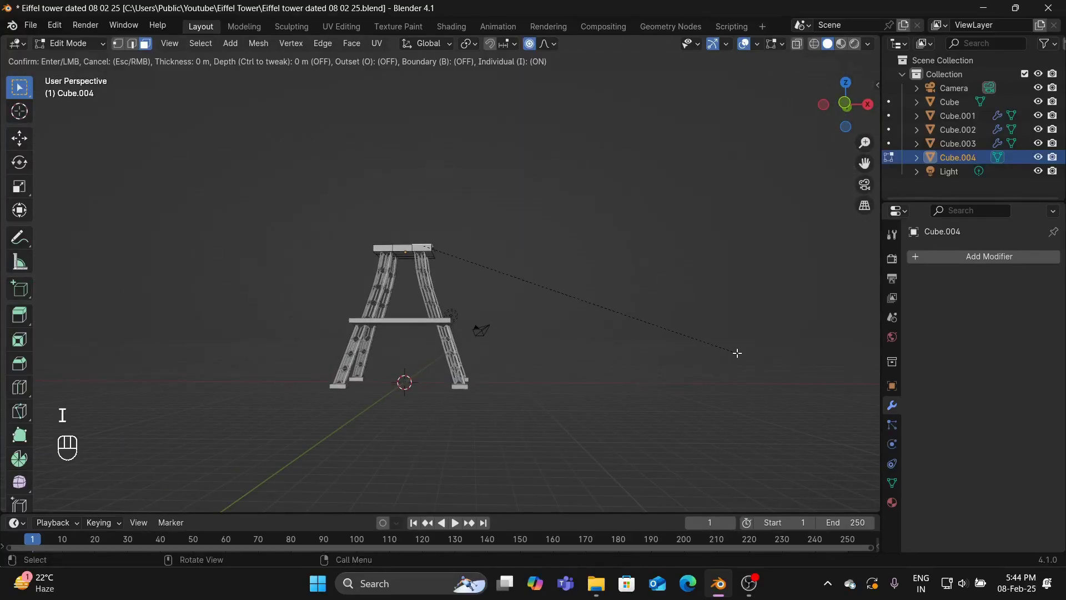
left_click(735, 352)
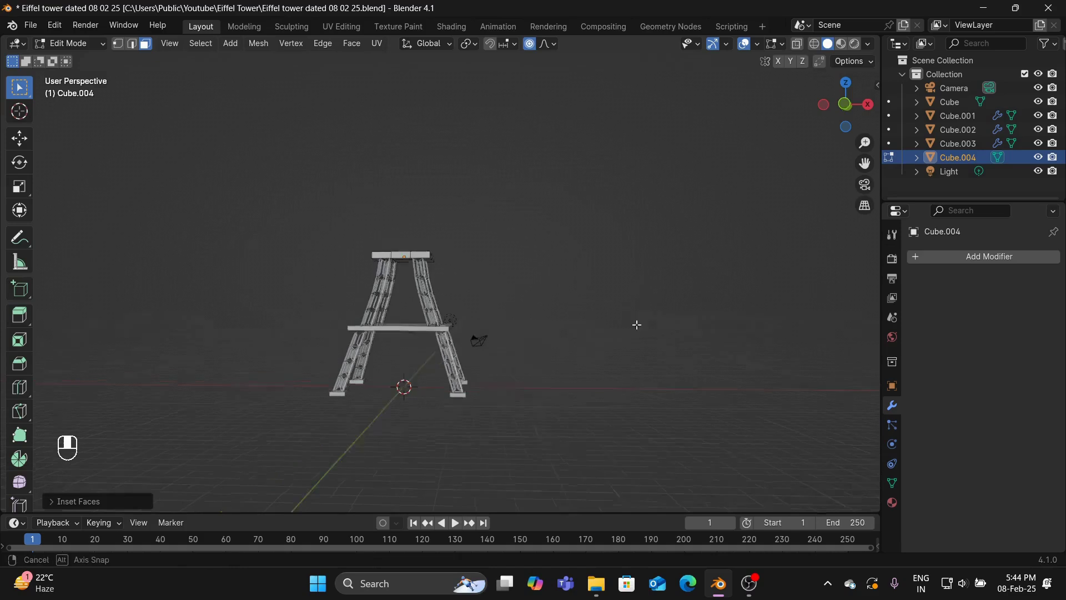
Extrude the inset corner face straight up into a square post
middle_click_drag(635, 322, 673, 311)
key("e")
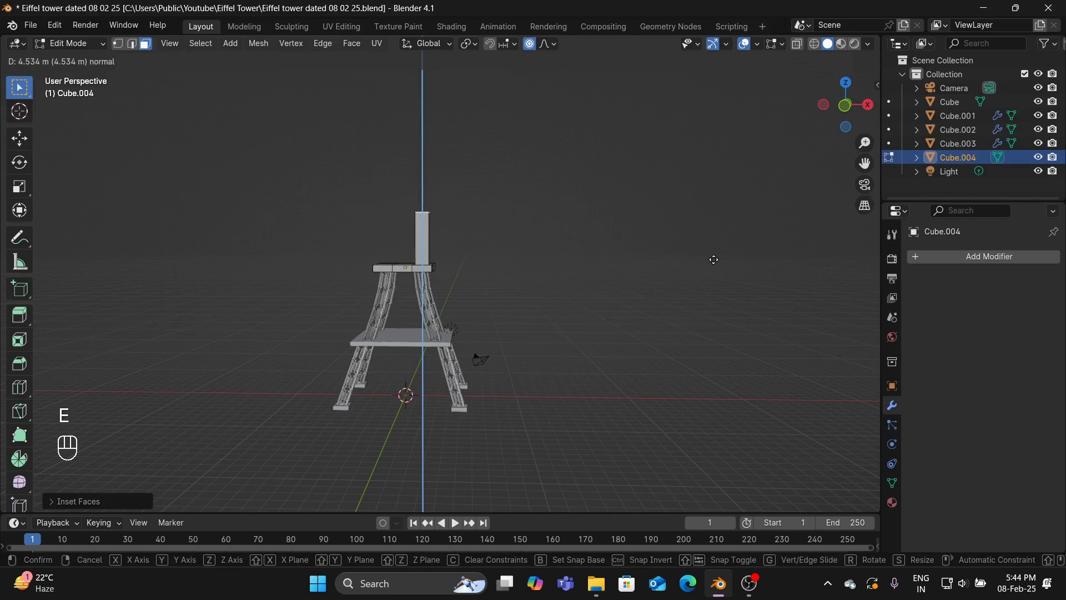
left_click(732, 272)
middle_click_drag(747, 276, 771, 273)
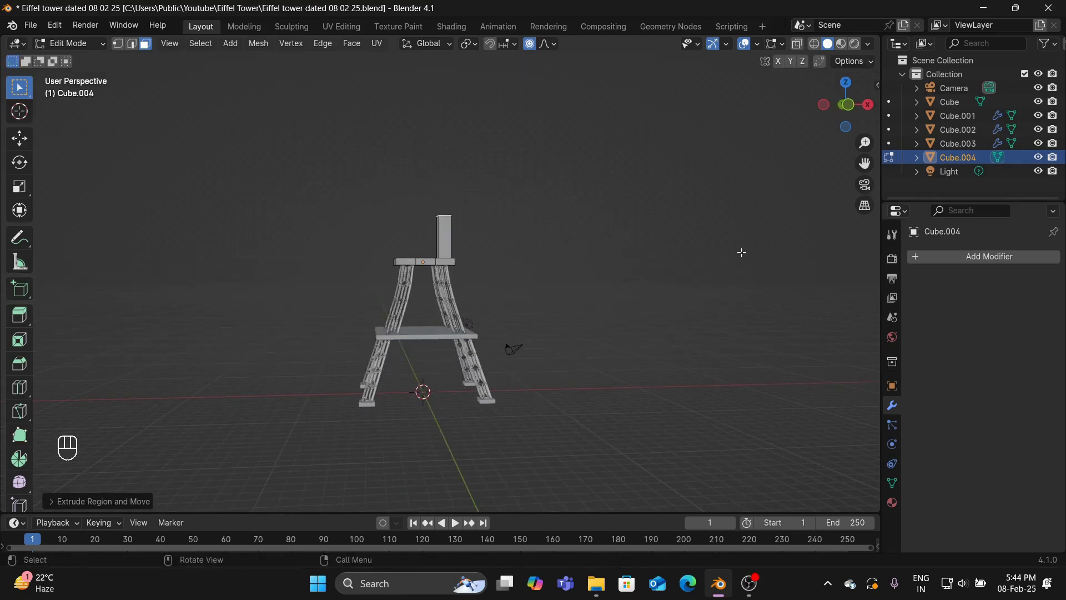
Try to lean the post inward in front view by moving its top face about -0.70 m in X and -0.23 m in Z
key("KP_1")
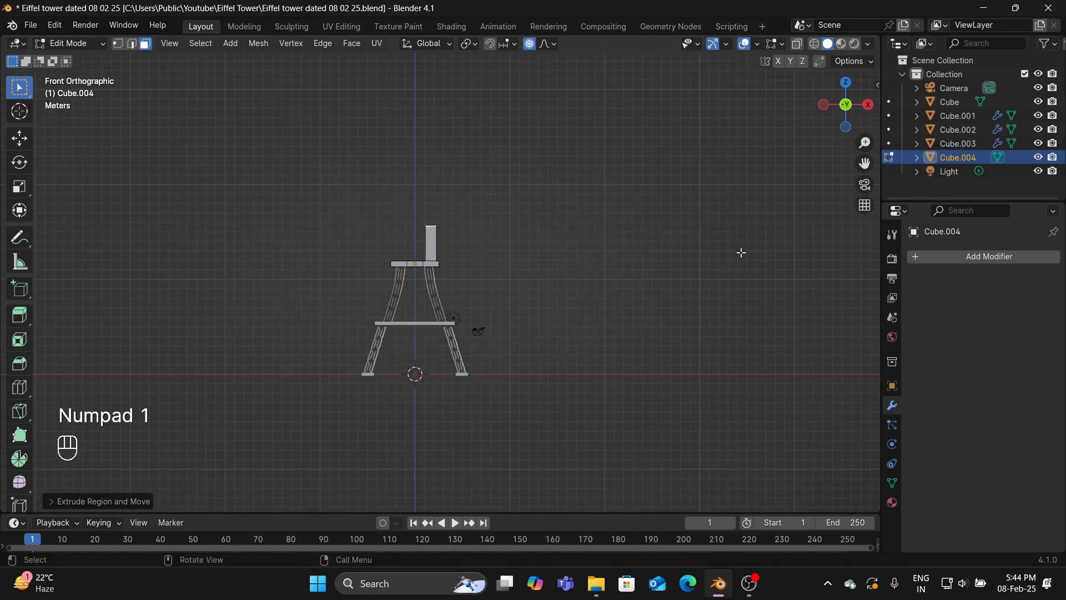
key("g")
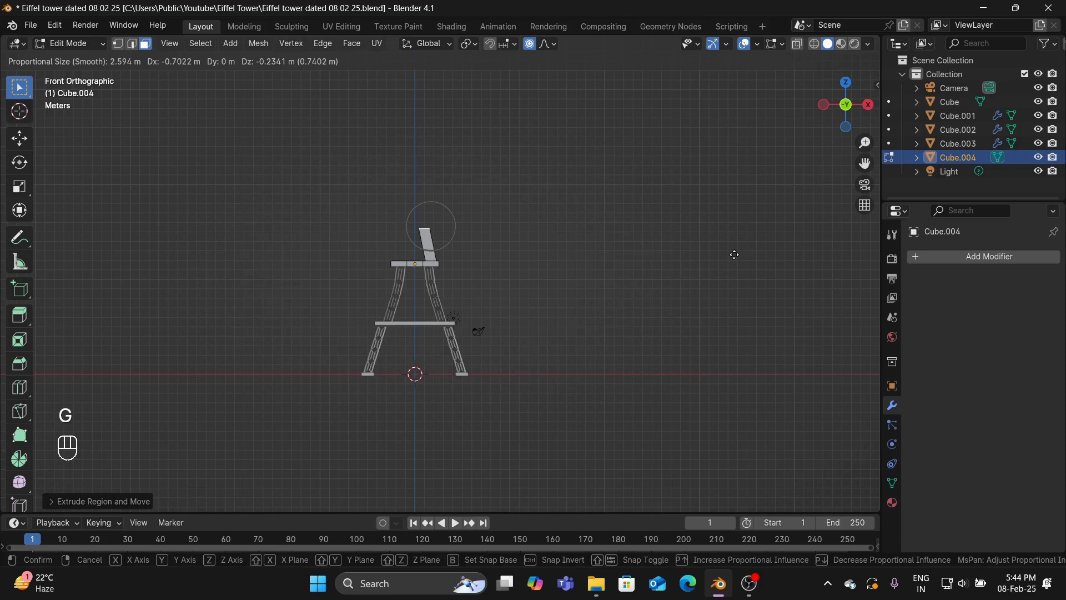
left_click(734, 254)
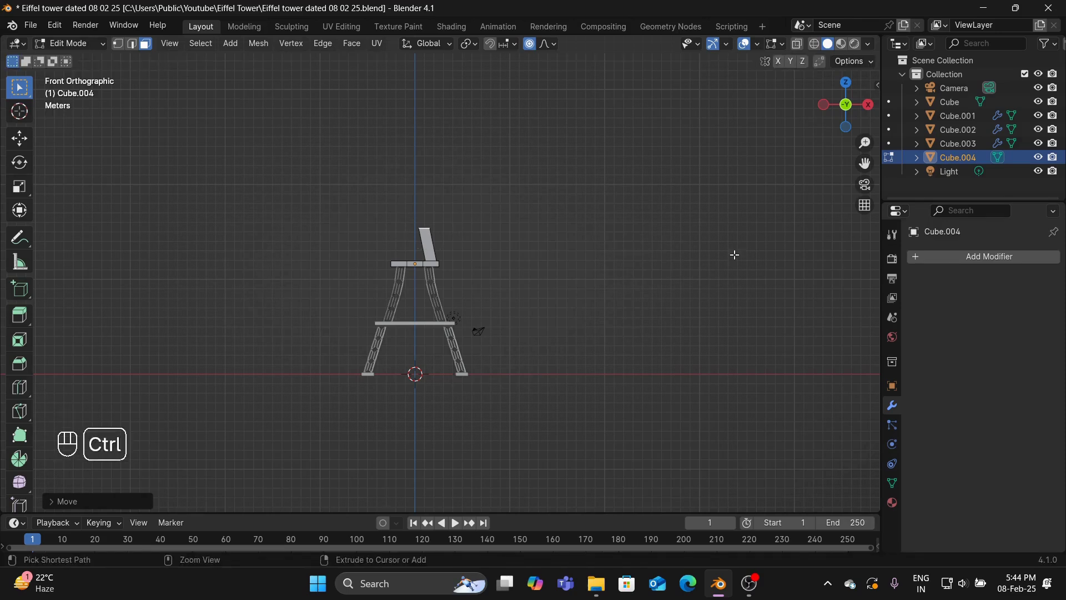
key("ctrl+z")
Move the post's top face toward the tower's centre in top view, about -0.47 m in X and 0.64 m in Y
key("KP_7")
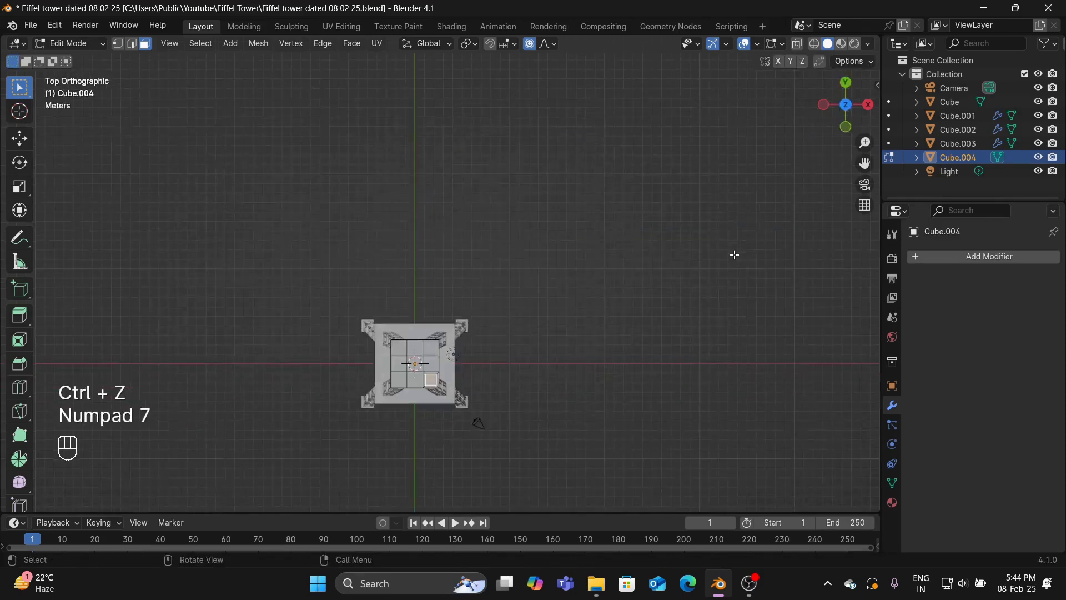
key("g")
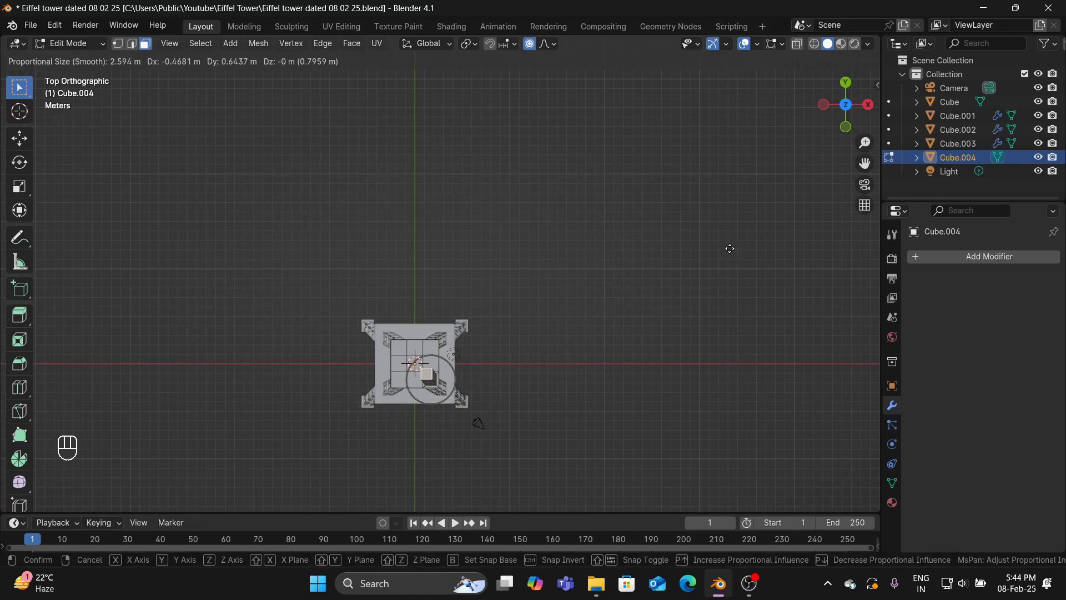
left_click(730, 248)
Try to extrude the post's top face about 9 m upward with a shift of about -0.64 m in X
key("KP_1")
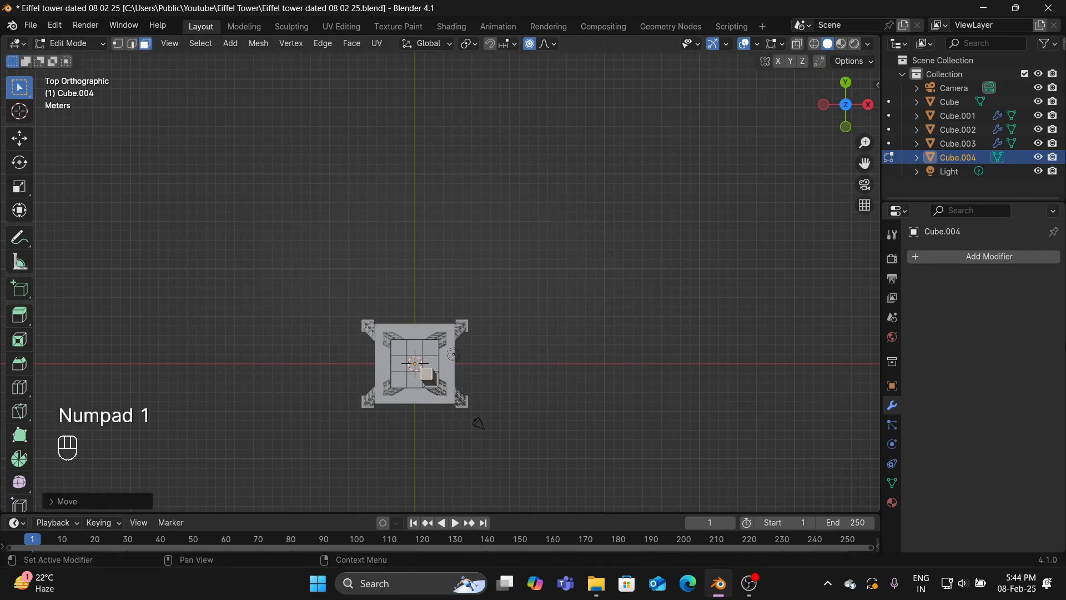
key("KP_1")
middle_click_drag(396, 246, 399, 78)
key("KP_1")
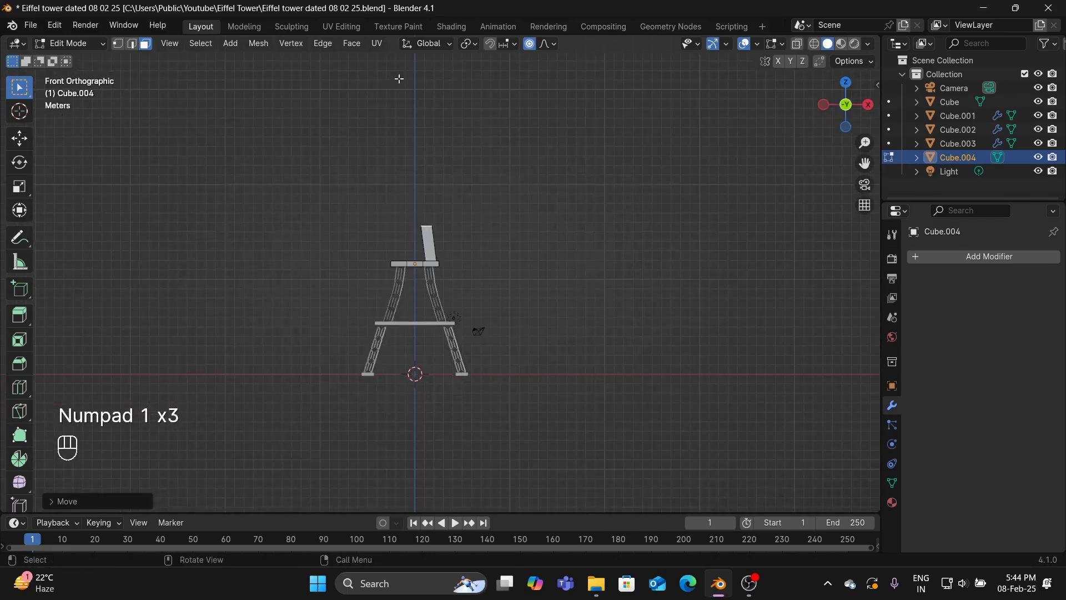
key("e")
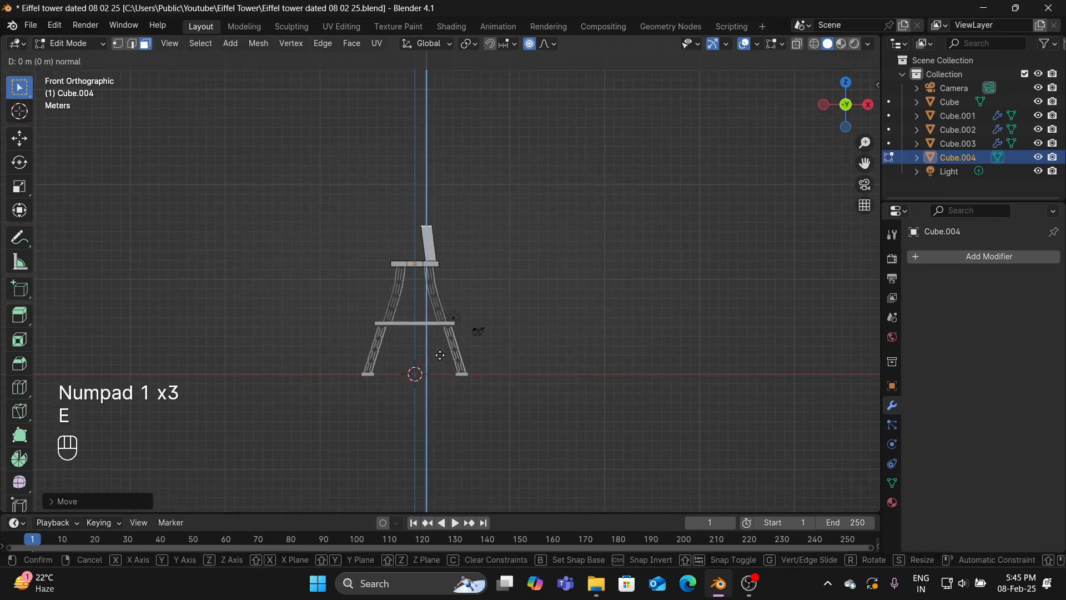
key("z")
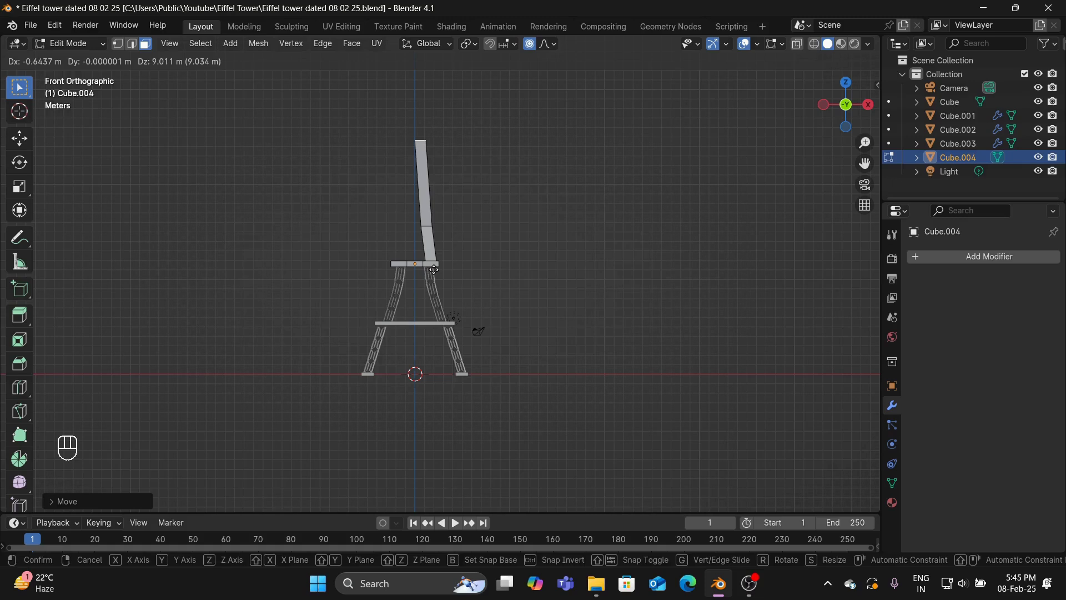
left_click(434, 269)
middle_click_drag(521, 231, 458, 280)
key("ctrl+z")
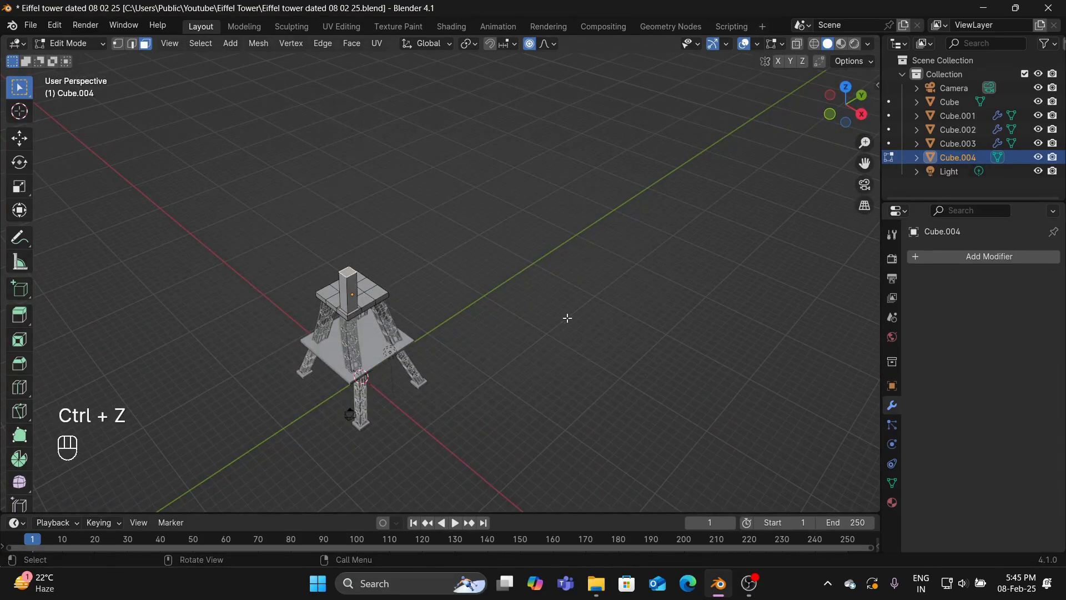
Flatten the post's top face by scaling it to 0 along Z
middle_click_drag(567, 318, 654, 265)
key("s")
key("z")
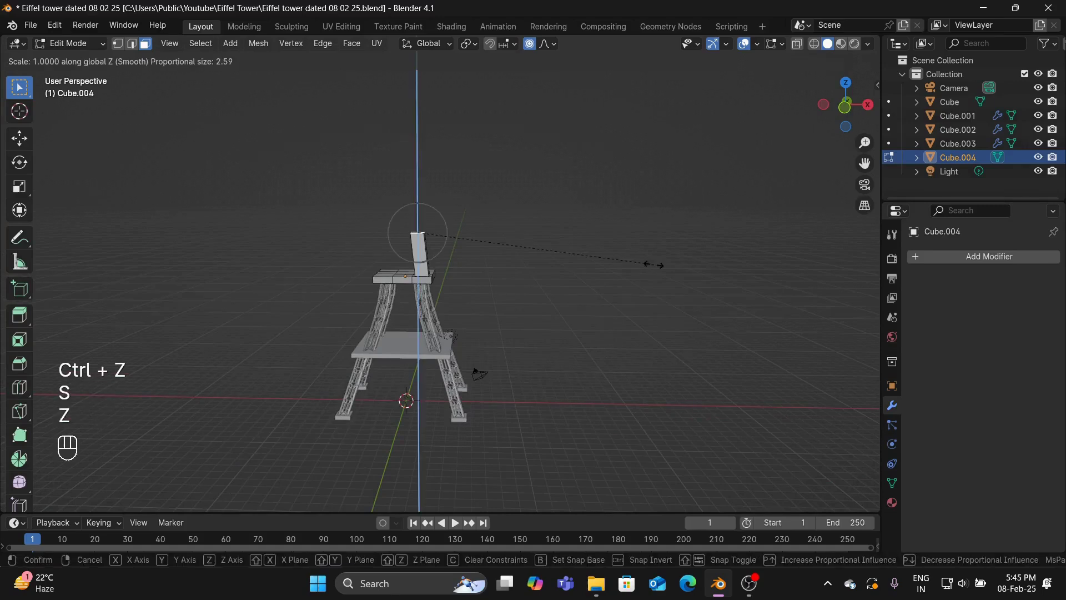
key("KP_0")
left_click(652, 266)
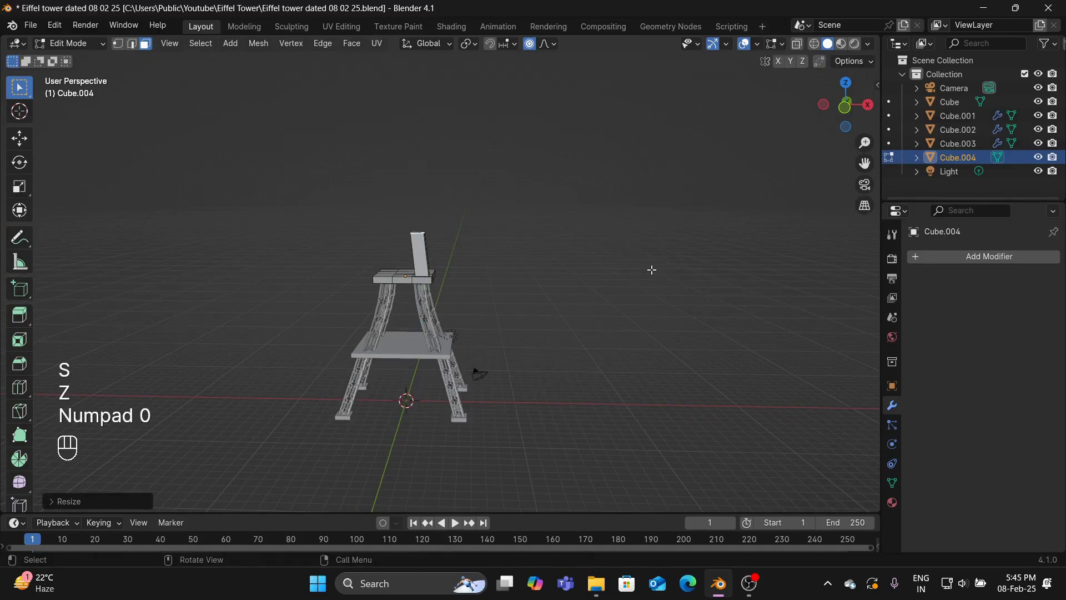
Try to extrude the flattened top face of the post straight up along its normal
key("KP_1")
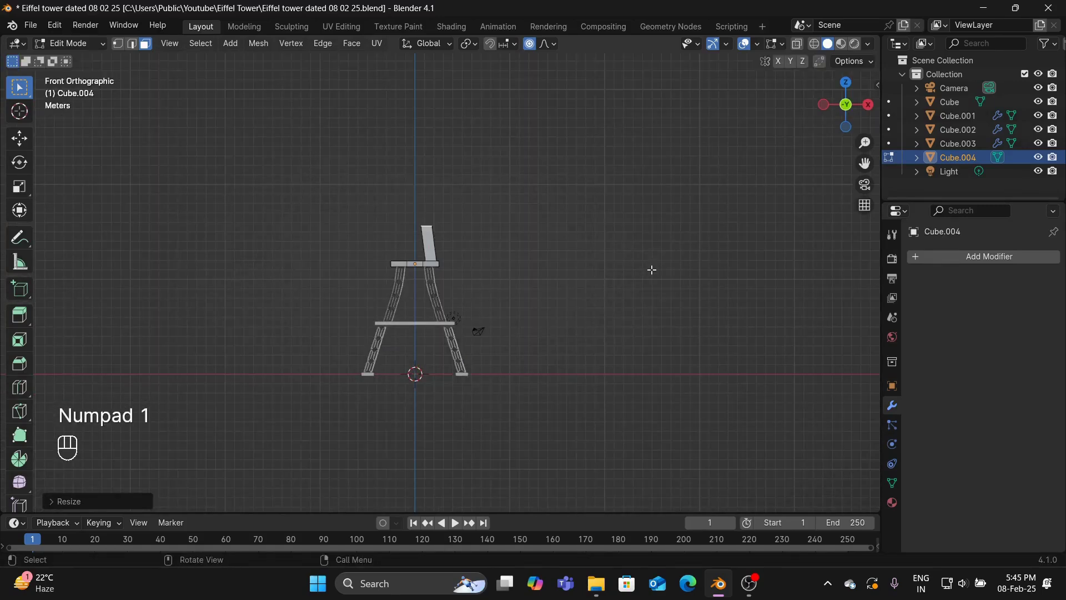
key("e")
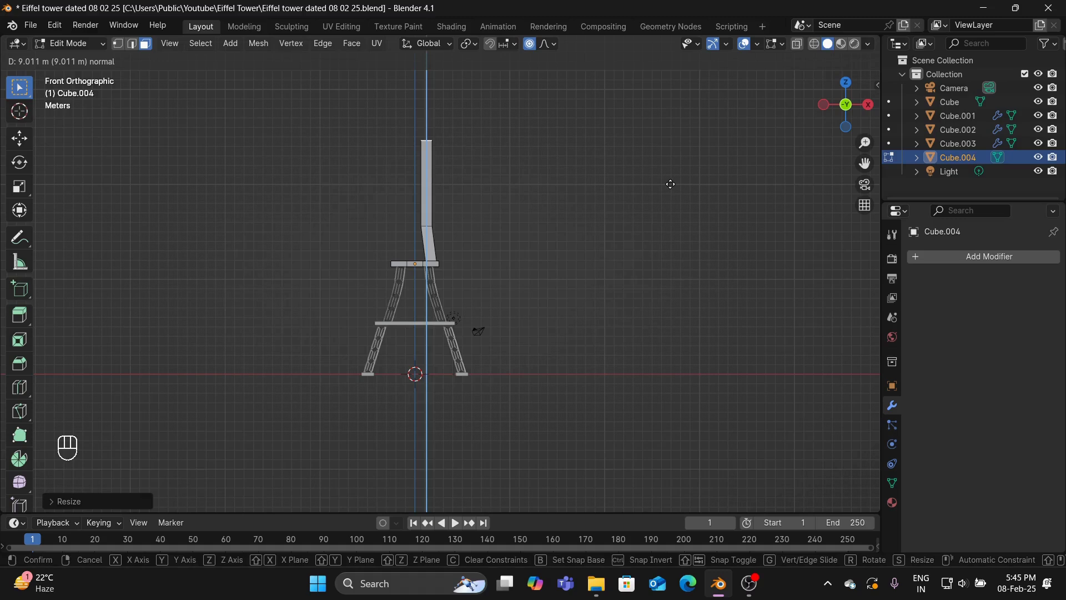
left_click(674, 199)
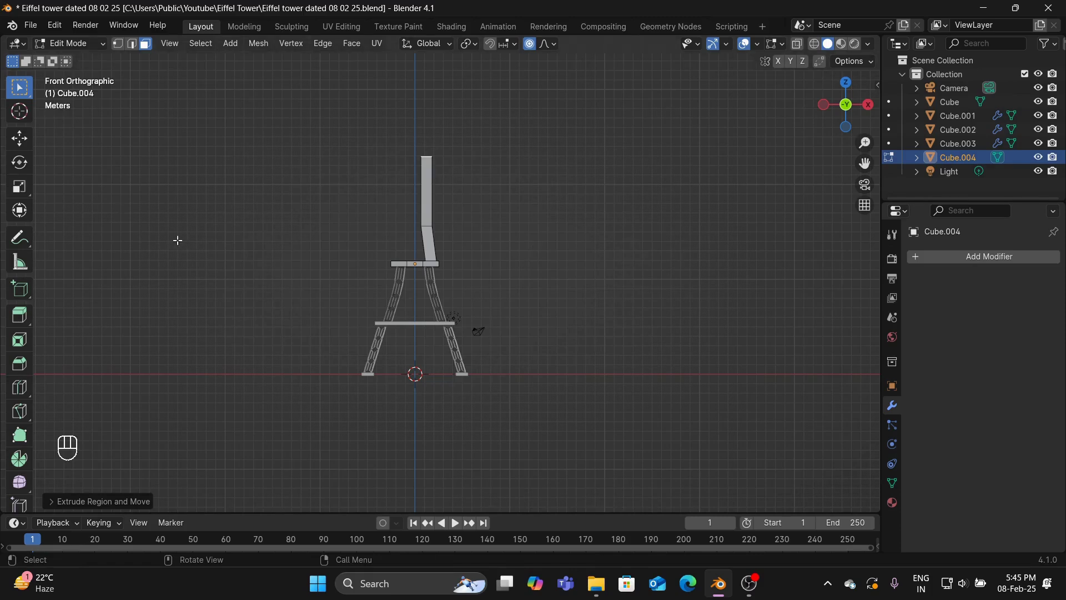
middle_click_drag(436, 280, 528, 267)
scroll(547, 294, "down", 3)
scroll(514, 268, "down", 3)
scroll(530, 268, "up", 3)
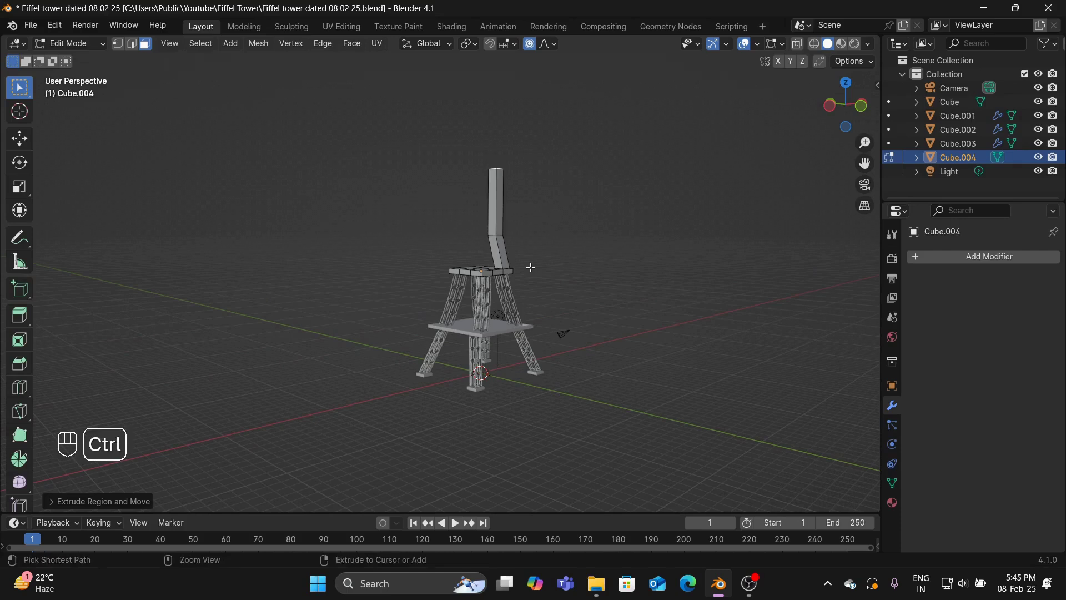
key("ctrl+z")
middle_click_drag(553, 241, 559, 290)
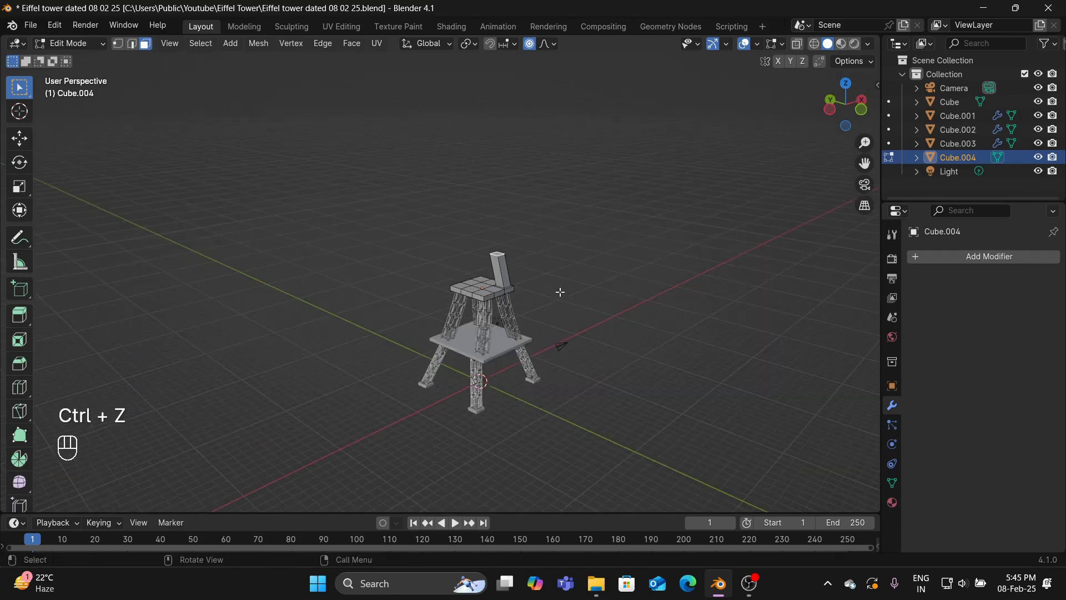
Shift the post's top face in top view about 0.42 m in X and -0.14 m in Y
key("KP_1")
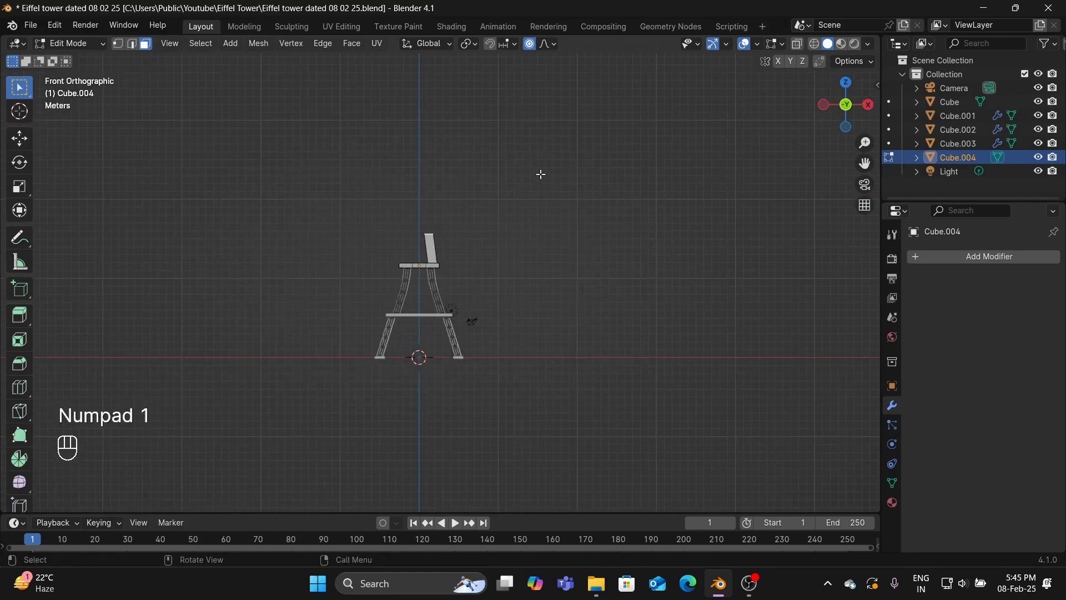
key("KP_7")
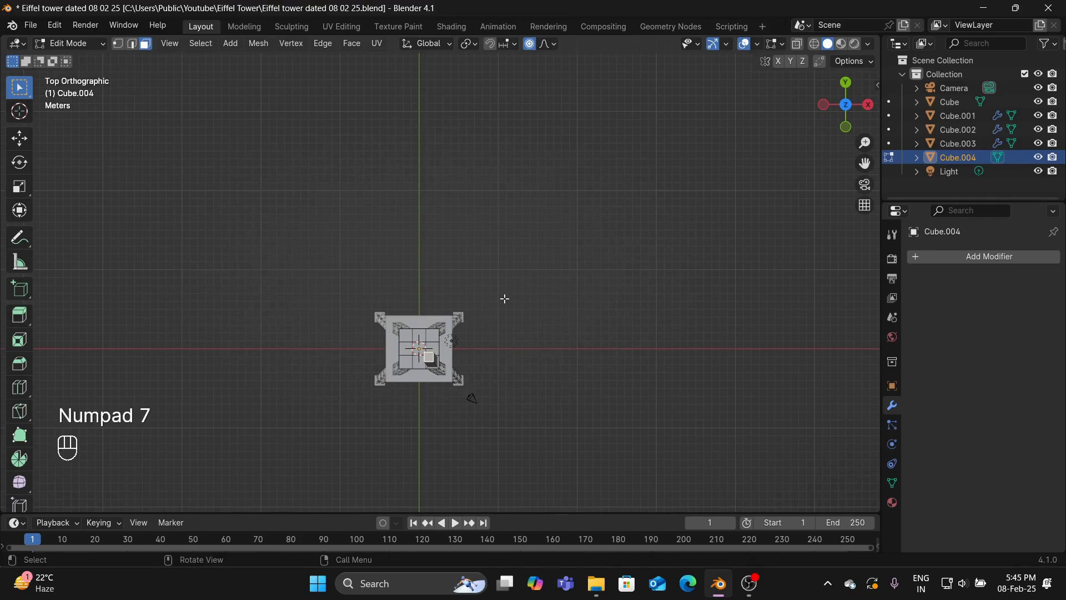
key("g")
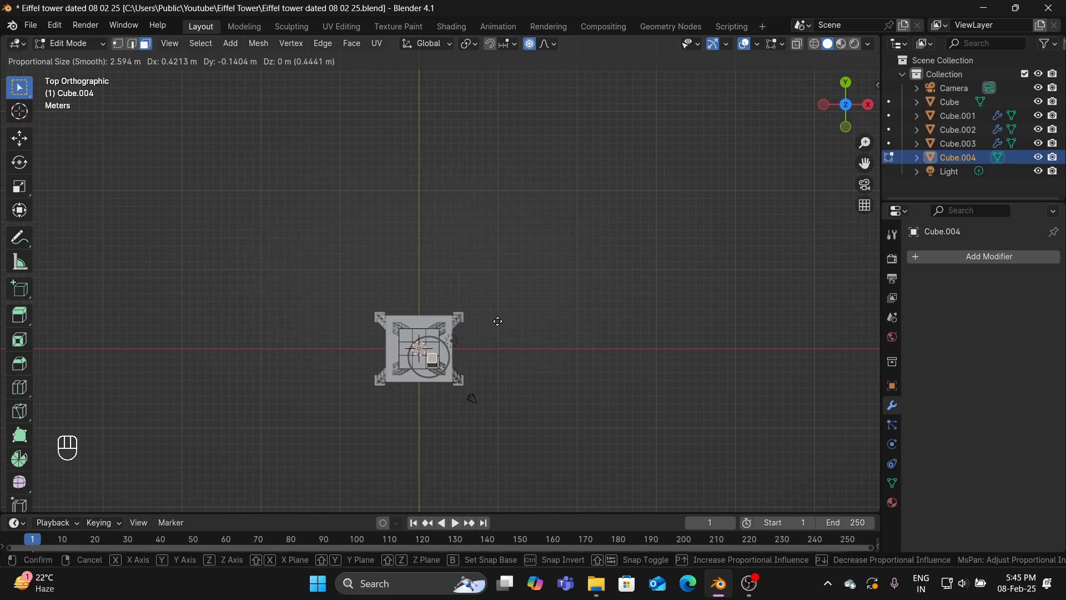
left_click(498, 321)
Try to move the post's top face in front view about -0.56 m in X and -0.14 m in Z
key("KP_1")
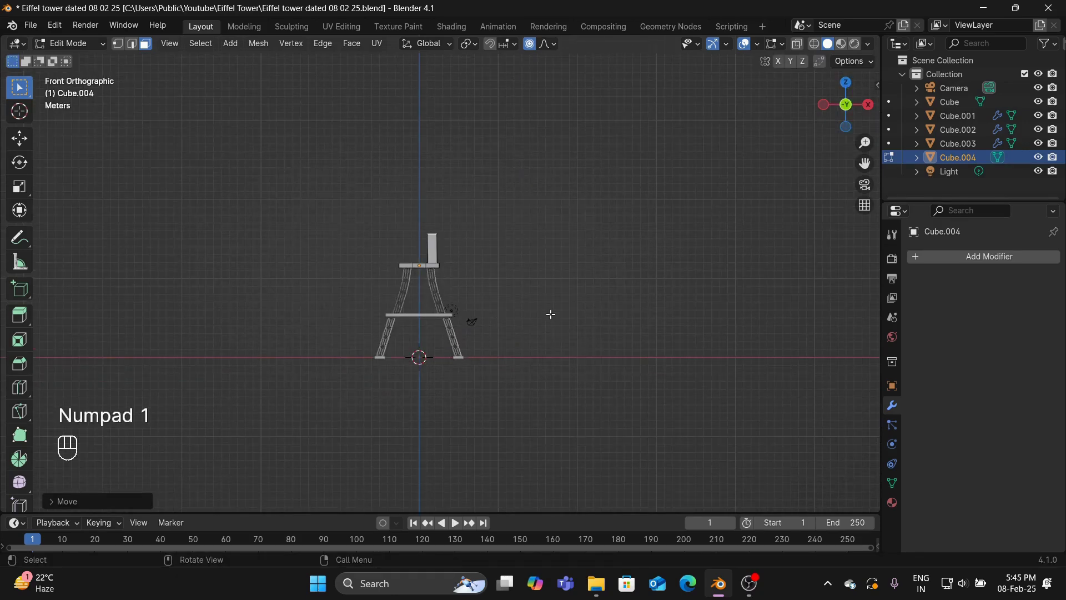
key("g")
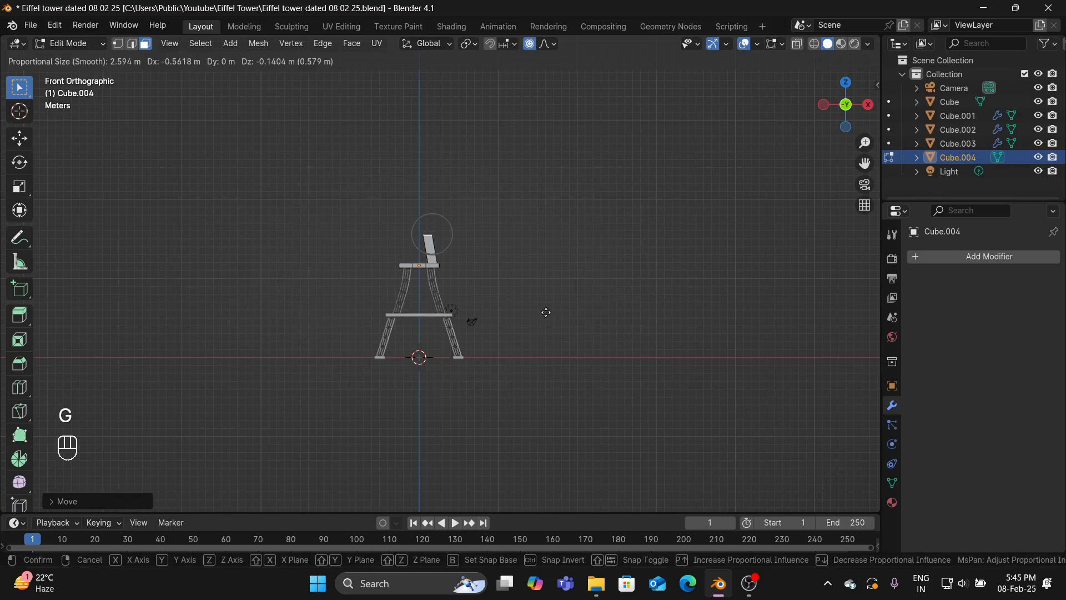
left_click(546, 312)
middle_click_drag(546, 312, 583, 423)
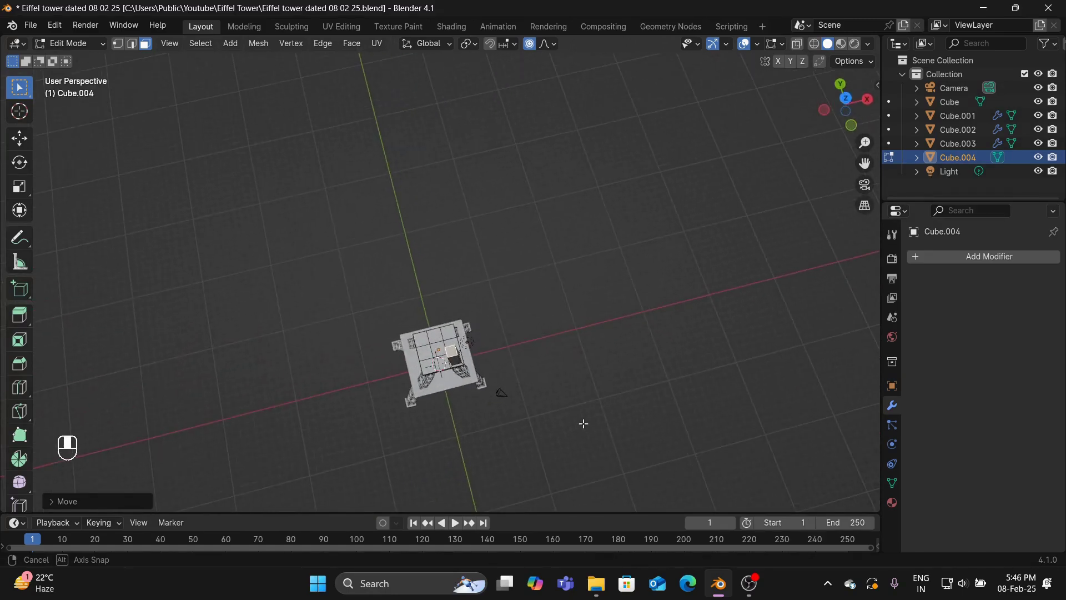
key("ctrl+z")
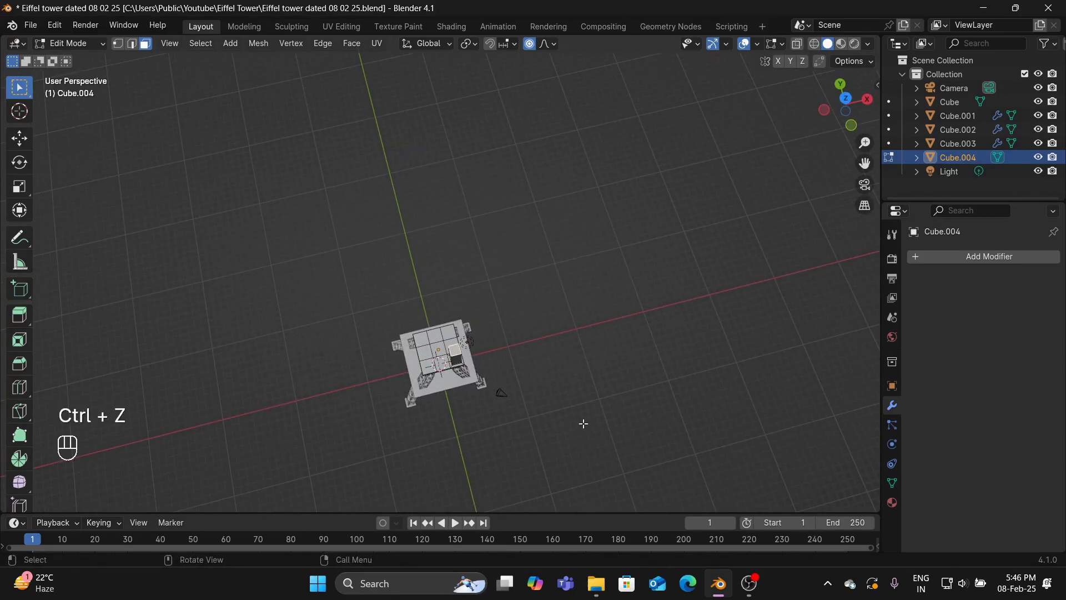
Move the post's top face inward in top view by about -0.21 m along X
key("KP_7")
key("g")
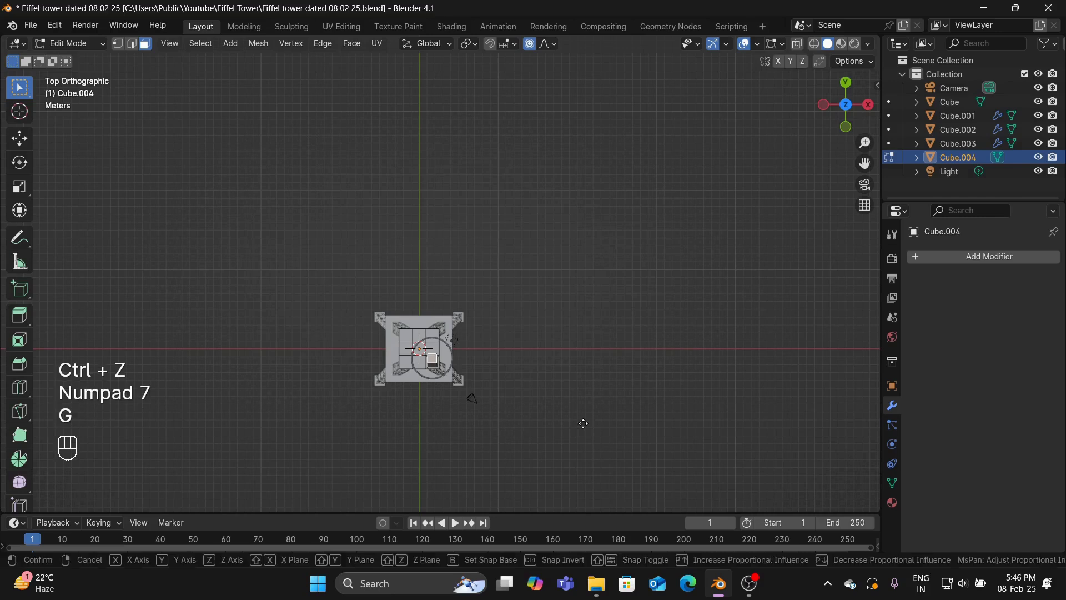
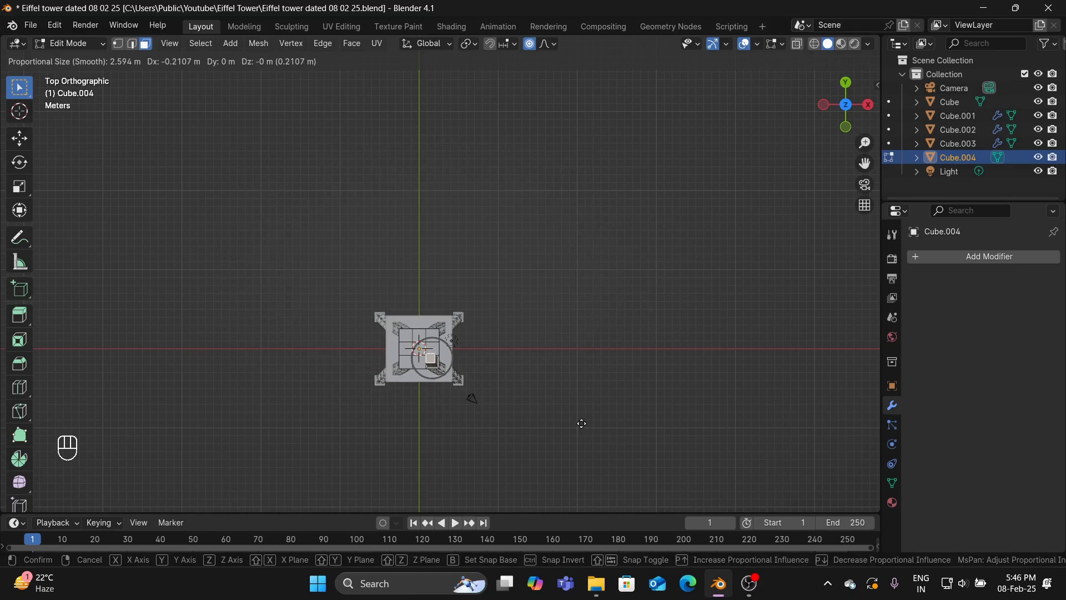
left_click(581, 423)
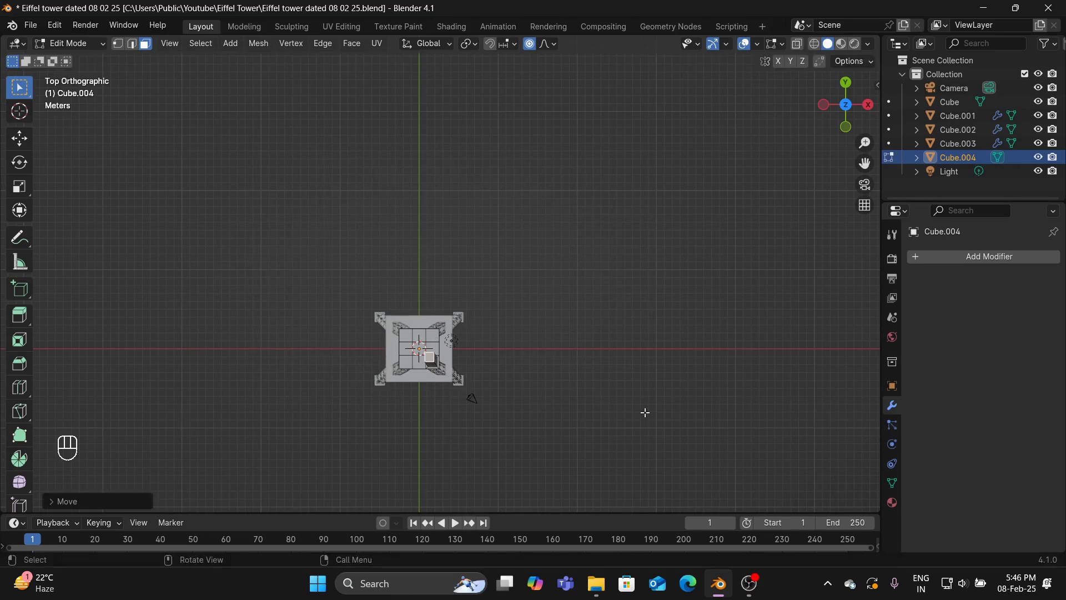
Flatten the post's top face by scaling it to 0 along Z and extrude it straight up into a tall vertical section
key("KP_1")
key("s")
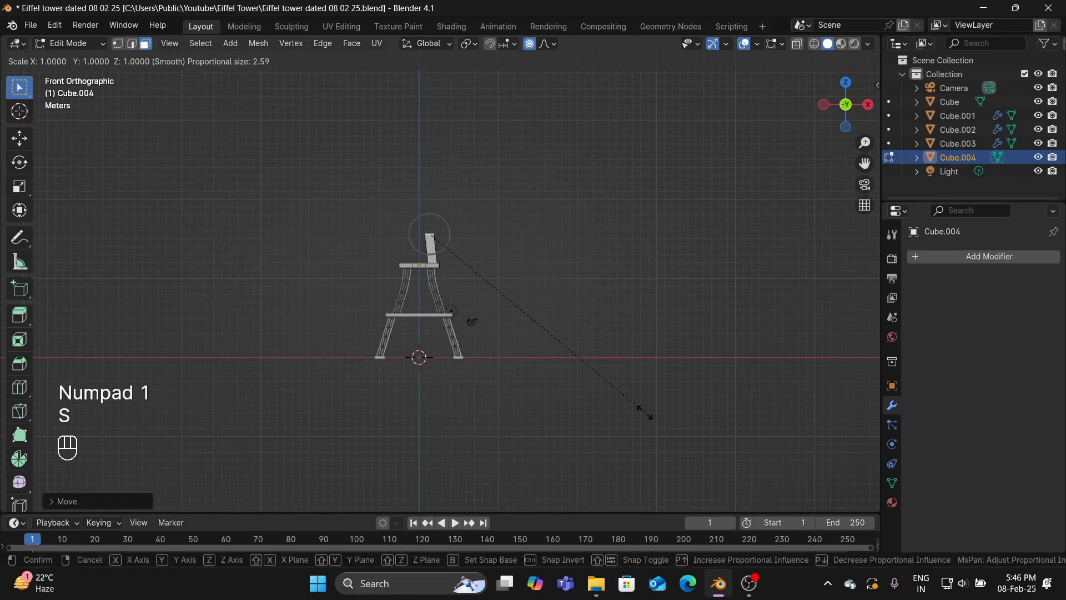
key("z")
key("KP_0")
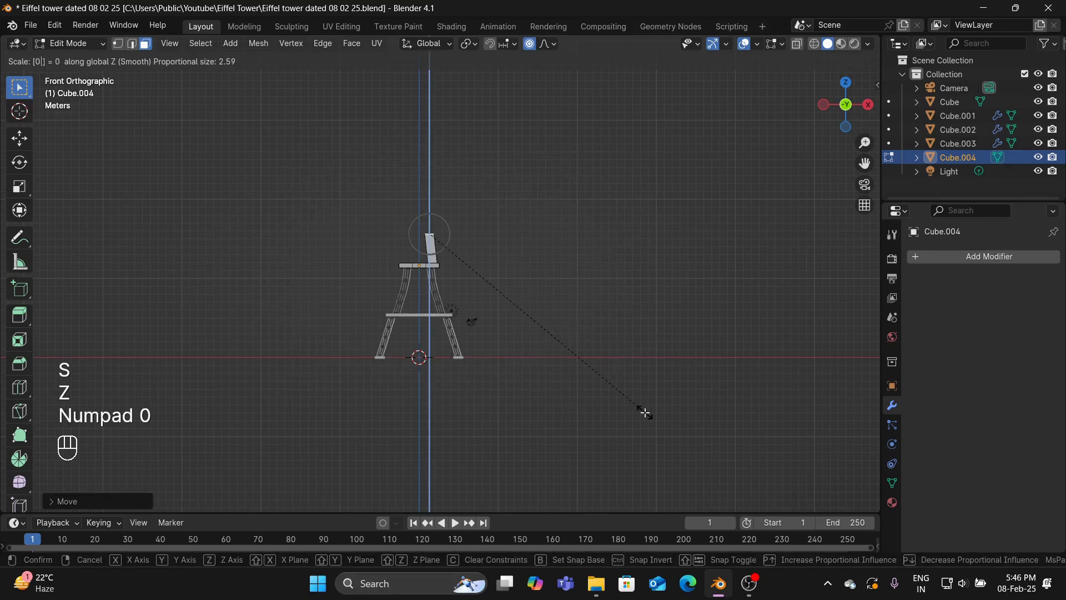
left_click(646, 413)
key("e")
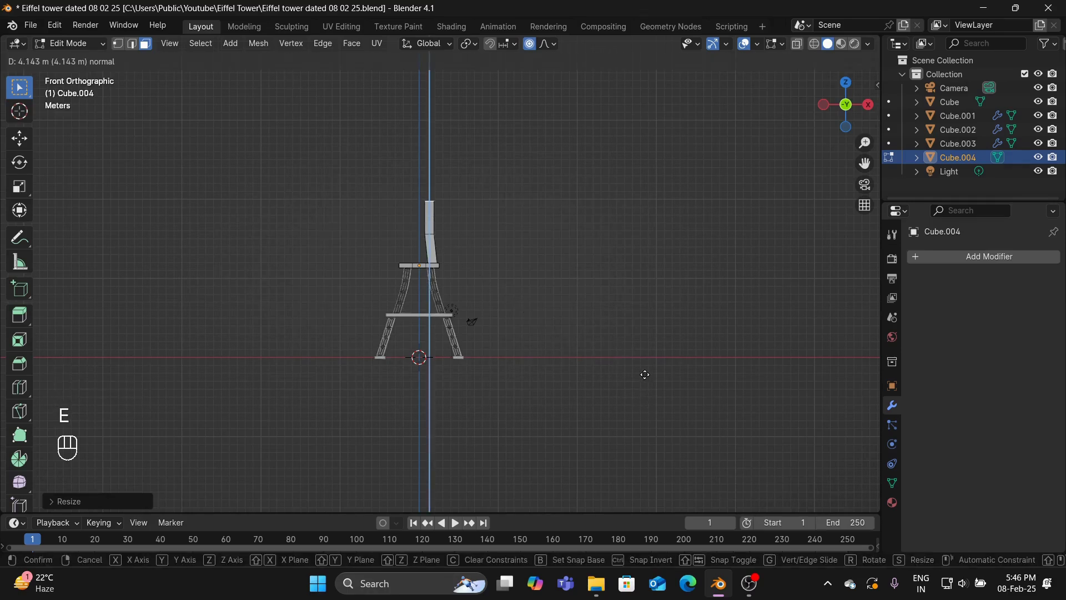
left_click(650, 337)
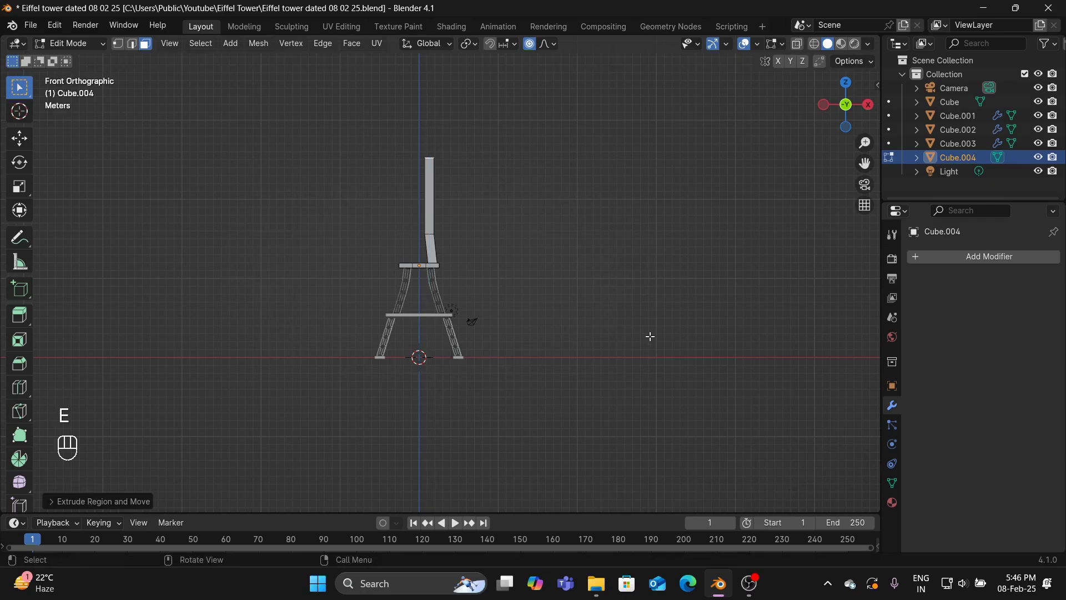
Grow the face selection twice to cover the whole post and separate it from the platform as its own object
scroll(615, 304, "up", 1)
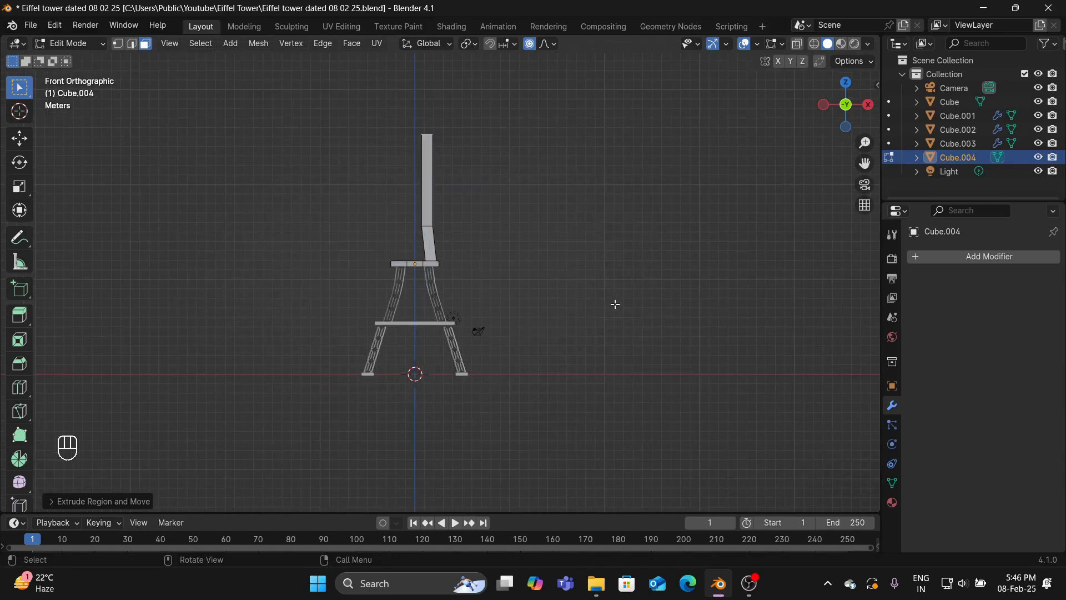
key("ctrl")
key("ctrl+KP_Add")
key("ctrl+KP_Add")
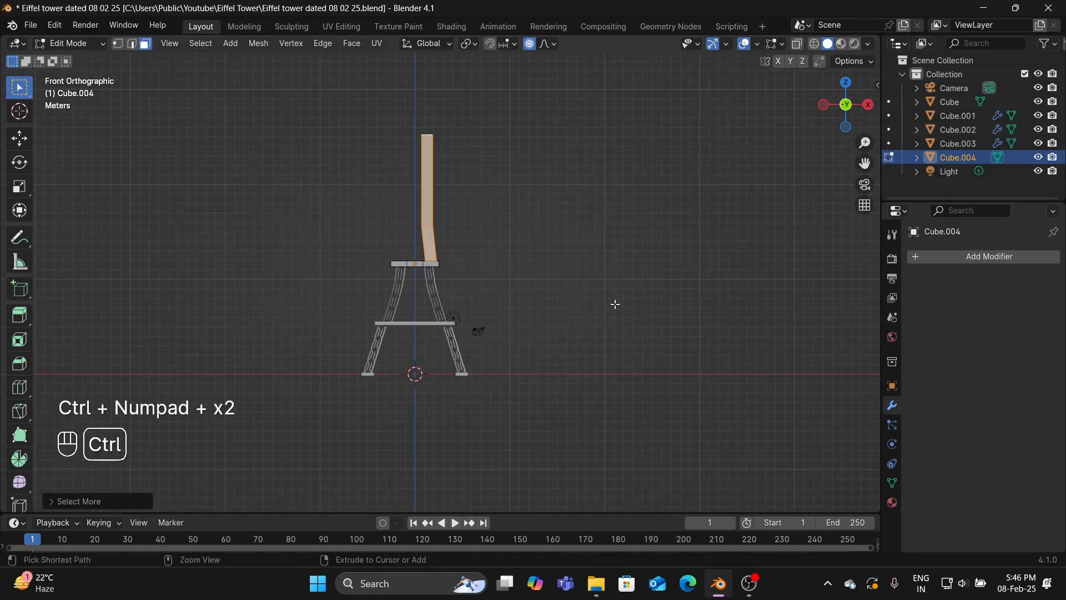
key("p")
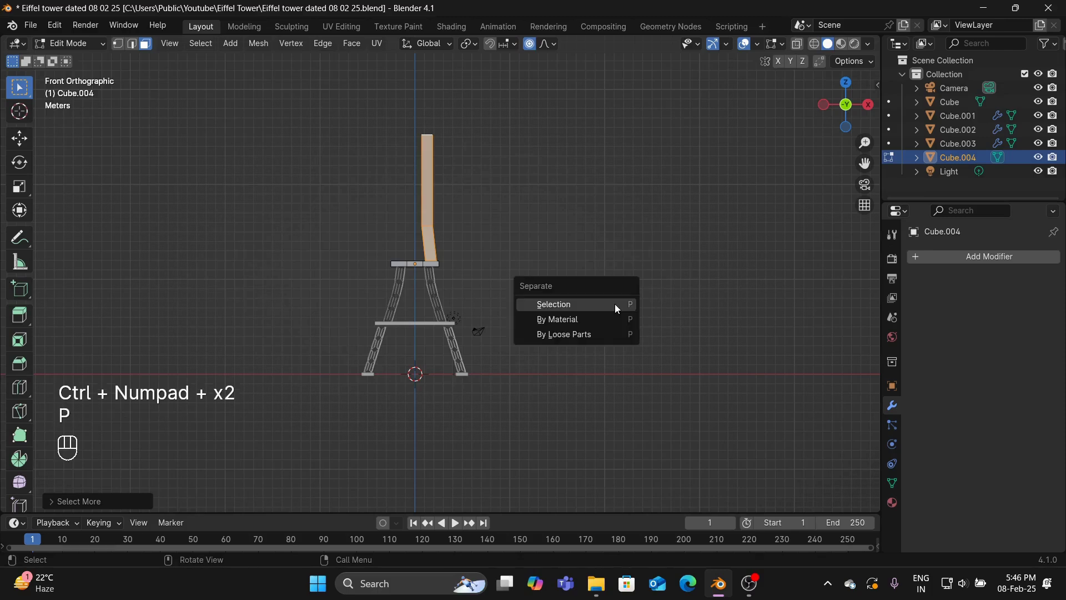
left_click(615, 305)
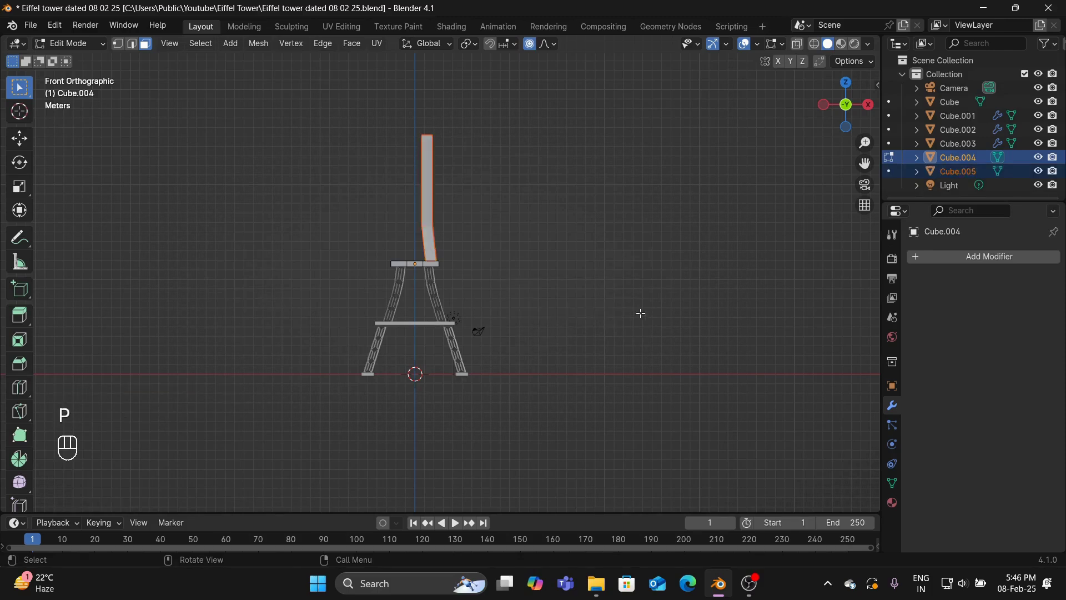
Leave Edit Mode, make the separated post Cube.005 the only selected object, and enter Edit Mode on it
left_click(91, 43)
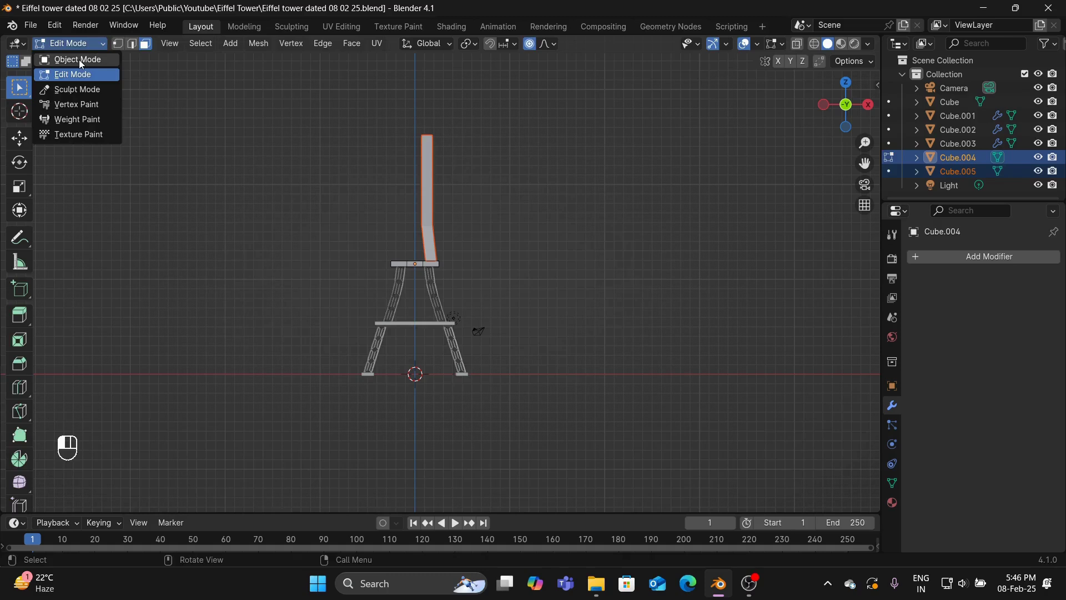
left_click(79, 59)
left_click(950, 171)
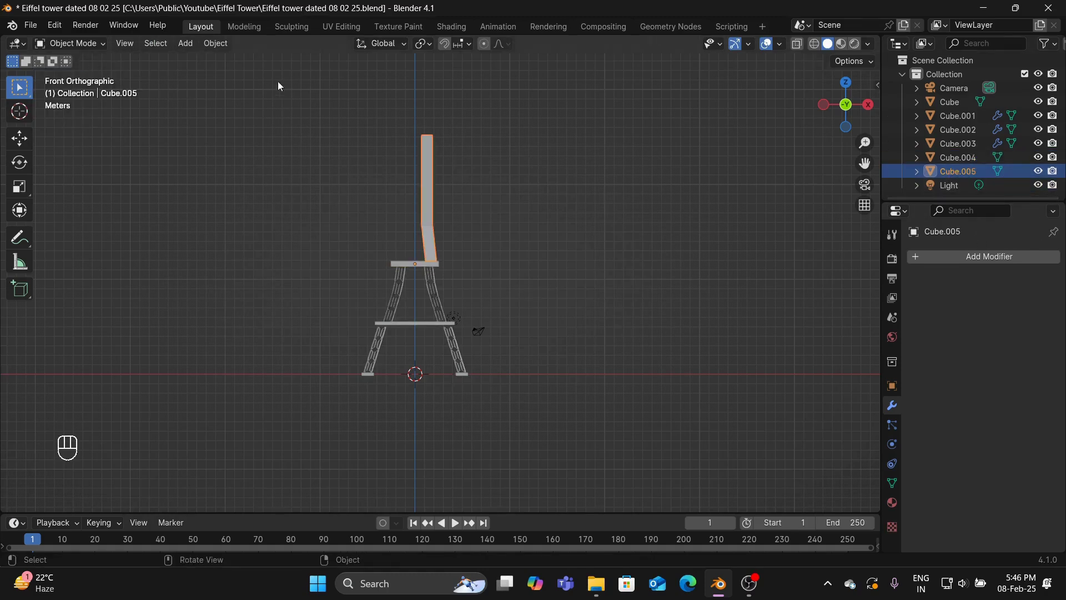
left_click(78, 42)
left_click(84, 74)
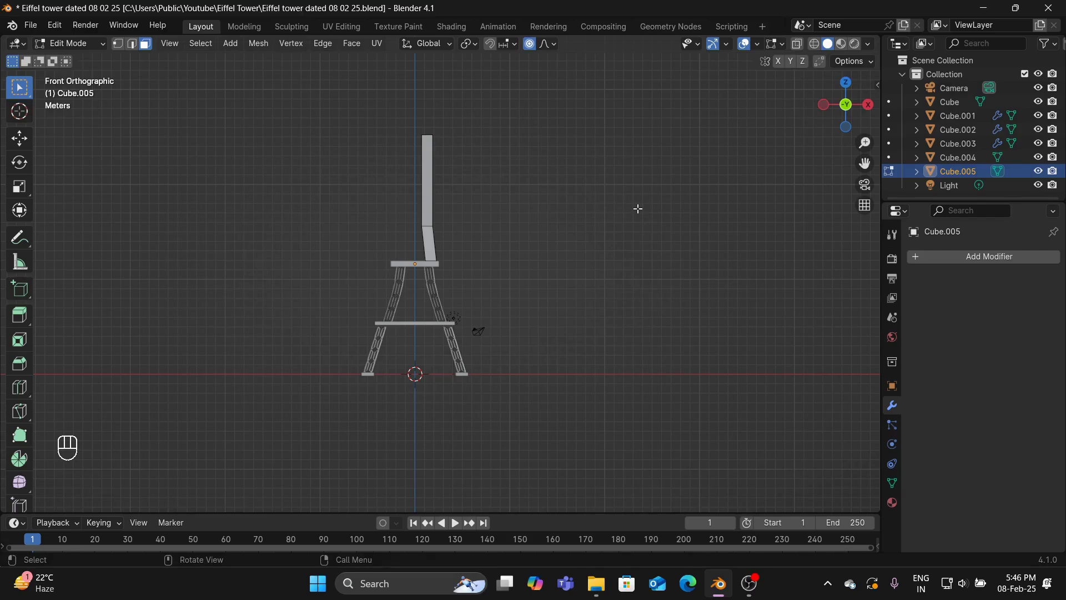
Add one centred loop cut to the post's slanted lower segment and two evenly spaced loop cuts to its vertical upper segment
key("ctrl+r")
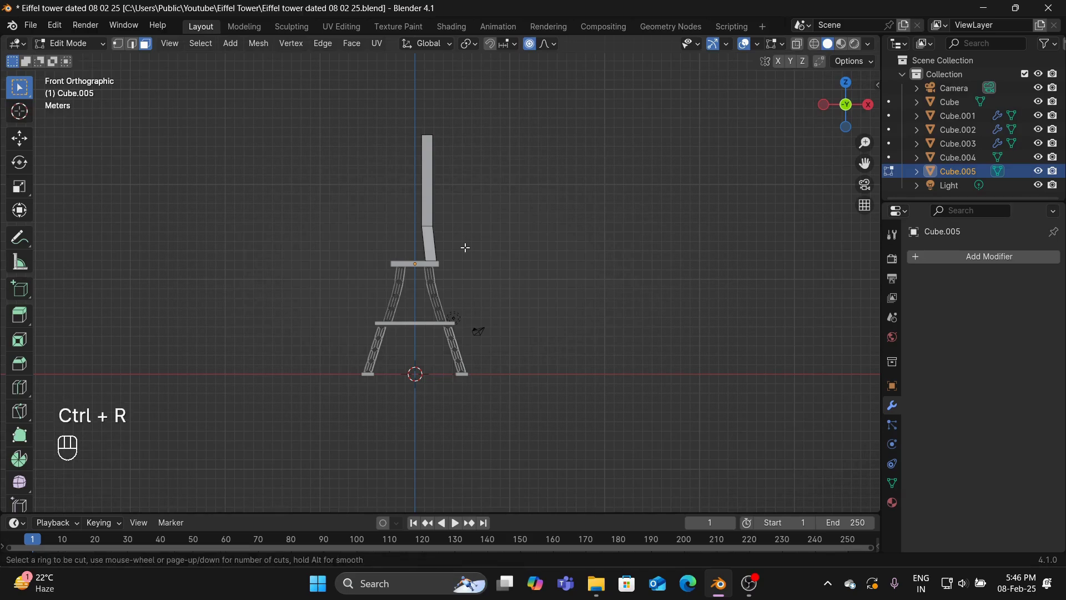
left_click(435, 249)
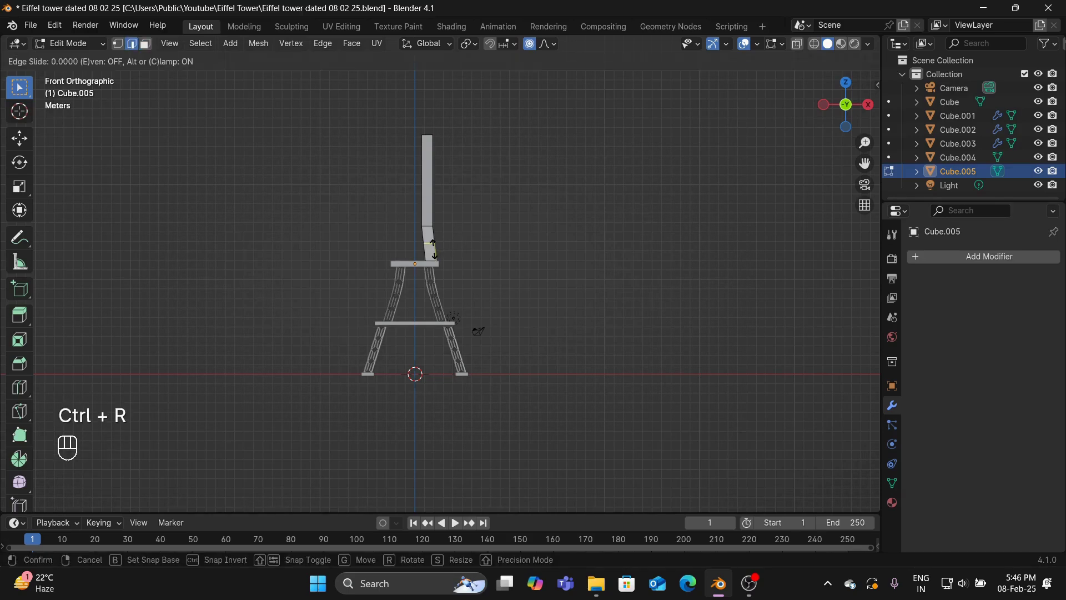
left_click(430, 250)
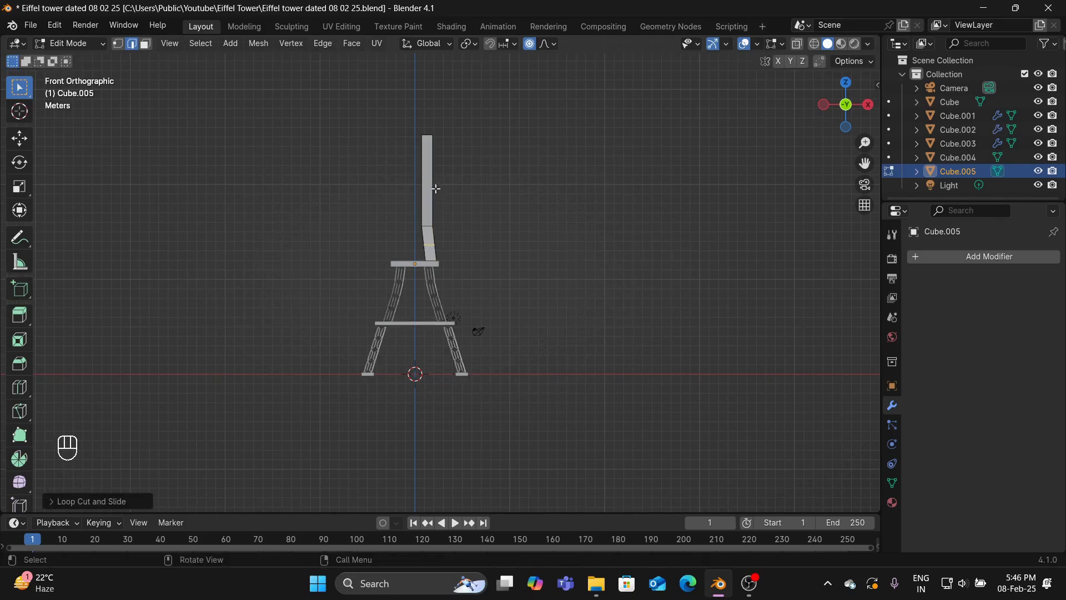
key("ctrl+r")
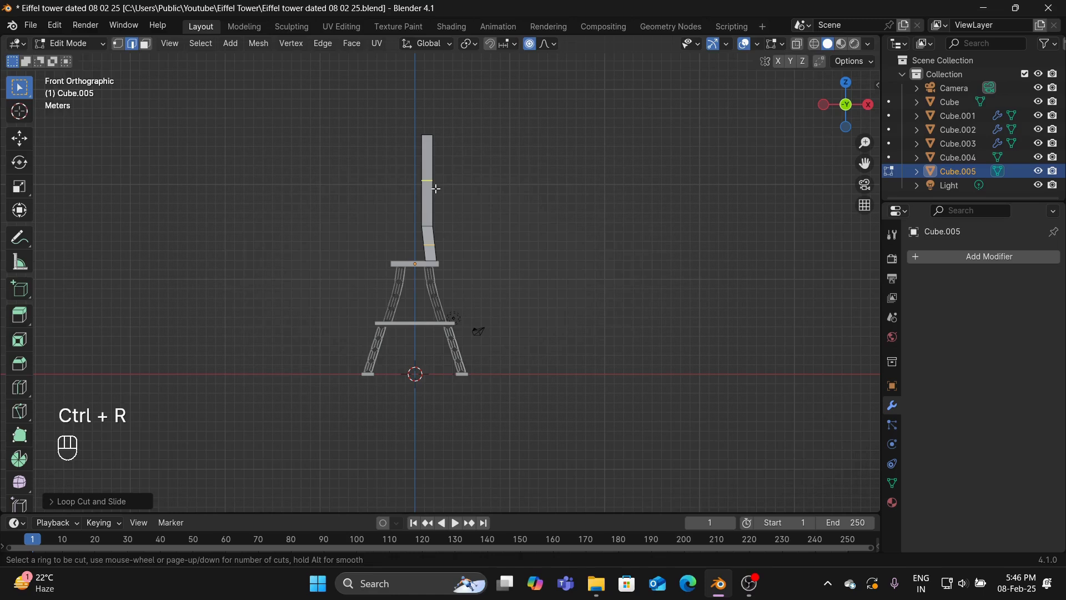
scroll(436, 189, "up", 1)
left_click(436, 189)
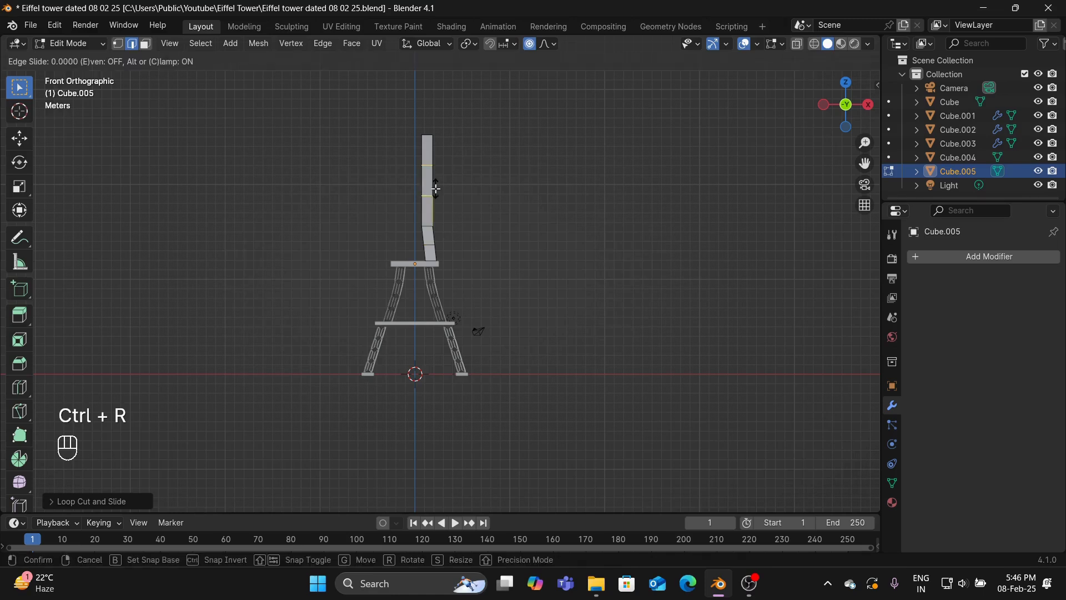
left_click(436, 189)
Select the entire post mesh and set the transform orientation to Normal with Individual Origins as the pivot point
middle_click_drag(478, 178, 579, 224)
key("a")
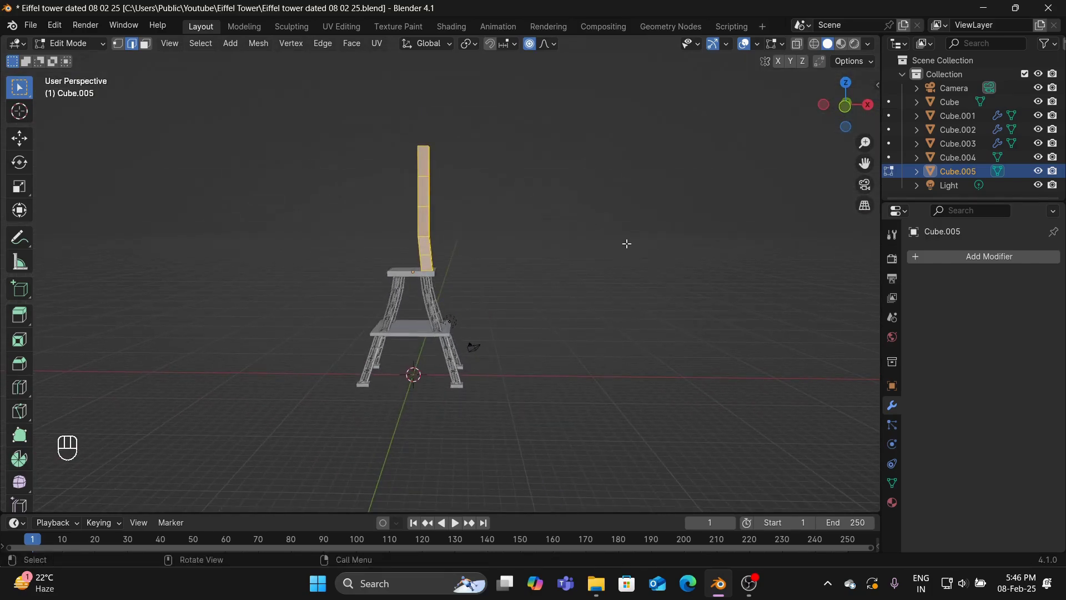
left_click(450, 44)
left_click(406, 116)
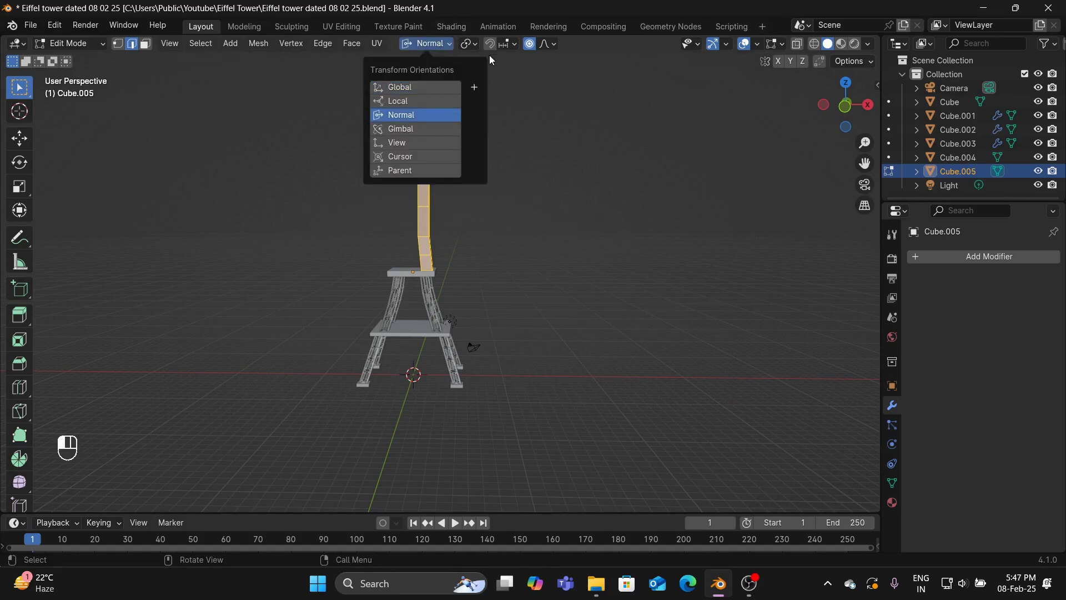
left_click(479, 44)
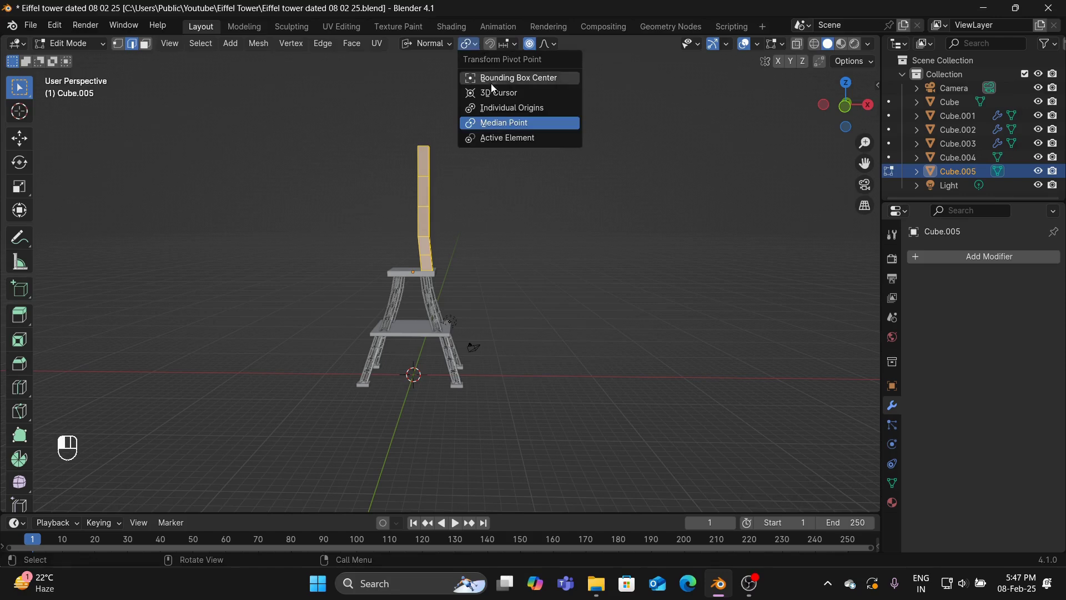
left_click(492, 109)
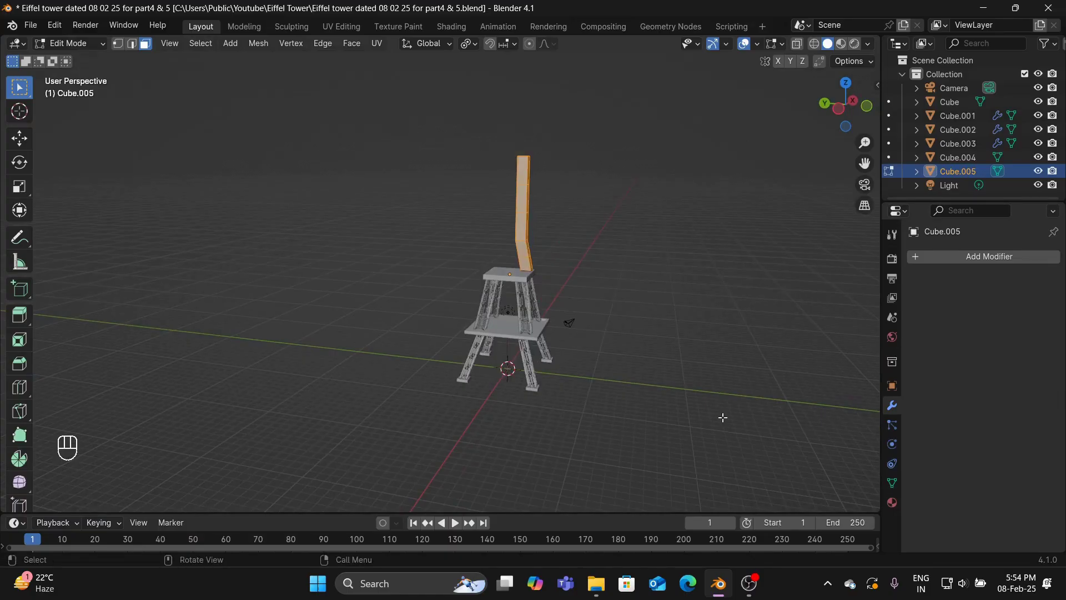
key("i")
key("i")
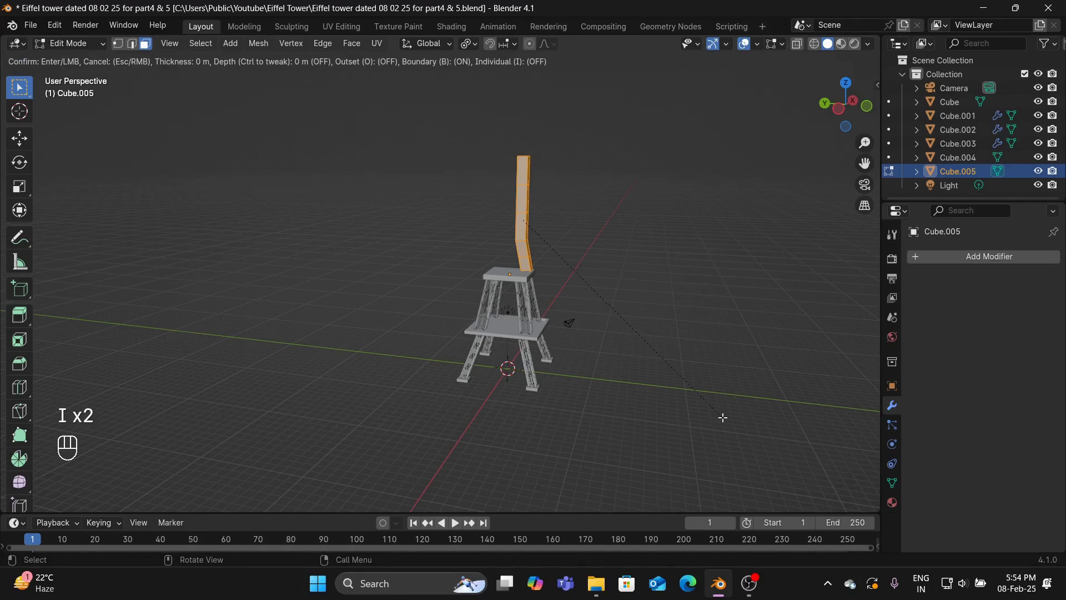
key("i")
left_click(676, 393)
key("ctrl+z")
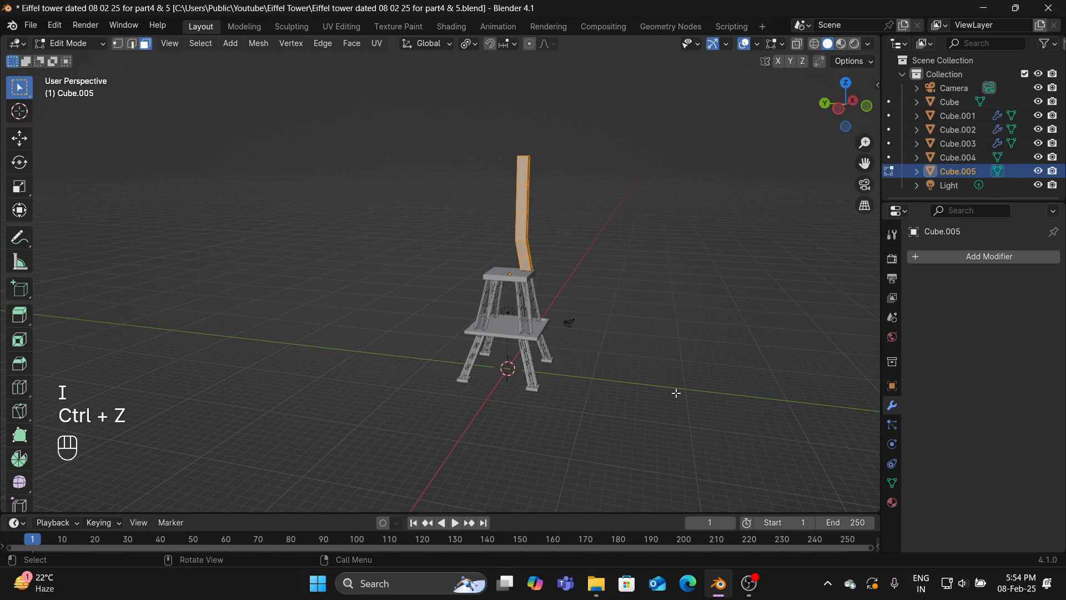
Inset the post's selected faces individually by about 0.13 m and isolate the post in local view
key("i")
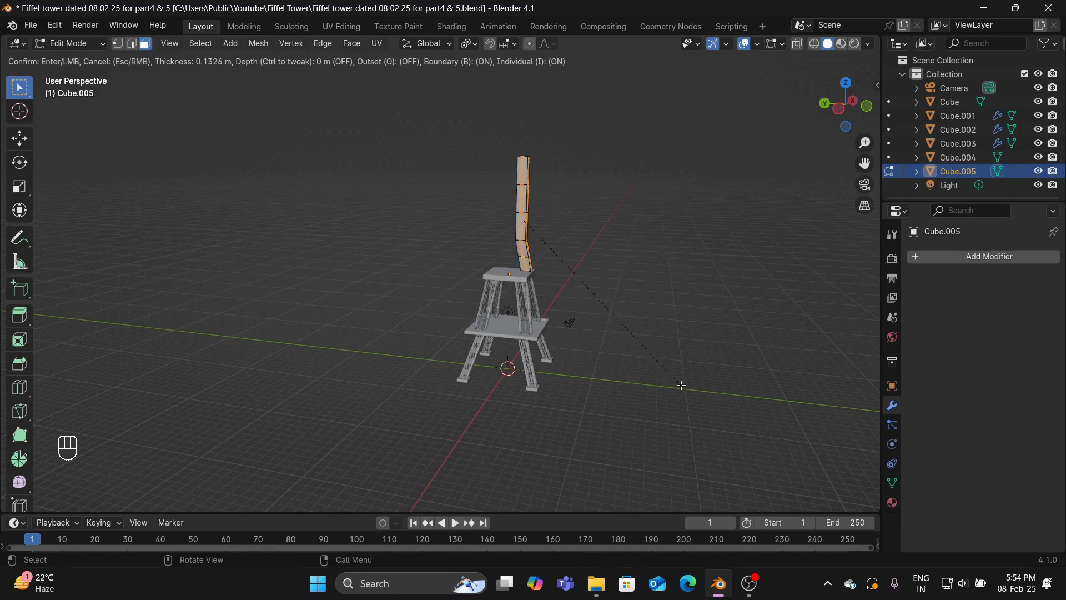
left_click(682, 386)
key("KP_Divide")
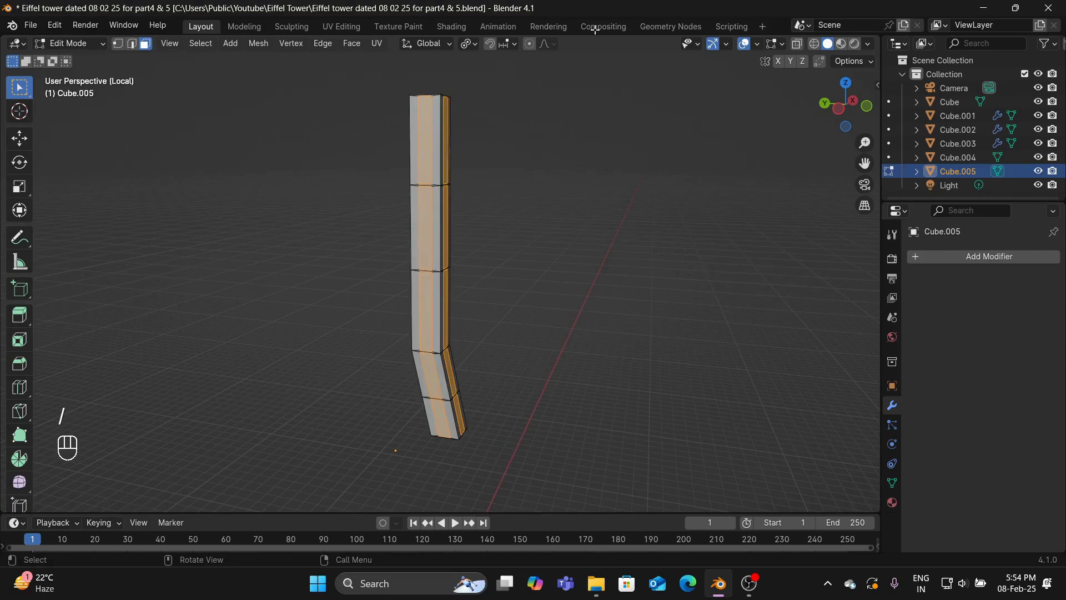
Set the transform orientation to Local and choose Individual Origins as the pivot point
left_click(448, 44)
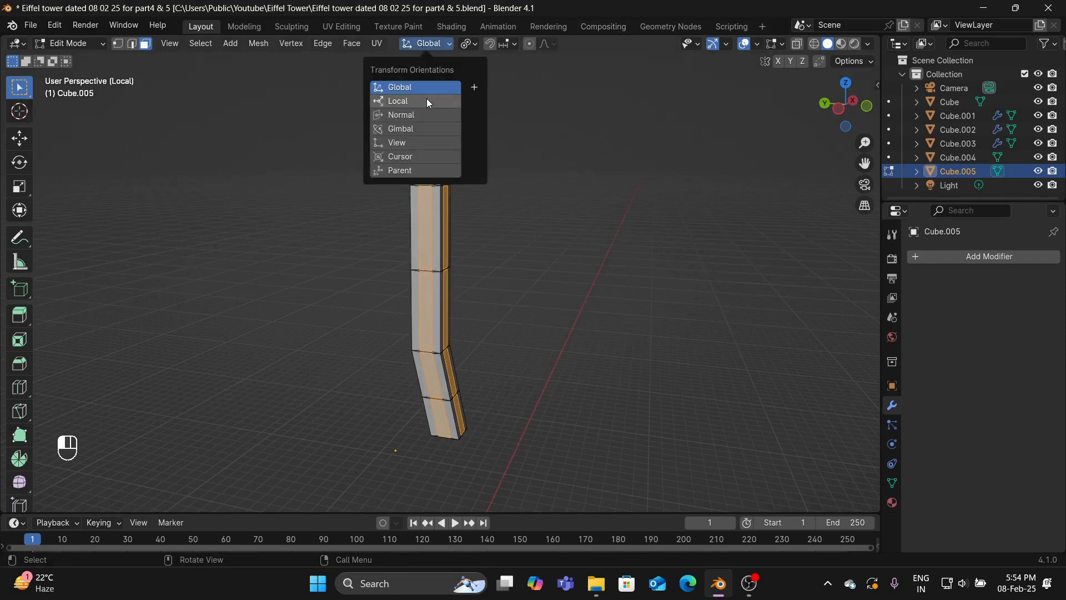
left_click(429, 101)
left_click(470, 44)
left_click(473, 45)
left_click(473, 44)
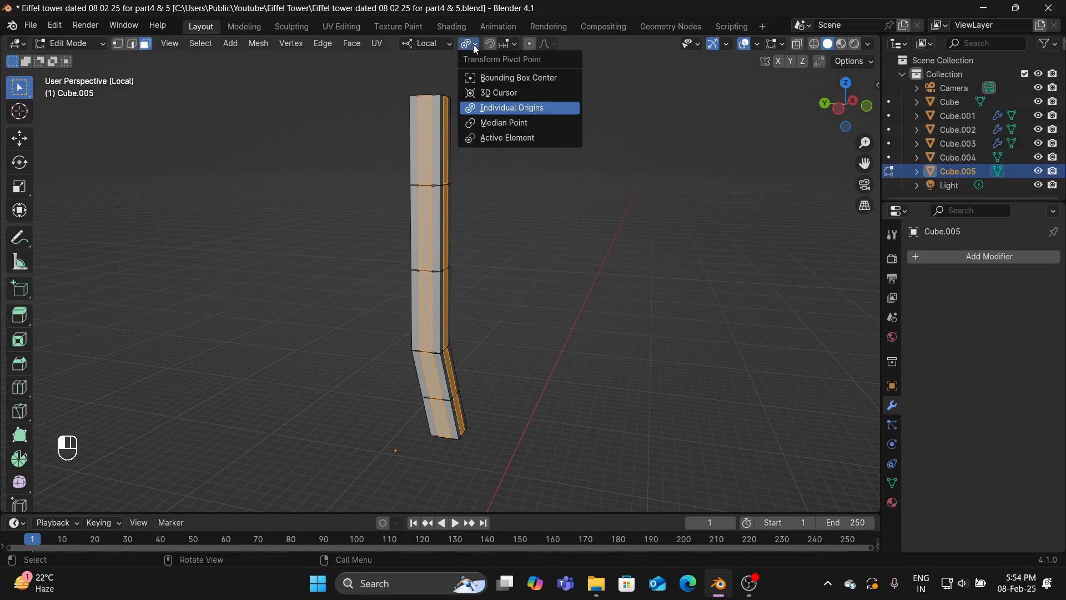
left_click(506, 109)
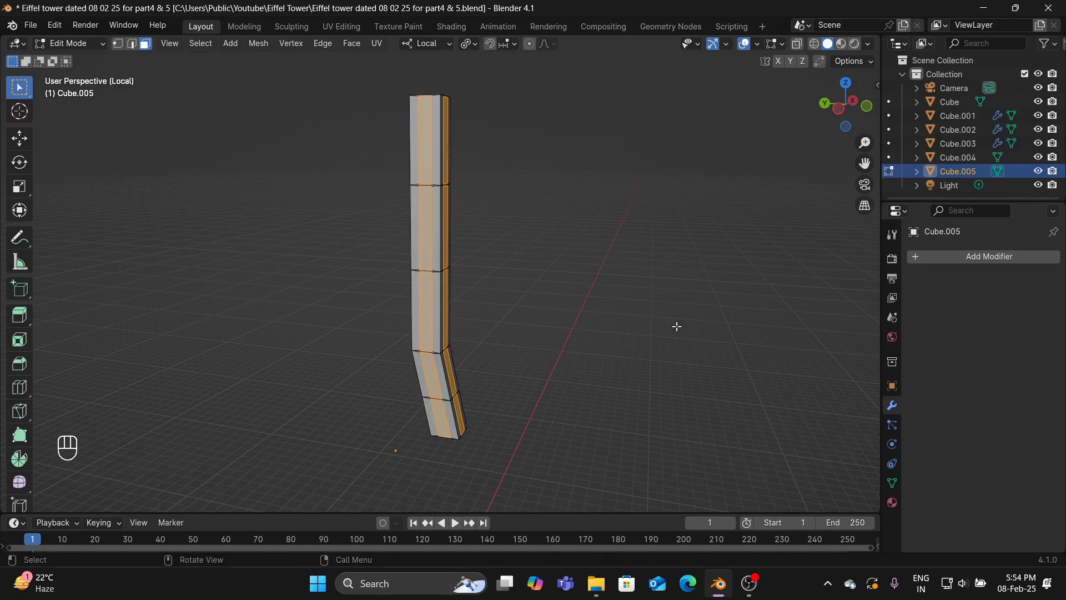
Scale down the post's inset faces about their individual origins to widen the borders between panels
key("s")
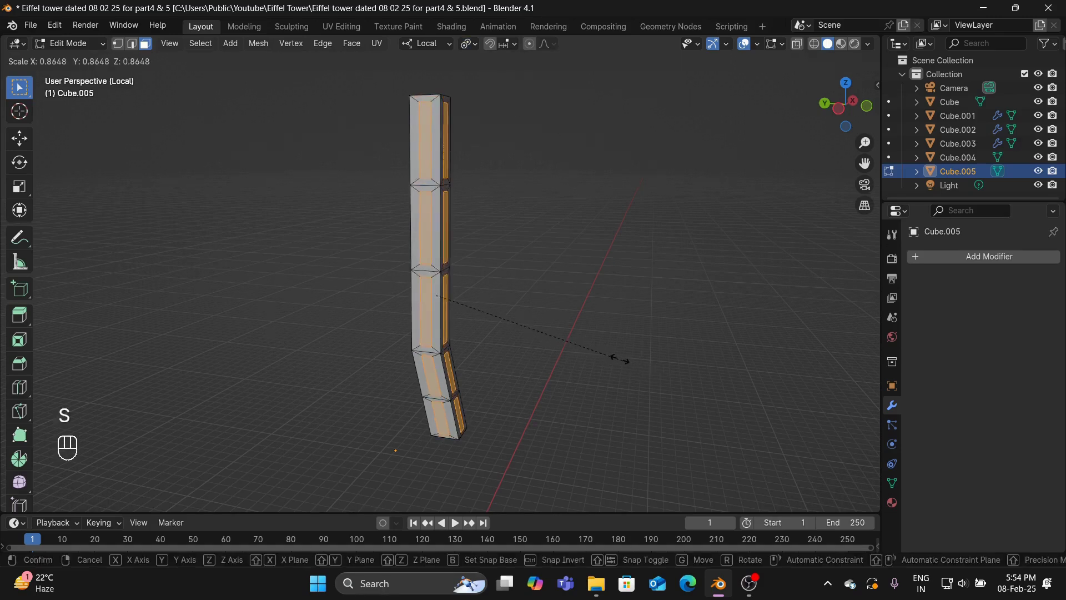
left_click(595, 332)
middle_click_drag(617, 328, 72, 115)
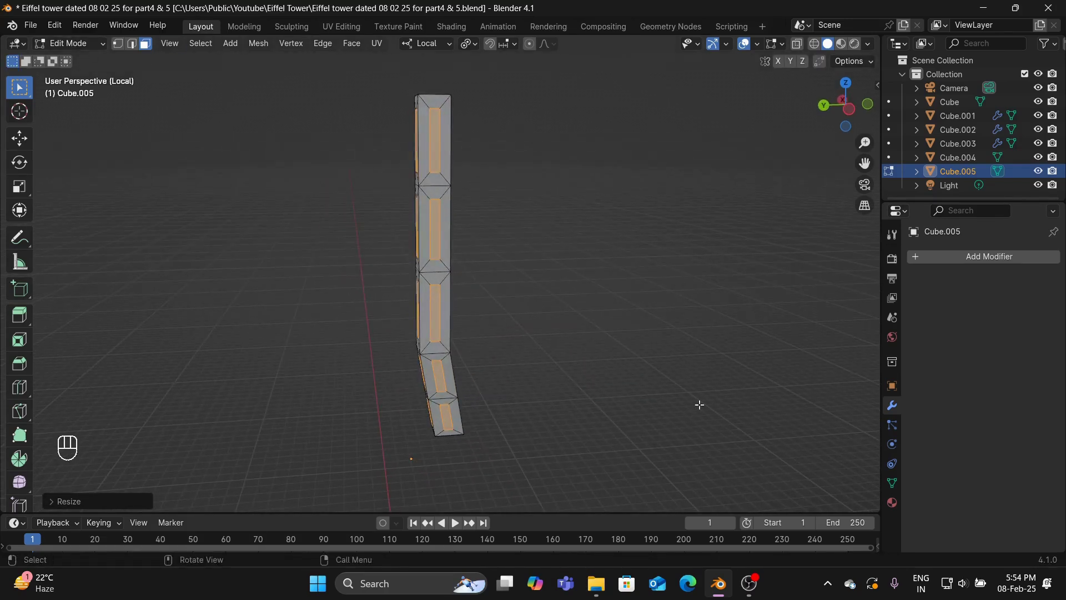
Return the post to Object Mode and add a Wireframe modifier to it
left_click(69, 51)
left_click(74, 60)
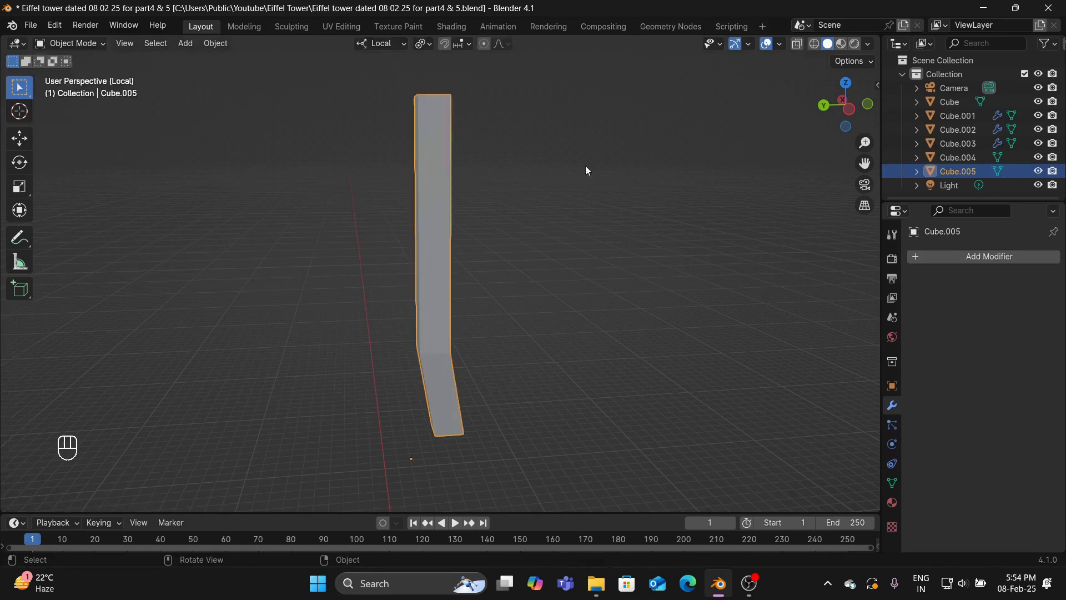
left_click(987, 256)
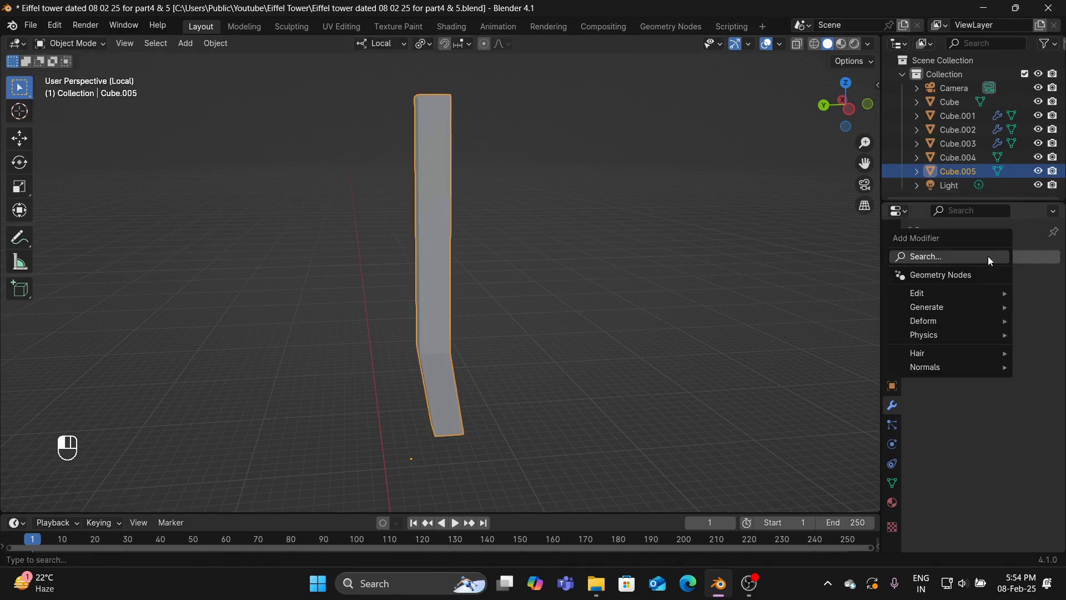
left_click(988, 255)
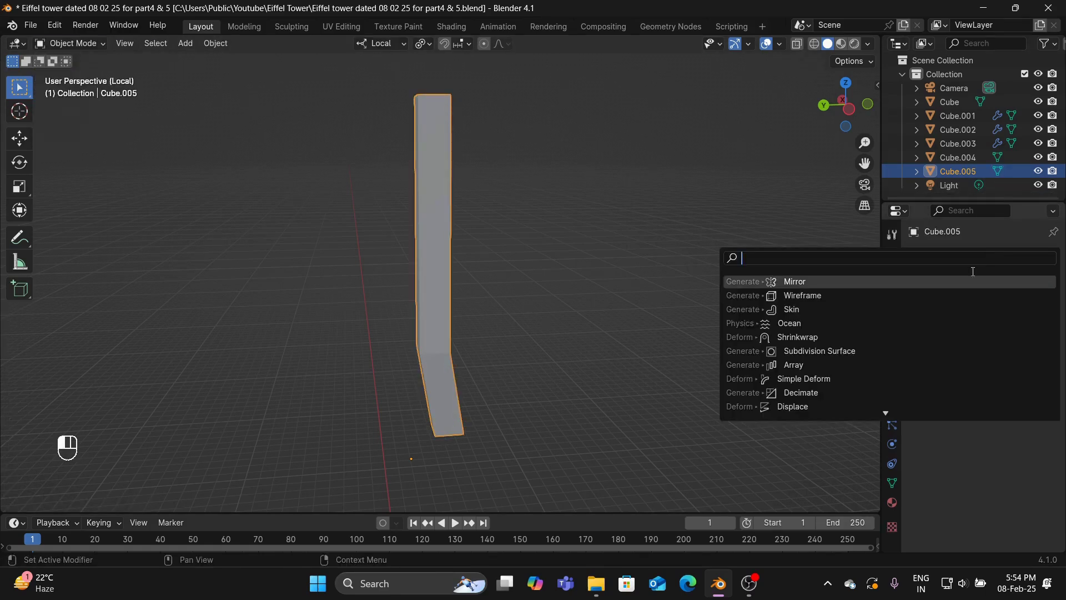
left_click(828, 295)
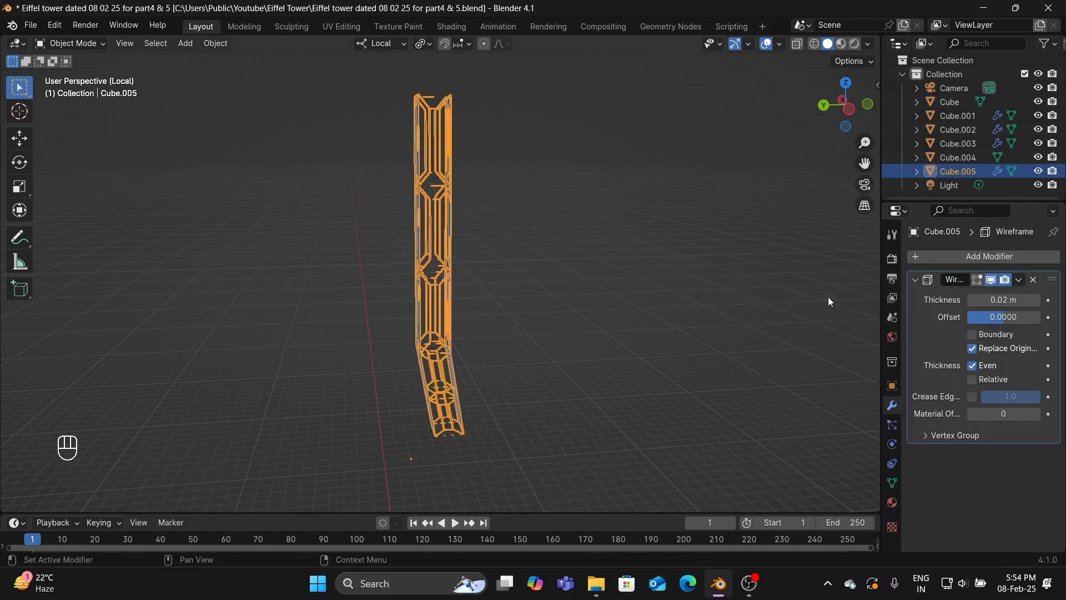
Try Wireframe thicknesses of 0.03 m and 0.04 m on the isolated post
left_click(1003, 300)
left_click(998, 302)
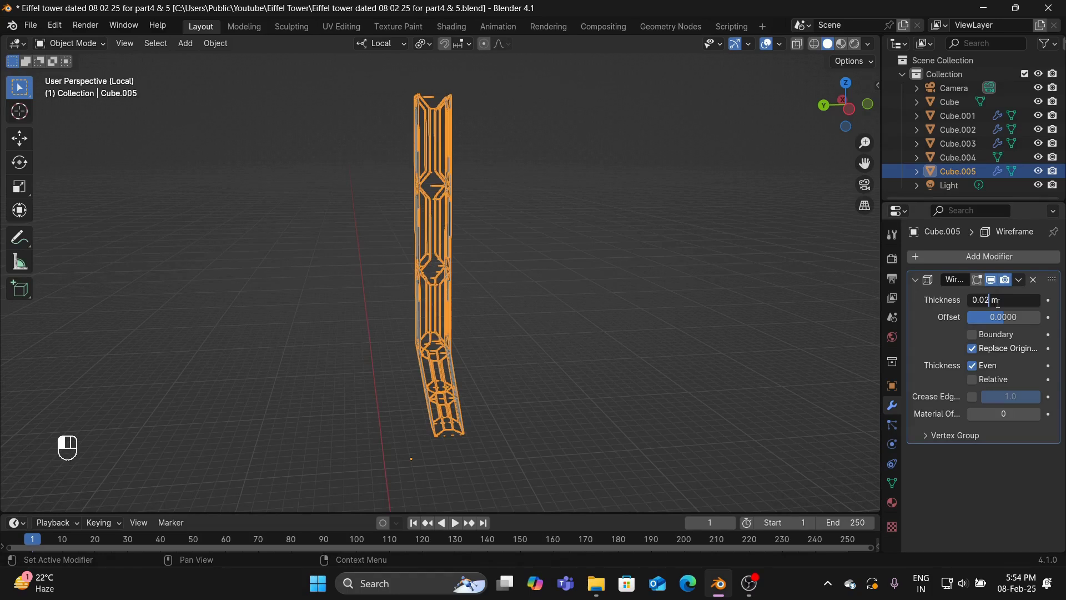
left_click(649, 289)
middle_click_drag(642, 253, 656, 311)
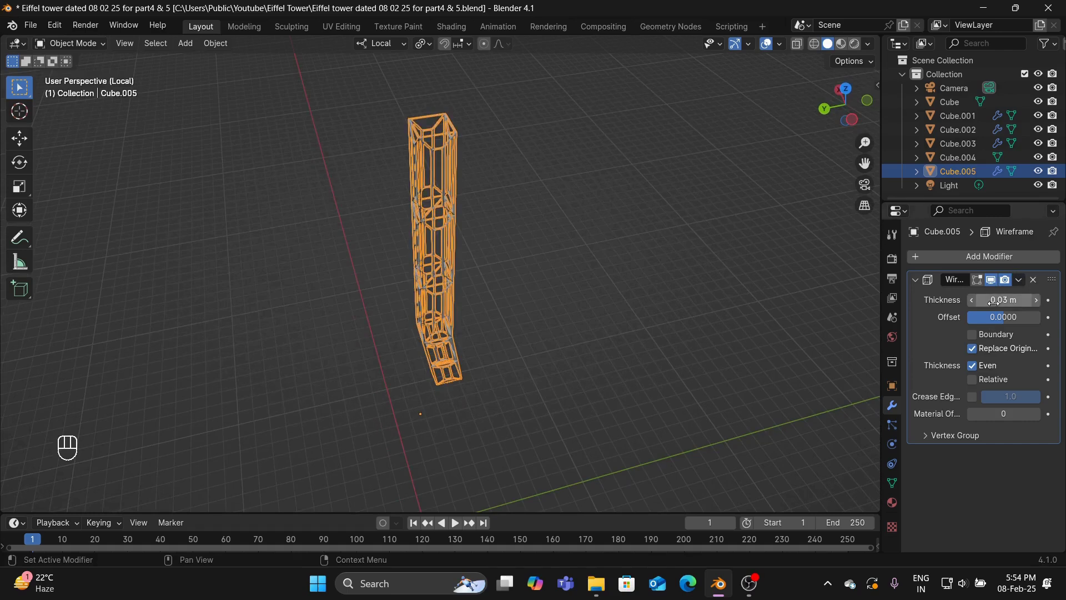
left_click(994, 301)
left_click(985, 300)
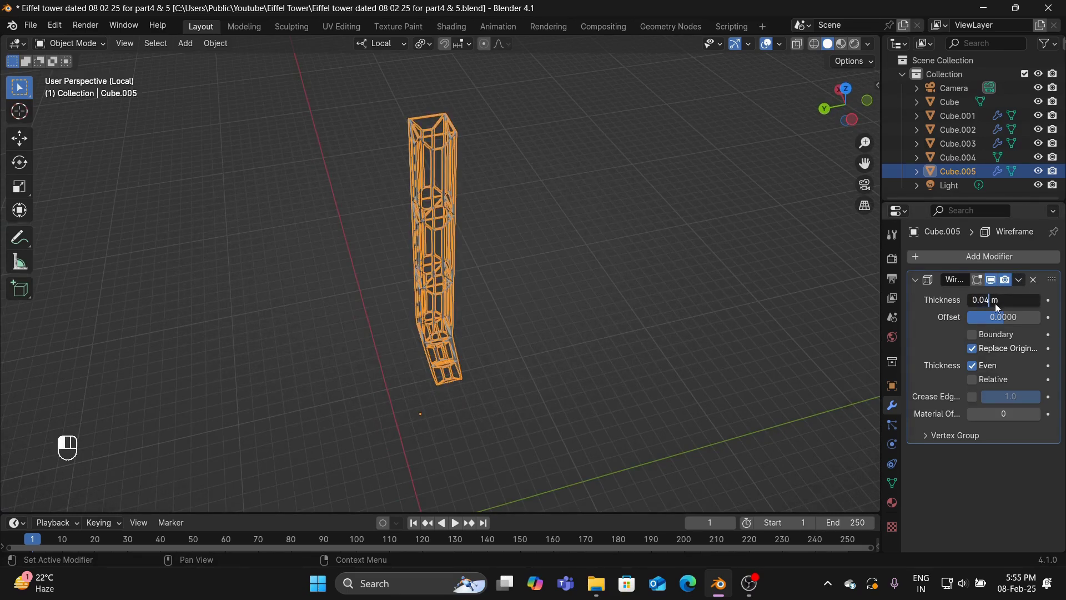
type("4")
key("Return")
middle_click_drag(561, 288, 537, 204)
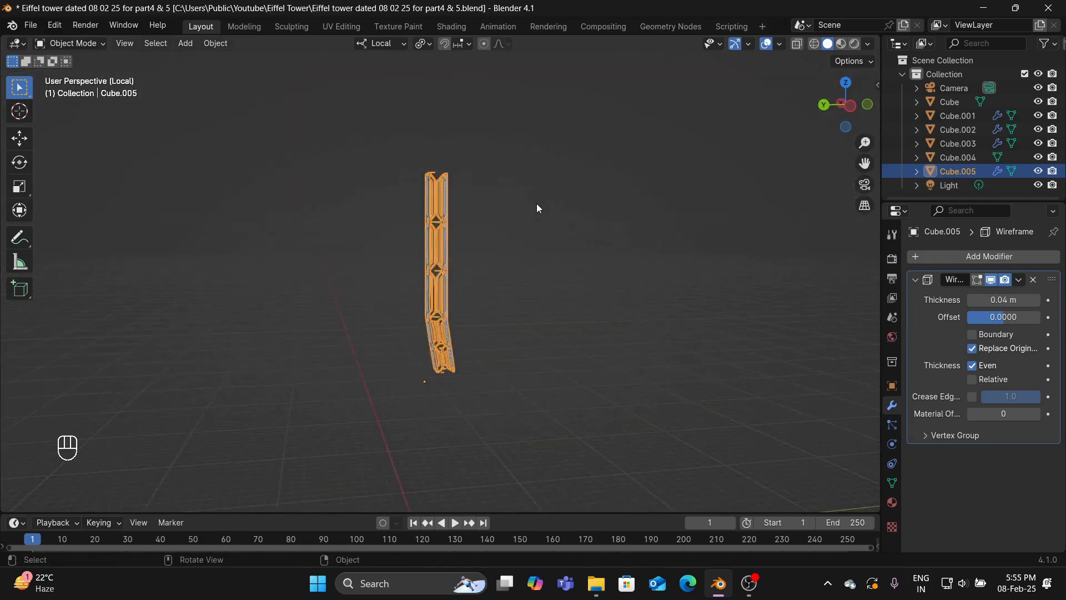
Leave local view to bring back the whole tower and deselect the post
key("slash")
left_click(602, 246)
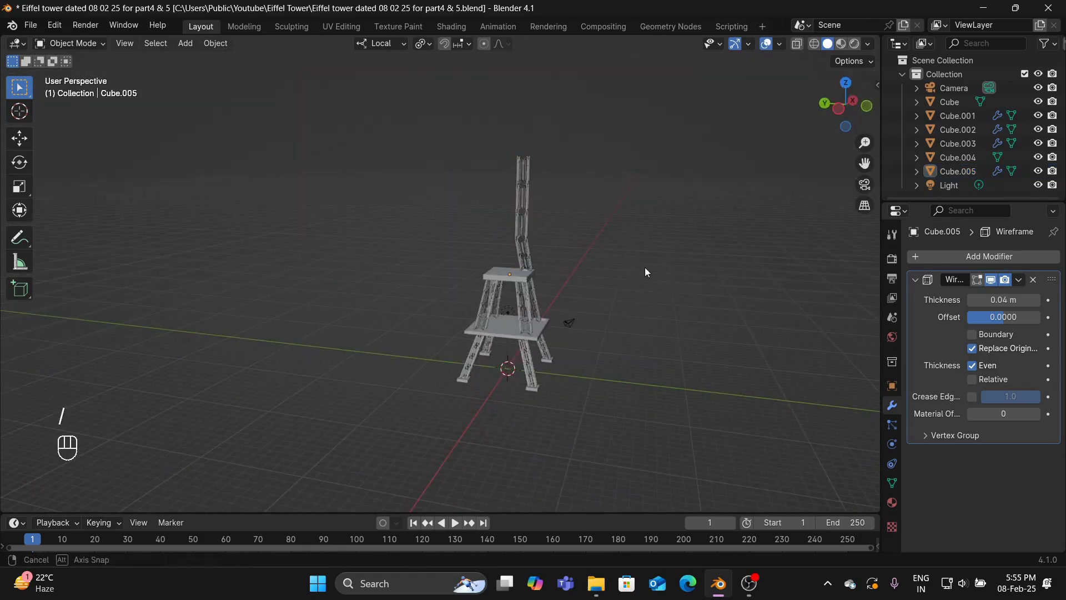
middle_click_drag(644, 268, 678, 281)
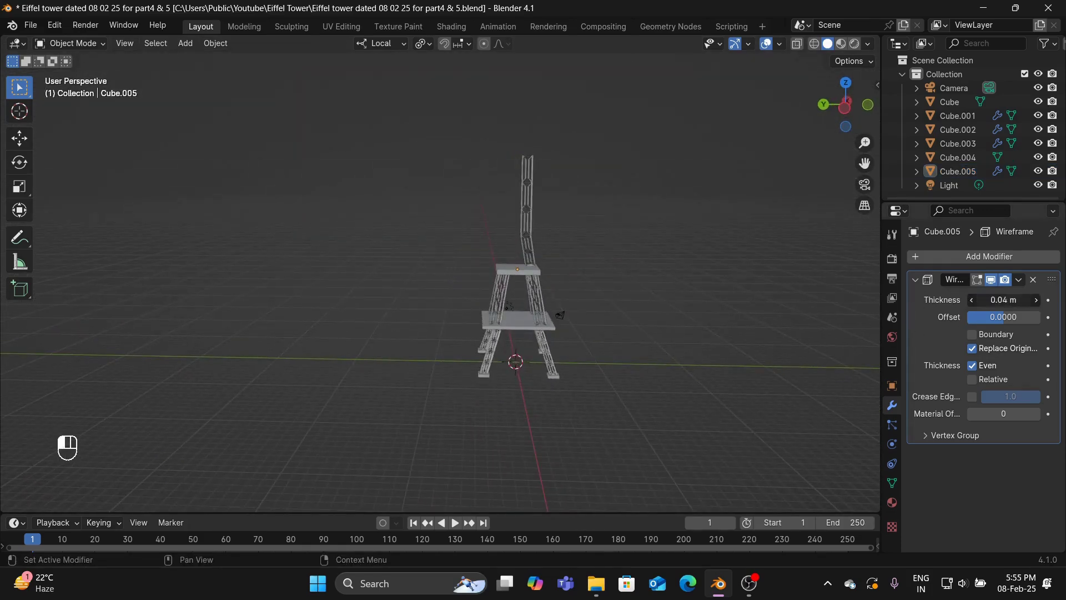
Set the post's Wireframe thickness to 0.048 m and inspect the struts from above
left_click(992, 299)
left_click(992, 300)
type("8")
key("Return")
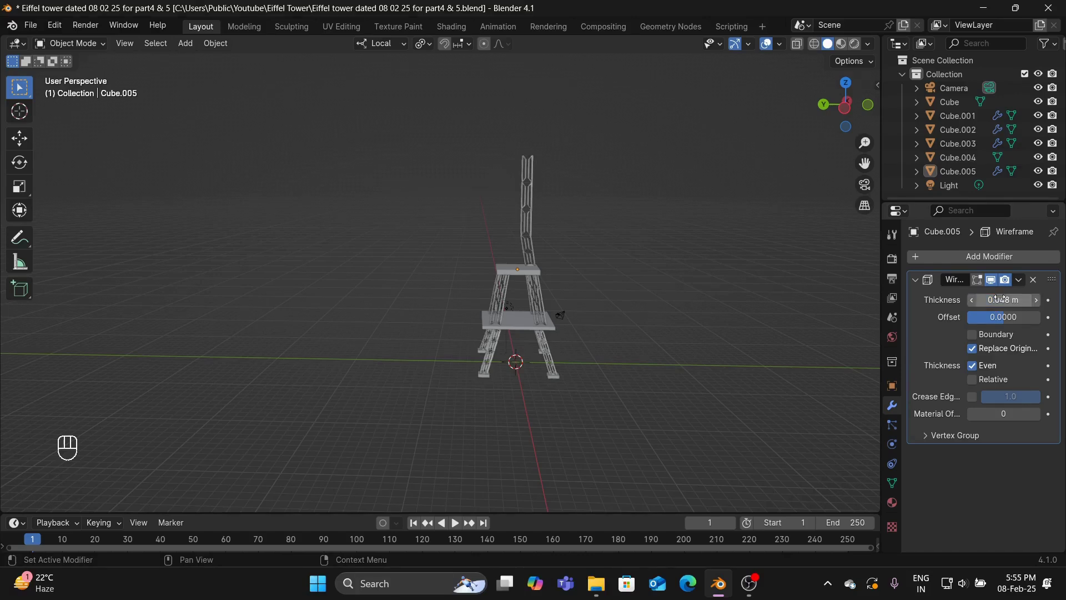
middle_click_drag(537, 176, 593, 255)
scroll(614, 210, "up", 3)
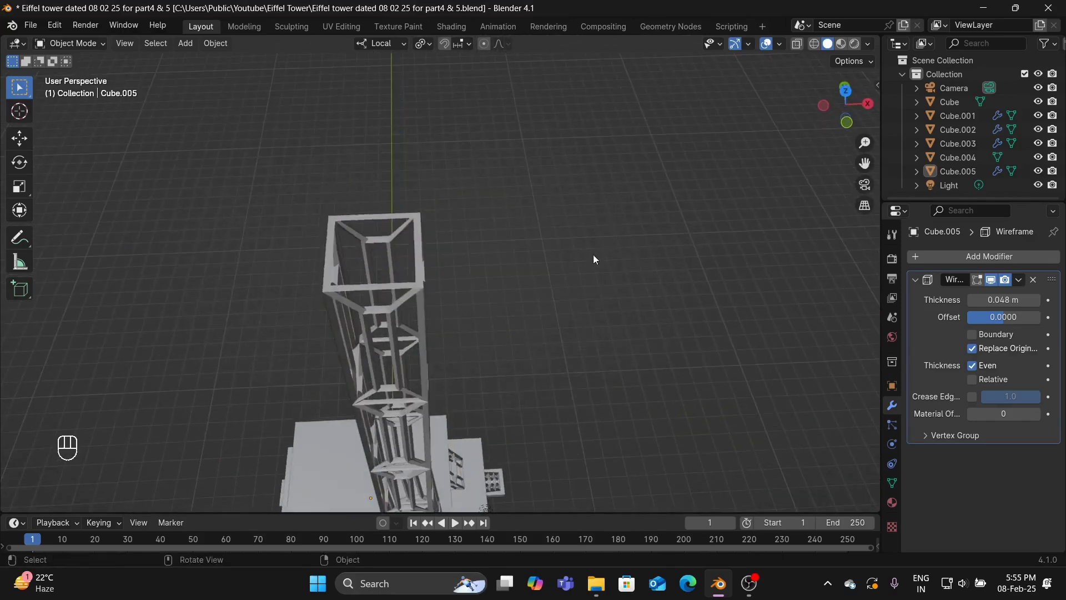
Set the post's Wireframe thickness to 0.06 m and apply the modifier
left_click(992, 300)
key("BackSpace")
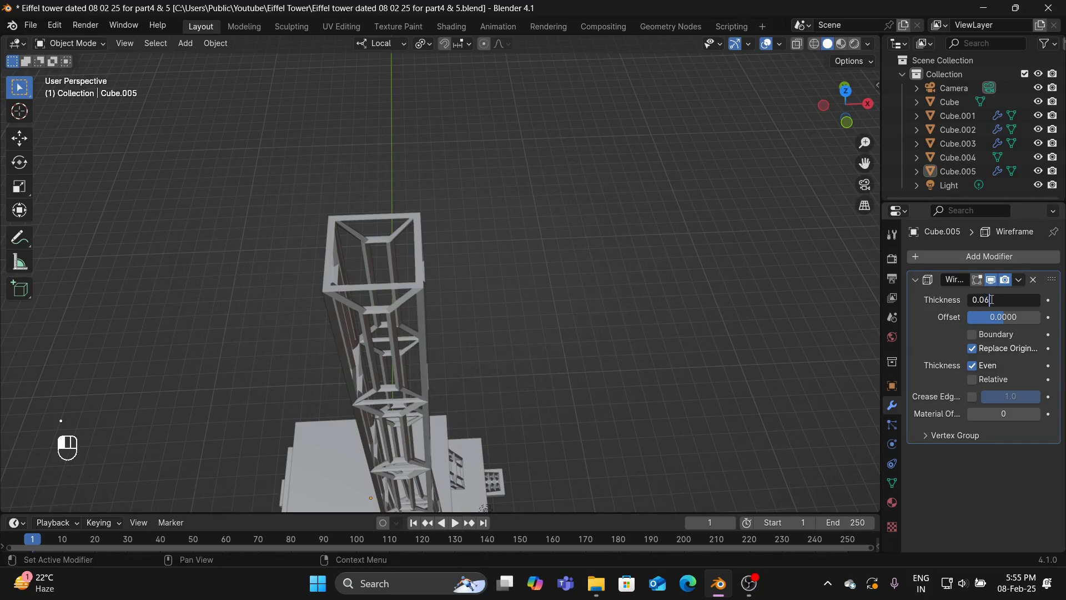
key("Return")
middle_click_drag(491, 311, 567, 289)
scroll(541, 231, "down", 5)
left_click(1019, 280)
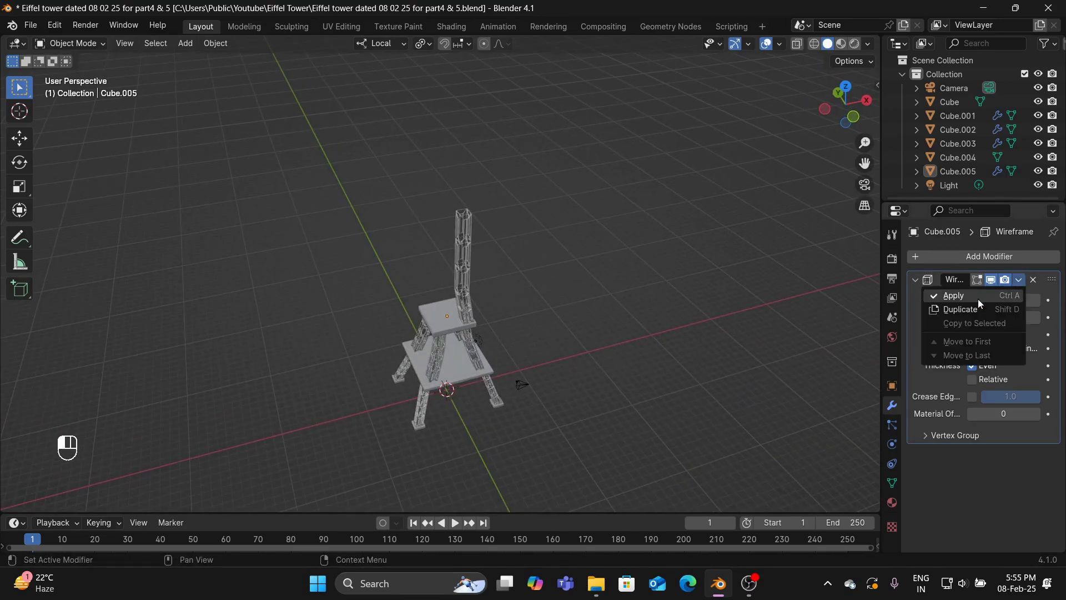
left_click(977, 298)
Add a Mirror modifier to the upper post and mirror it on both the X and Y axes
left_click(460, 280)
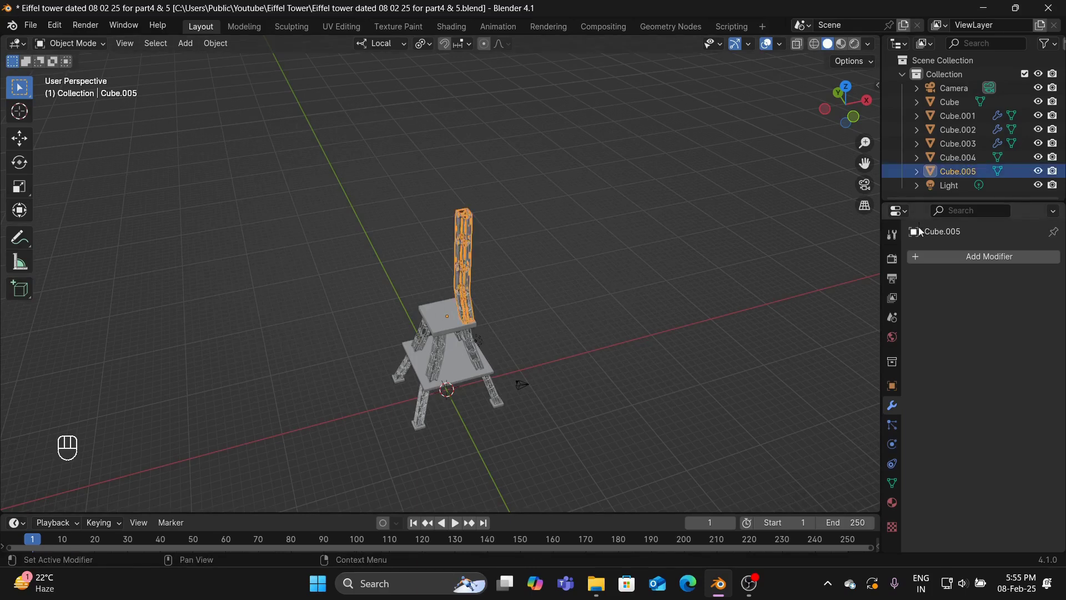
left_click(970, 257)
left_click(938, 259)
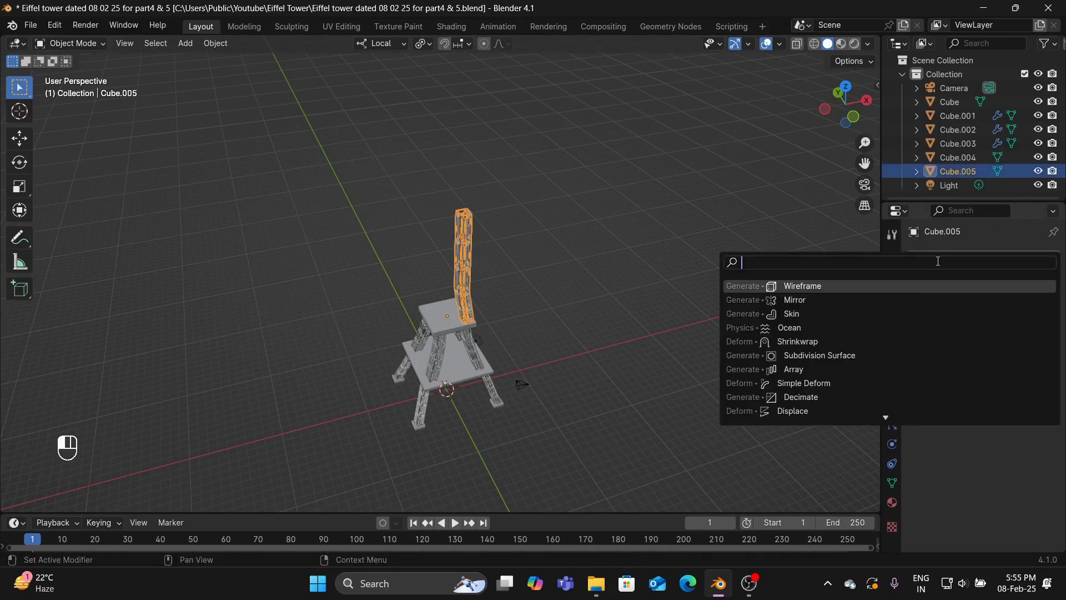
left_click(810, 306)
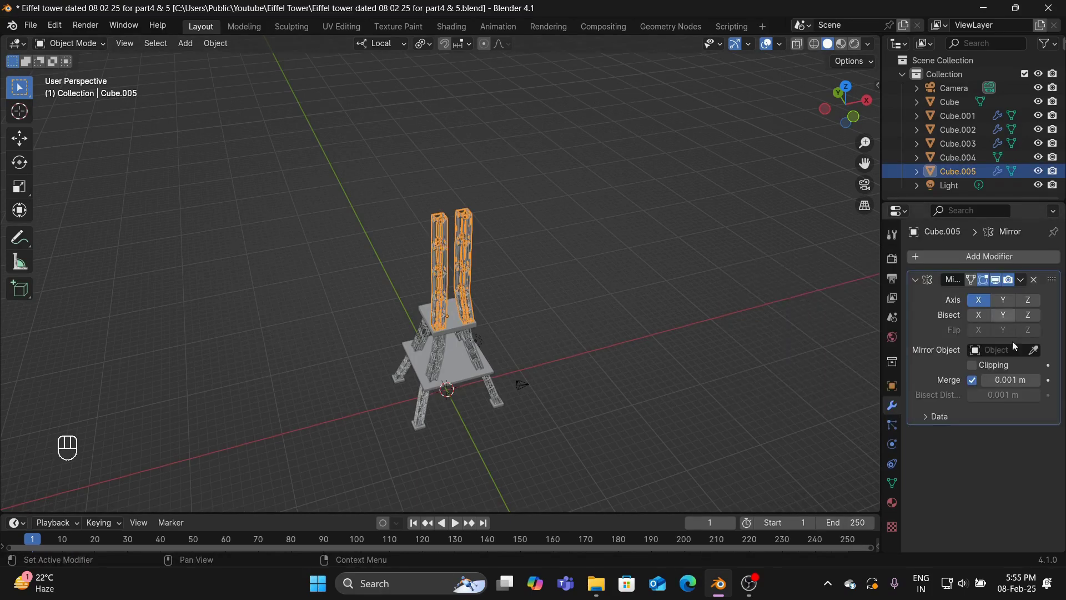
left_click(1002, 299)
middle_click_drag(533, 247, 537, 175)
left_click(465, 216)
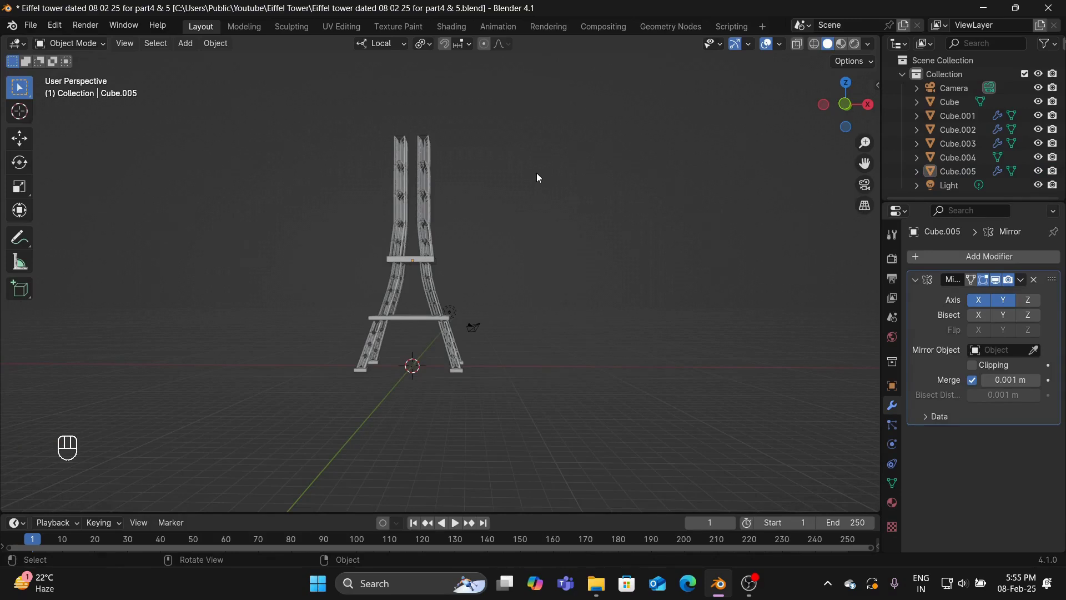
middle_click_drag(538, 177, 482, 278)
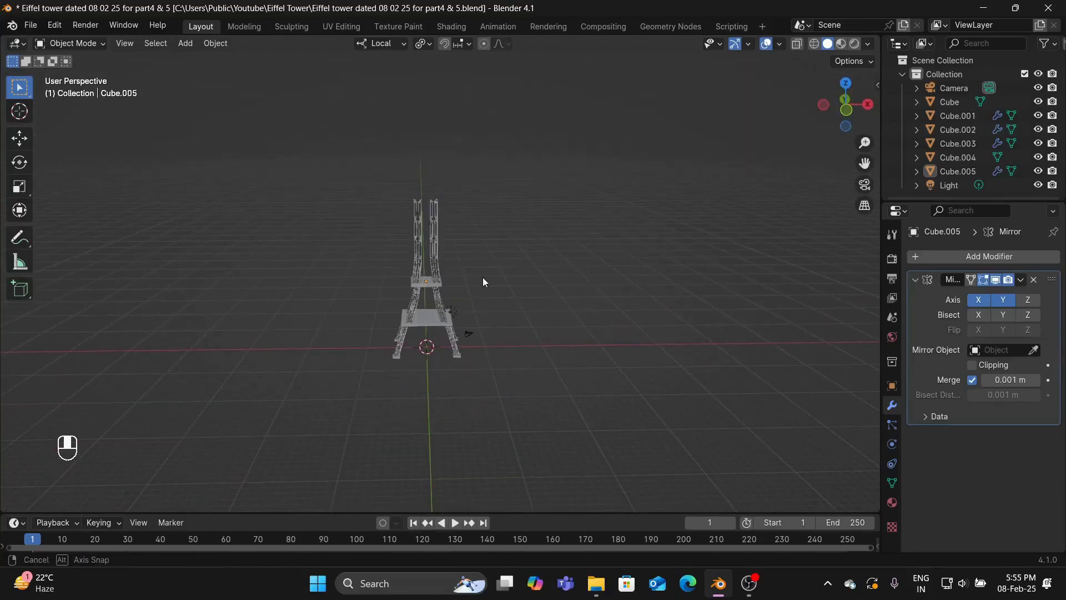
Try placing a duplicate of the upper platform at the tops of the posts, and delete the copy
left_click(423, 286)
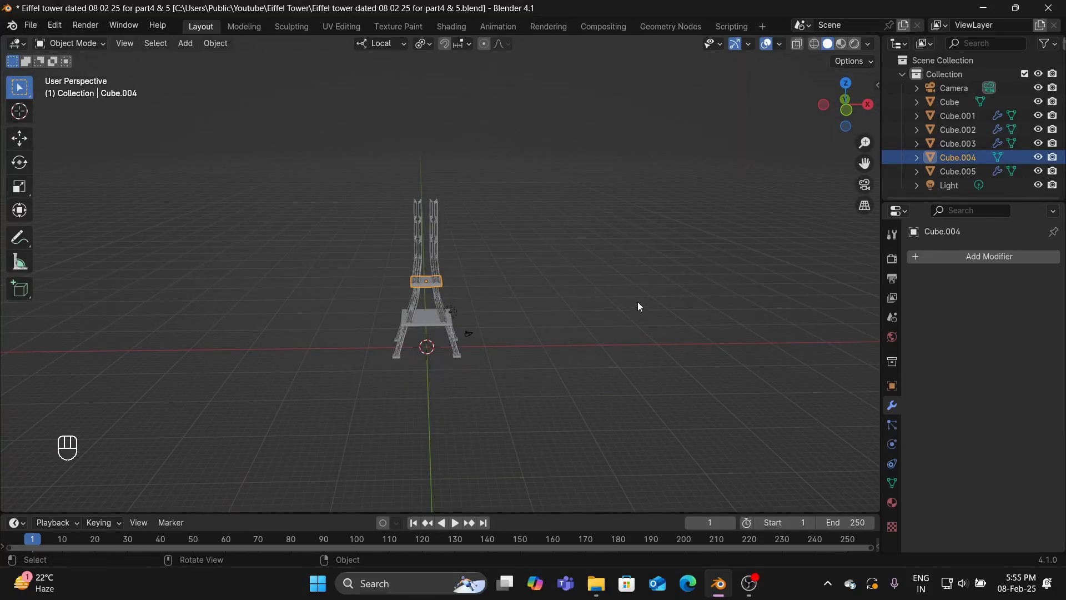
key("shift+d")
right_click(660, 286)
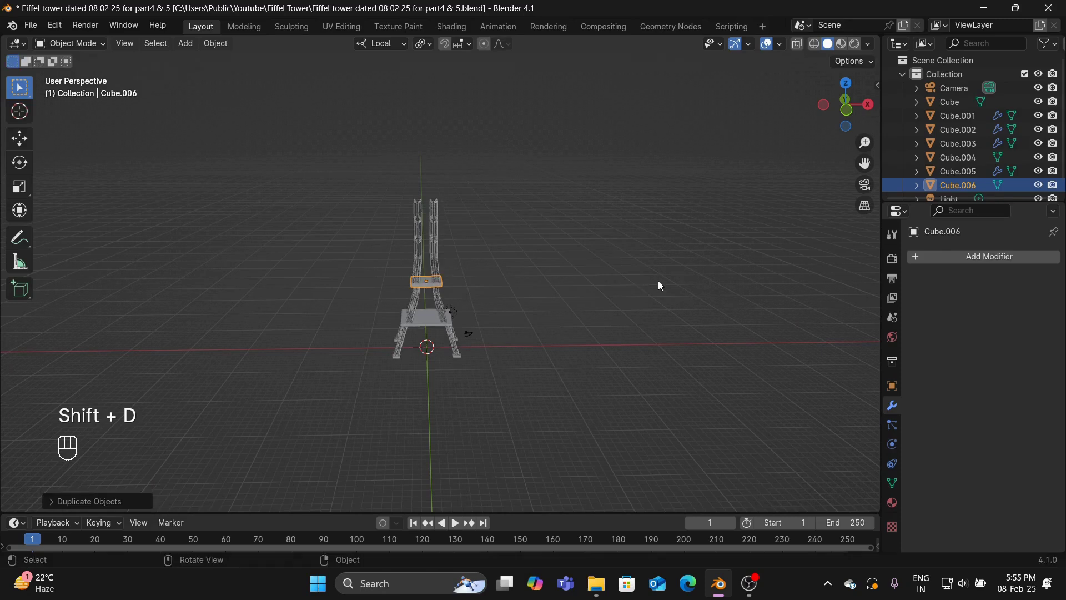
key("g")
key("z")
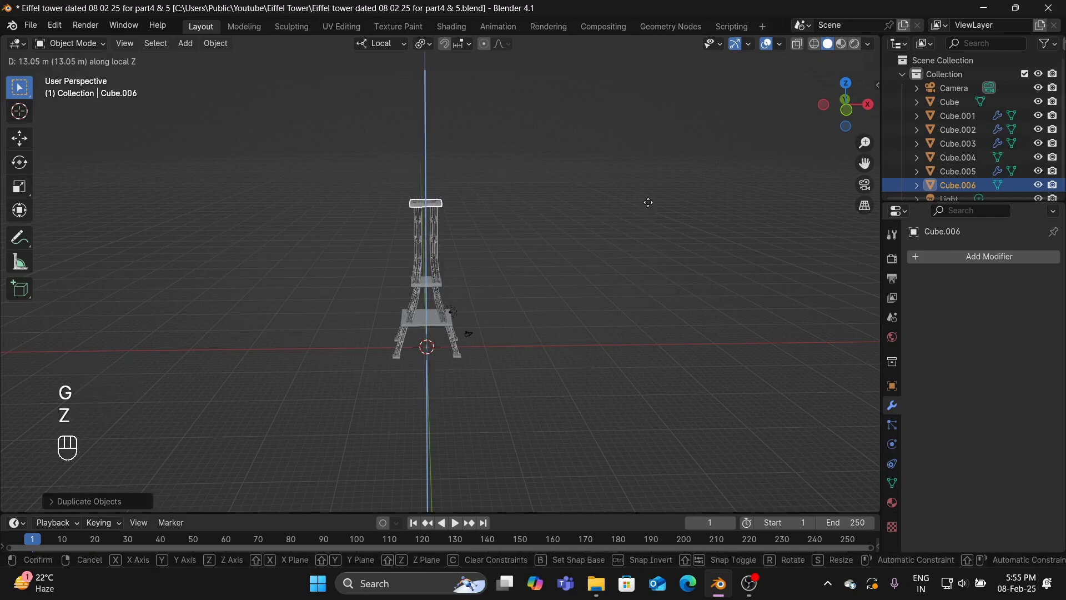
left_click(705, 238)
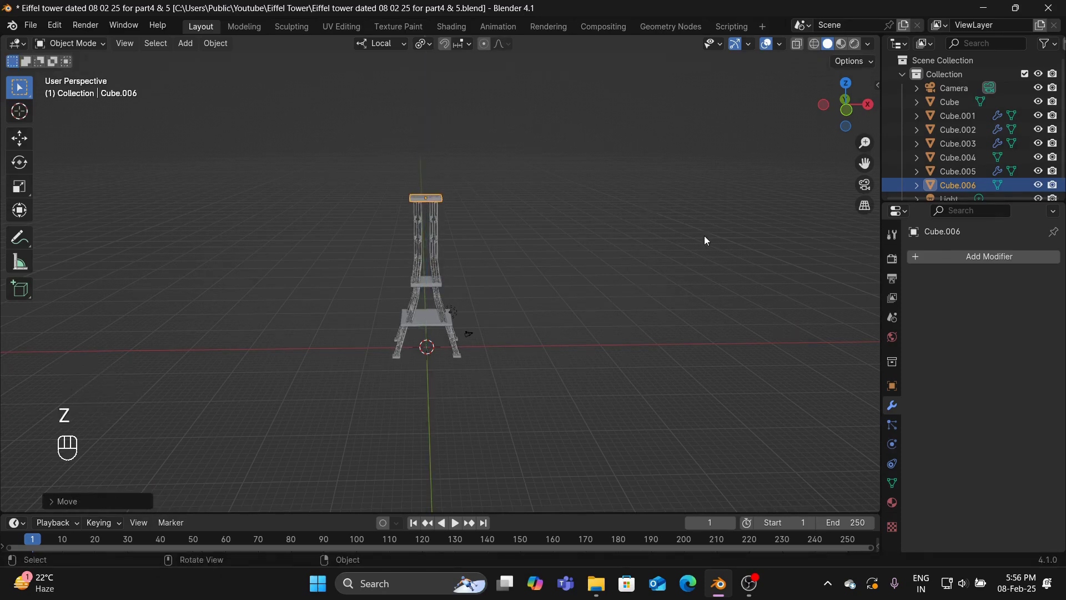
key("shift")
key("Delete")
Add a cube mesh and raise it along Z to the tops of the four upper posts
key("shift+a")
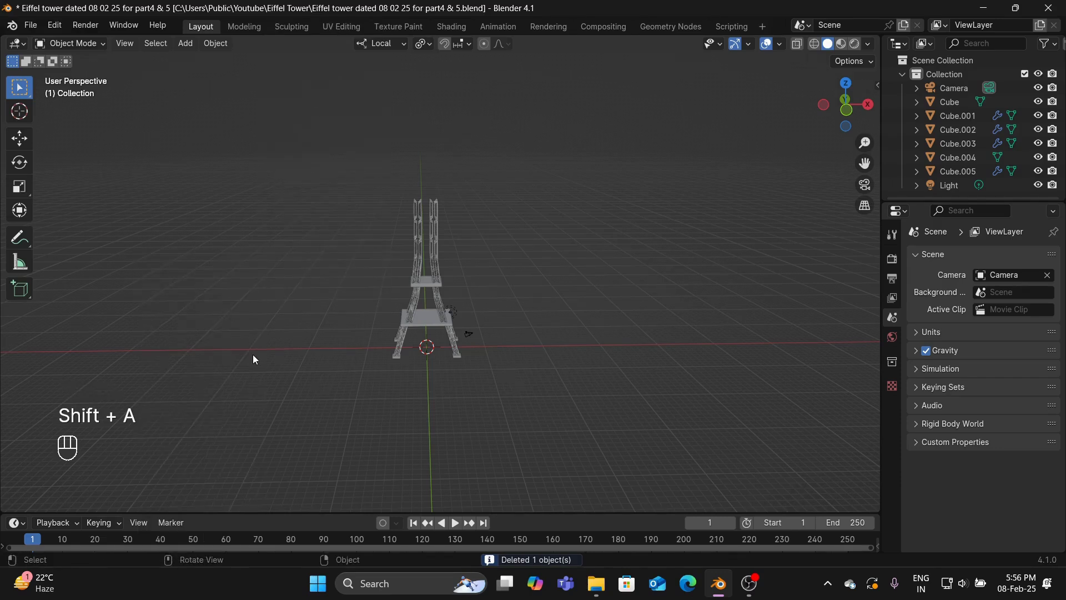
key("shift+a")
mouse_move(203, 296)
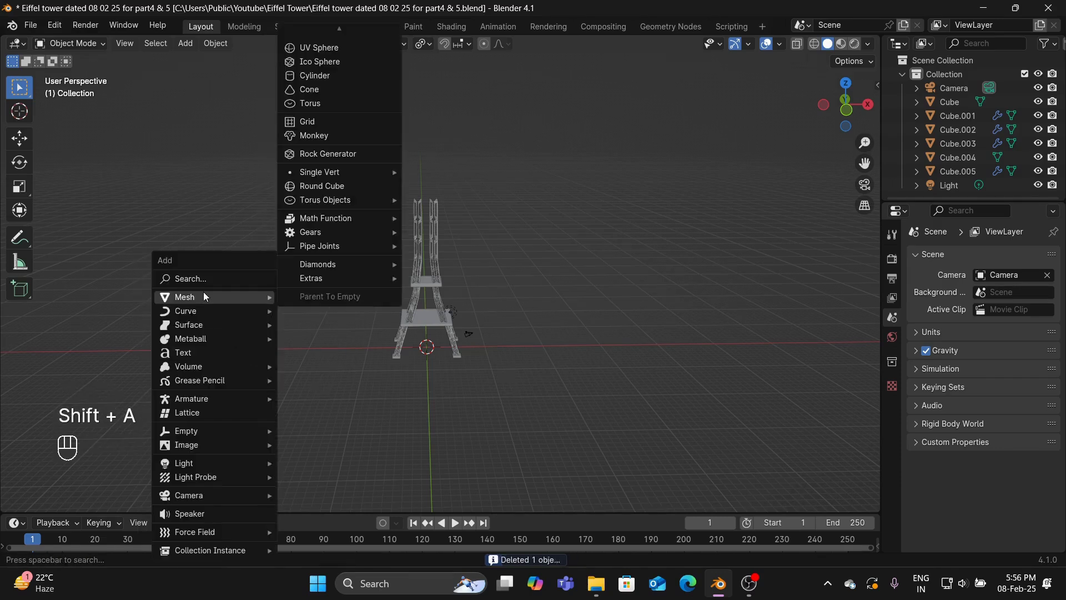
left_click(332, 51)
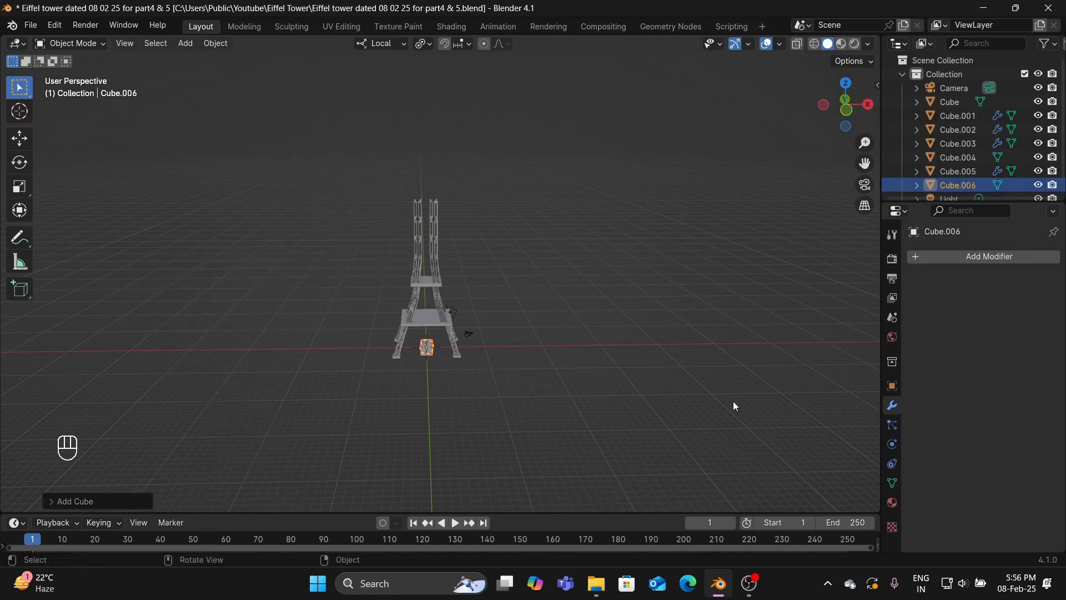
key("g")
key("z")
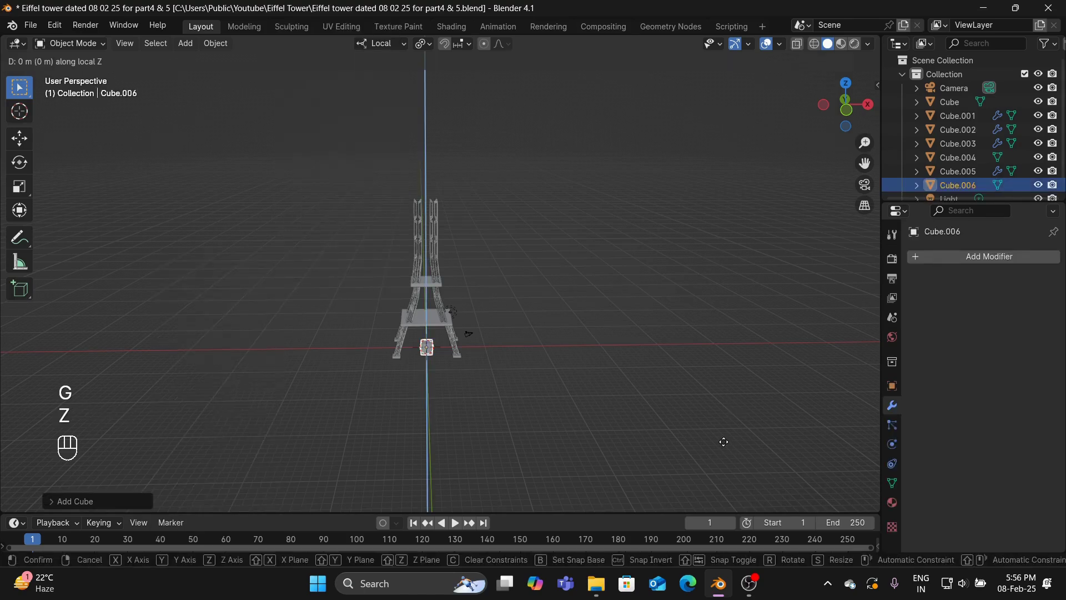
left_click(734, 362)
Enlarge the new cube until it spans the post tops and stretch it along local Z by about 1.38
key("s")
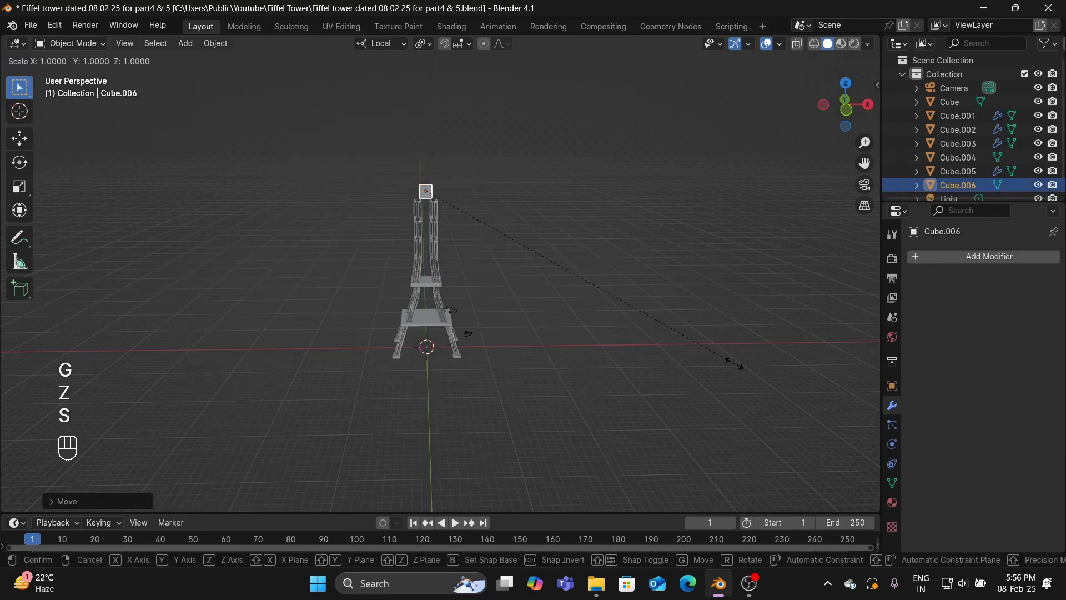
left_click(3, 462)
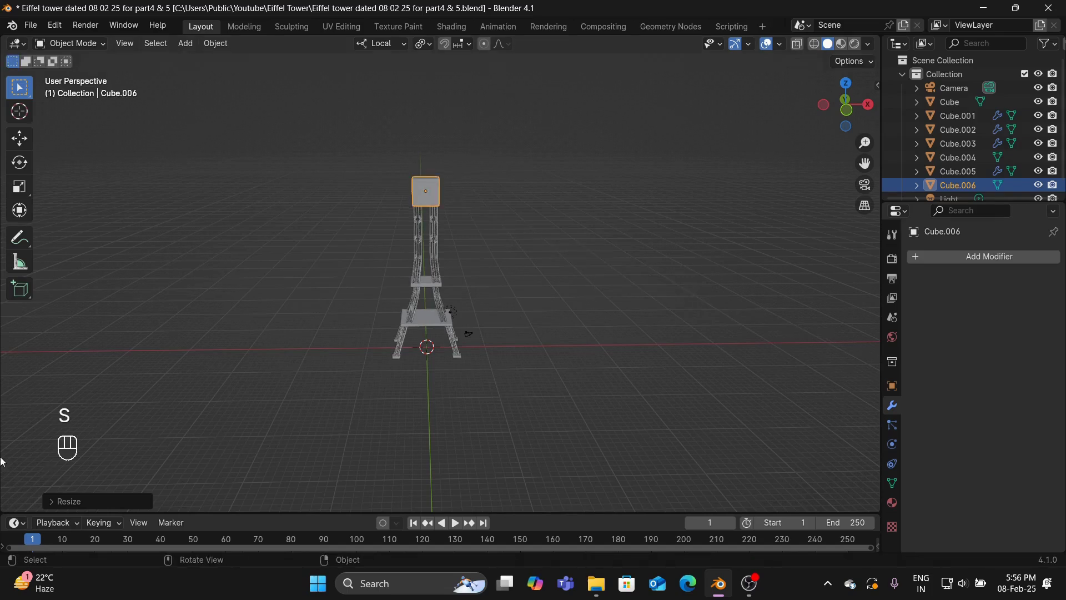
key("s")
key("z")
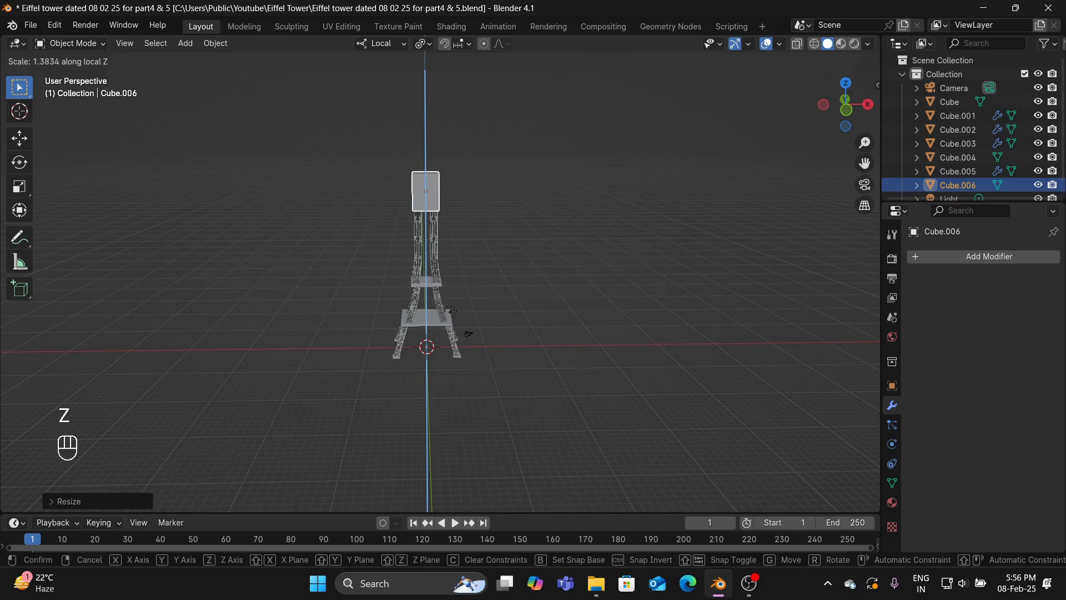
left_click(646, 292)
Set the transform orientation to Global and the pivot point to Median Point
left_click(402, 43)
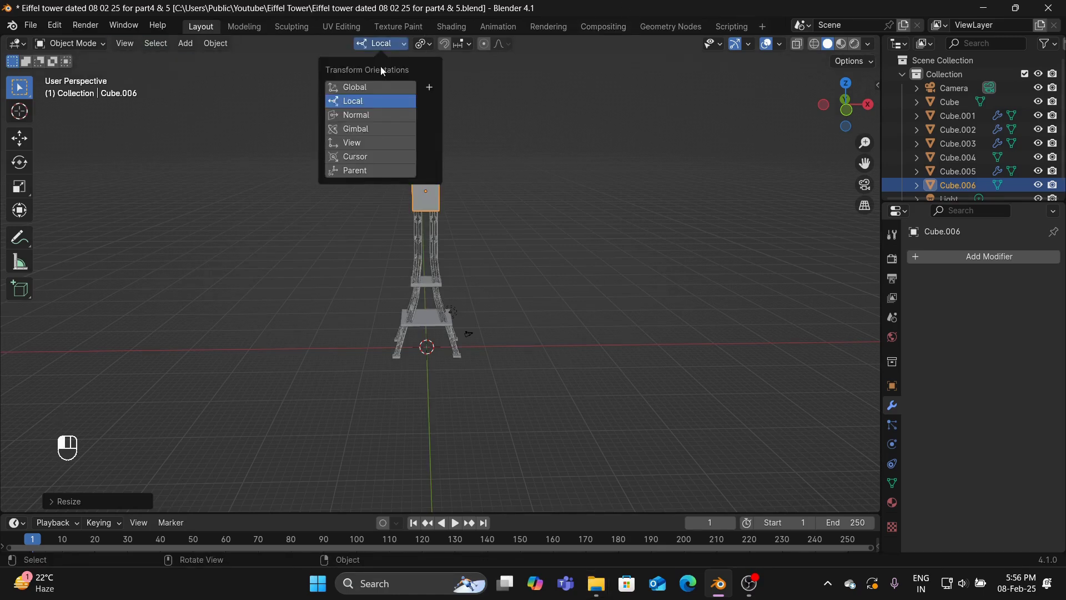
left_click(368, 88)
left_click(473, 44)
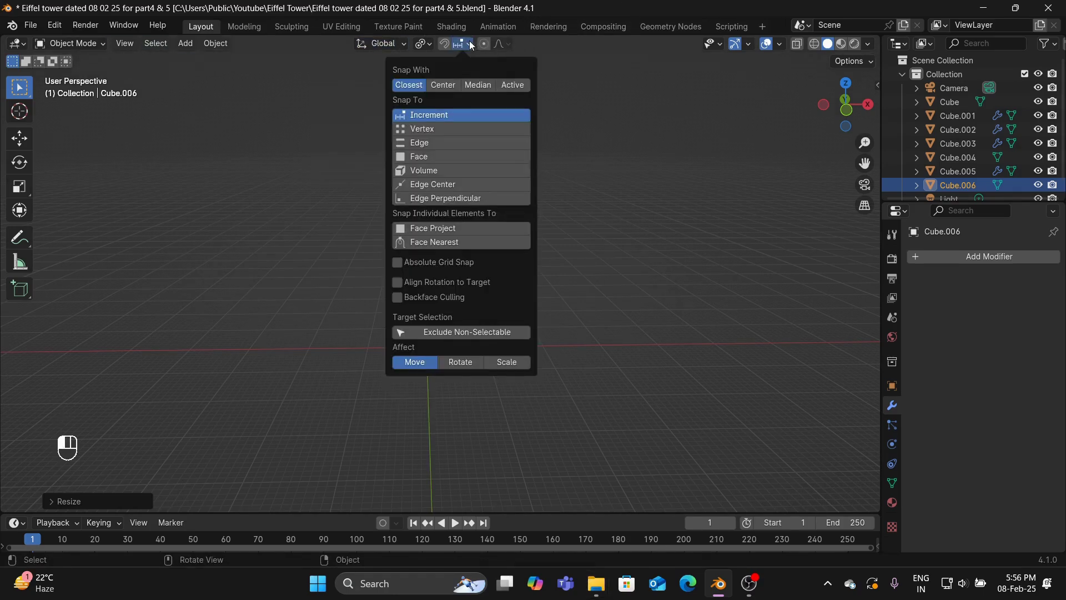
left_click(424, 43)
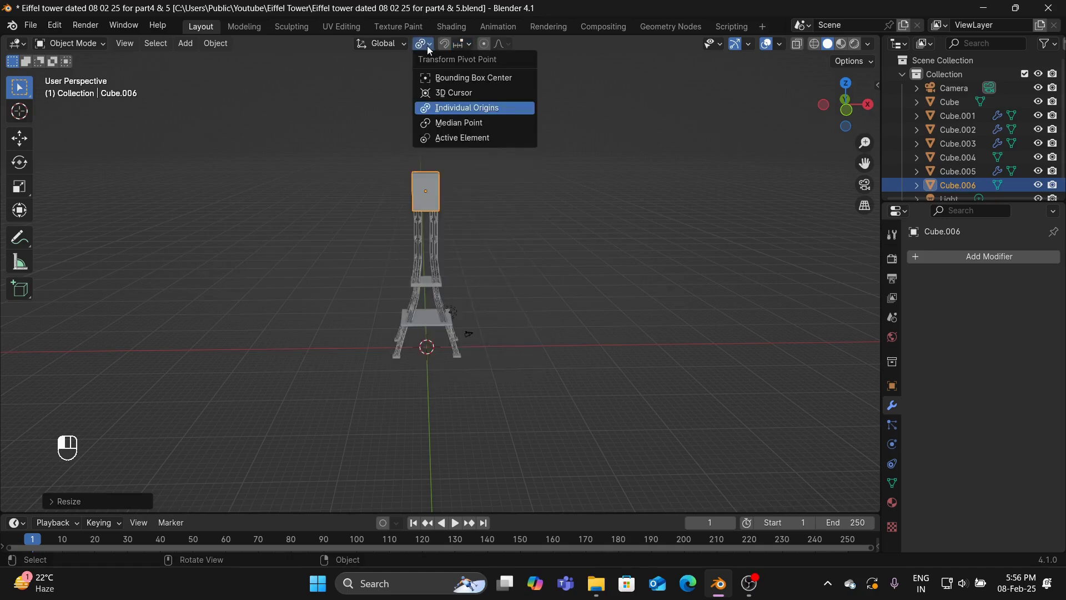
left_click(450, 125)
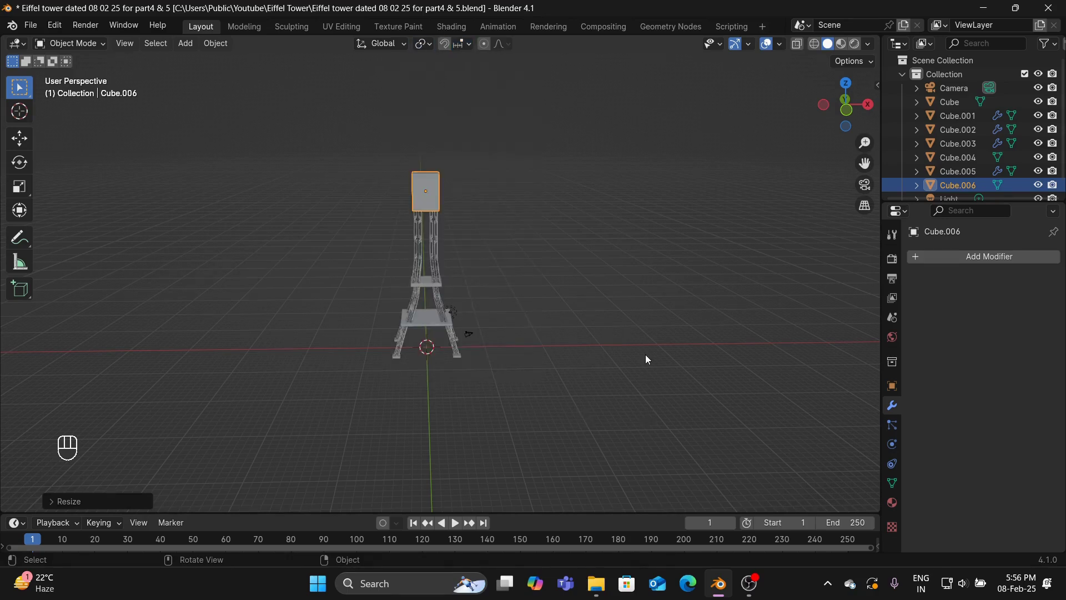
Flatten the new cube along global Z into a thin slab and lower it along Z onto the post tops
key("s")
key("z")
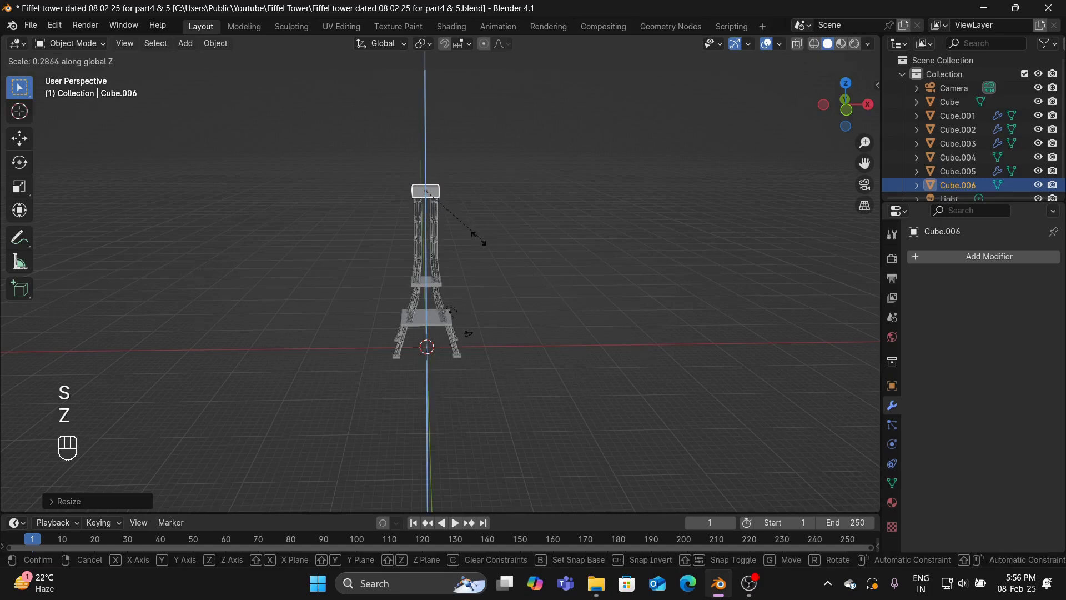
left_click(455, 221)
mouse_move(561, 195)
middle_mouse_down()
mouse_move(554, 171)
mouse_move(559, 180)
middle_mouse_up()
key("g")
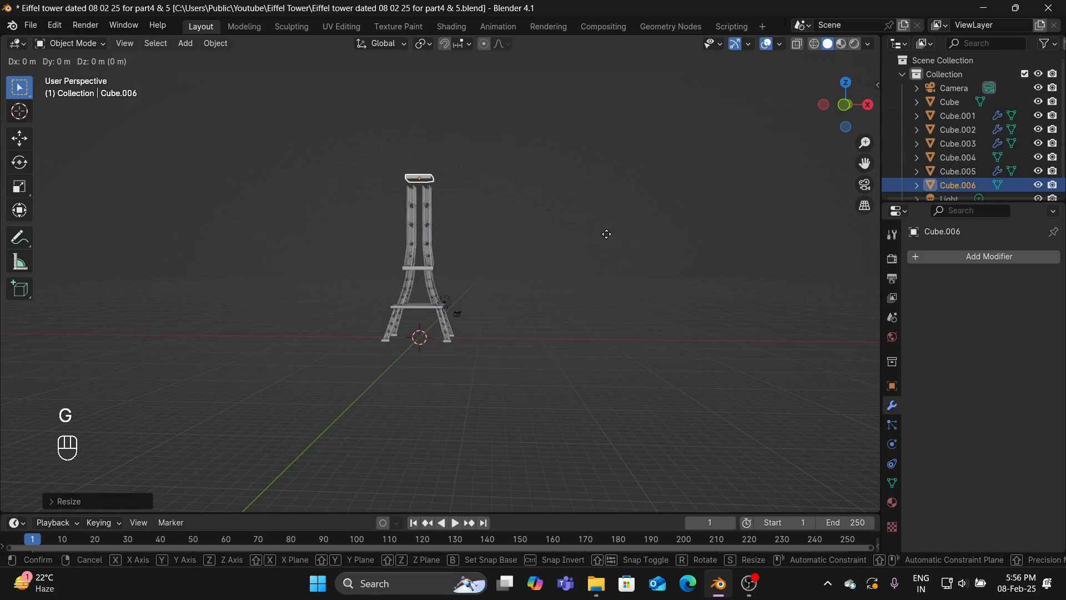
key("z")
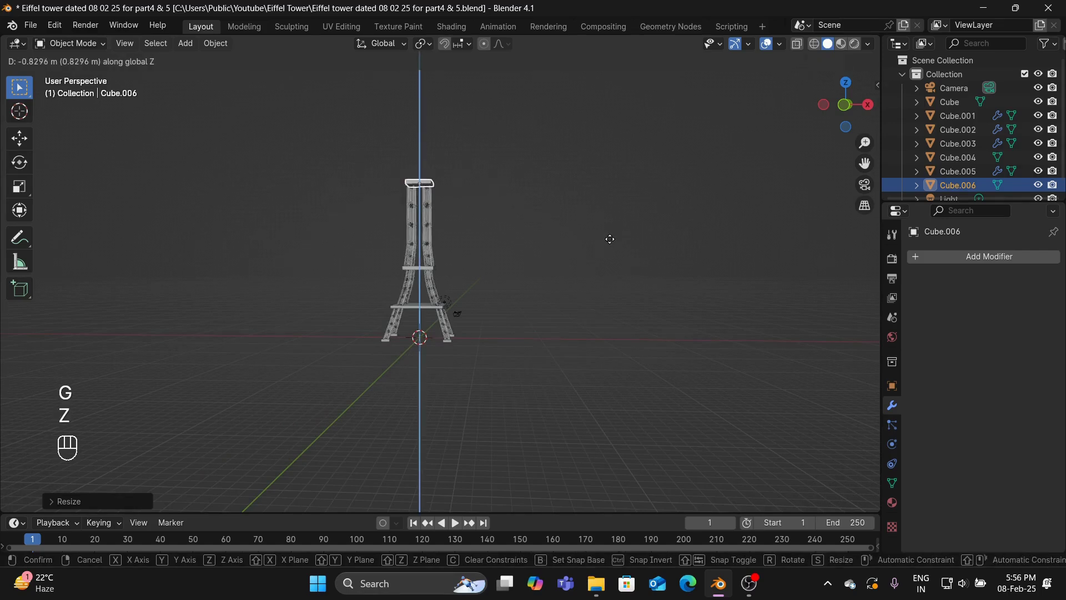
left_click(613, 287)
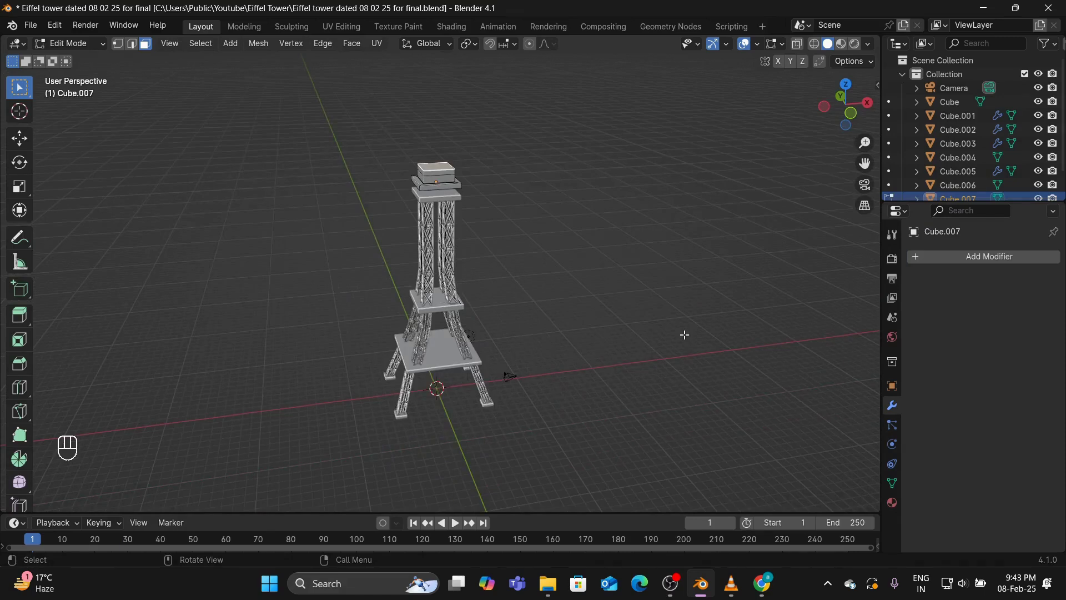
Raise the top face of the crowning block about 0.57 m along Z and scale it to about 0.78
key("g")
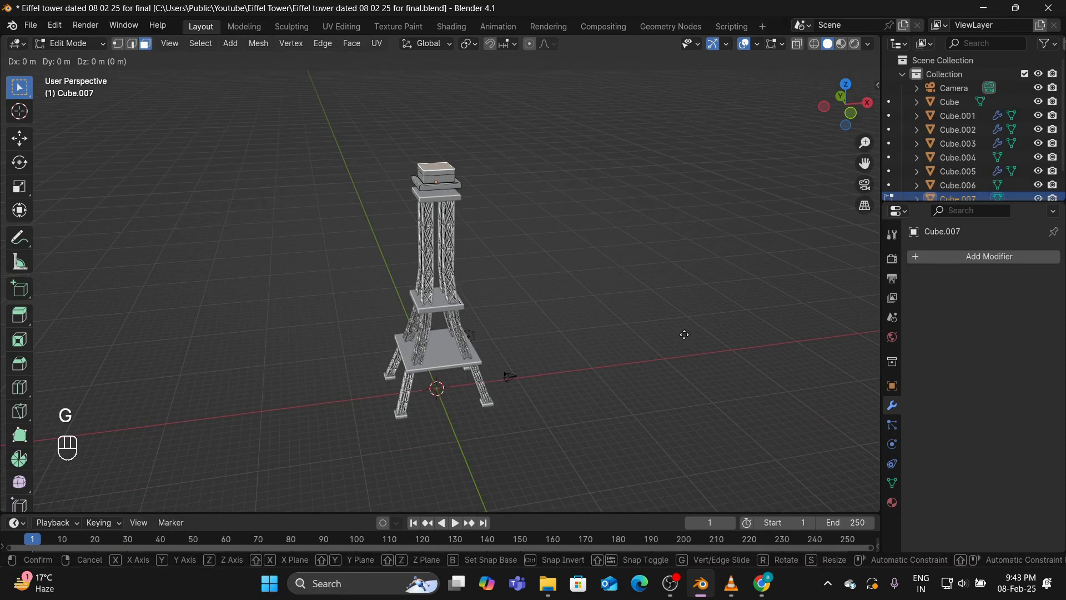
key("z")
left_click(683, 329)
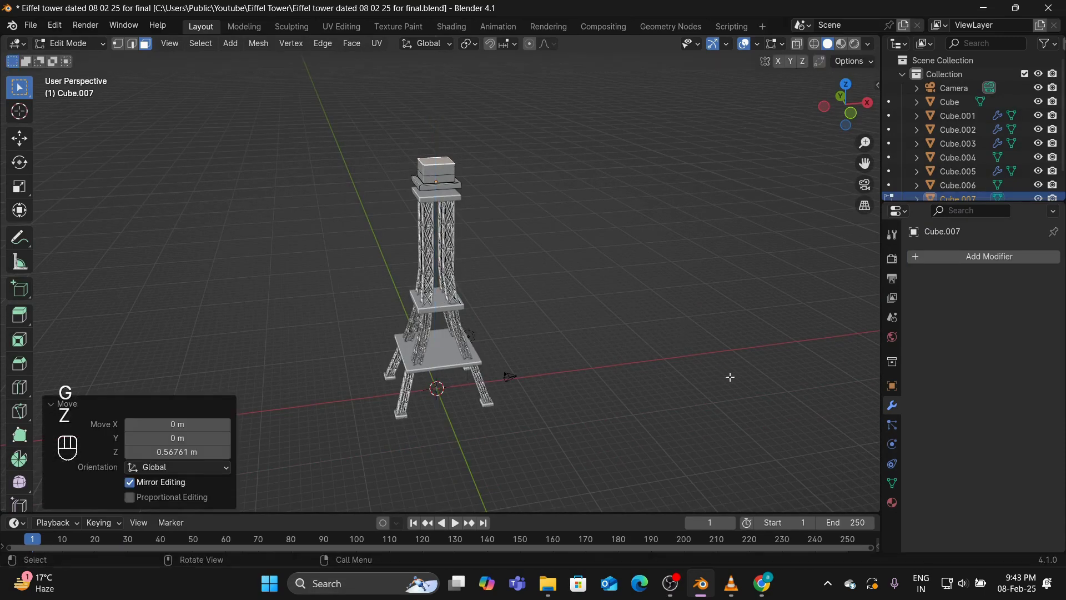
key("s")
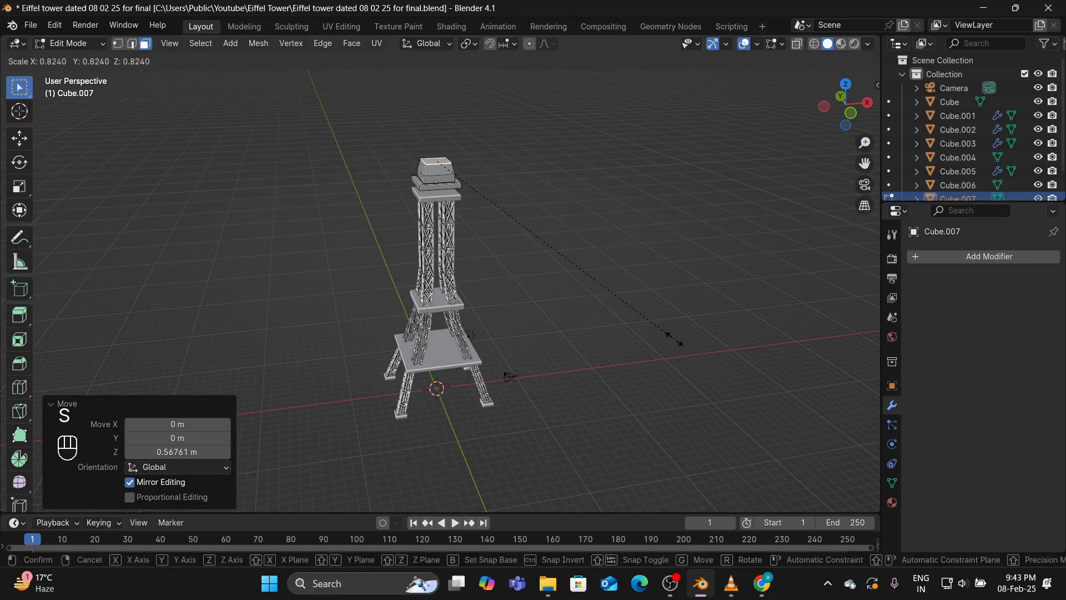
left_click(664, 330)
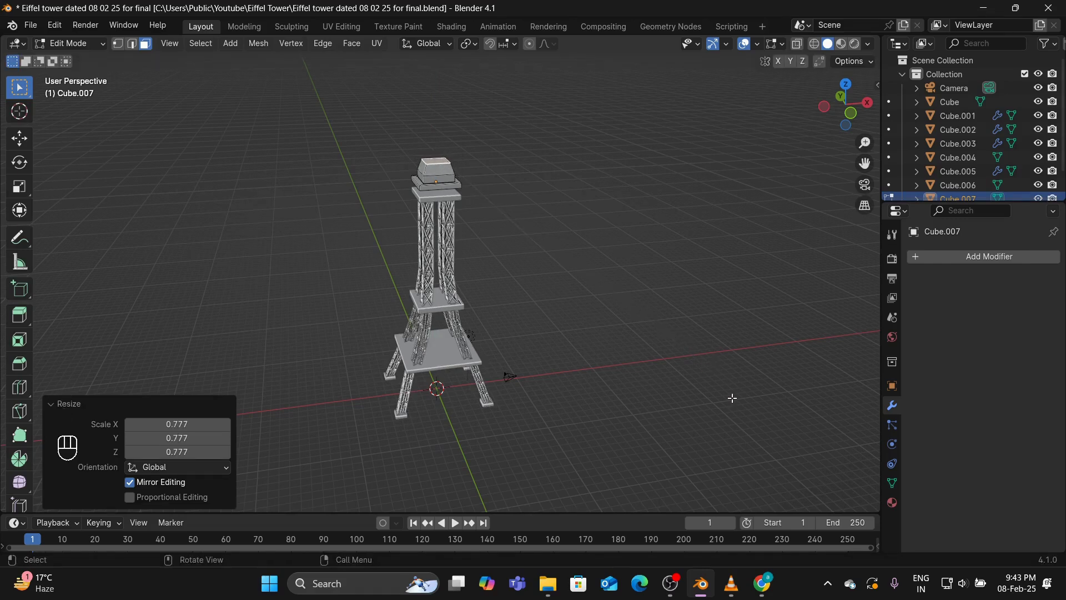
Try bevelling the tapered block's expanded face selection with 7 and then 5 segments, and undo both bevels and the expanded selection
key("ctrl+KP_Add")
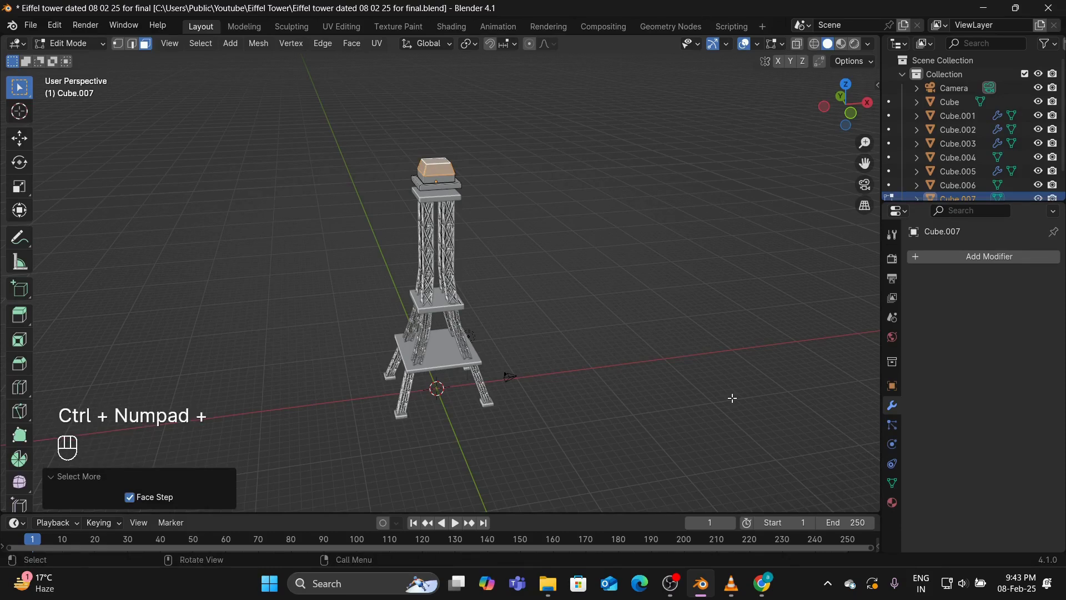
key("ctrl+b")
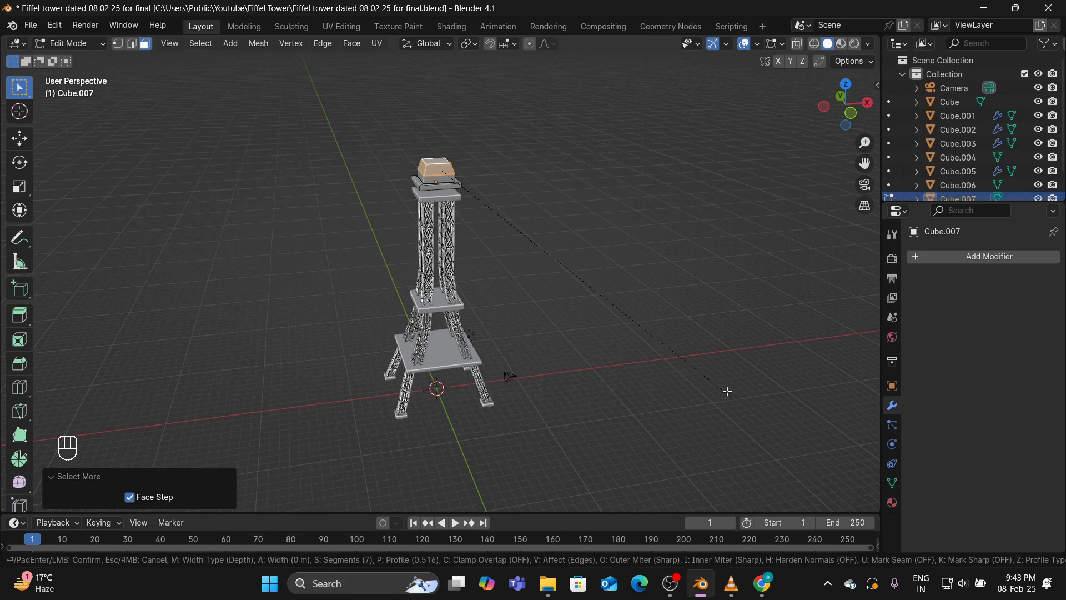
left_click(720, 388)
mouse_move(720, 388)
middle_mouse_down()
mouse_move(709, 381)
mouse_move(715, 390)
middle_mouse_up()
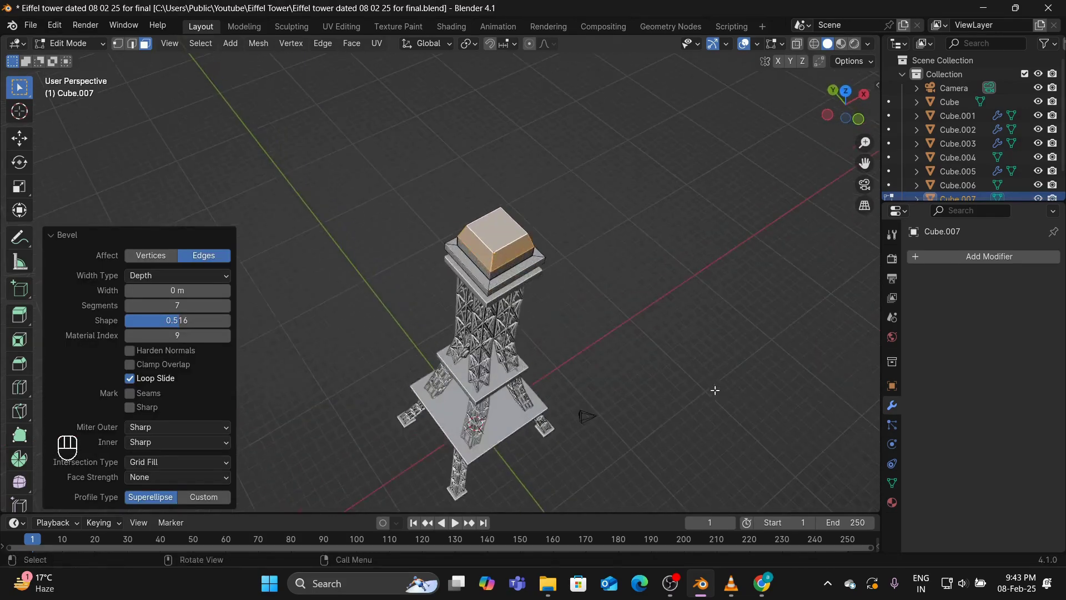
key("ctrl+z")
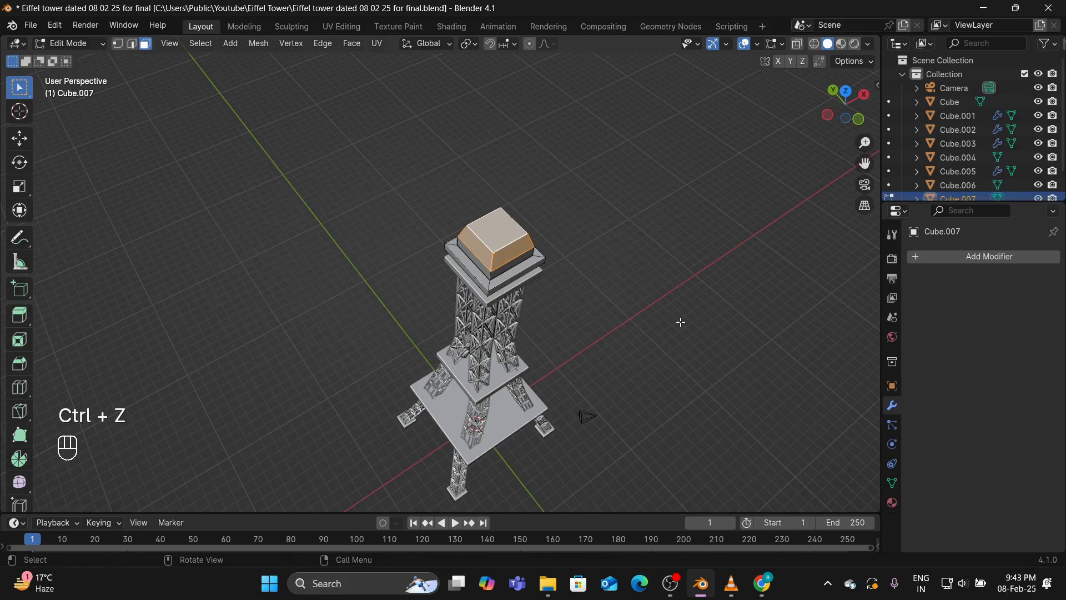
key("ctrl+b")
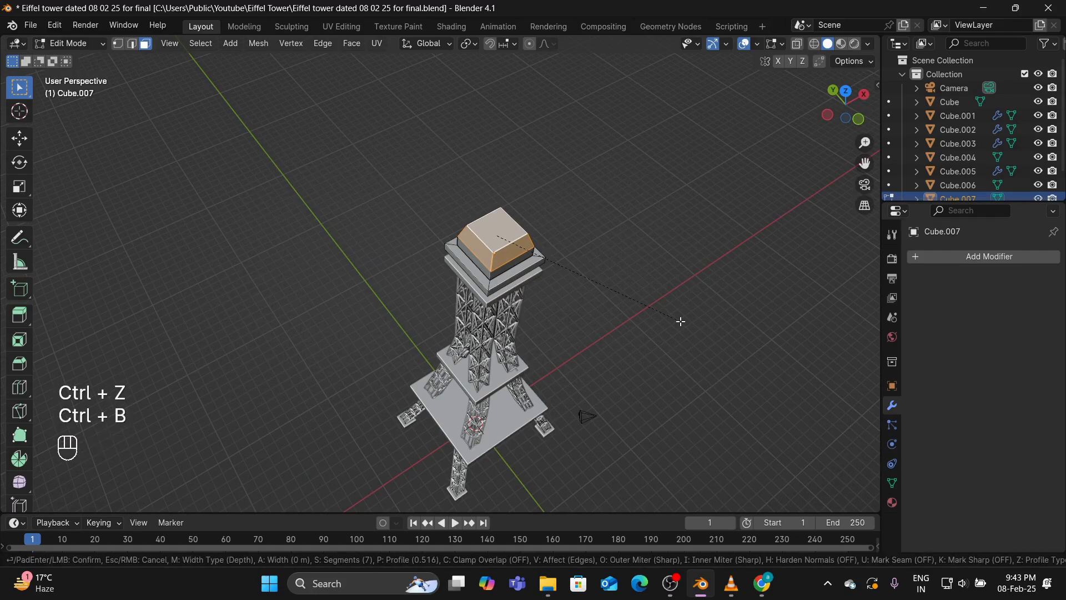
scroll(666, 311, "down", 1)
scroll(659, 307, "down", 1)
left_click(661, 308)
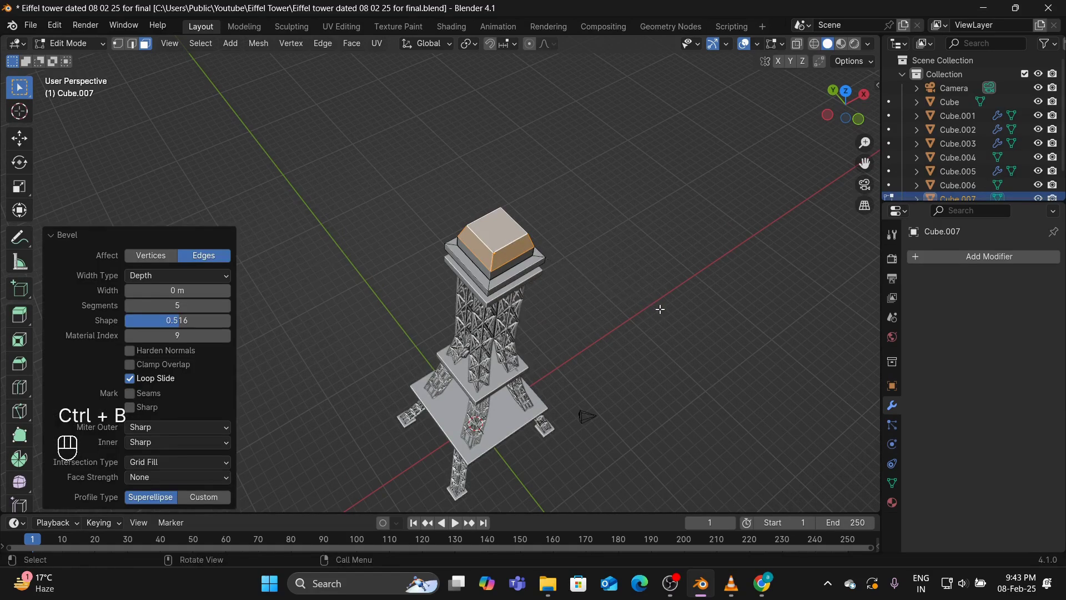
middle_click_drag(661, 309, 628, 272)
key("ctrl+z")
key("ctrl+z")
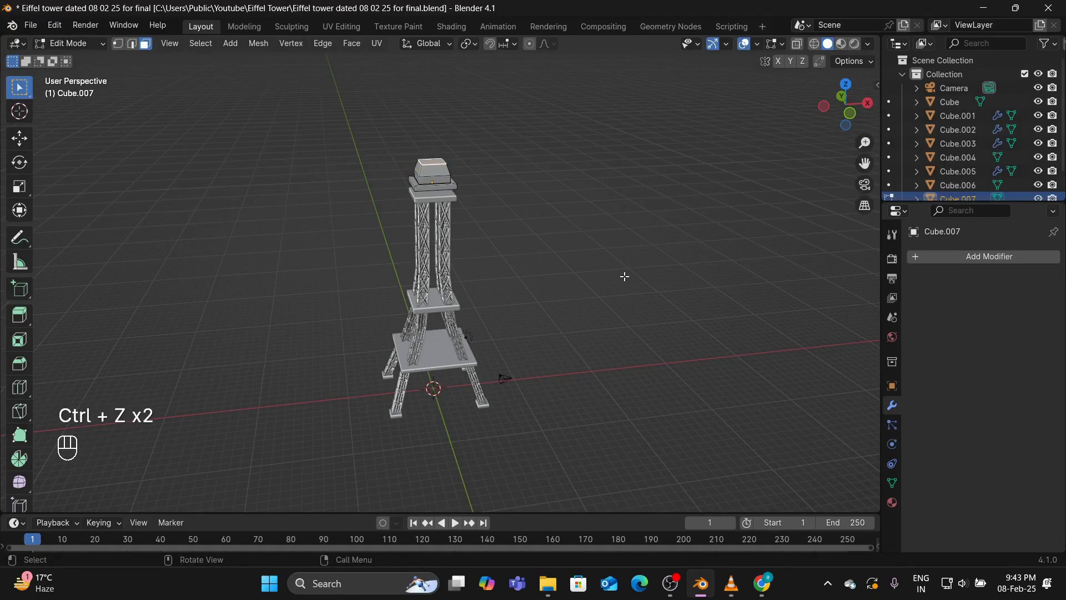
Try bevelling only the edges of the block's top face with 5 segments, and undo it
key("ctrl+b")
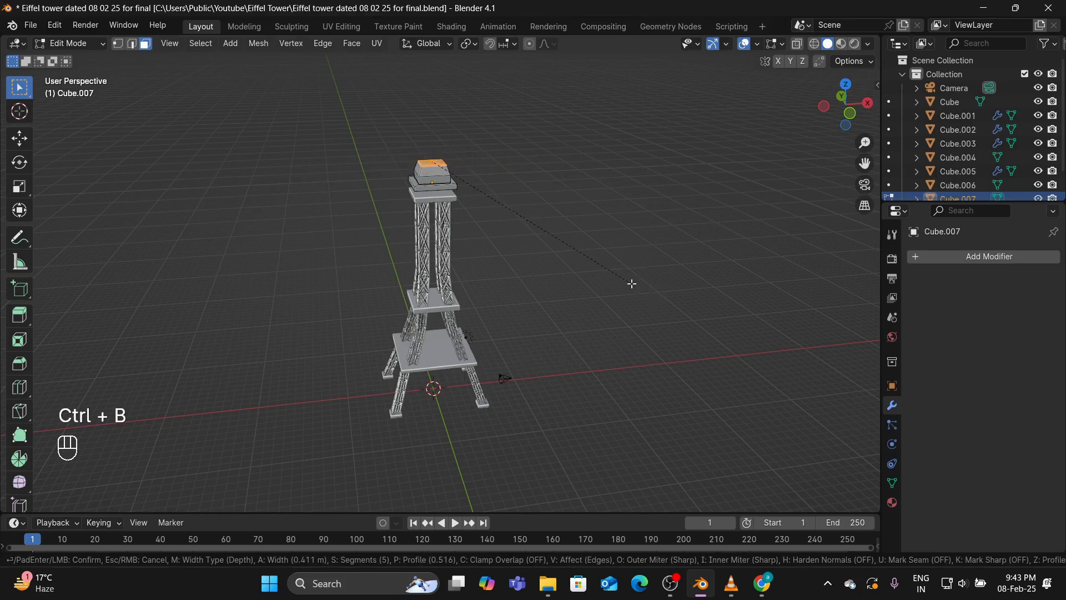
left_click(632, 283)
key("ctrl+z")
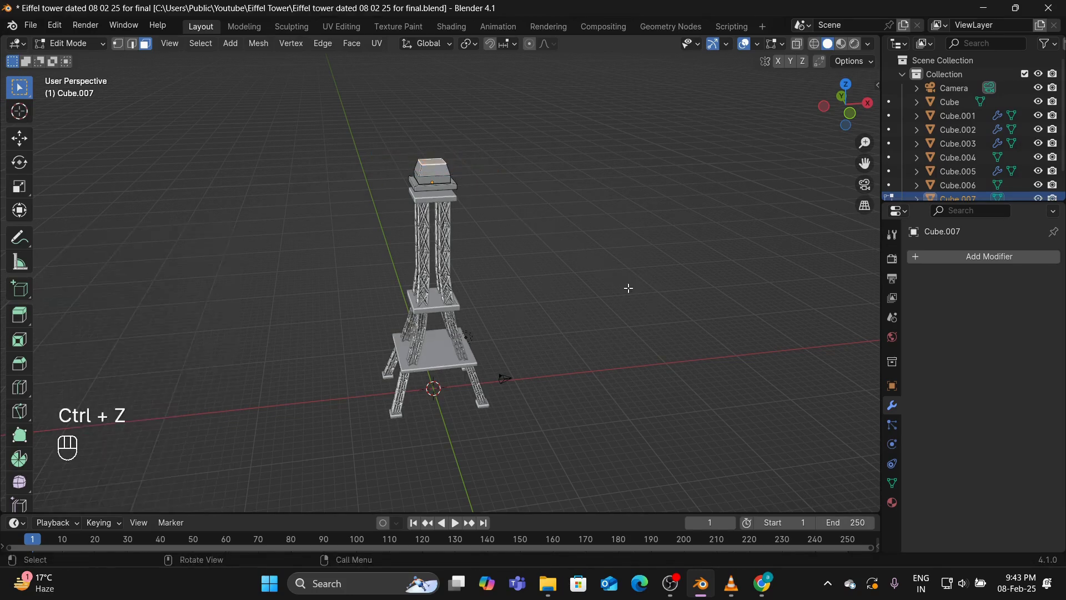
Expand the selection to the tapered block's sloping faces and bevel their edges about 0.03 m wide with 3 segments
scroll(628, 288, "up", 2)
middle_click_drag(635, 291, 744, 328)
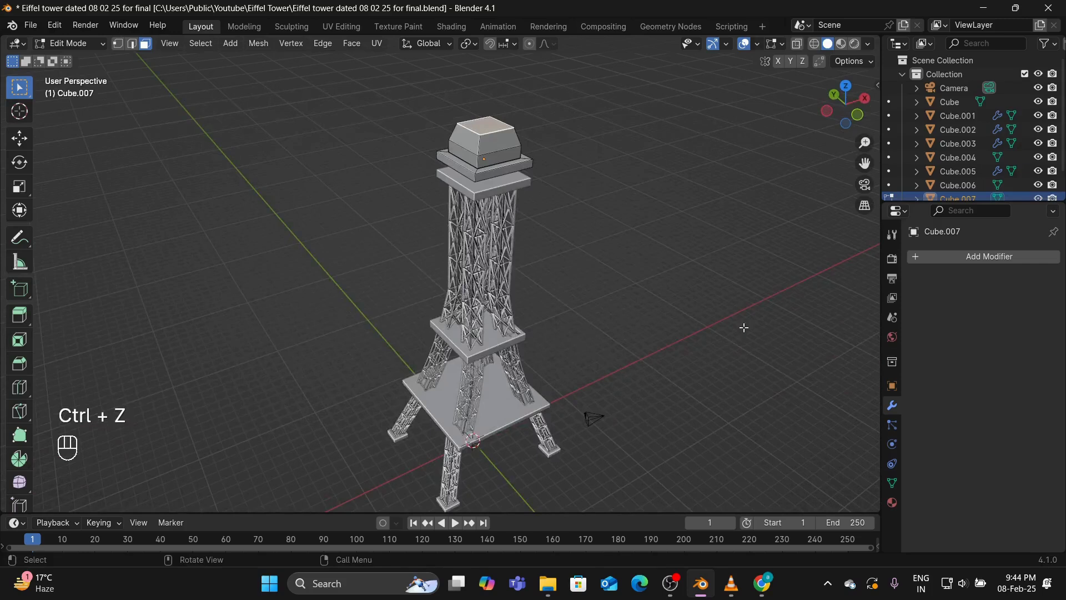
key("ctrl+KP_Add")
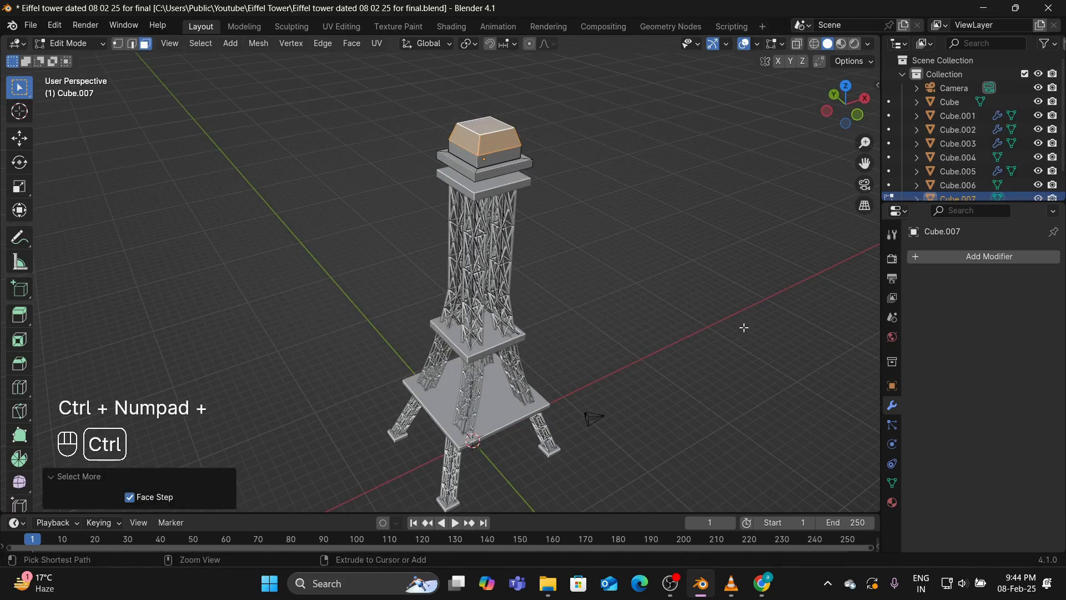
key("ctrl+b")
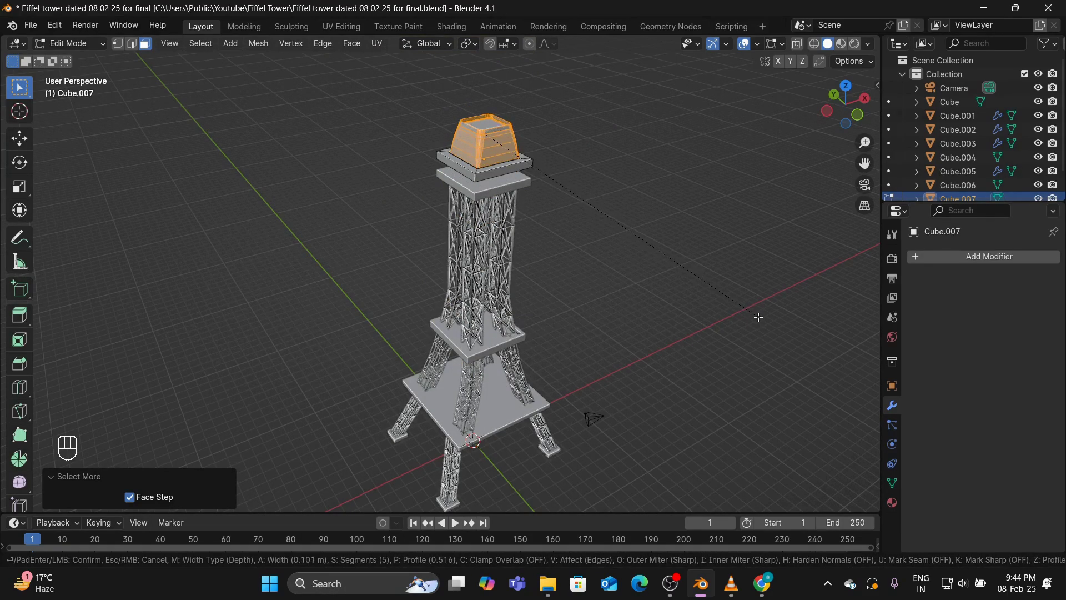
scroll(756, 316, "up", 1)
scroll(758, 316, "down", 2)
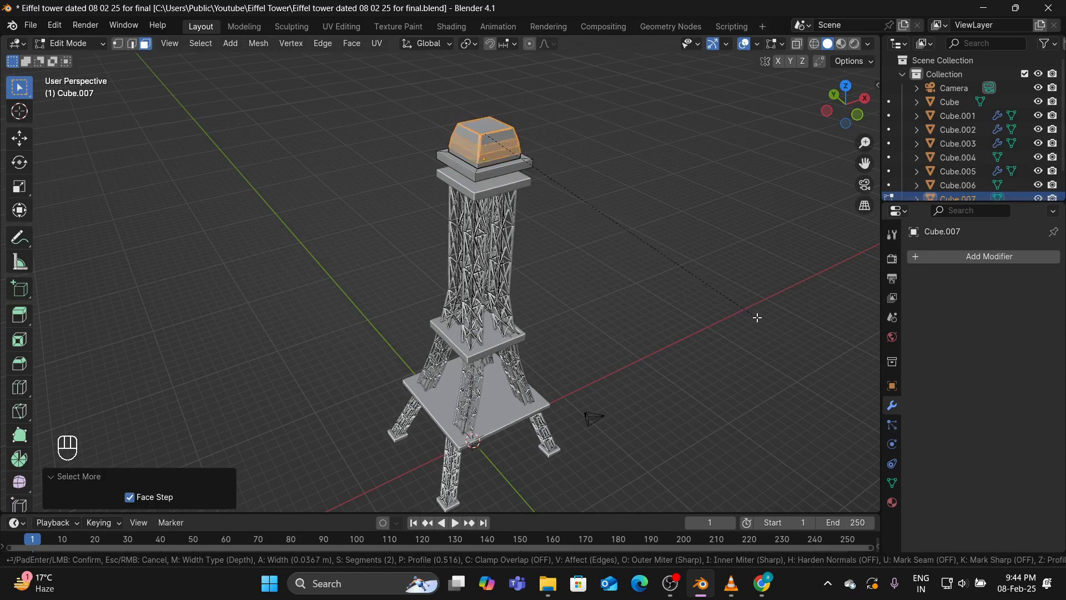
scroll(754, 316, "down", 1)
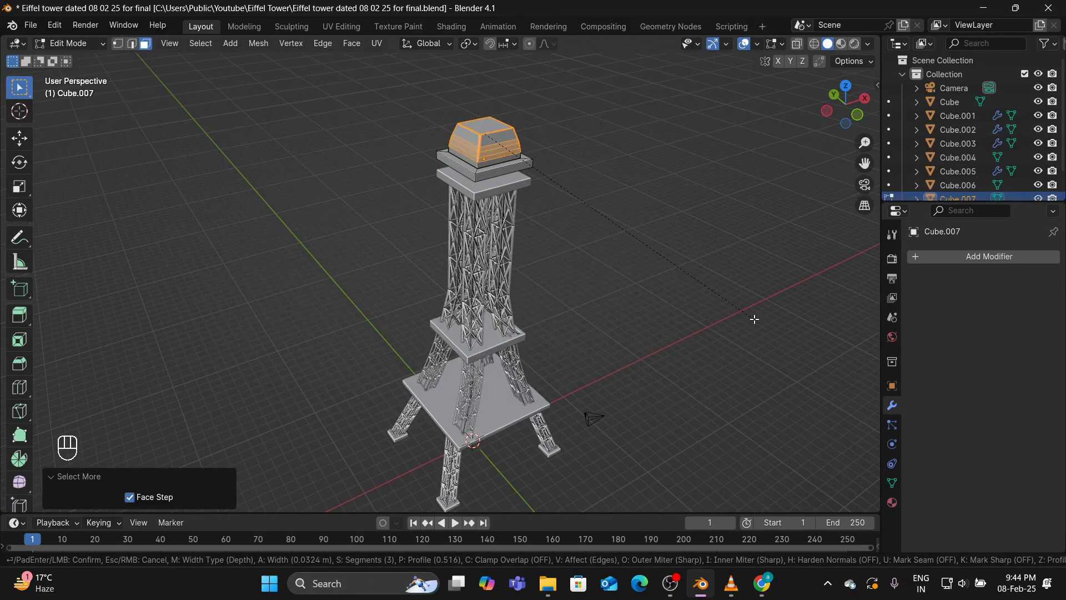
left_click(754, 319)
Inset the top face of the bevelled block by about 0.28 m
middle_click_drag(730, 288, 470, 227)
middle_click_drag(418, 161, 639, 218)
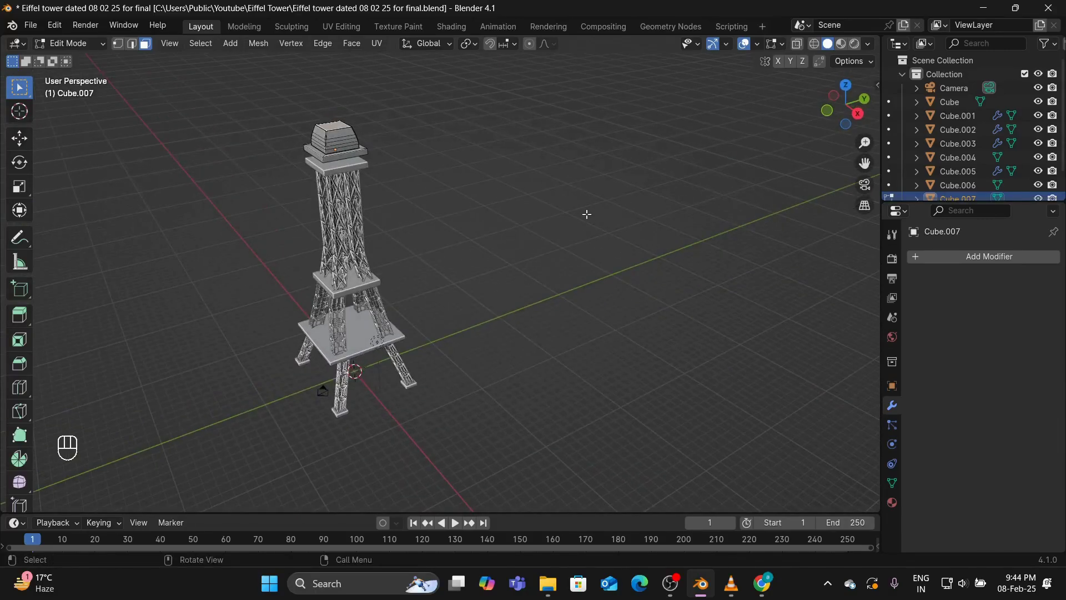
key("i")
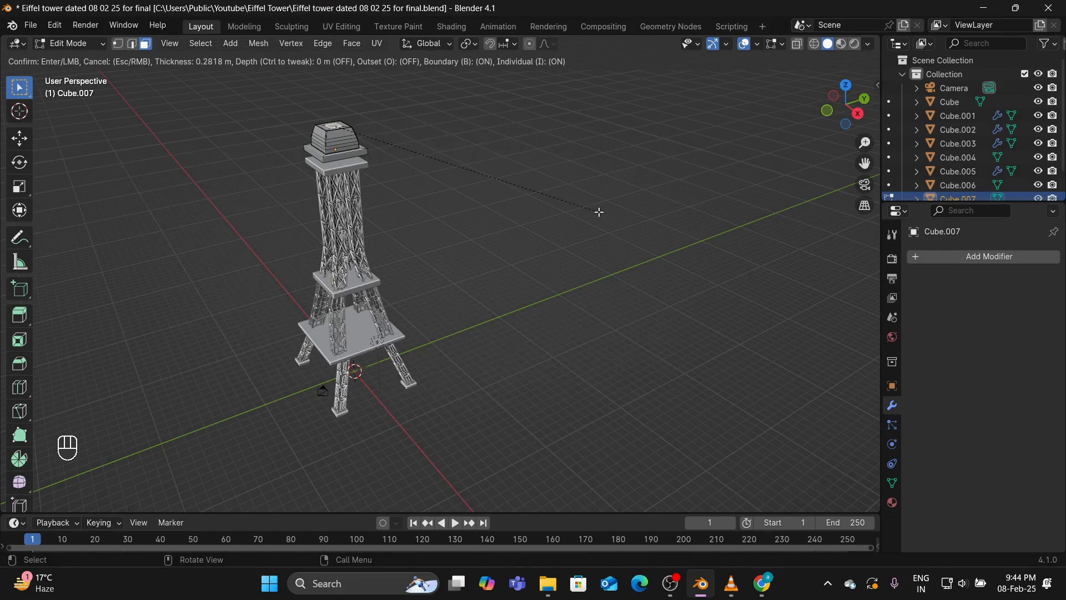
left_click(599, 212)
Extrude the inset face about 1.9 m upward and scale its top to about 0.57
key("e")
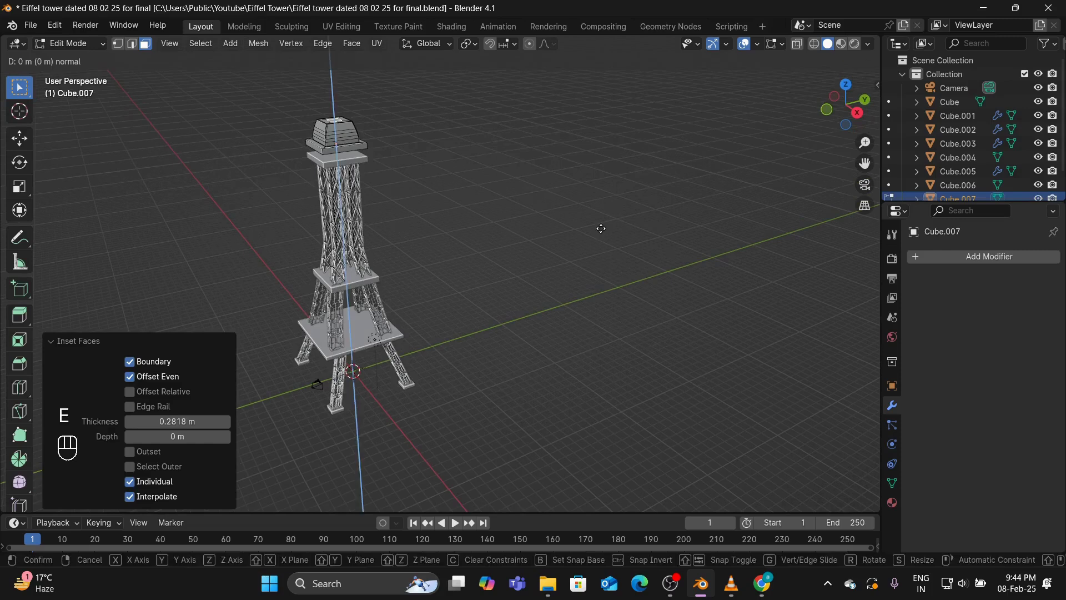
left_click(598, 207)
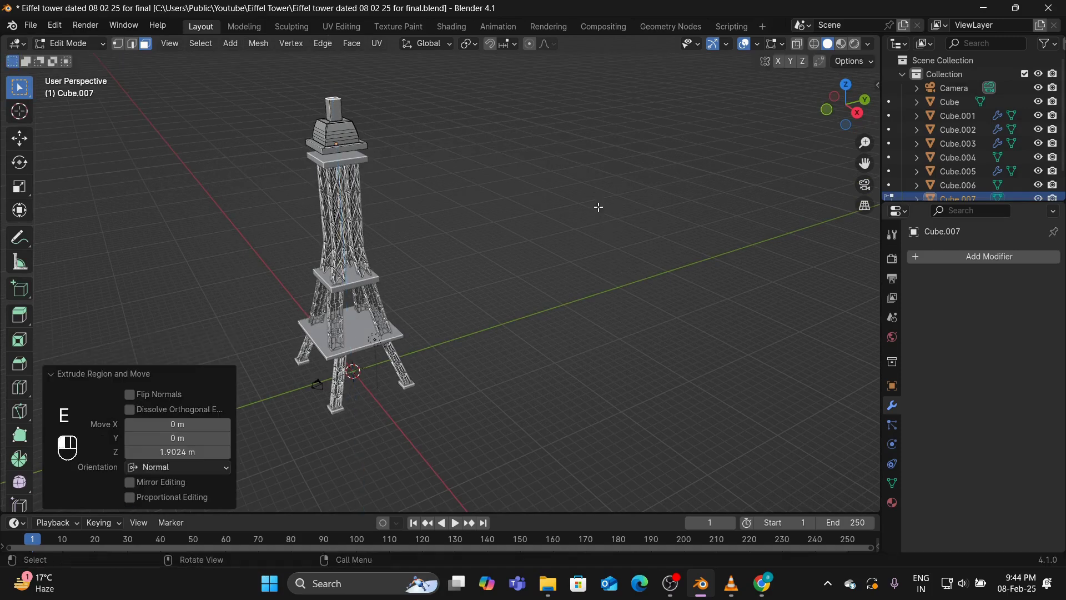
key("s")
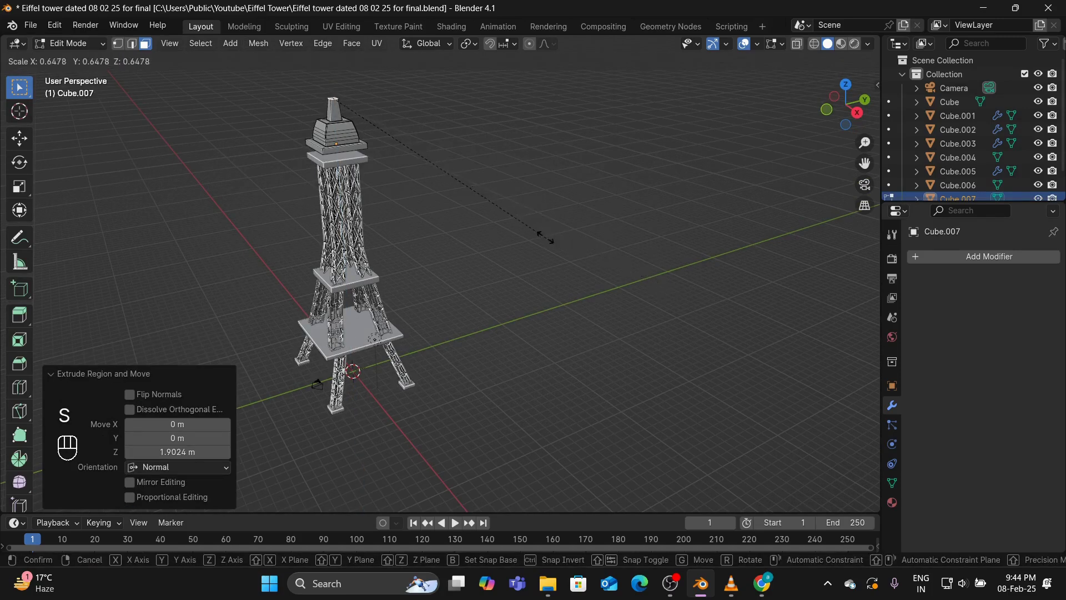
left_click(519, 226)
Extrude the narrow top face about 0.57 m upward and flare it by scaling to about 1.87
key("e")
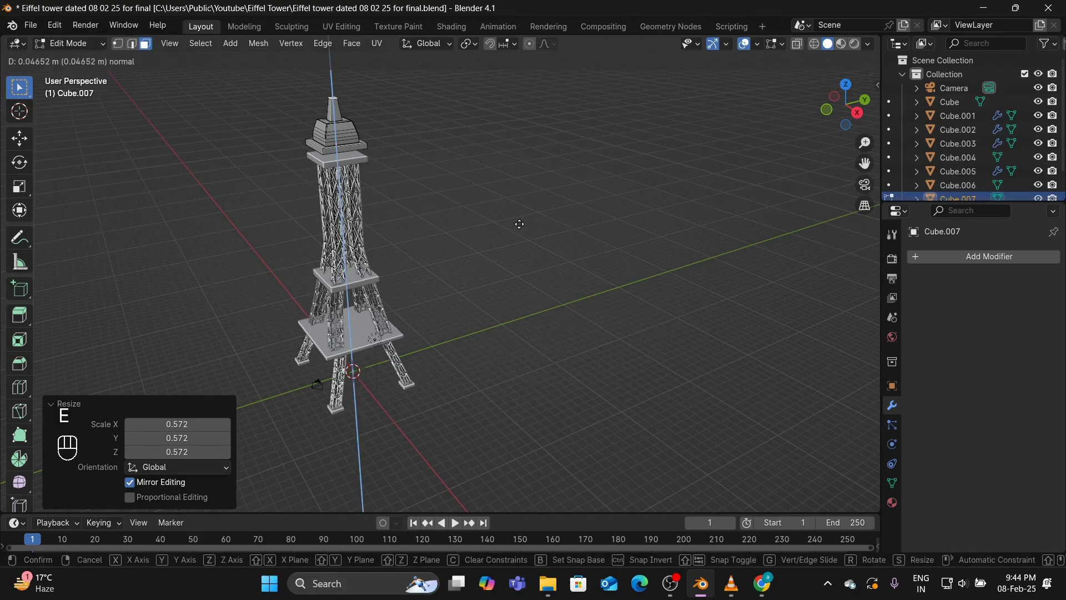
left_click(519, 218)
key("s")
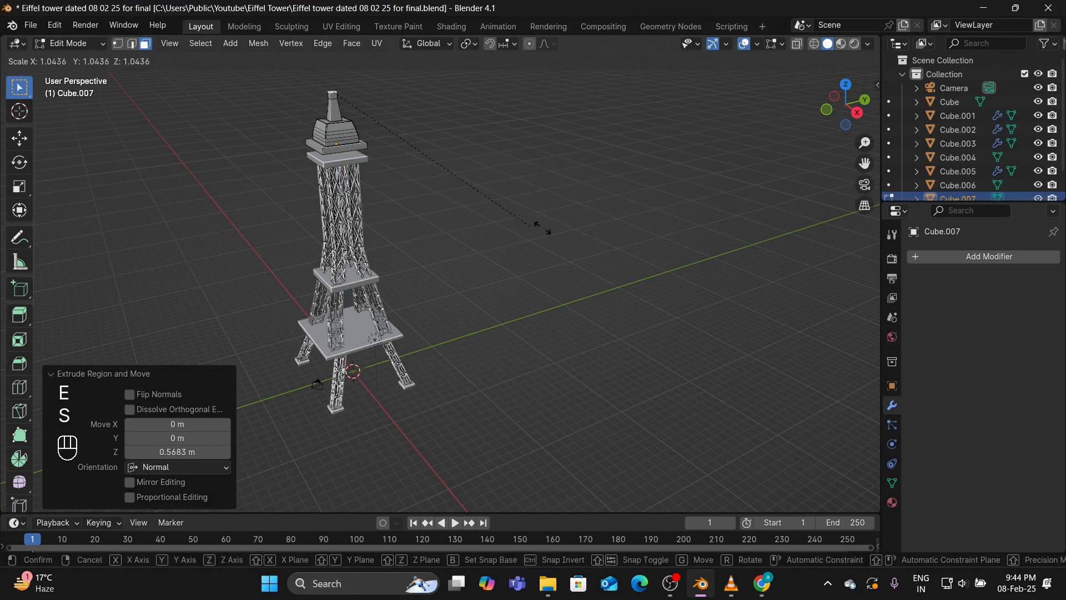
left_click(720, 272)
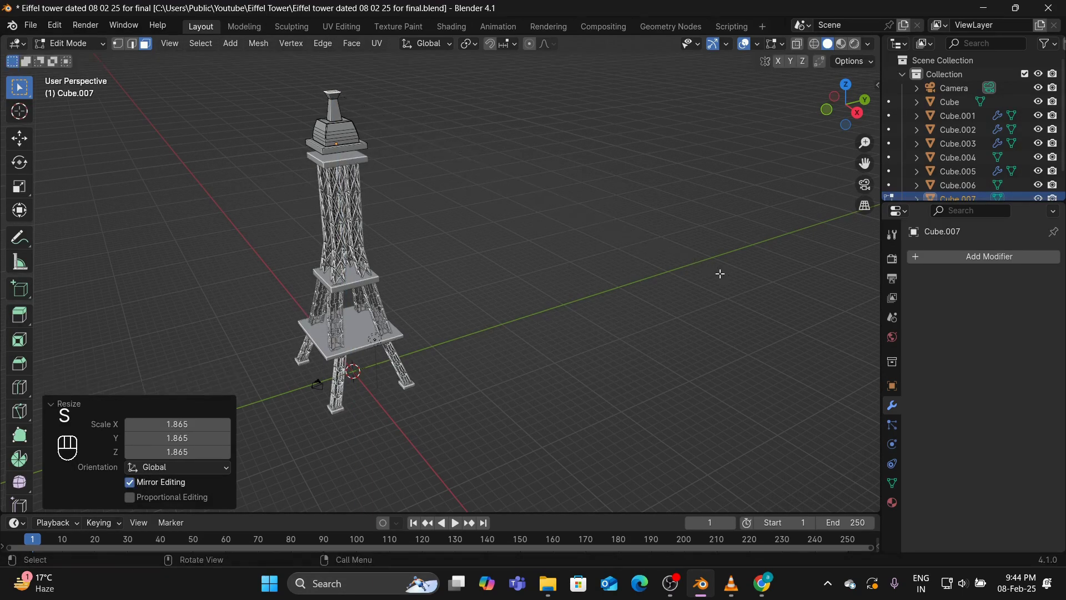
Extrude the flared top face about 0.53 m upward and narrow it by scaling to about 0.51
key("e")
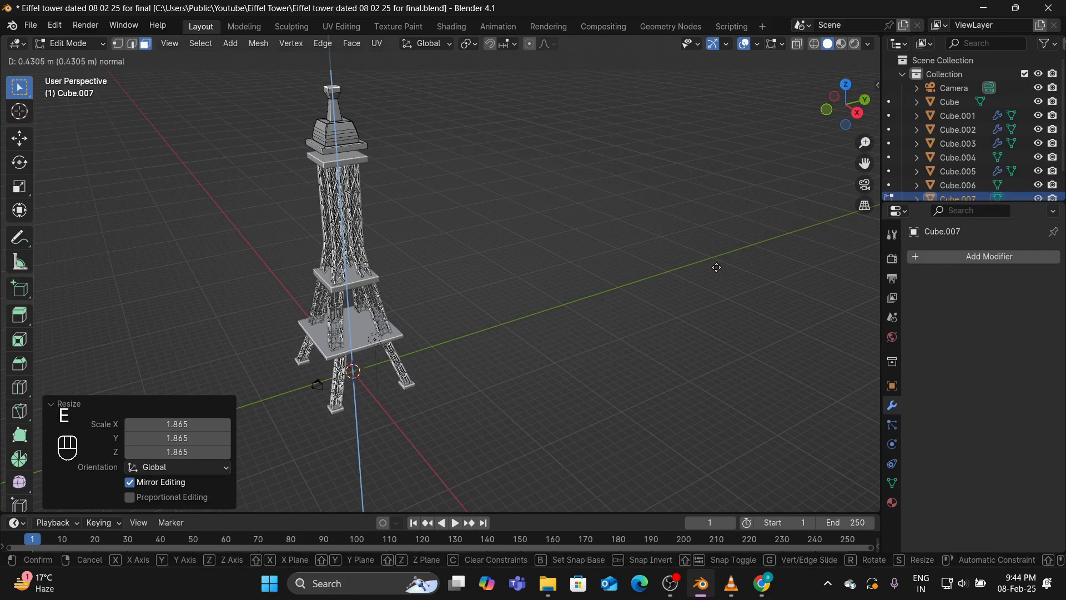
left_click(719, 271)
key("s")
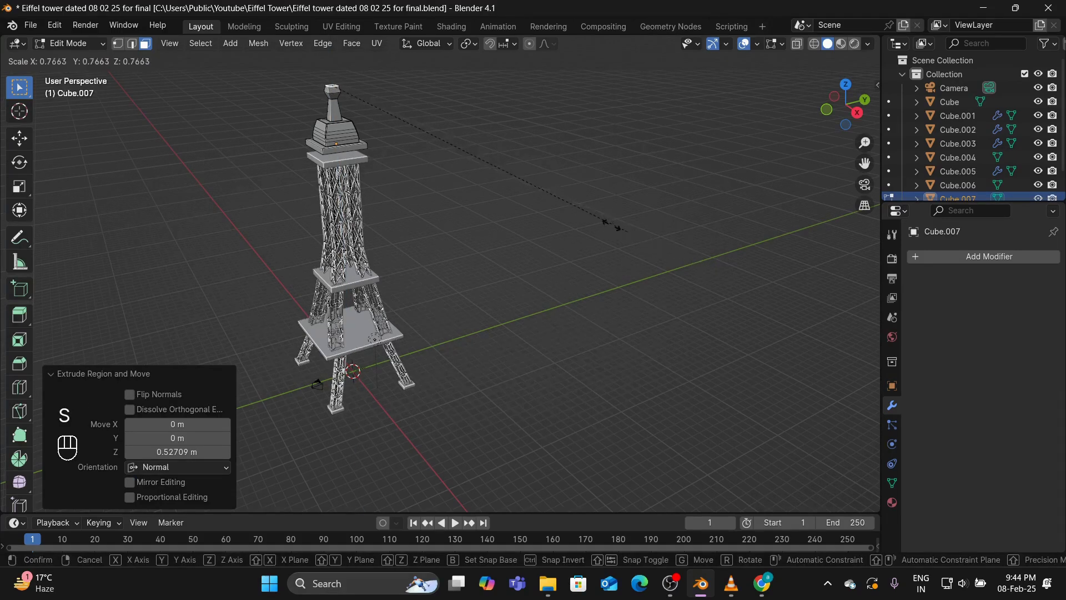
left_click(528, 186)
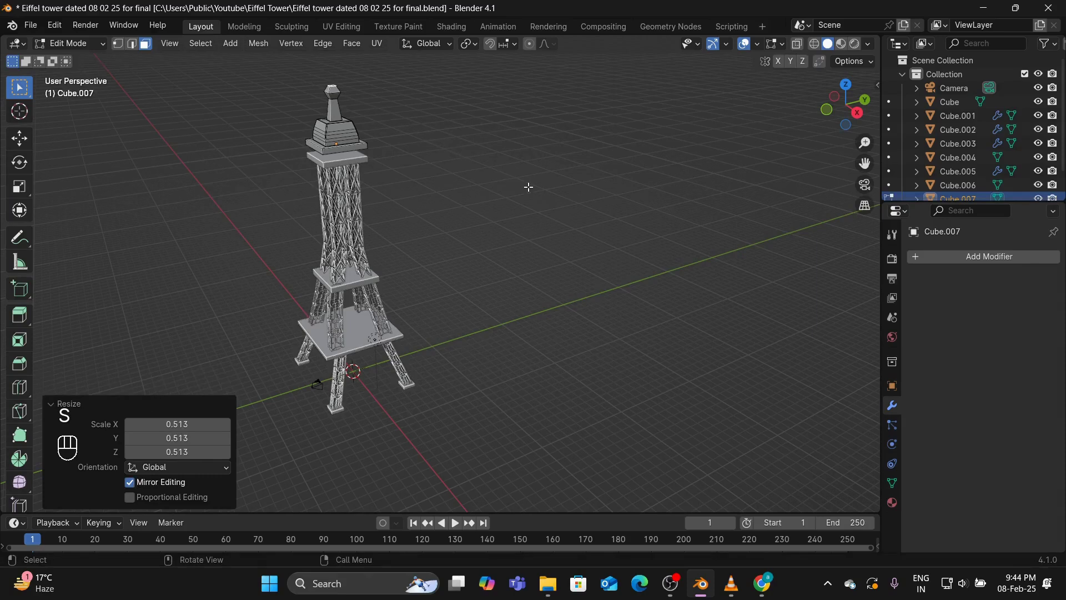
Extrude the top face about 1.77 m upward as a spire and scale its end down to a tip
key("e")
left_click(523, 166)
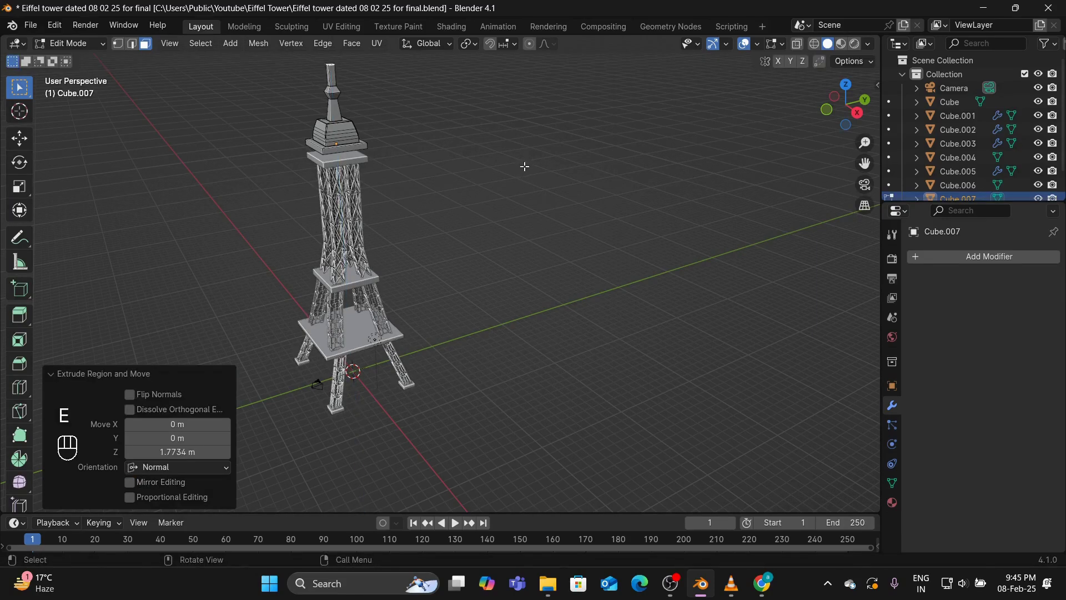
key("s")
left_click(403, 99)
middle_click_drag(515, 255, 476, 164)
scroll(578, 278, "up", 5)
scroll(607, 270, "down", 2)
scroll(637, 281, "up", 3)
scroll(647, 279, "down", 5)
scroll(476, 165, "up", 3)
left_click(402, 95)
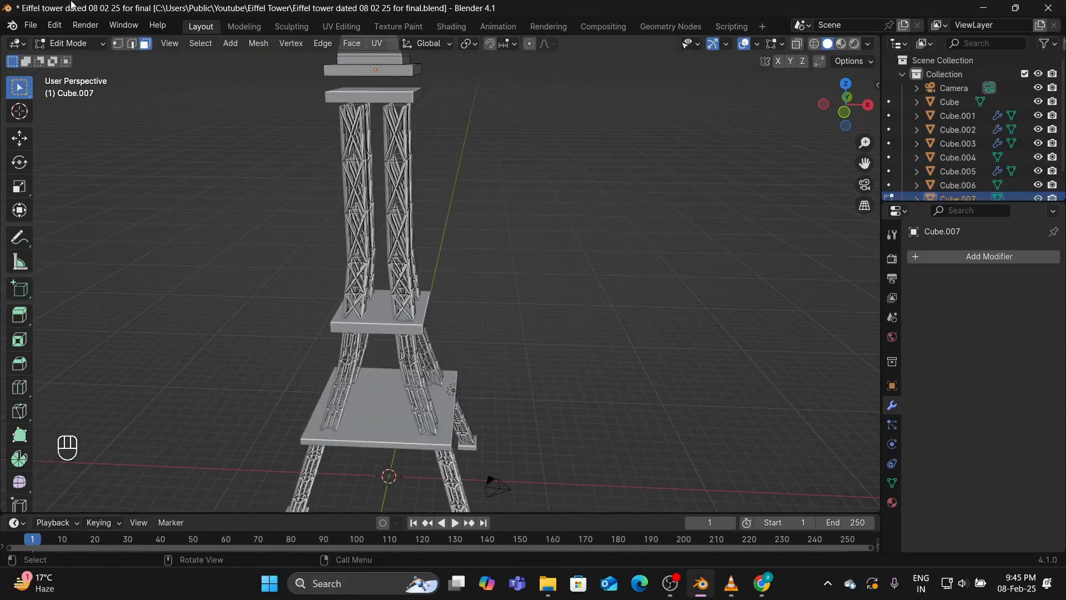
In Object Mode, duplicate the platform slab capping the lattice posts and raise the copy about 0.66 m along Z
left_click(79, 46)
left_click(74, 59)
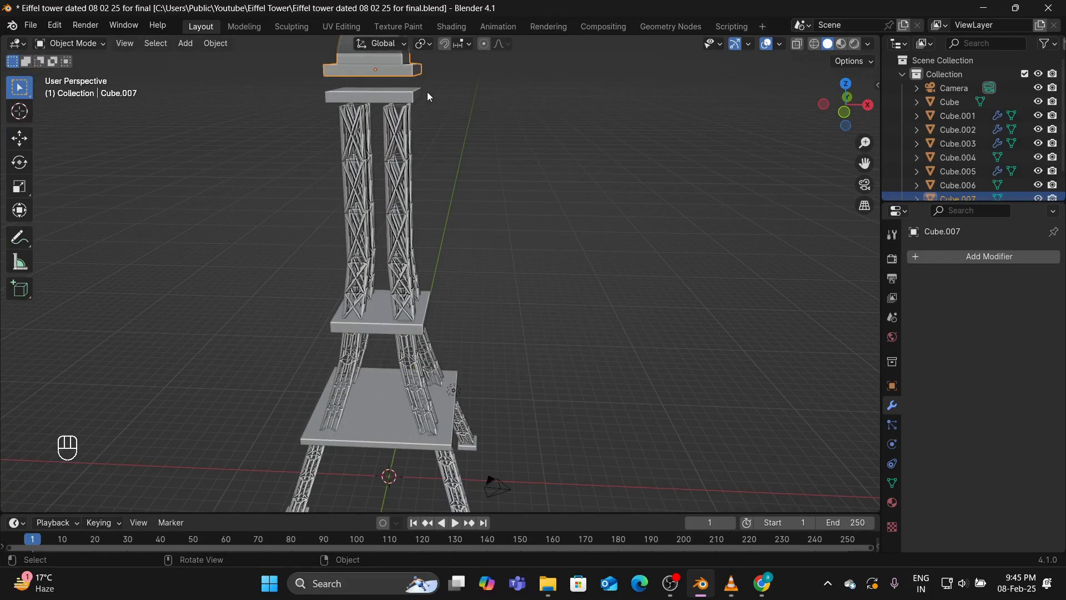
left_click(417, 96)
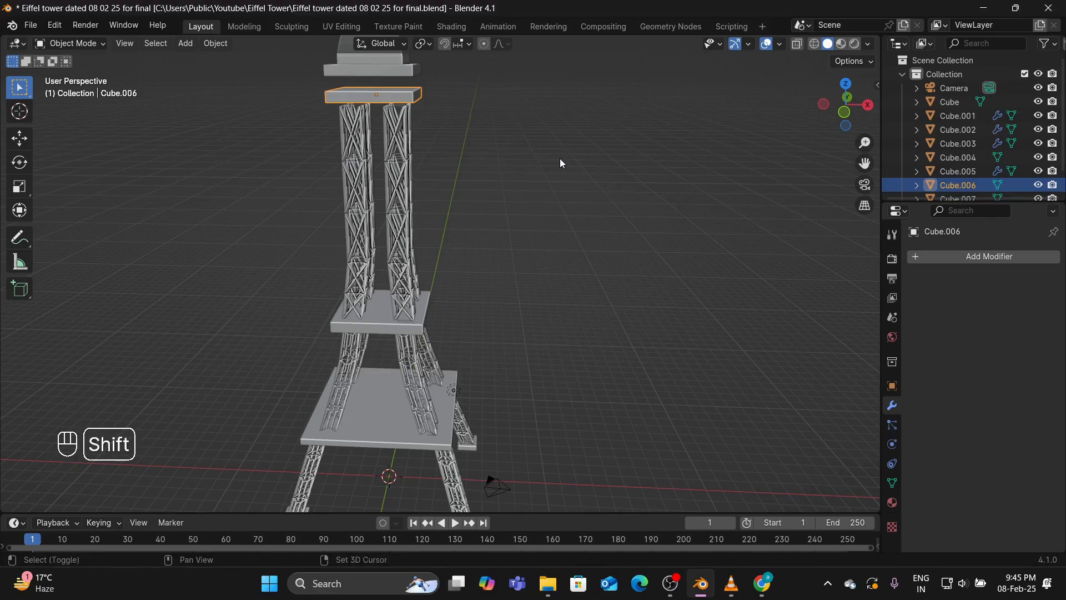
key("shift+d")
right_click(578, 144)
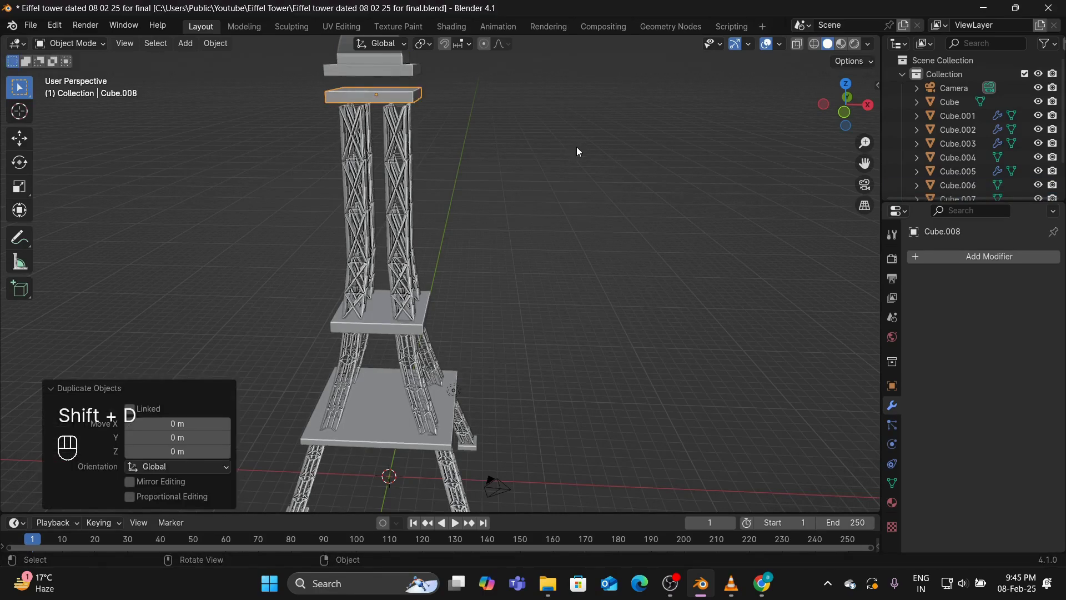
key("g")
key("z")
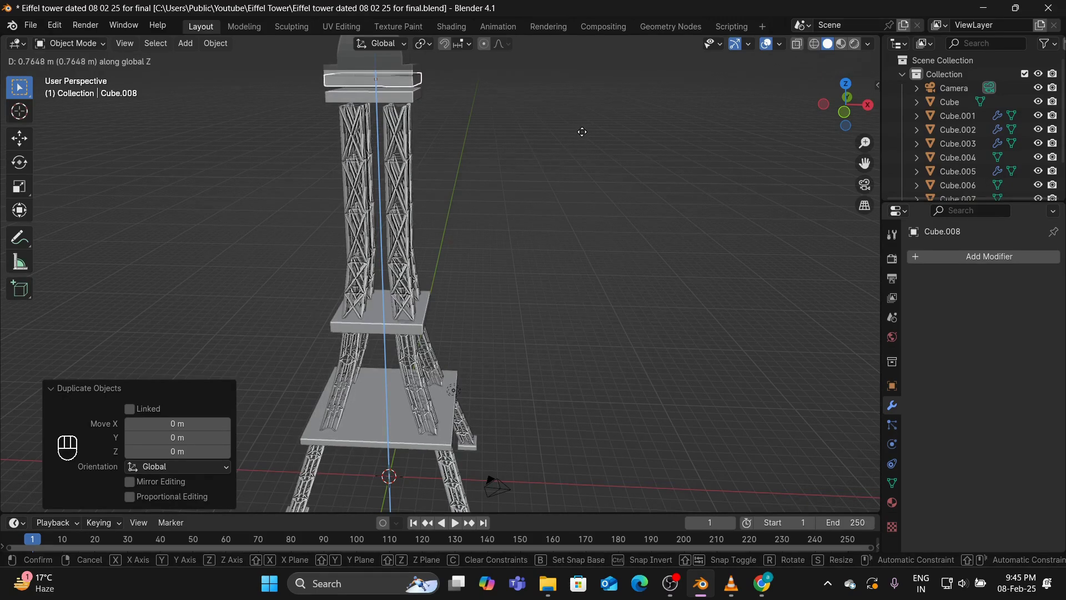
left_click(582, 134)
scroll(598, 184, "down", 2)
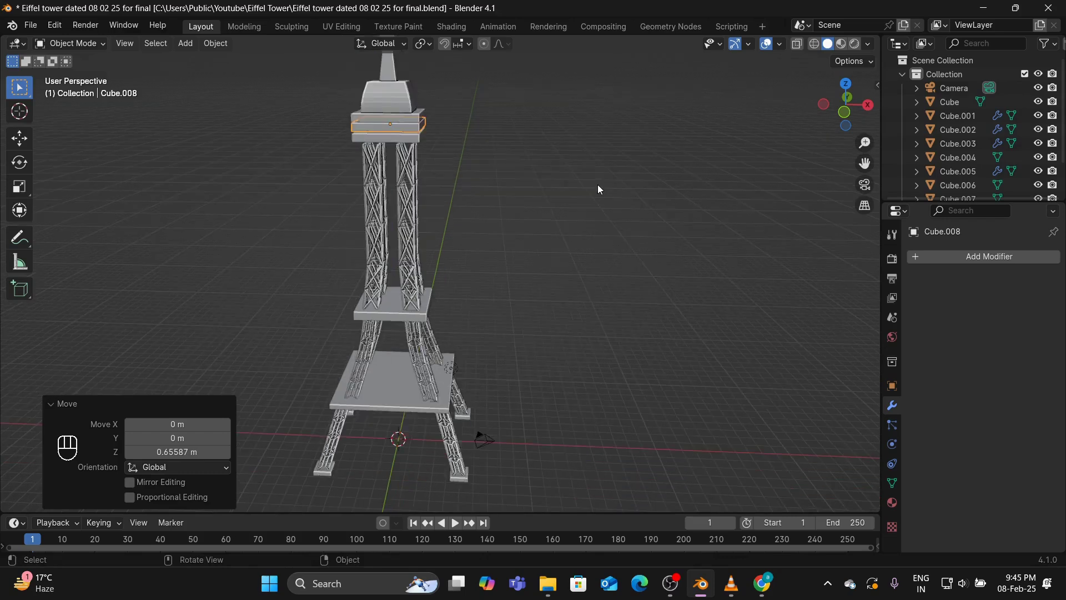
Isolate the duplicated slab in local view and open its mesh in Edit Mode
key("slash")
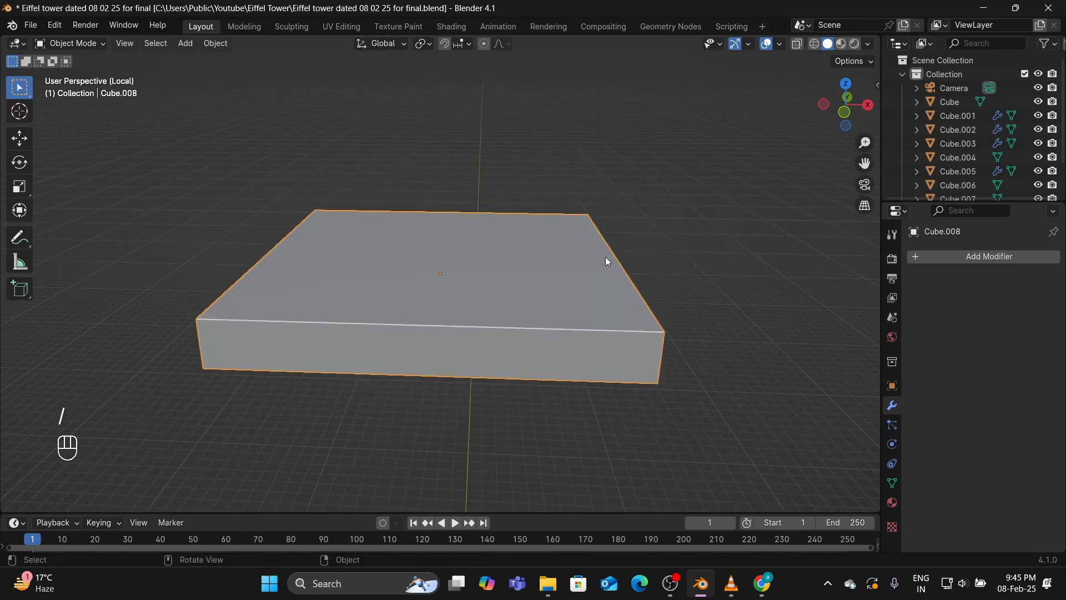
left_click(79, 40)
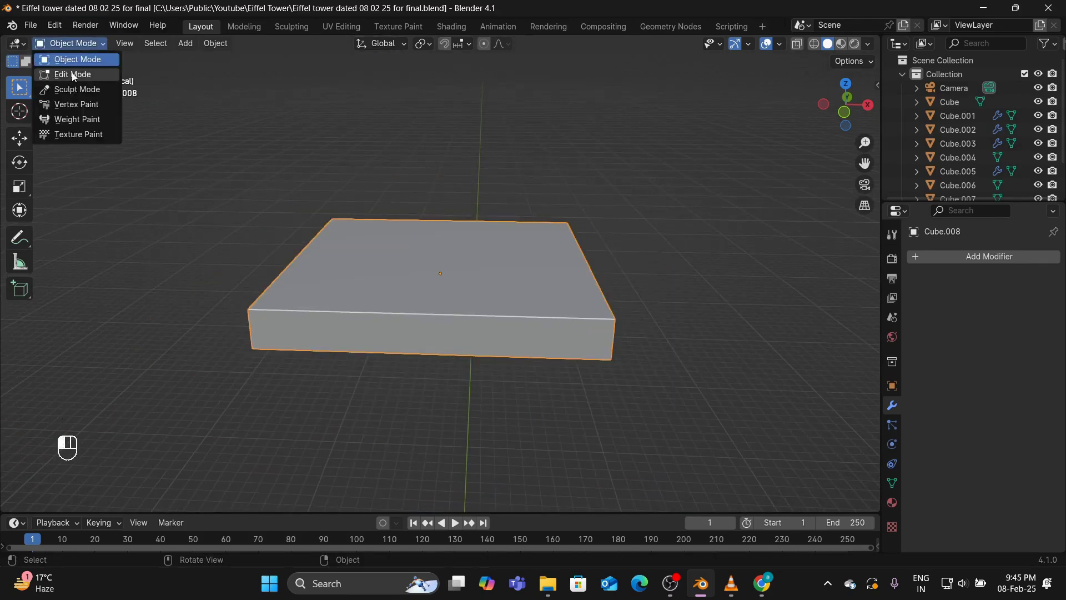
left_click(72, 73)
Try dividing the slab's width with six evenly spaced loop cuts
key("ctrl+r")
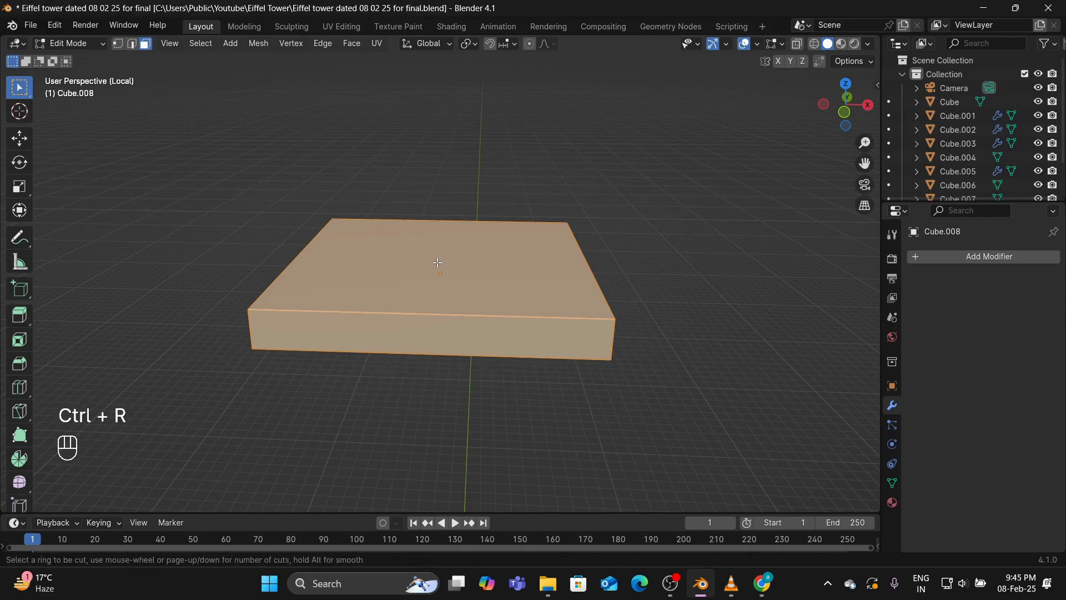
scroll(438, 263, "up", 1)
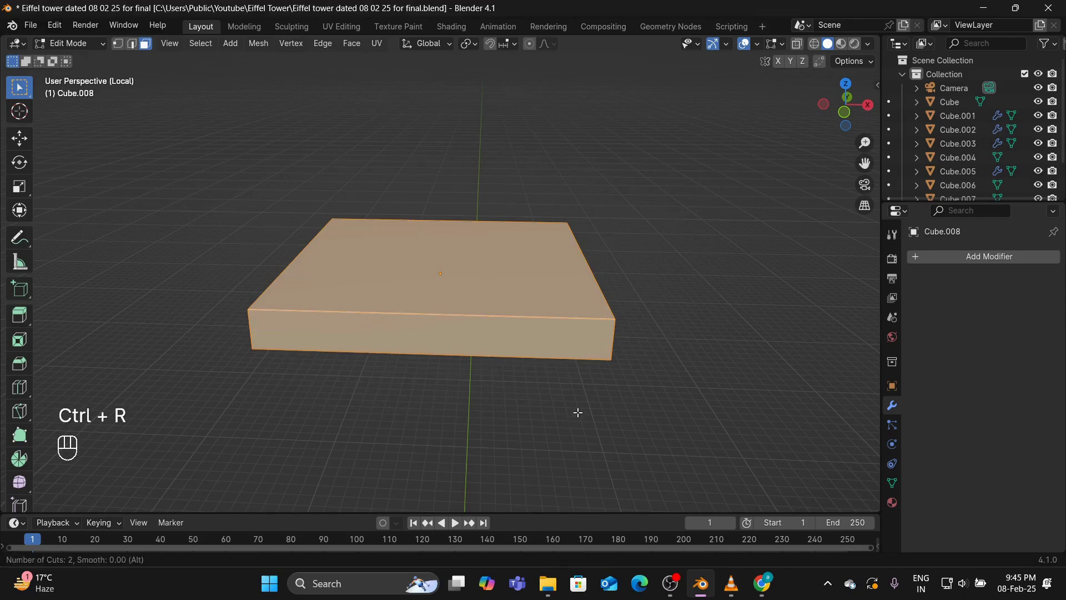
scroll(348, 291, "up", 4)
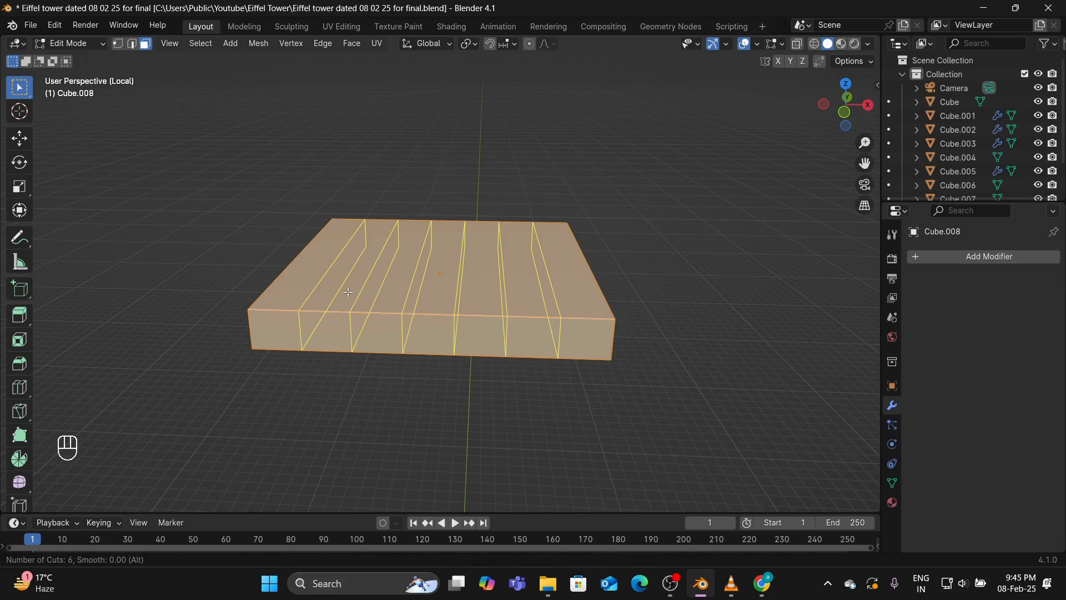
left_click(348, 291)
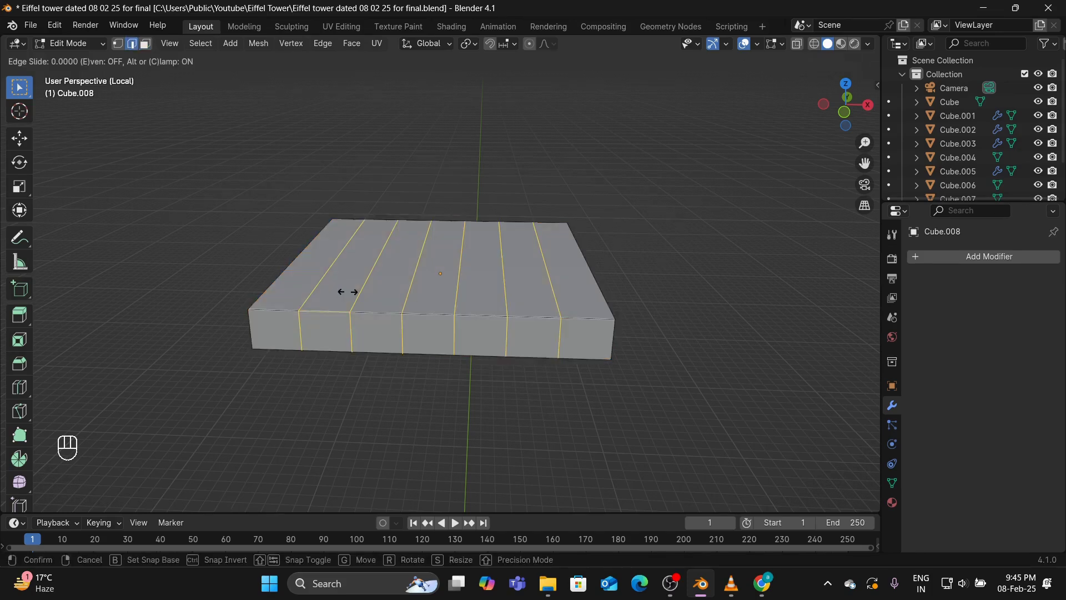
left_click(359, 283)
key("ctrl+z")
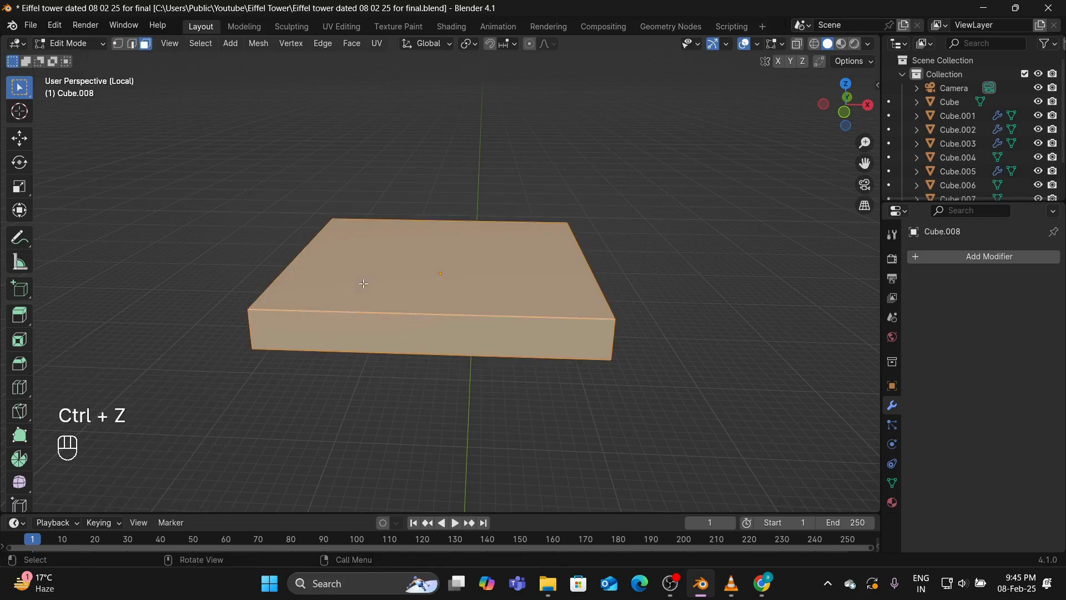
Divide the slab's width with eight evenly spaced loop cuts, leaving them centred without sliding
key("ctrl+r")
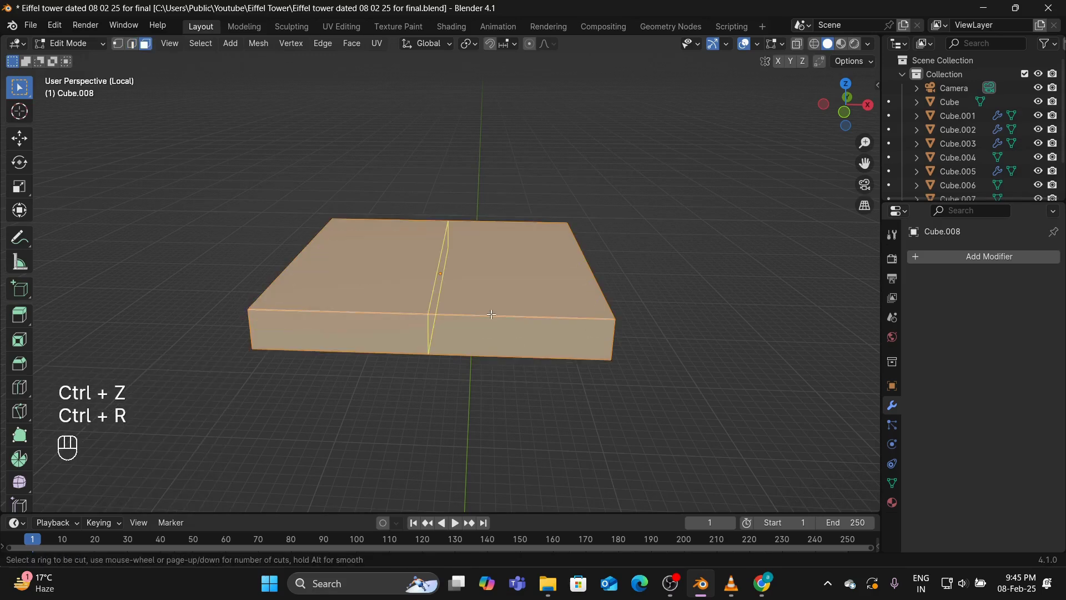
scroll(490, 312, "up", 4)
scroll(491, 313, "up", 2)
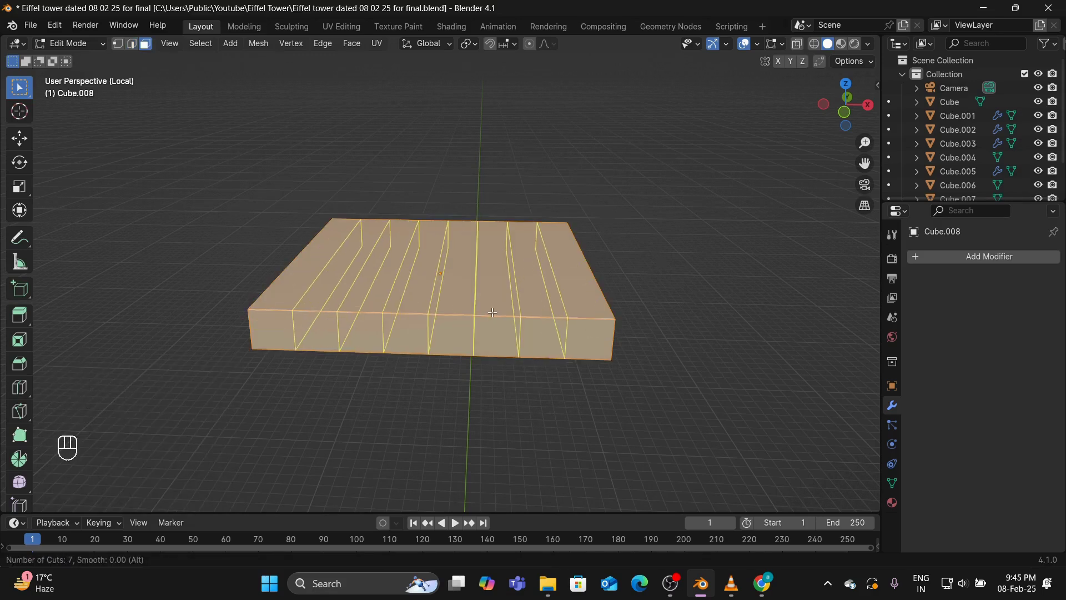
scroll(493, 312, "up", 1)
left_click(494, 313)
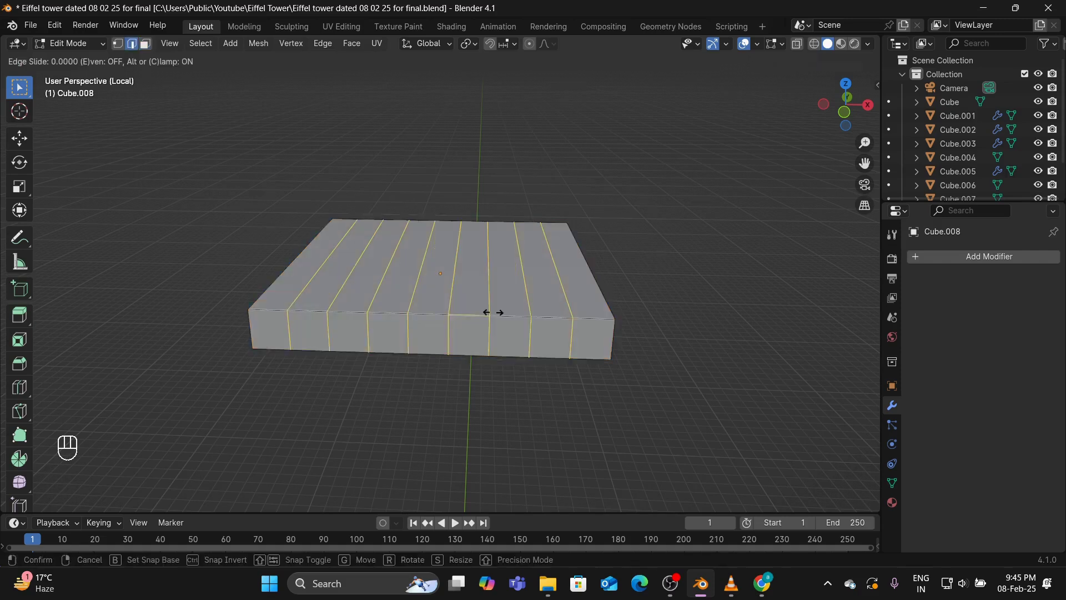
right_click(493, 313)
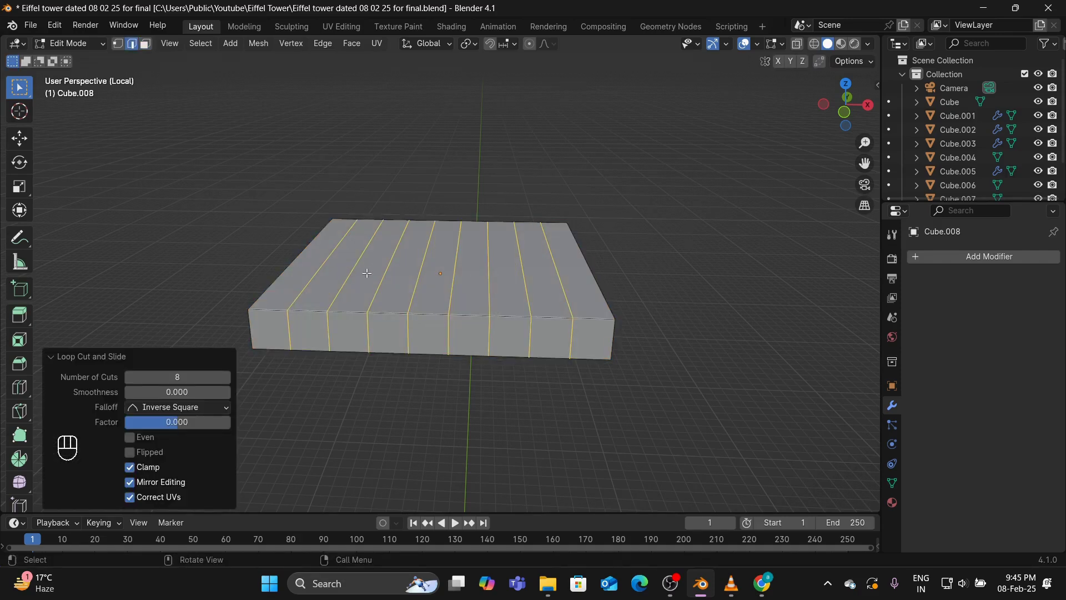
Add six evenly spaced loop cuts across the slab in the other horizontal direction, without sliding them
key("ctrl+r")
scroll(371, 274, "down", 2)
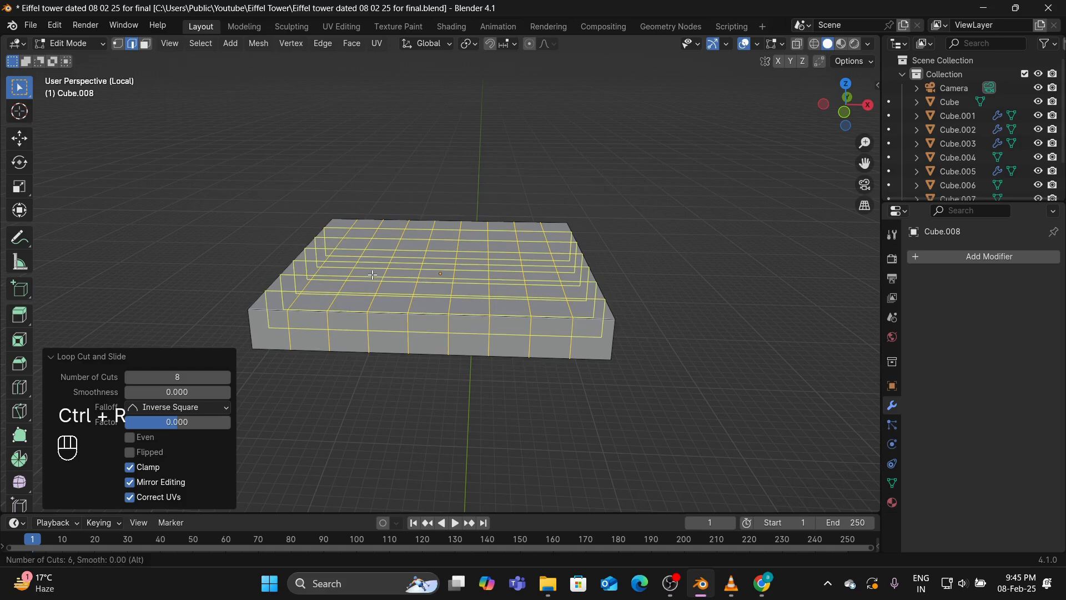
left_click(375, 275)
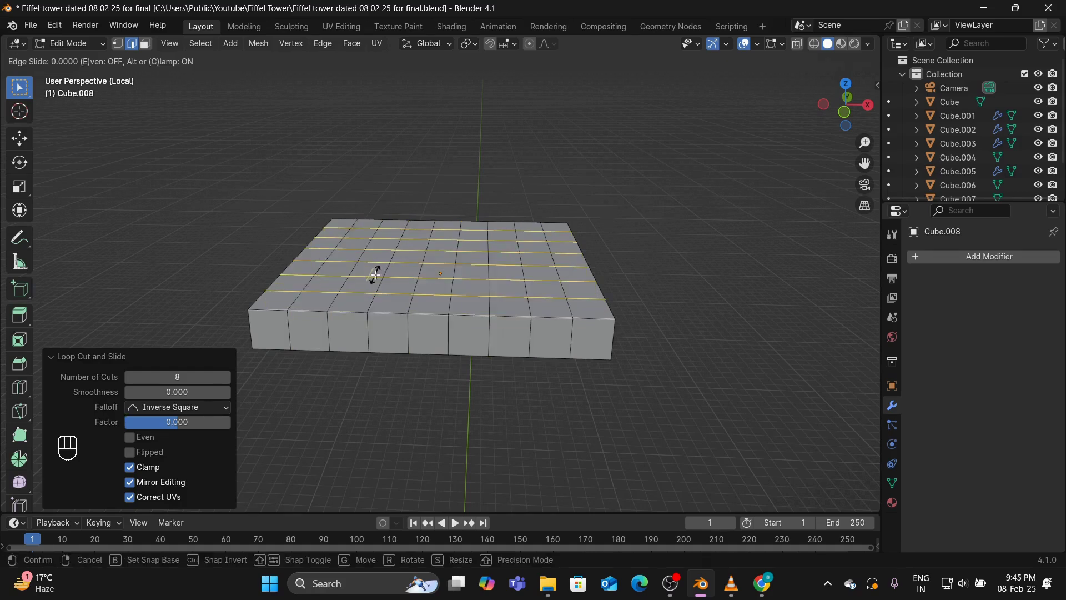
right_click(377, 275)
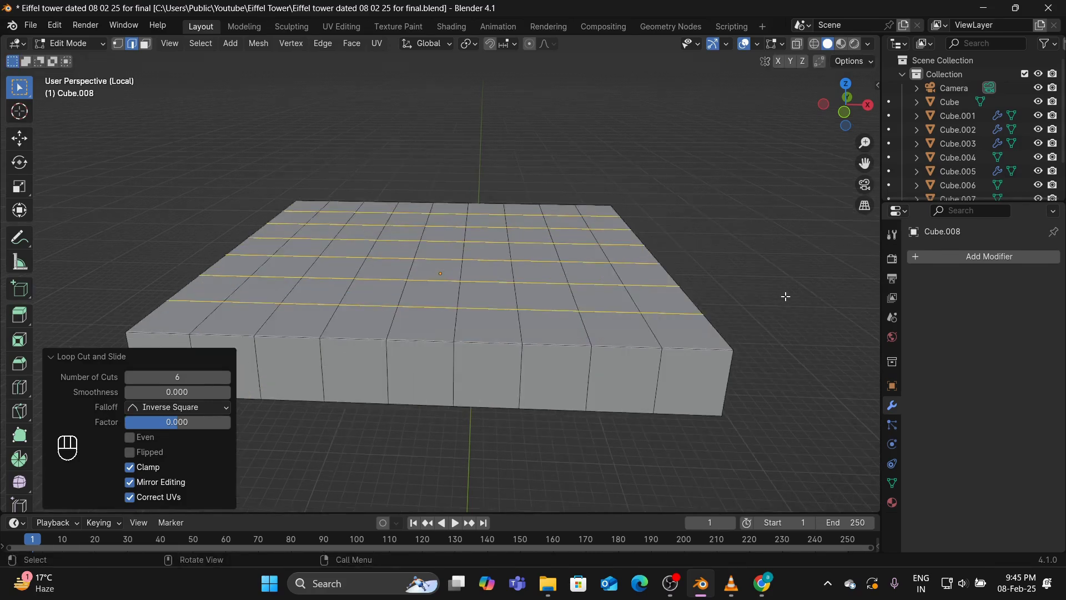
Clear the edge selection, show the slab as wireframe and switch to face selection
middle_click_drag(784, 297, 762, 276)
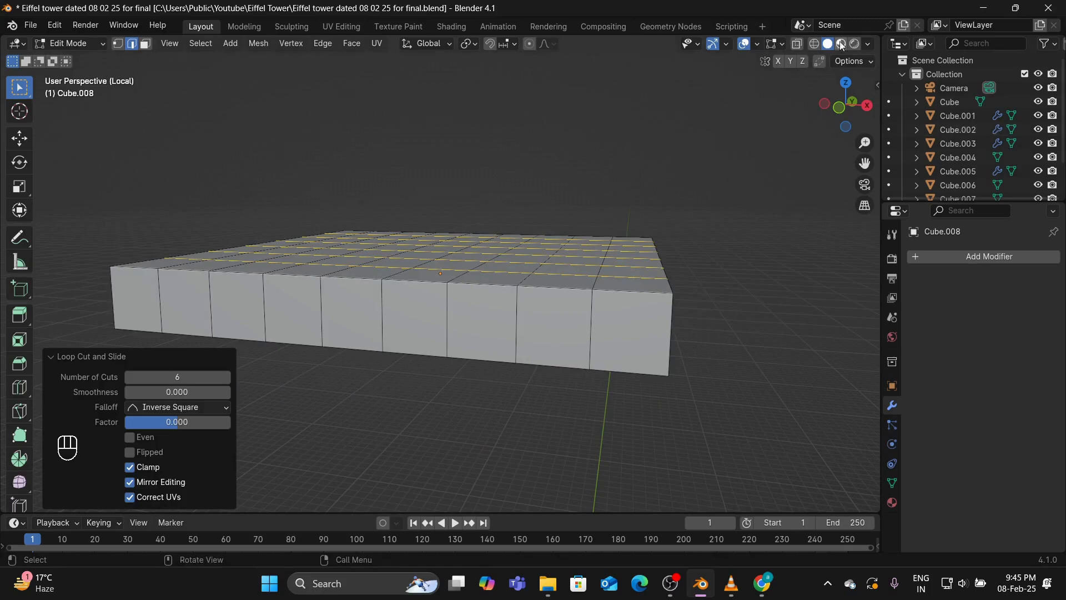
left_click(763, 180)
left_click(815, 43)
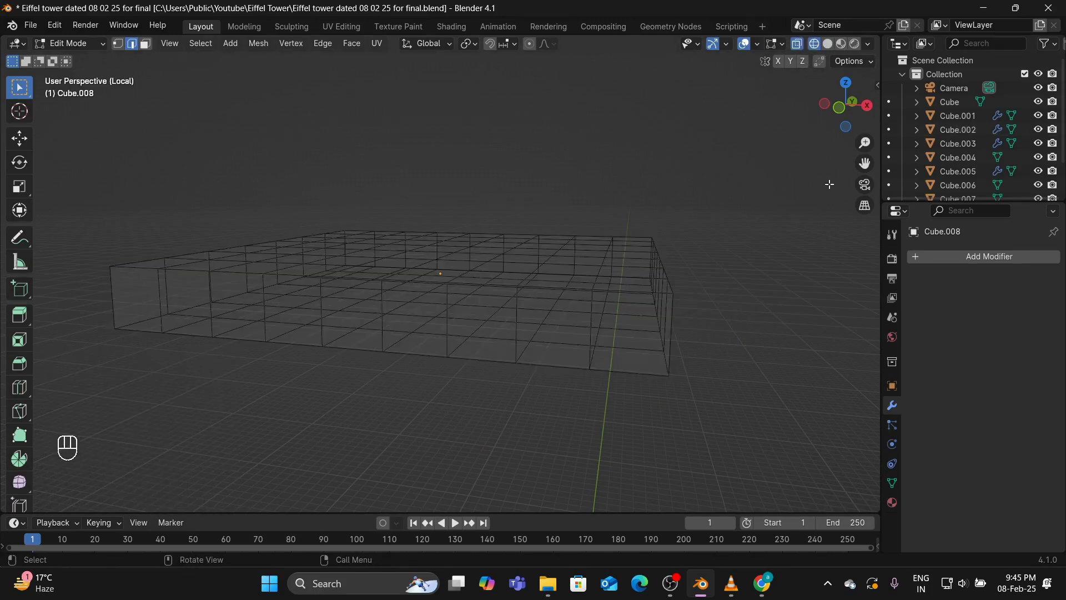
middle_click_drag(828, 184, 861, 173)
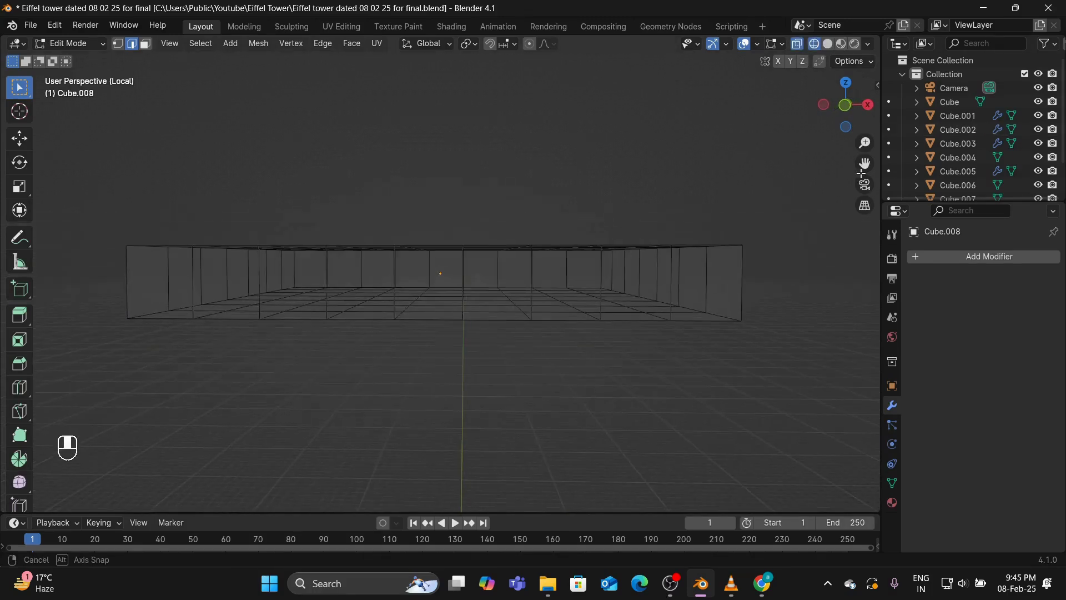
left_click(145, 44)
Try box-selecting the slab's side faces from a perspective view
left_click_drag(87, 269, 808, 286)
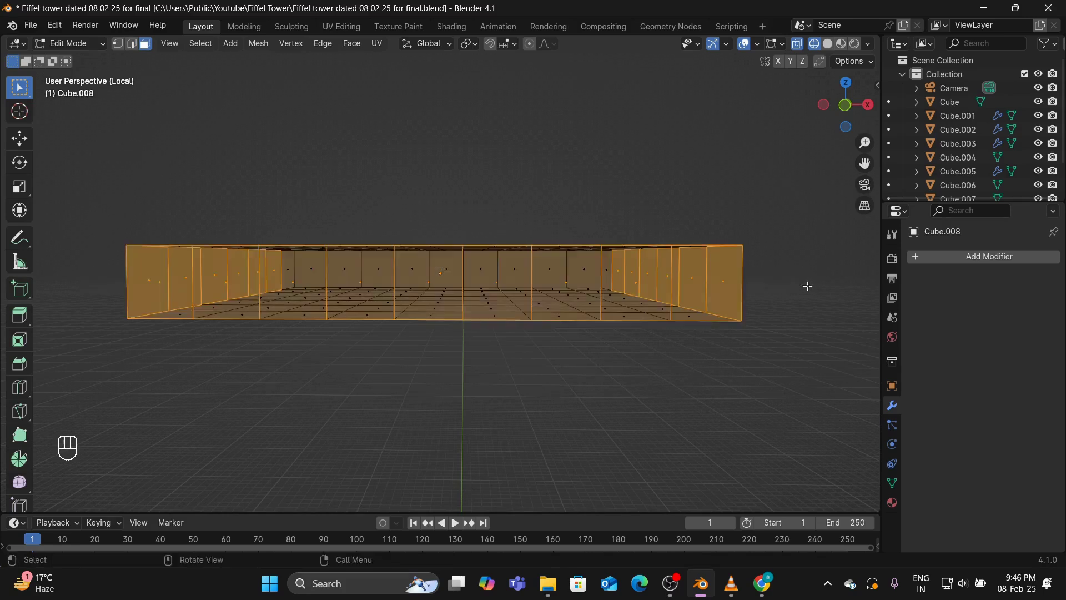
middle_click_drag(800, 298, 776, 299)
middle_click_drag(708, 456, 705, 474)
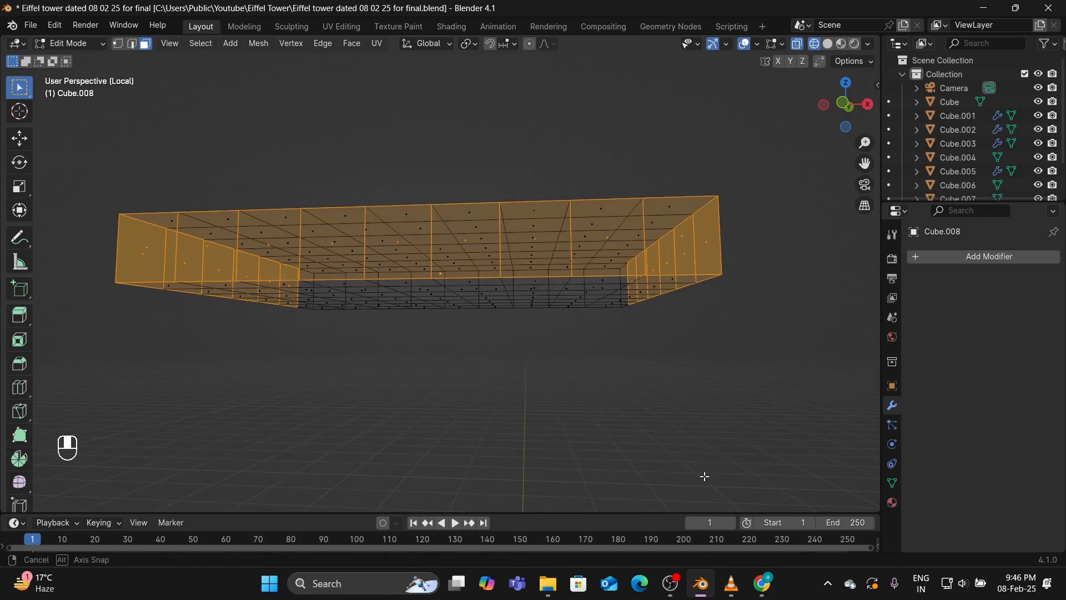
key("ctrl+z")
Box-select all the slab's side faces through the wireframe in the front orthographic view
key("KP_1")
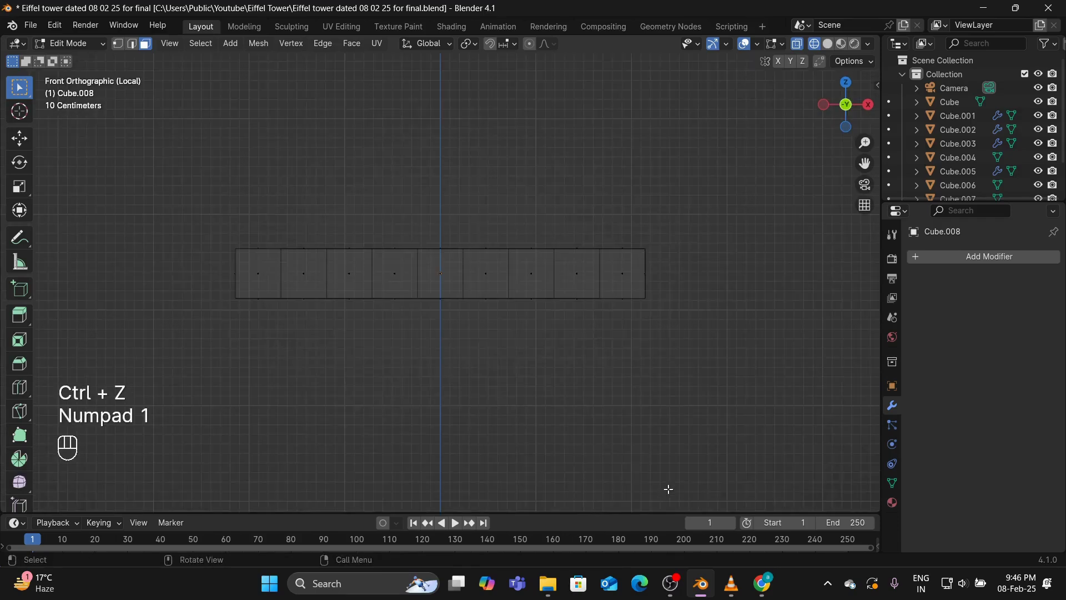
left_click_drag(173, 271, 701, 283)
middle_click_drag(704, 286, 706, 349)
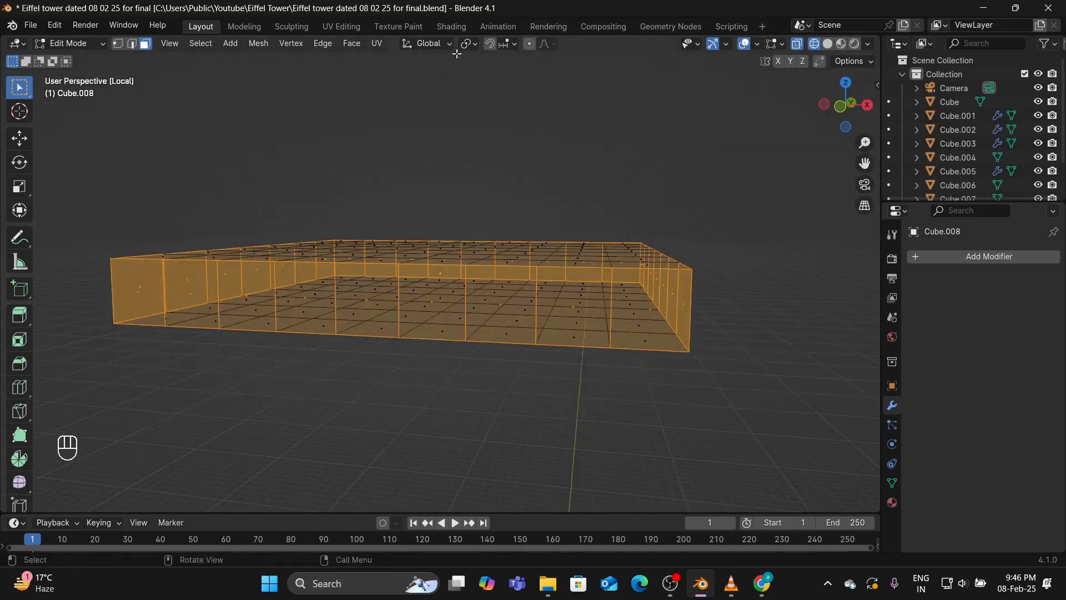
Choose the transform pivot point and set the transform orientation to Normal
left_click(473, 45)
left_click(501, 110)
left_click(451, 46)
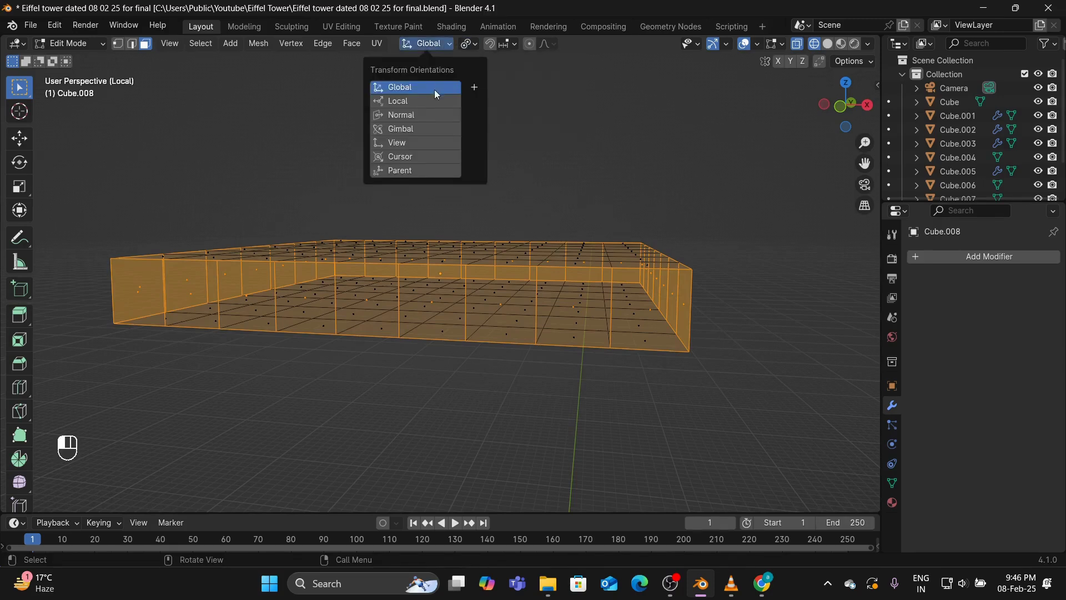
left_click(428, 115)
middle_click_drag(590, 173, 622, 195)
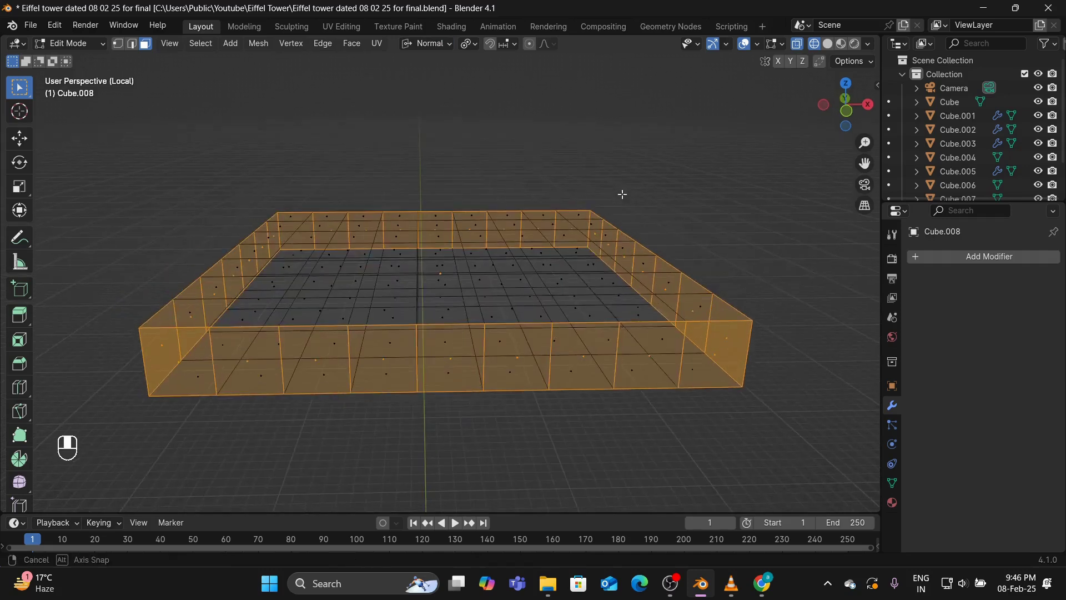
Apply Checker Deselect so only every other side face around the slab stays selected
left_click(207, 47)
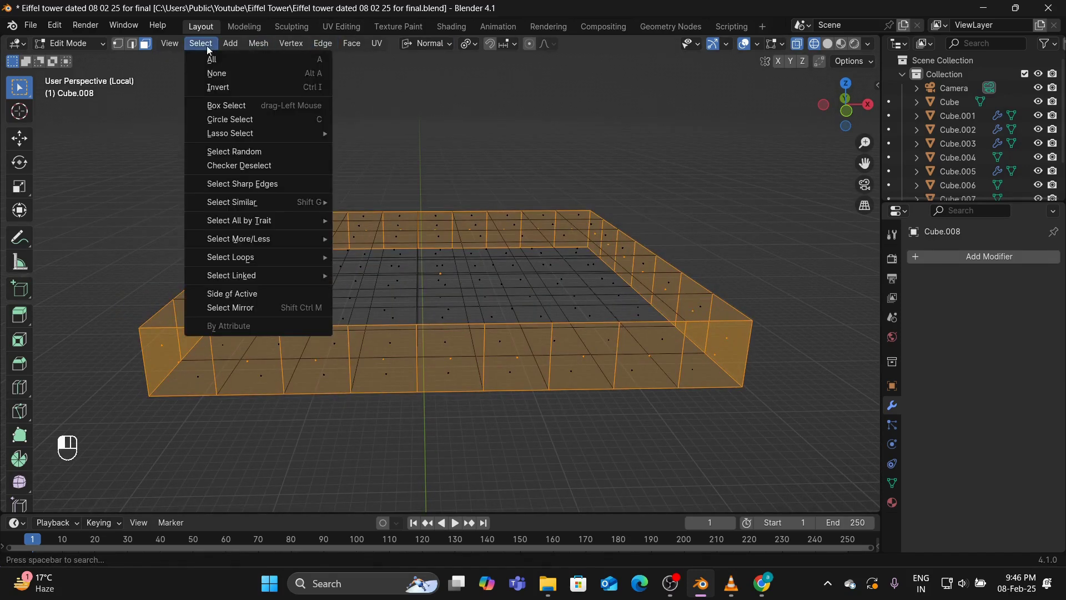
left_click(227, 167)
middle_click_drag(569, 445, 571, 442)
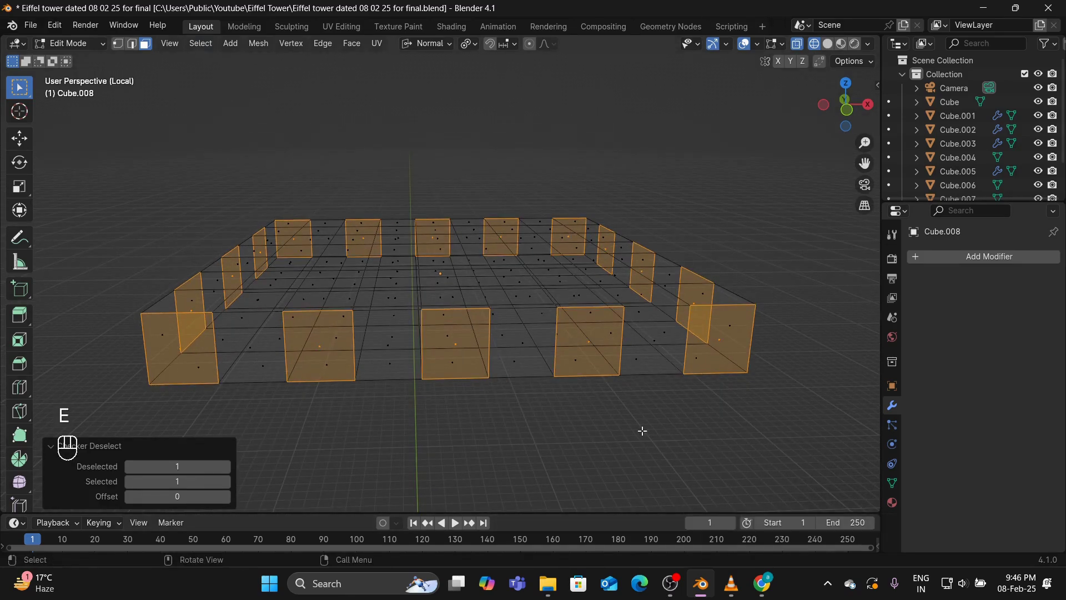
Extrude the alternating side faces about 0.325 m inward along their normals and return to solid shading
key("alt+e")
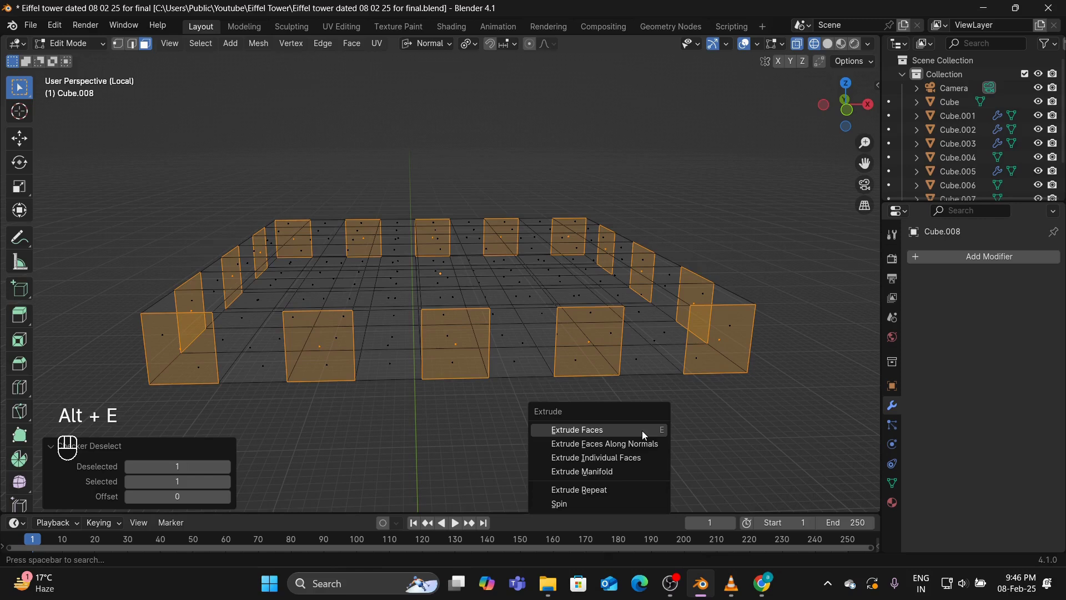
left_click(642, 444)
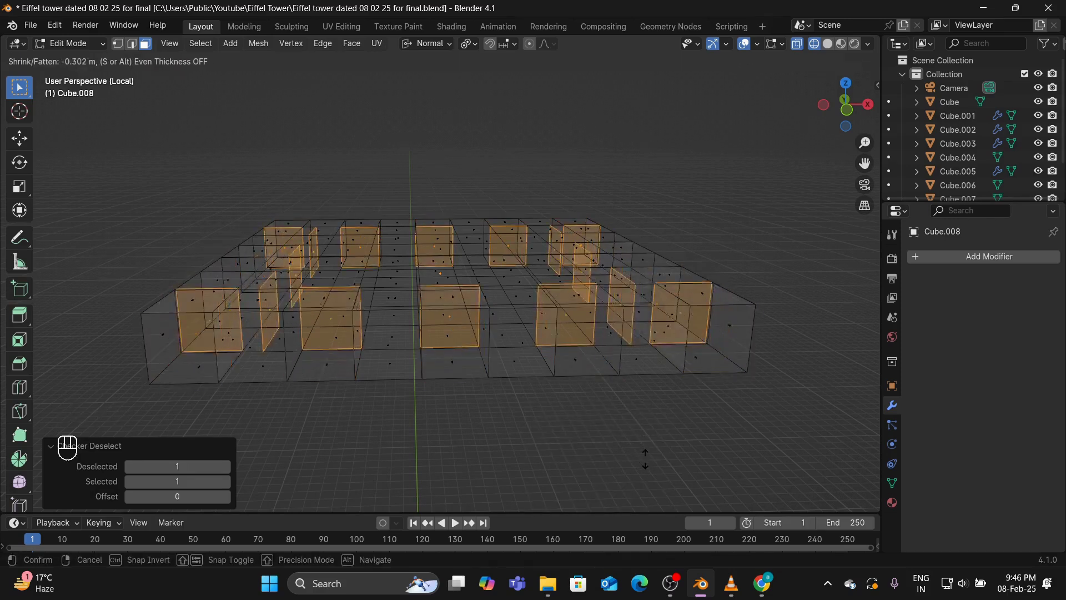
left_click(648, 460)
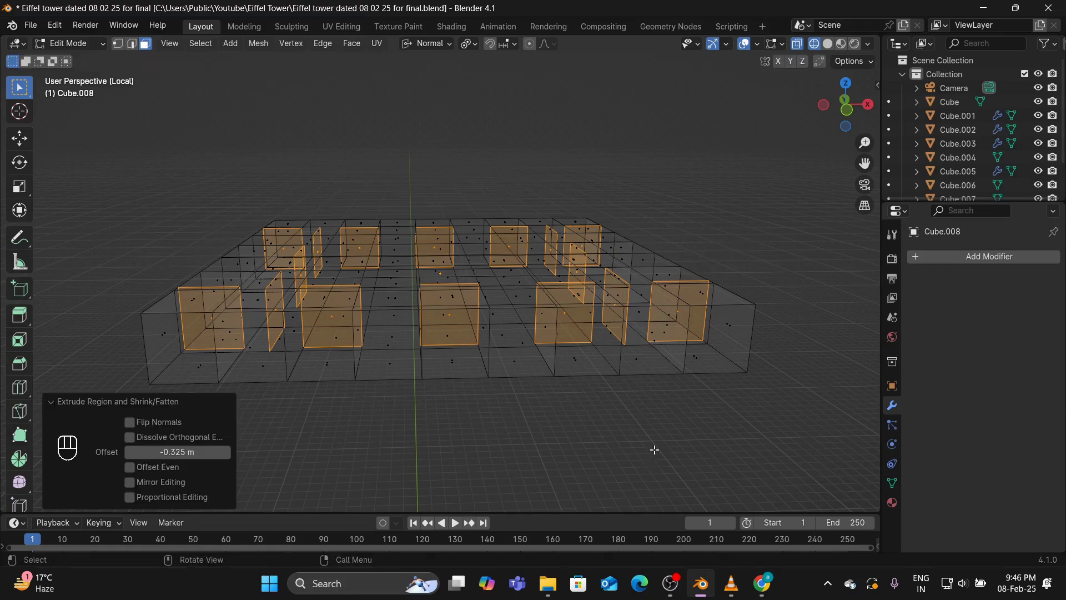
left_click(825, 46)
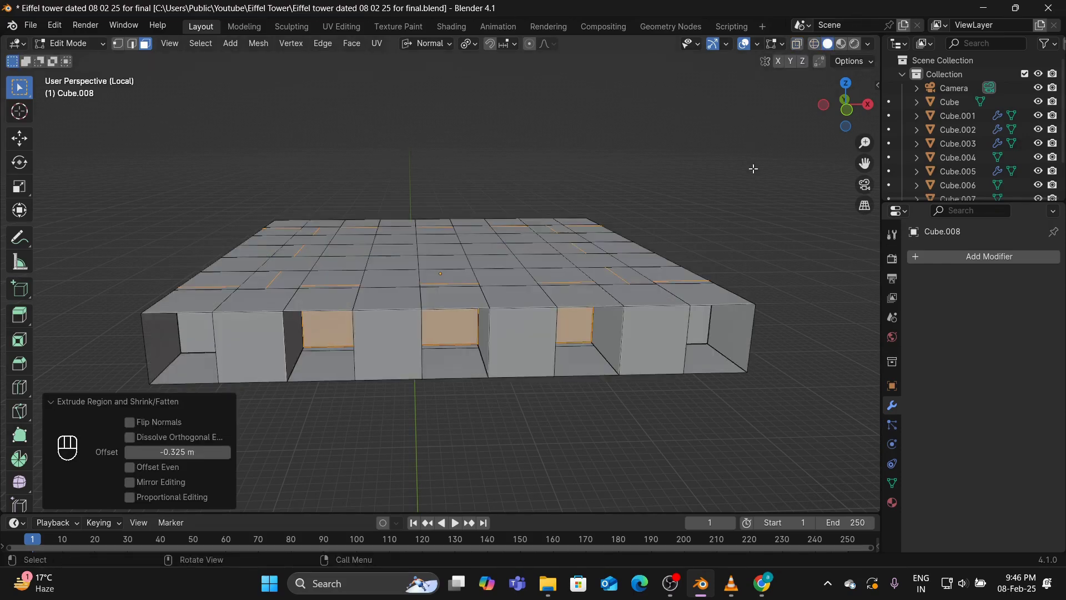
mouse_move(751, 167)
middle_mouse_down()
mouse_move(843, 159)
mouse_move(728, 142)
mouse_move(685, 188)
mouse_move(711, 162)
mouse_move(741, 178)
middle_mouse_up()
scroll(711, 161, "down", 5)
scroll(741, 178, "up", 2)
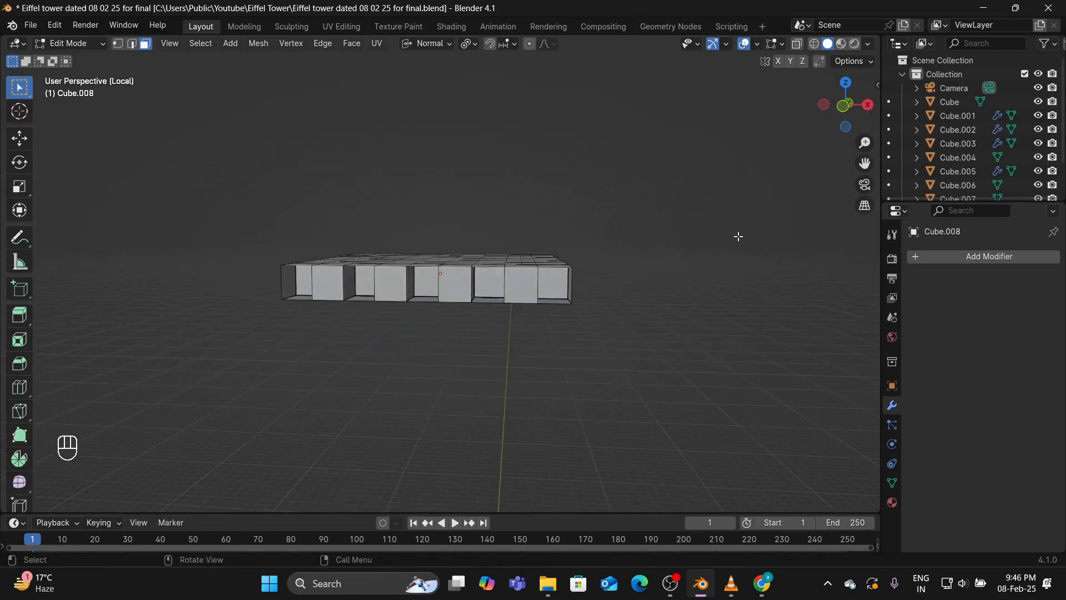
Leave local view and inspect the recessed slab in place between the tower's top platform and the spire
key("slash")
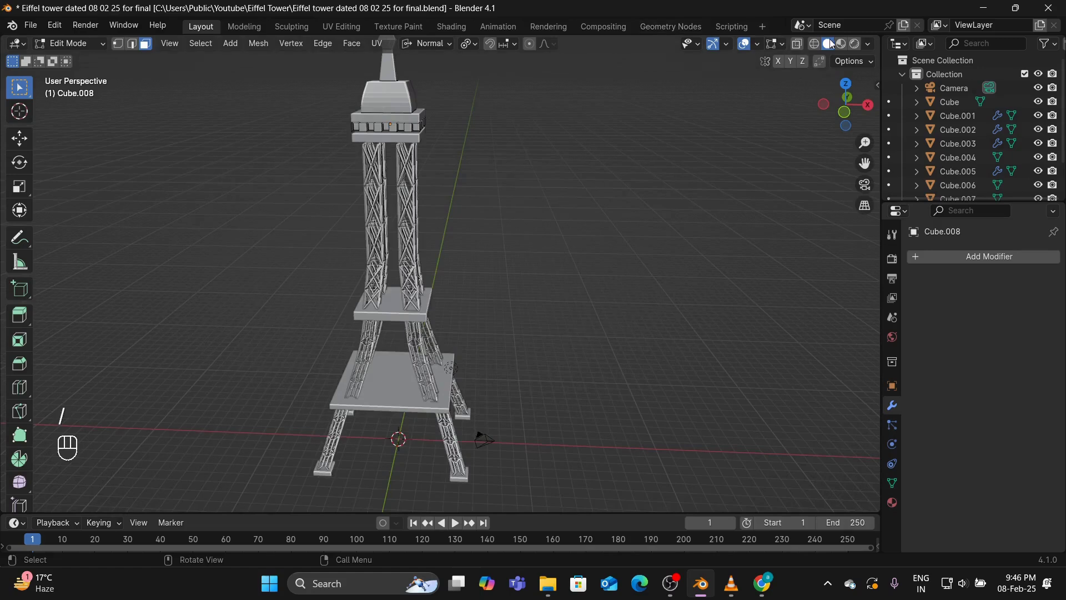
middle_click_drag(649, 167, 624, 236)
scroll(652, 238, "down", 3)
scroll(546, 225, "up", 3)
scroll(623, 235, "up", 3)
scroll(622, 236, "down", 4)
scroll(615, 238, "up", 2)
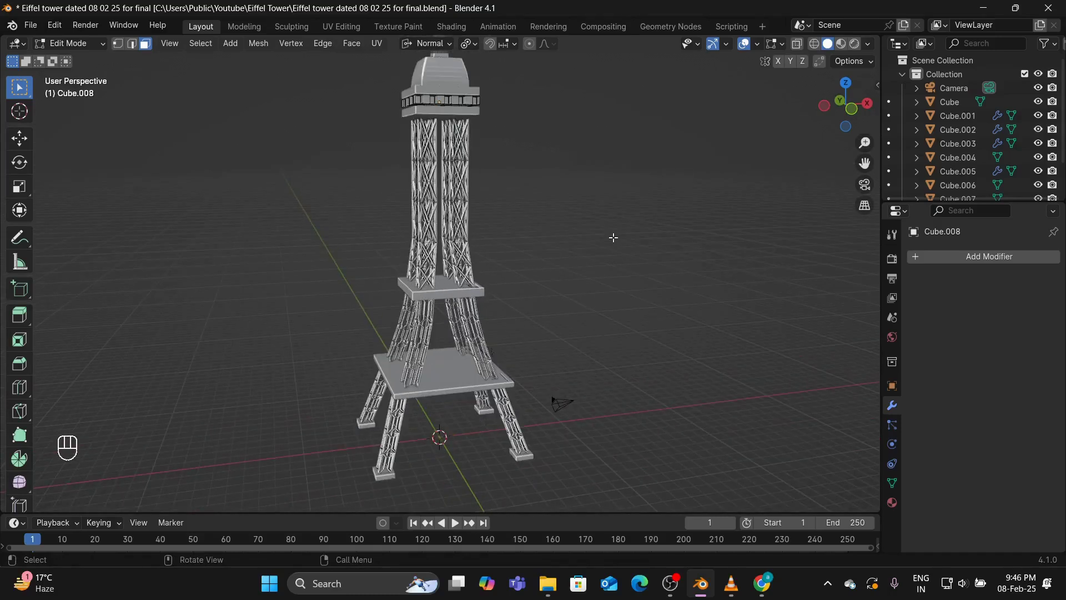
Isolate the slab again and box-select its upper faces through the wireframe in the front orthographic view
key("slash")
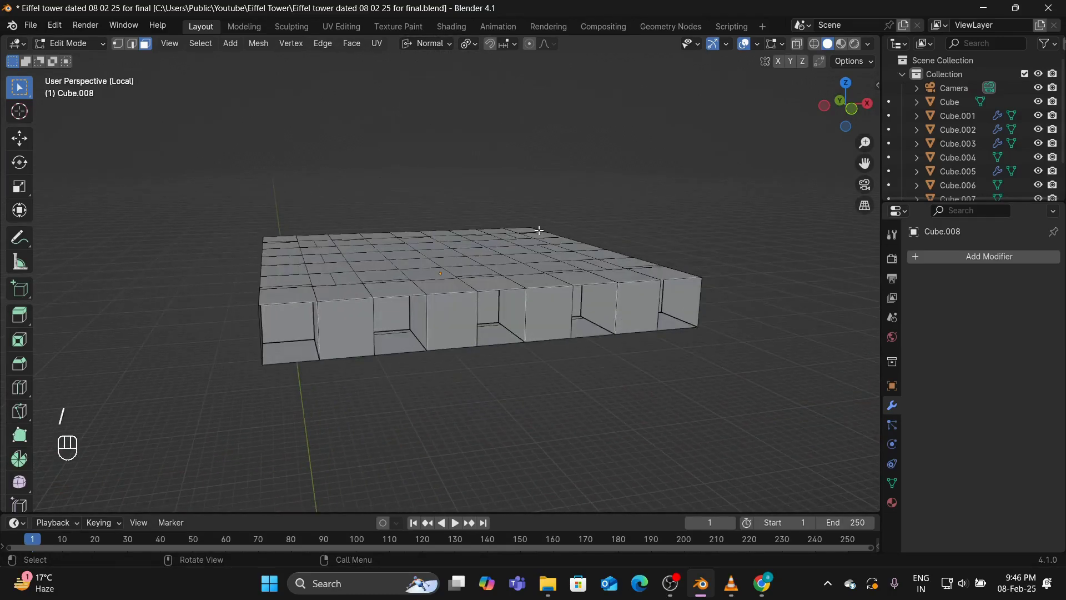
middle_click_drag(539, 230, 507, 209)
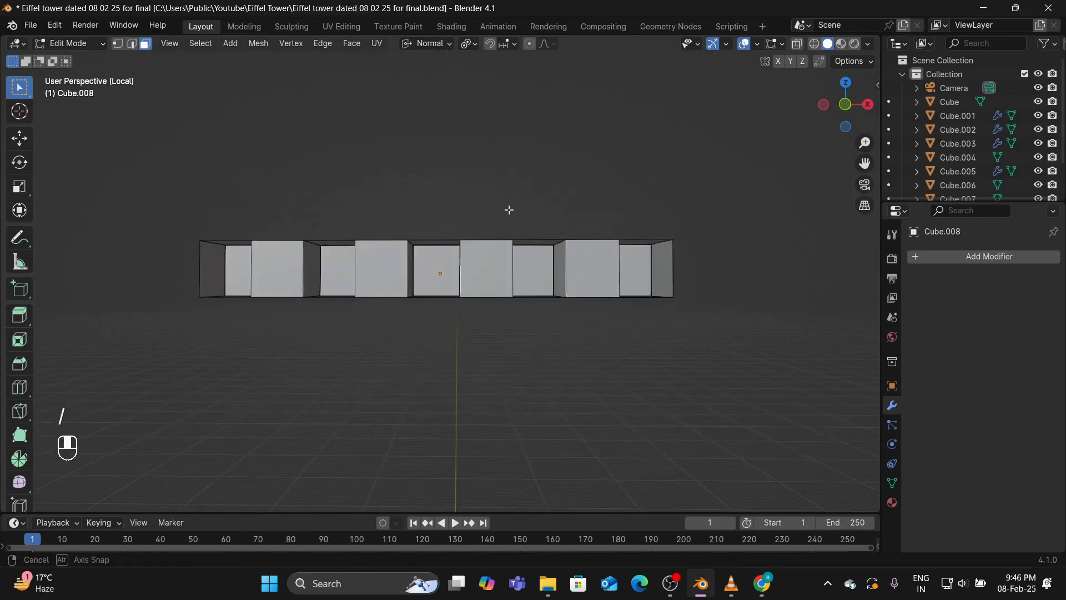
left_click(818, 47)
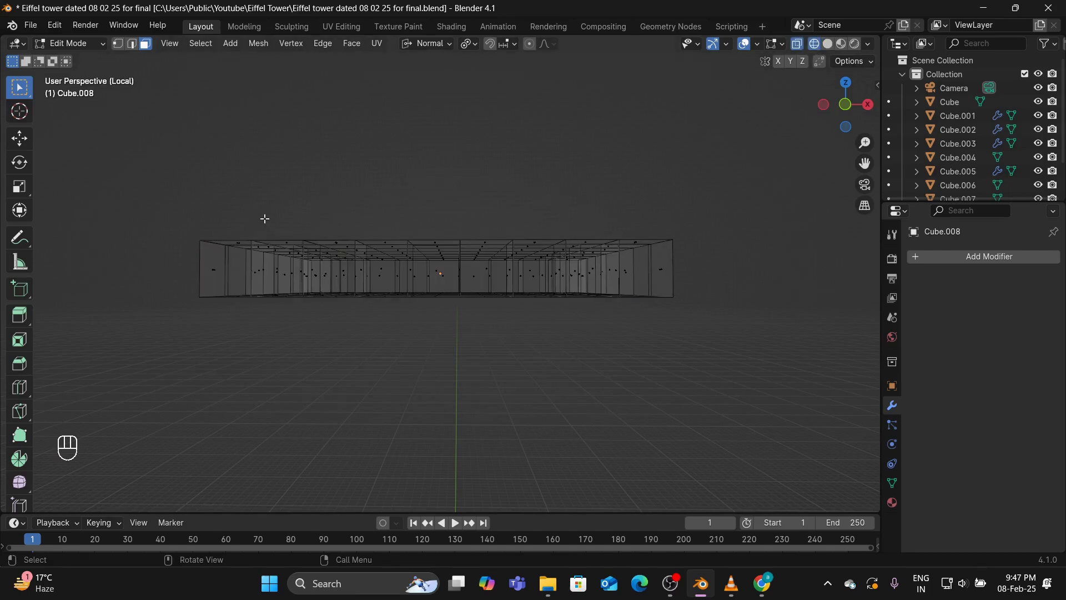
key("KP_1")
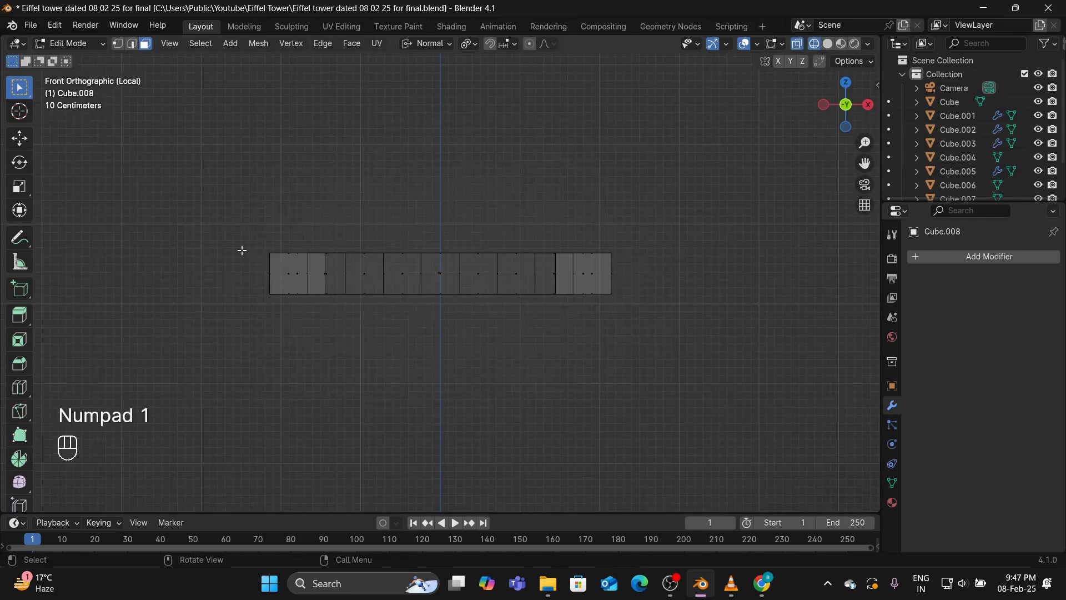
left_click_drag(230, 226, 654, 265)
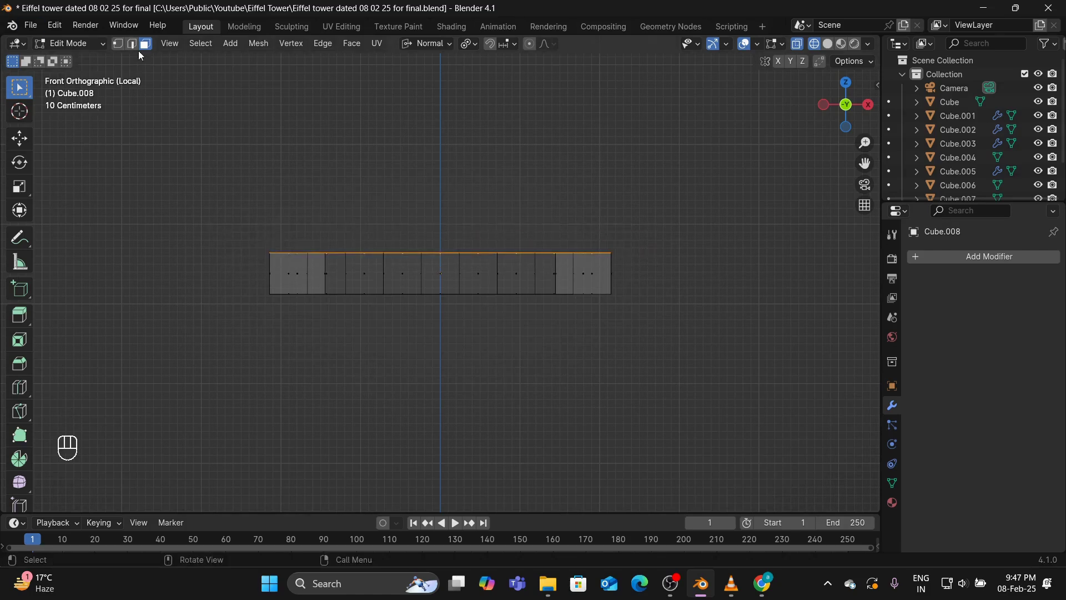
Switch to edge selection, scale the slab's top to about 0.842 and return to solid shading
left_click(133, 44)
key("s")
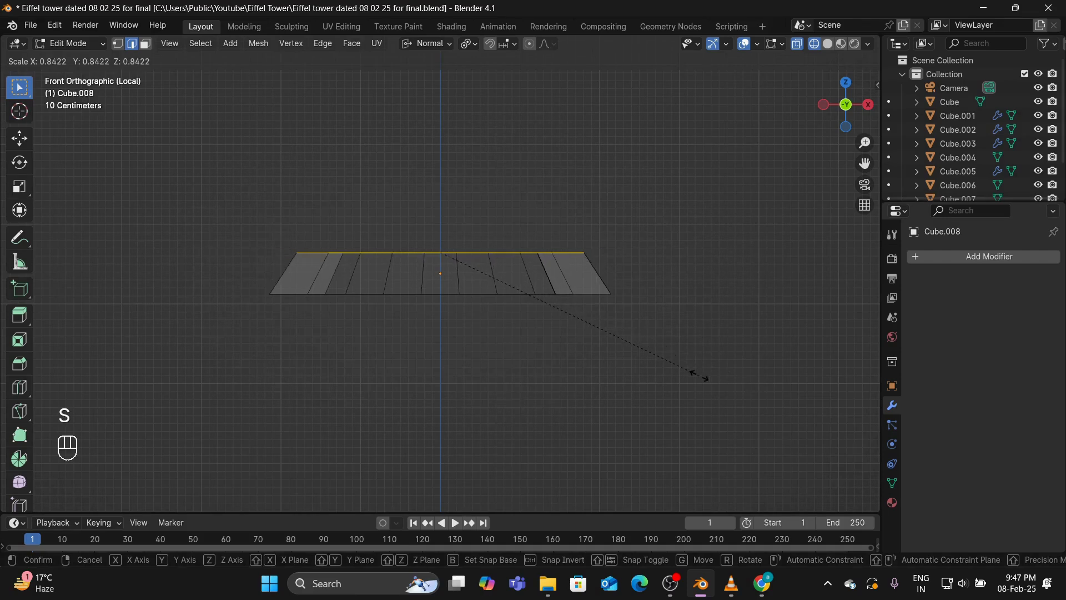
left_click(698, 375)
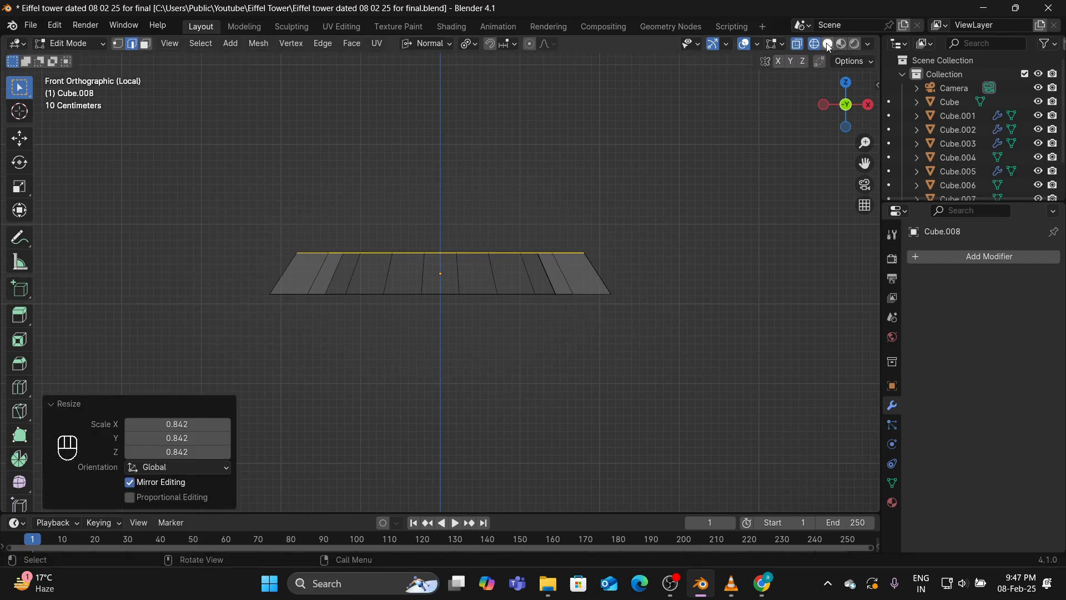
left_click(828, 44)
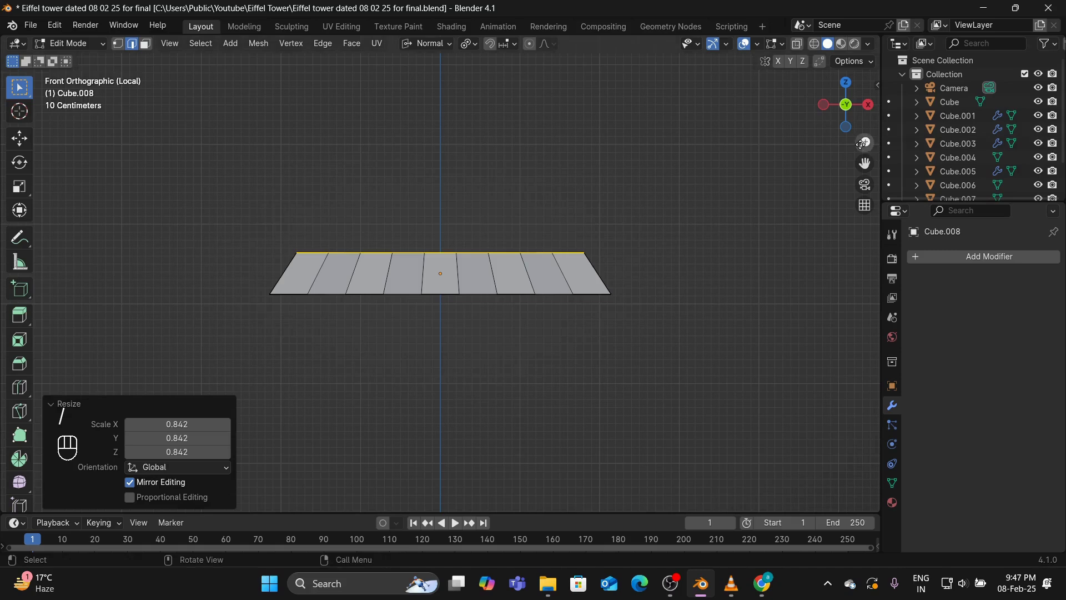
middle_click_drag(736, 194, 792, 241)
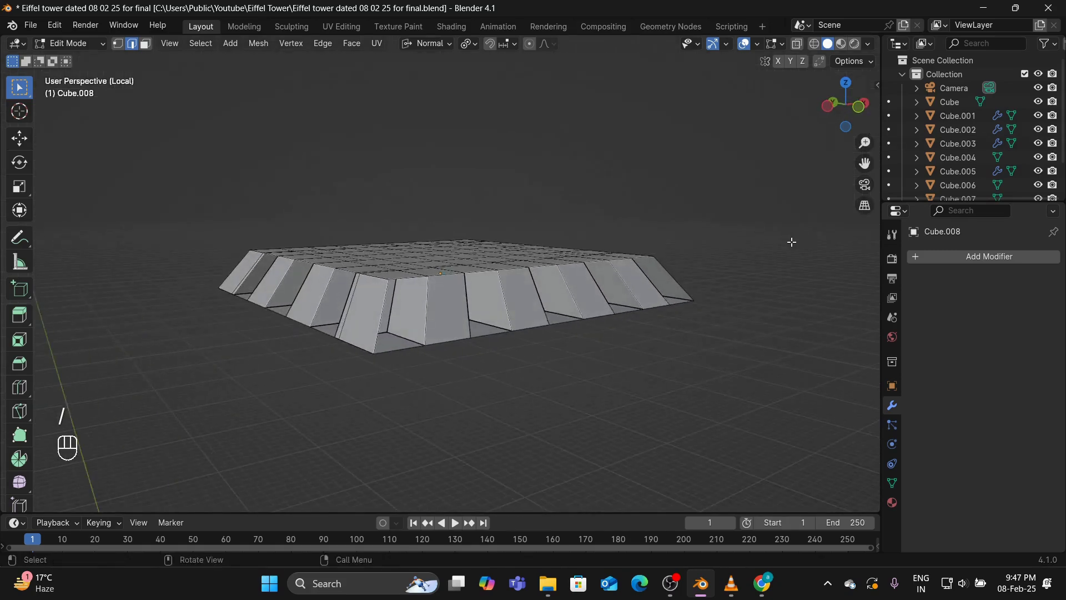
Show the whole tower again and adjust the screen-space cavity ridge in the viewport shading options
key("slash")
scroll(633, 226, "up", 3)
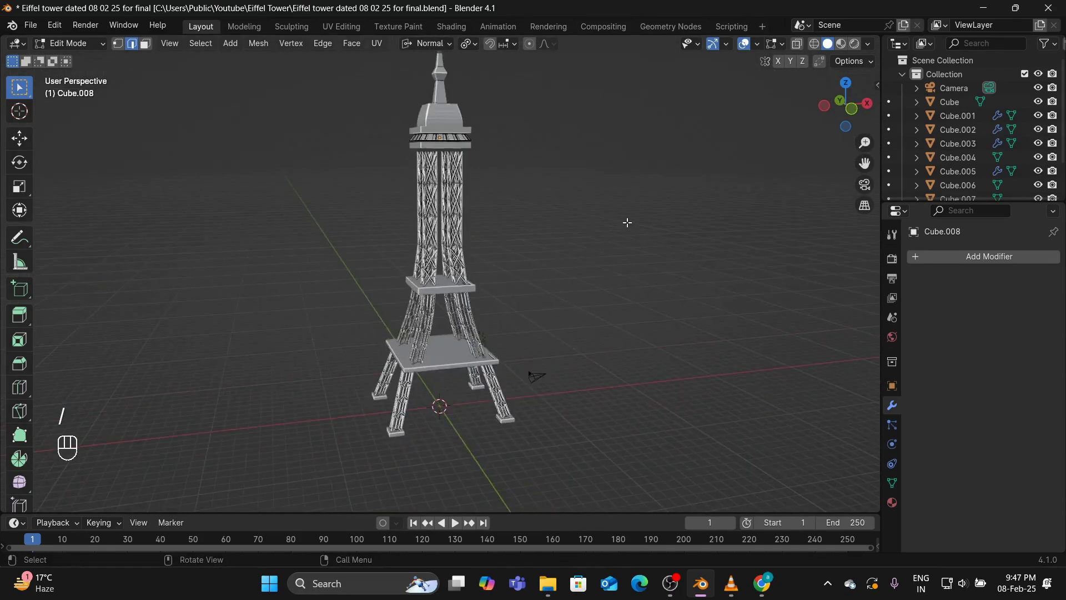
middle_click_drag(625, 221, 694, 245)
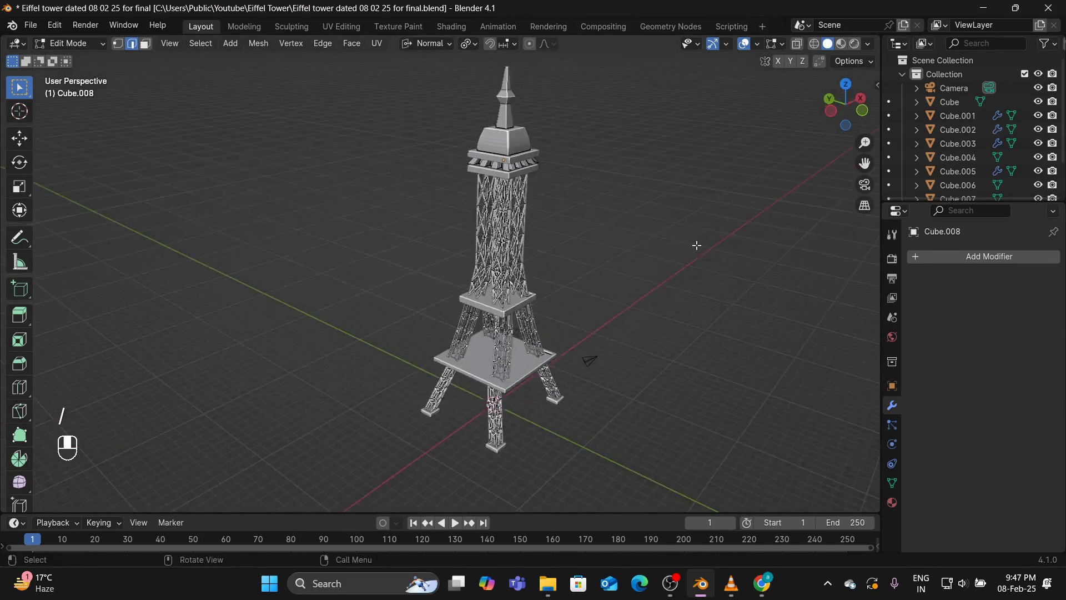
left_click(869, 44)
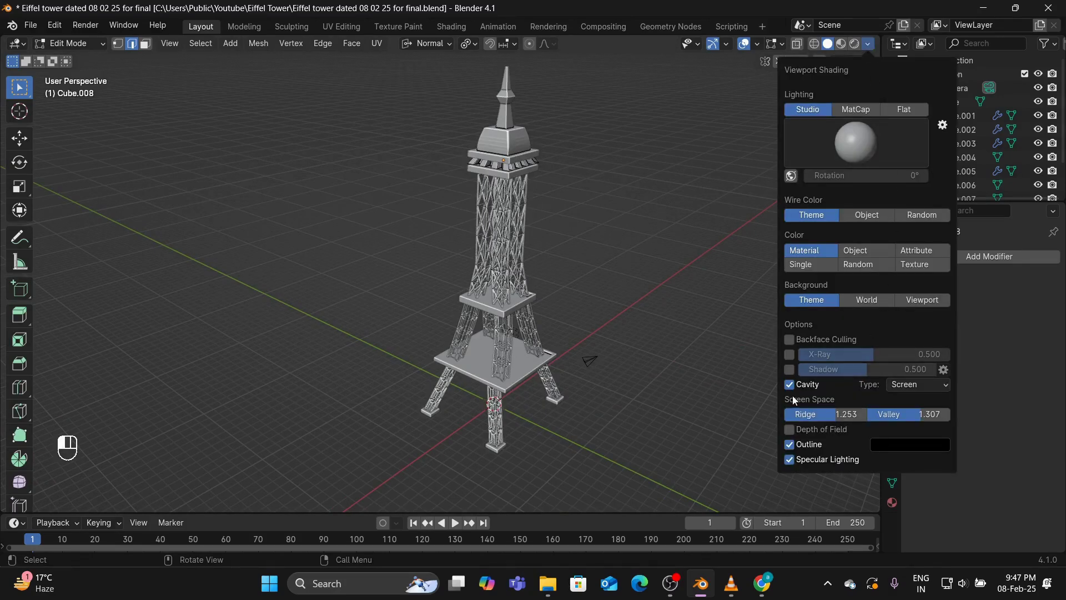
left_click_drag(827, 414, 935, 415)
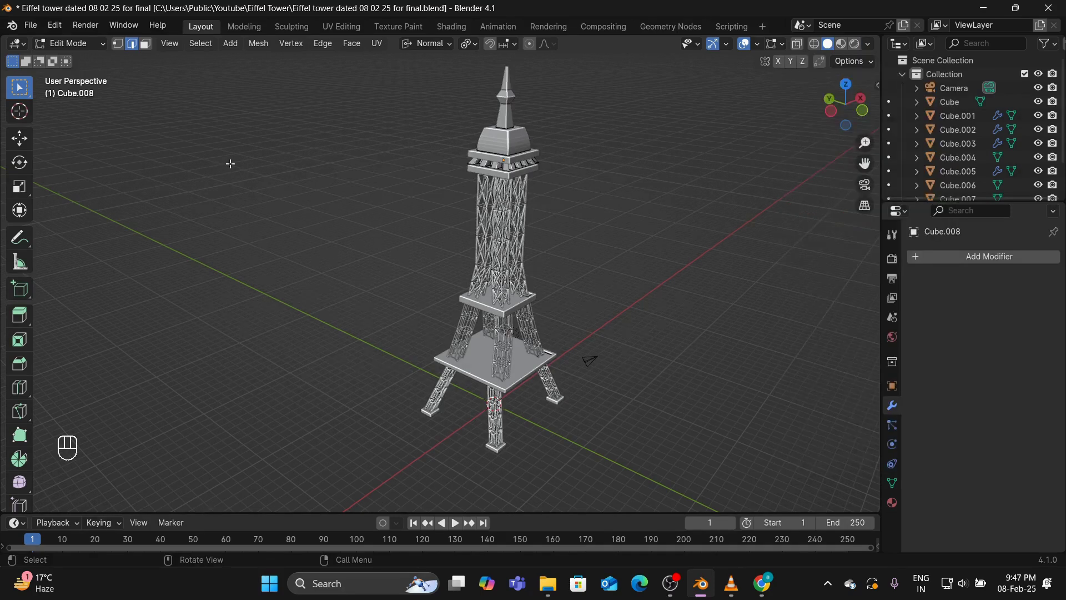
Examine the whole tower from above and below, including where the lower lattice legs meet the lowest platform
scroll(717, 297, "down", 2)
middle_click_drag(701, 295, 610, 297)
scroll(614, 296, "up", 3)
middle_click_drag(594, 257, 659, 285)
scroll(628, 269, "up", 4)
scroll(659, 285, "down", 4)
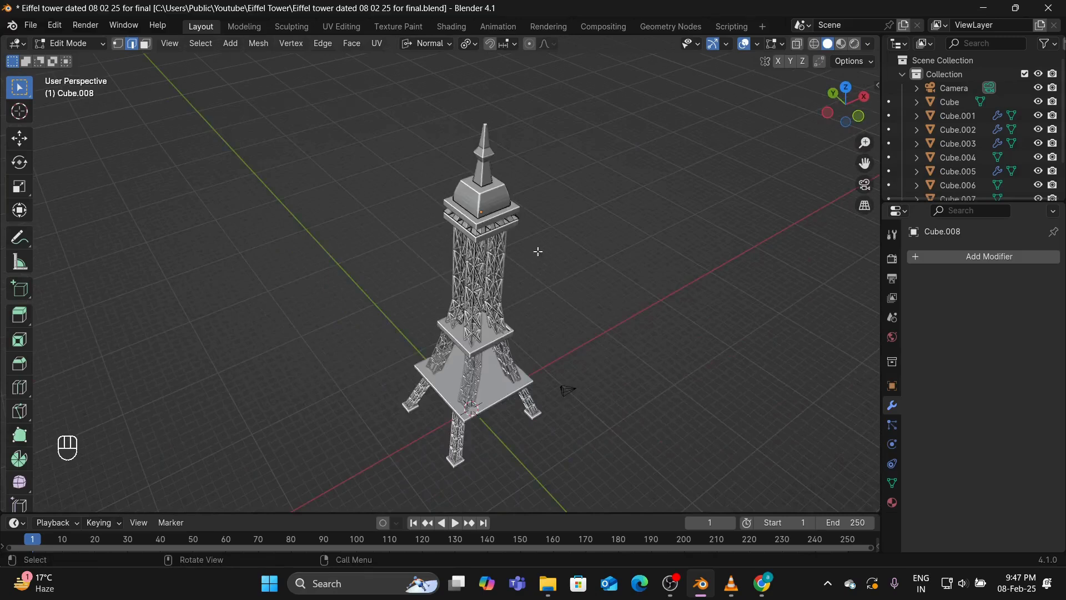
middle_click_drag(553, 233, 588, 201)
scroll(418, 188, "up", 2)
scroll(418, 187, "up", 2)
scroll(483, 205, "up", 2)
scroll(483, 205, "down", 5)
scroll(528, 207, "up", 2)
scroll(561, 186, "up", 3)
scroll(559, 198, "up", 4)
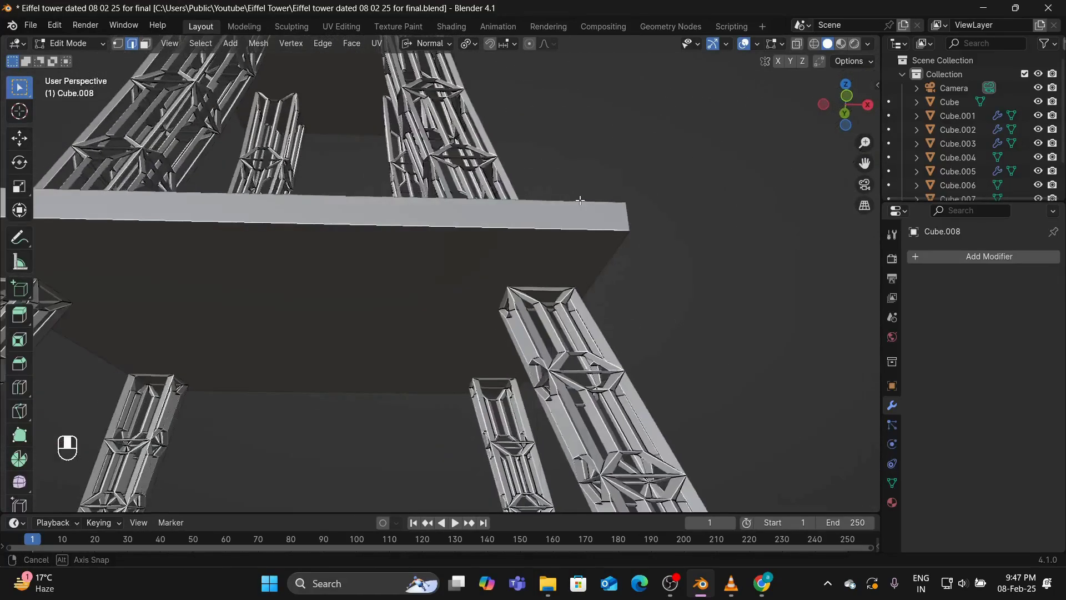
scroll(589, 201, "down", 4)
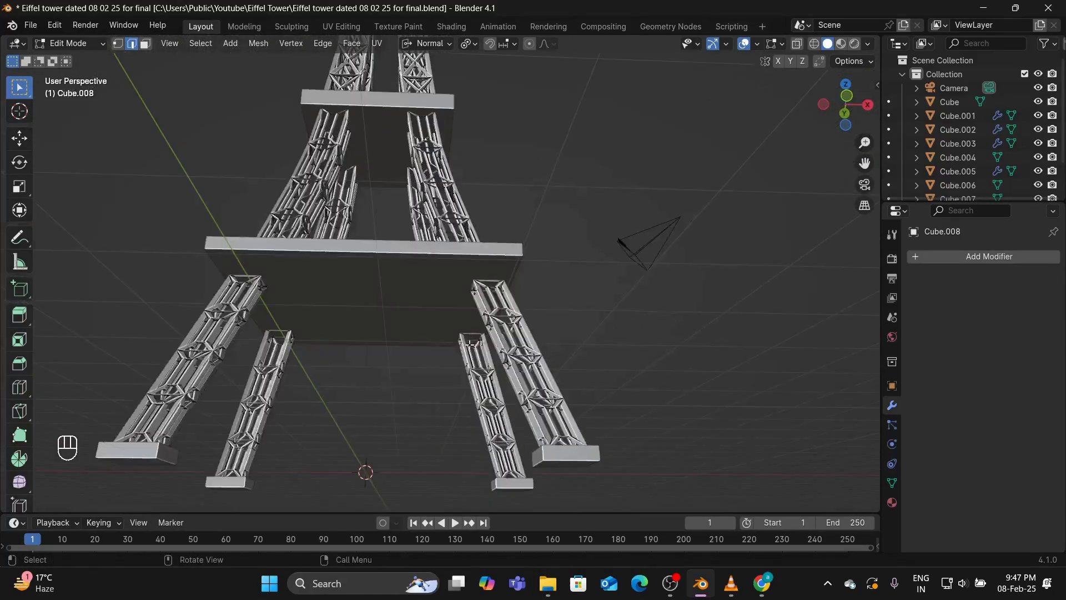
Leave the slab's Edit Mode, select the lower lattice legs and enter their Edit Mode with face selection
left_click(81, 45)
left_click(78, 59)
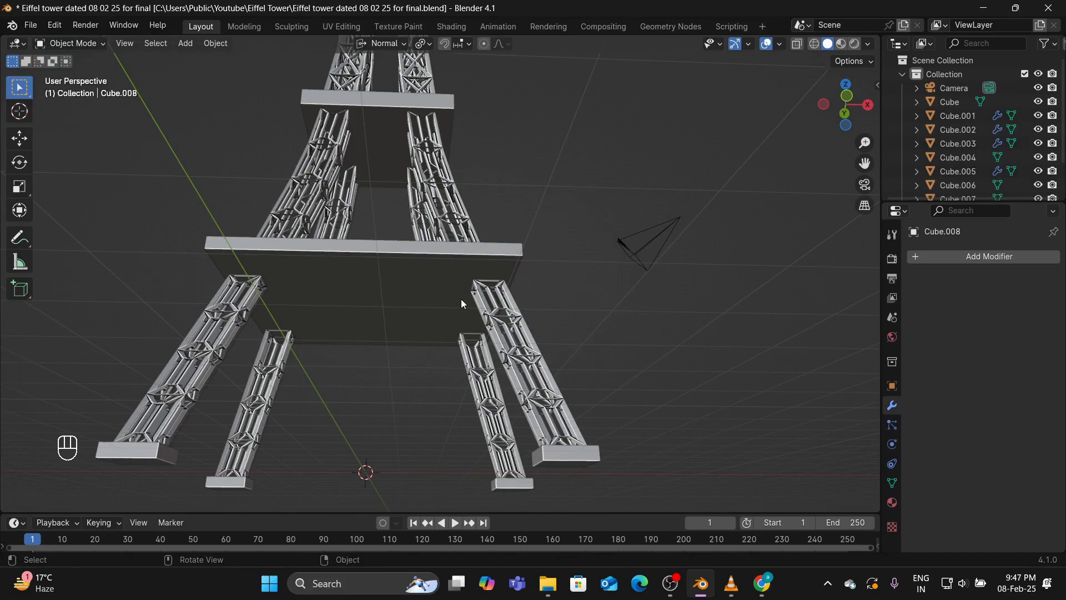
left_click(481, 301)
middle_click_drag(480, 301, 683, 314)
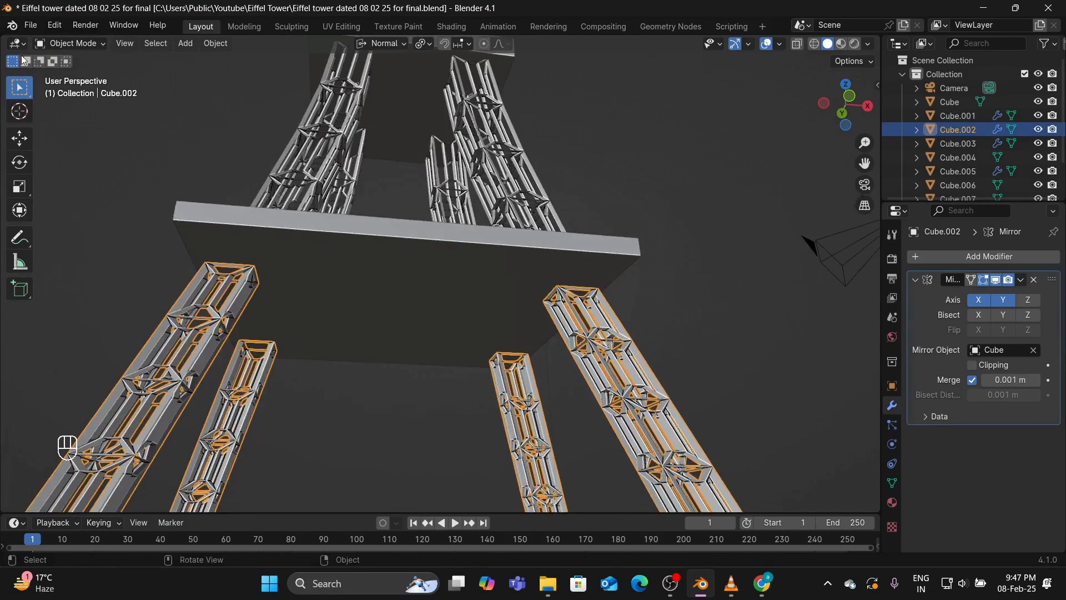
left_click(53, 43)
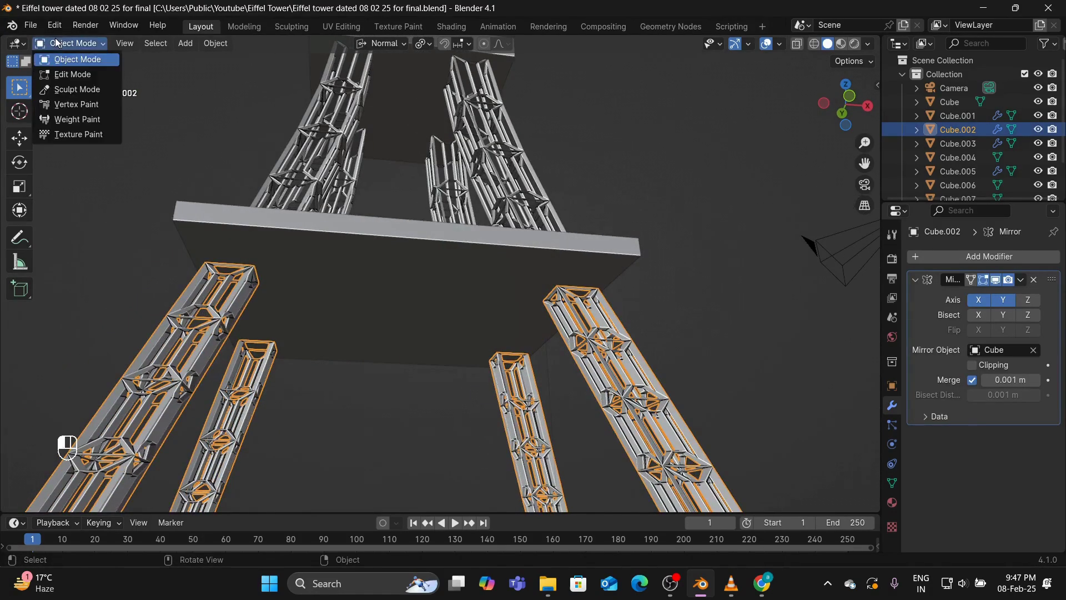
left_click(49, 79)
scroll(77, 96, "up", 3)
scroll(76, 96, "down", 6)
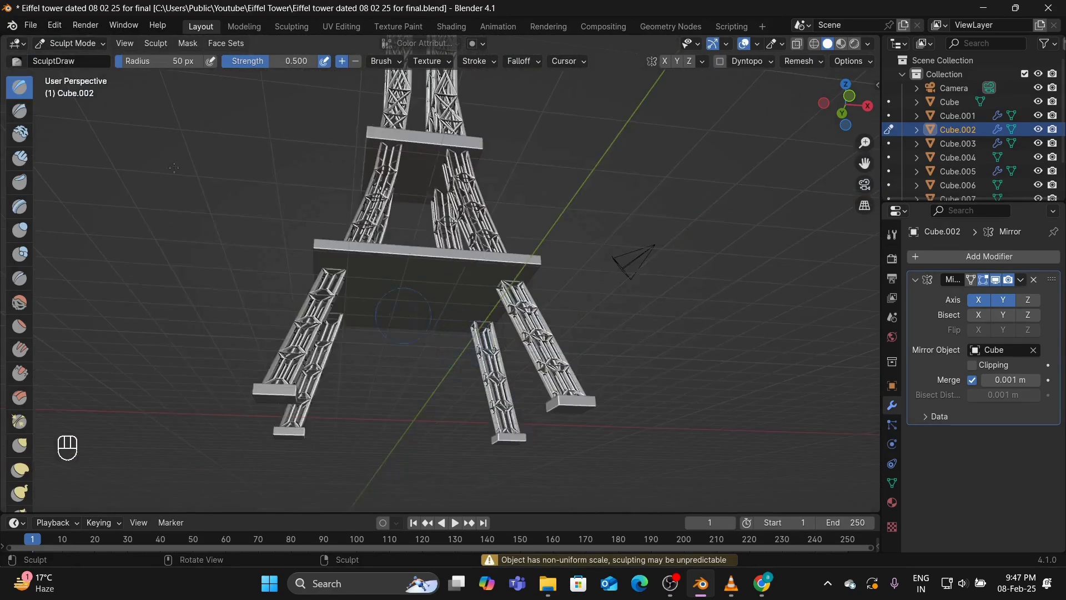
left_click(72, 42)
left_click(67, 75)
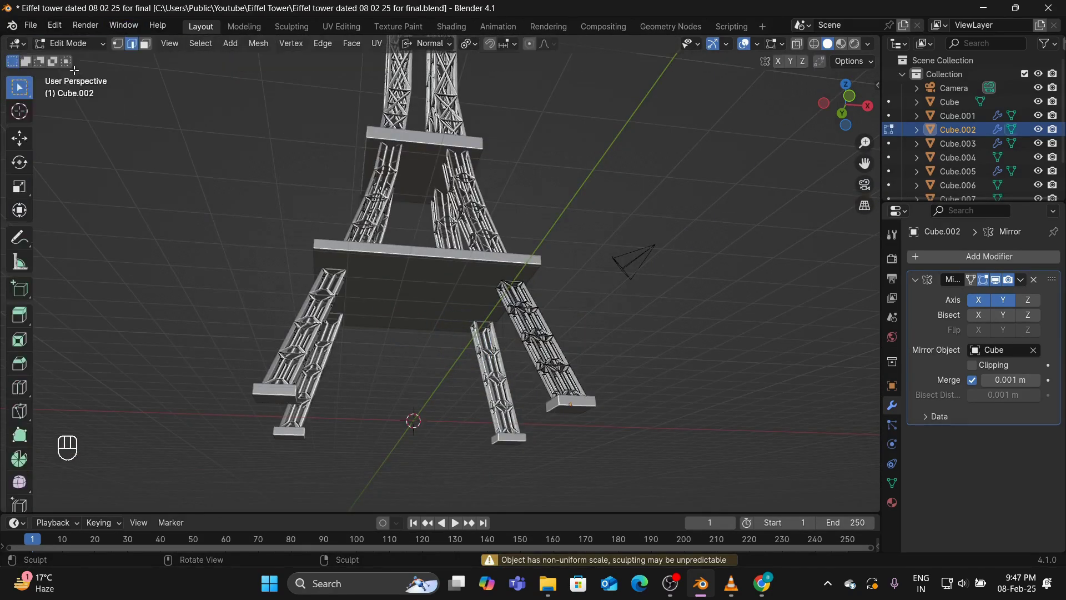
left_click(146, 44)
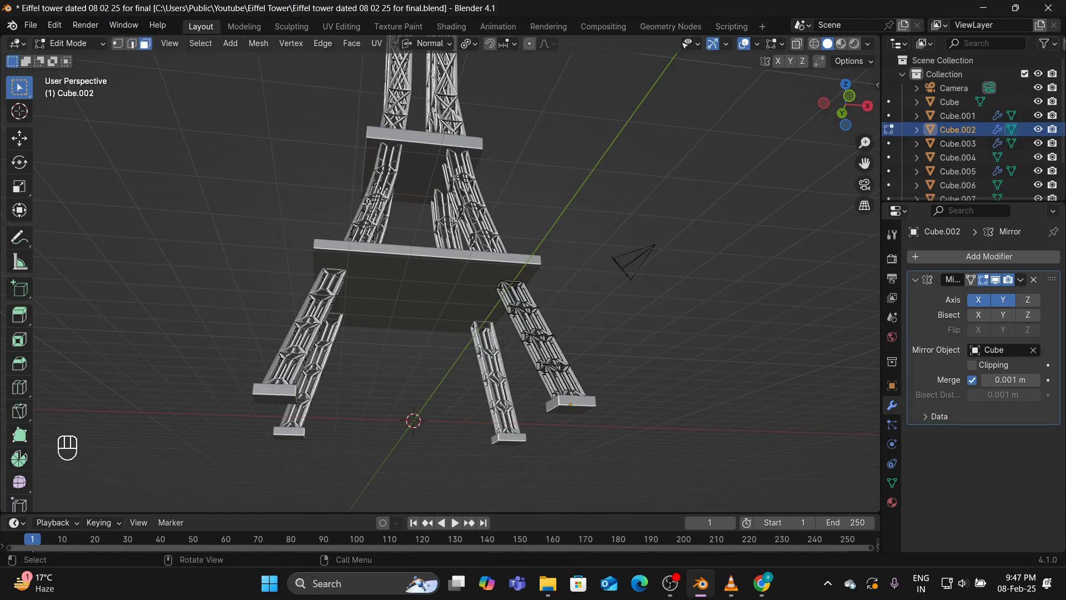
Examine the tops of the lower lattice legs beneath the lowest platform from several angles
middle_click_drag(364, 201, 355, 206)
scroll(344, 255, "up", 8)
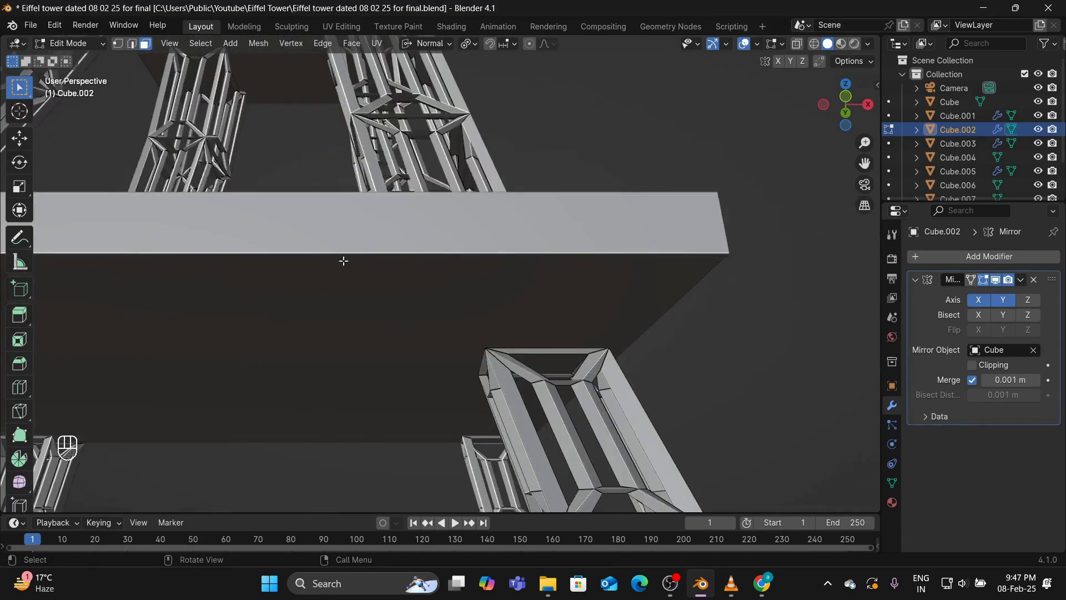
scroll(503, 304, "down", 10)
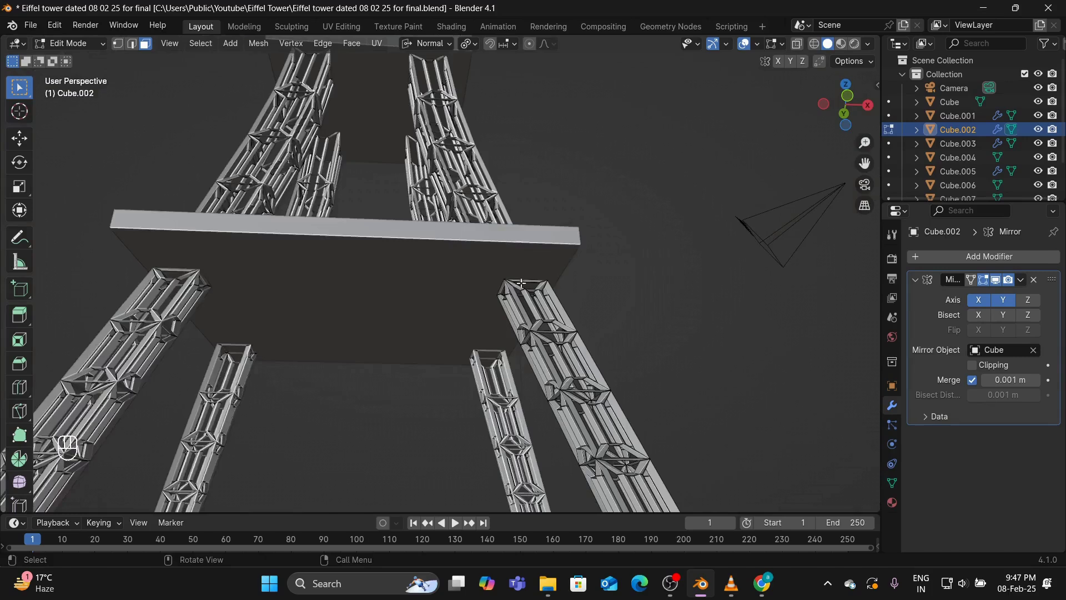
scroll(570, 302, "up", 5)
middle_click_drag(608, 298, 614, 298)
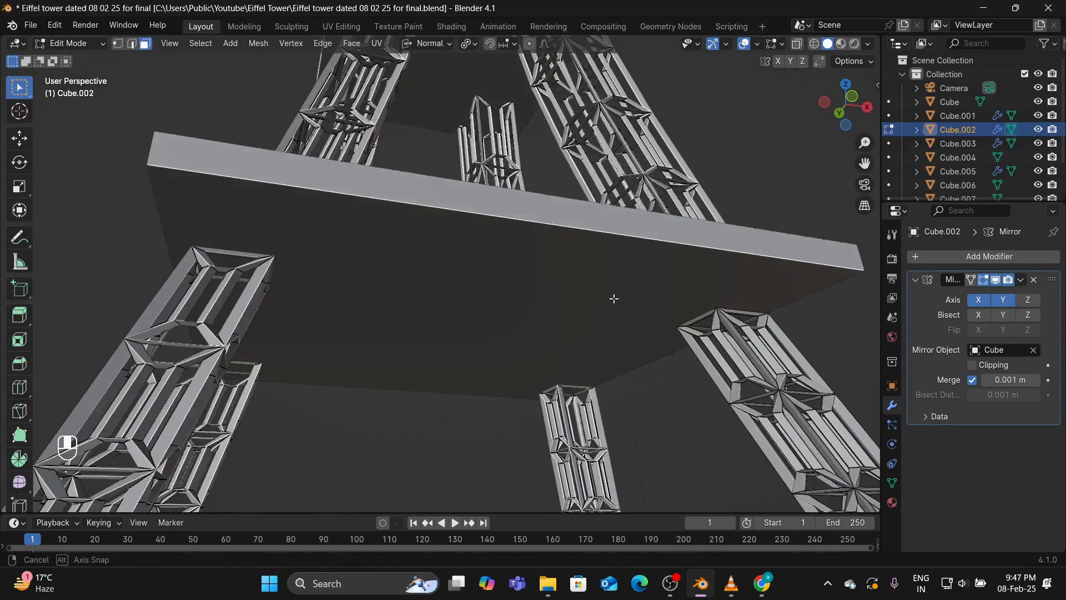
middle_click_drag(729, 331, 704, 341)
scroll(685, 338, "down", 2)
scroll(624, 332, "up", 2)
middle_click_drag(624, 331, 600, 331)
middle_click_drag(193, 312, 197, 285)
key("shift")
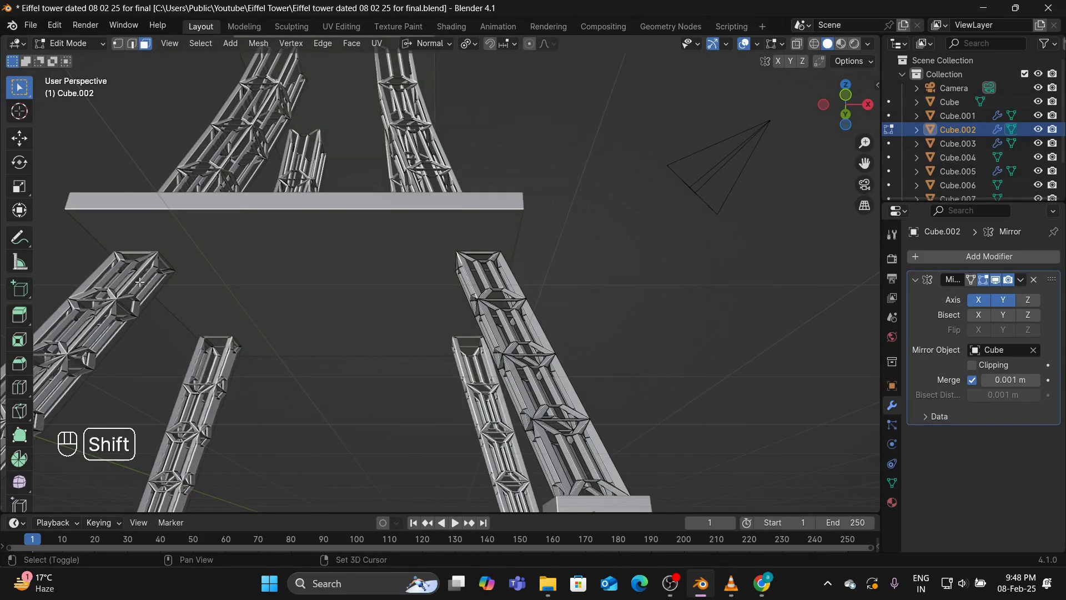
scroll(223, 290, "up", 3)
scroll(222, 293, "down", 7)
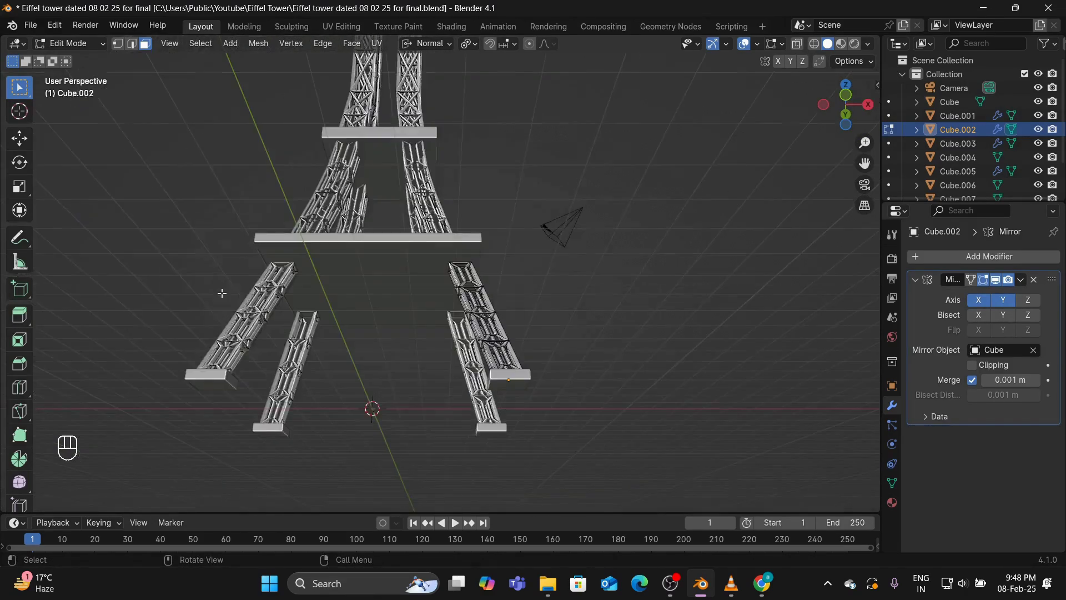
Try to select matching faces at the tops of two opposite lower legs
right_click(579, 352)
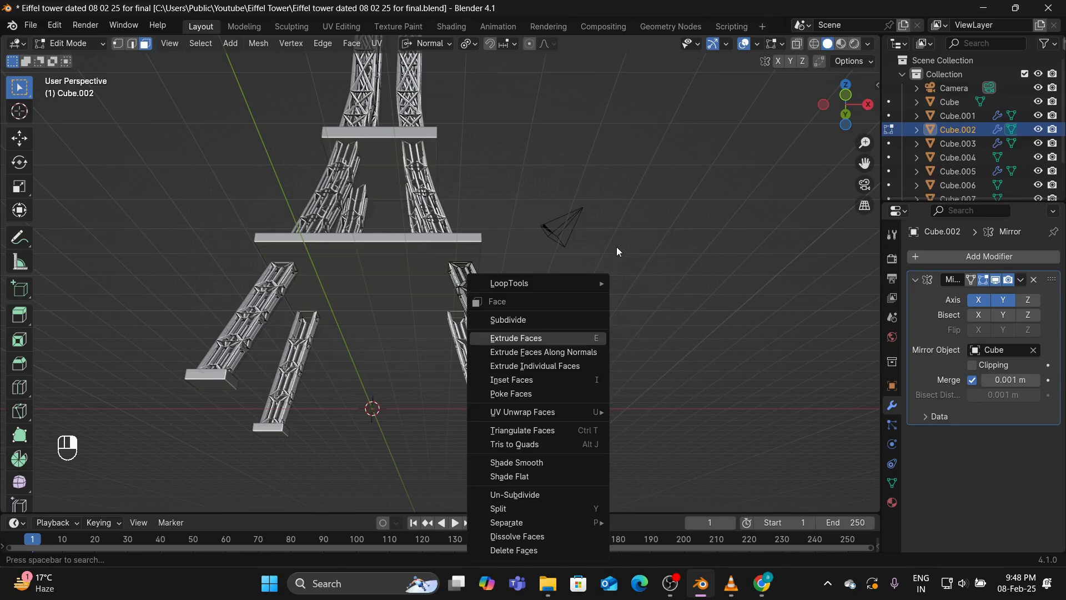
middle_click_drag(628, 230, 639, 232)
scroll(626, 240, "up", 6)
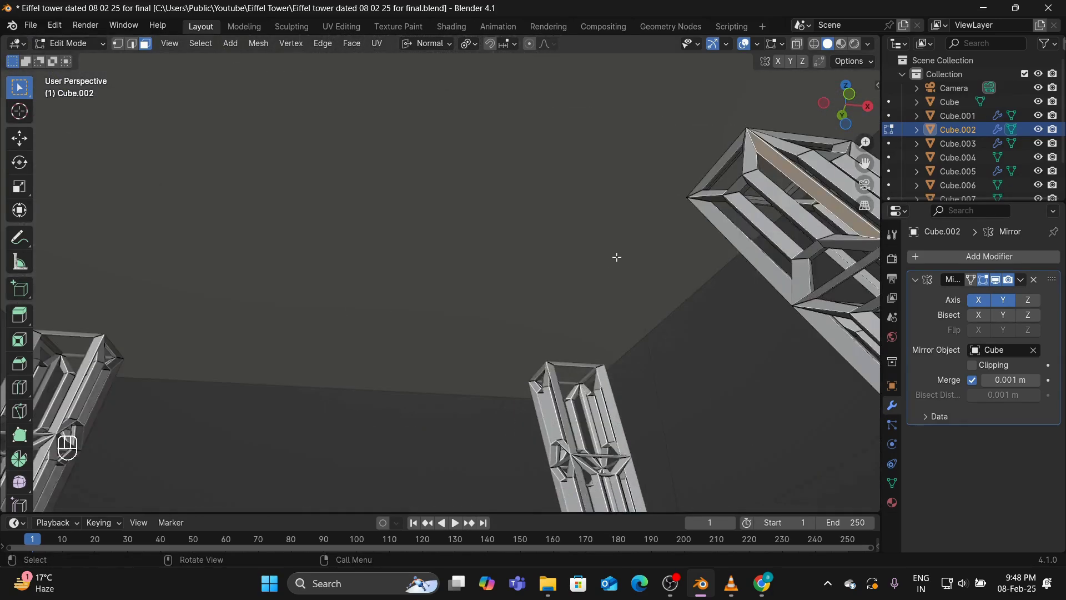
key("shift")
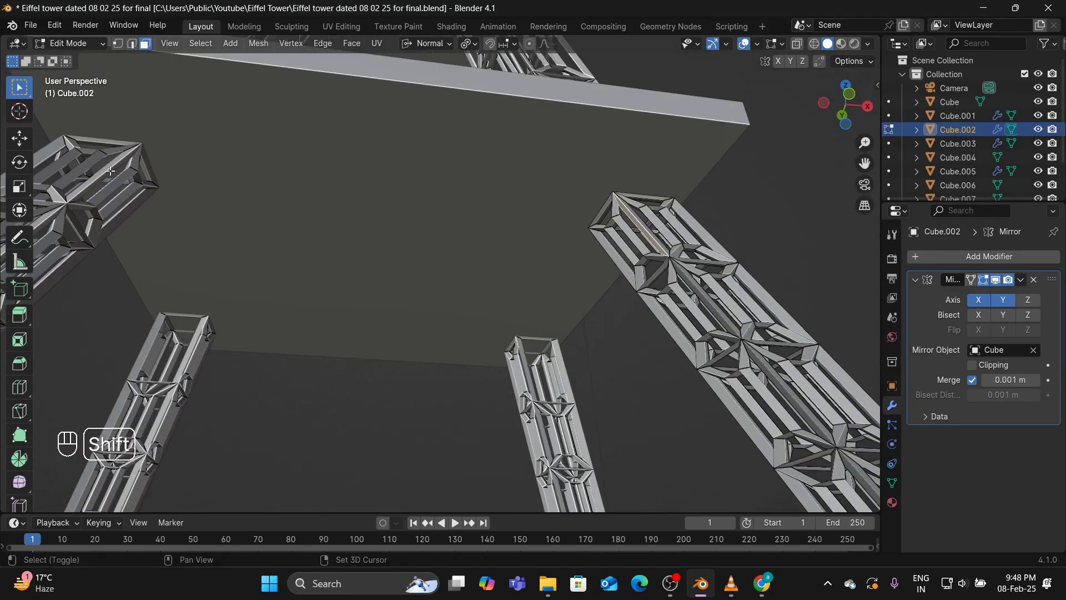
middle_click_drag(111, 171, 136, 179)
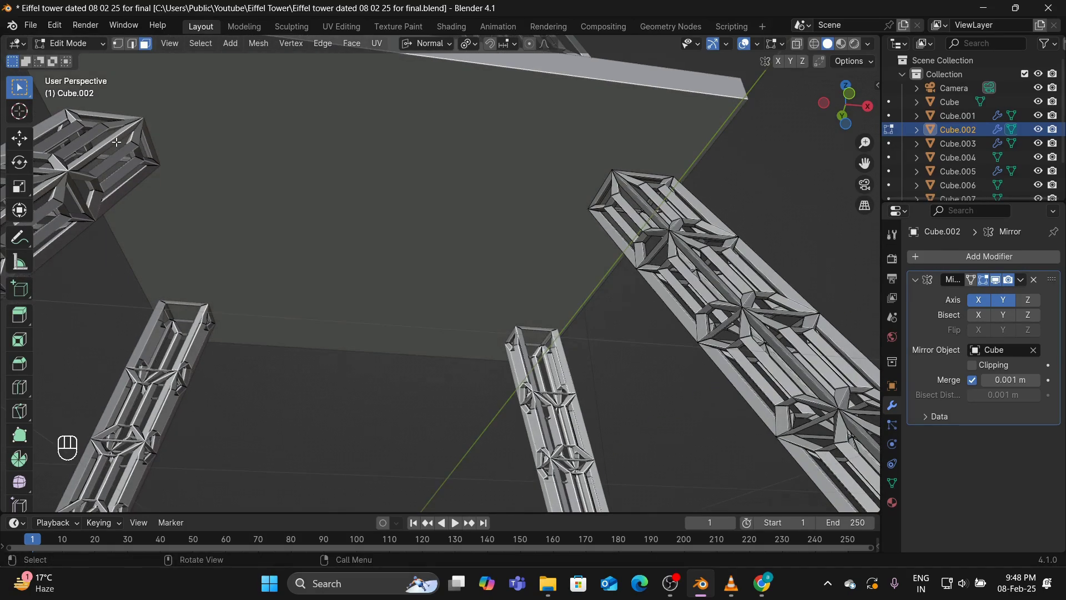
scroll(282, 200, "down", 10)
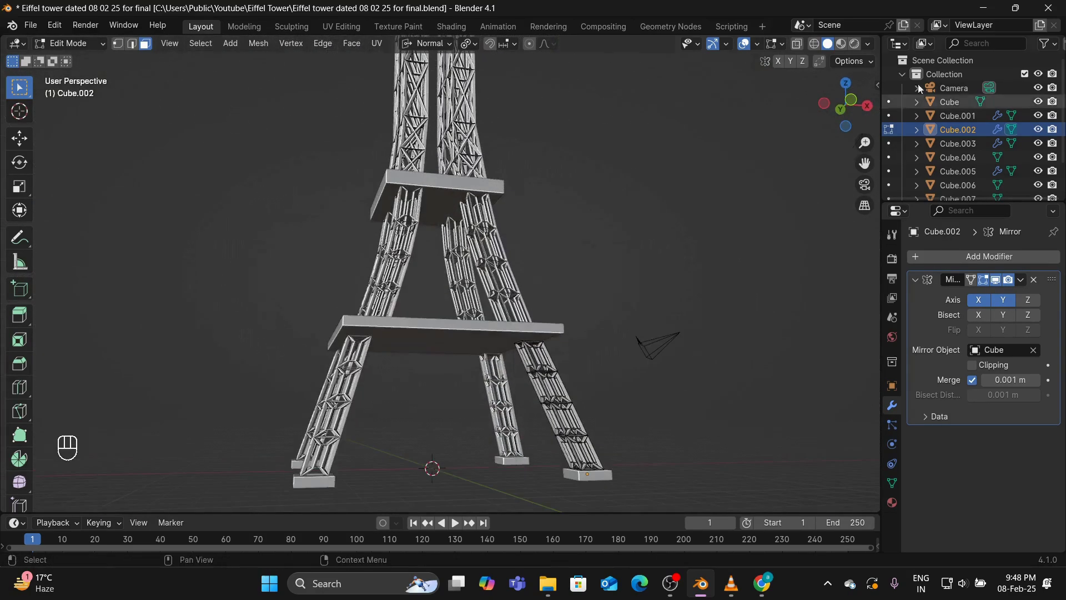
left_click(1021, 280)
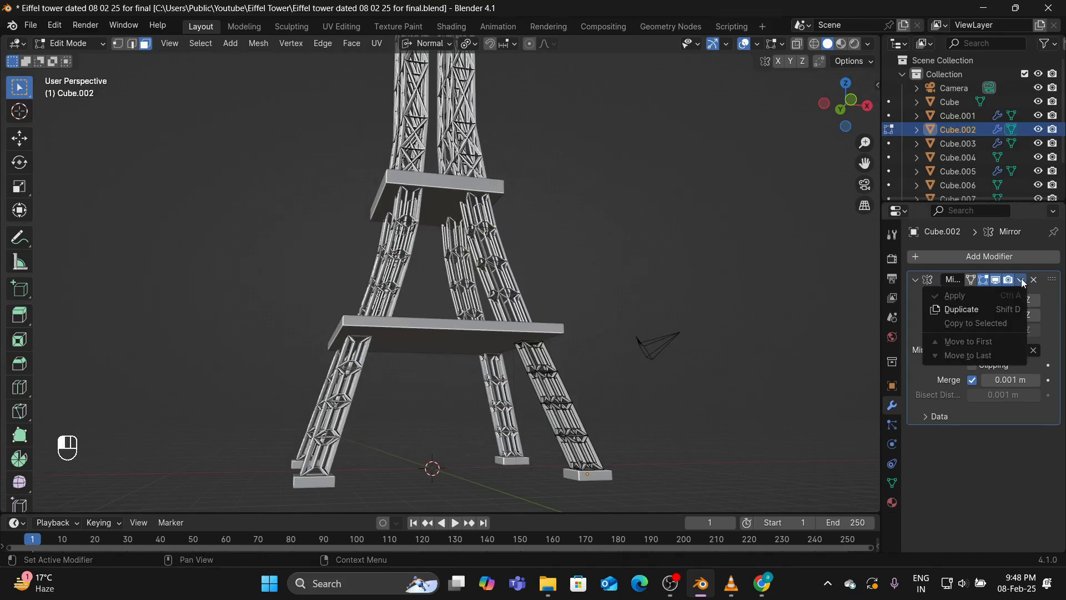
left_click(77, 43)
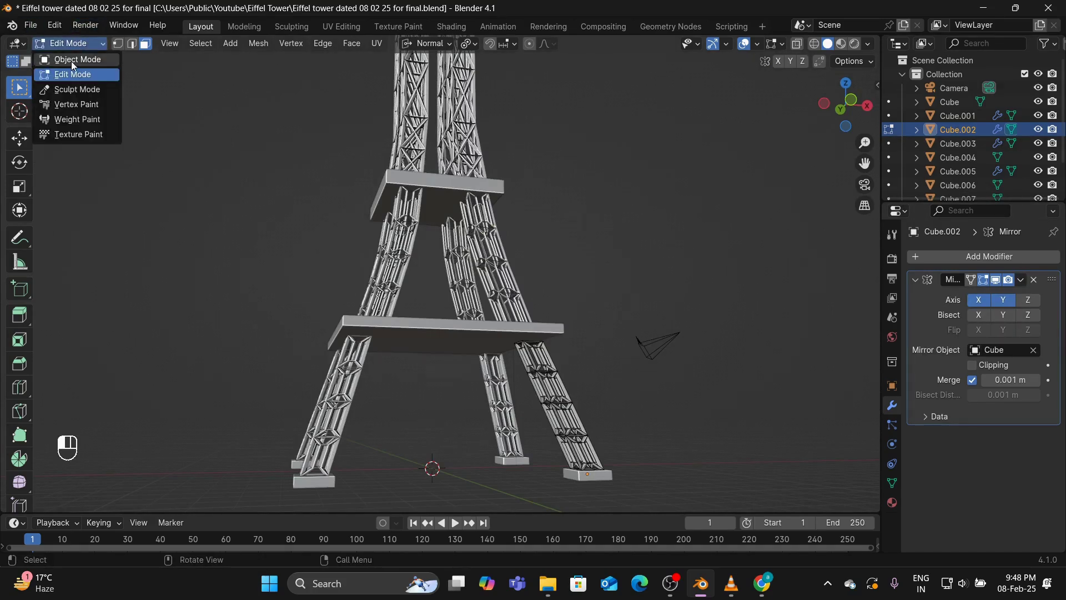
left_click(73, 62)
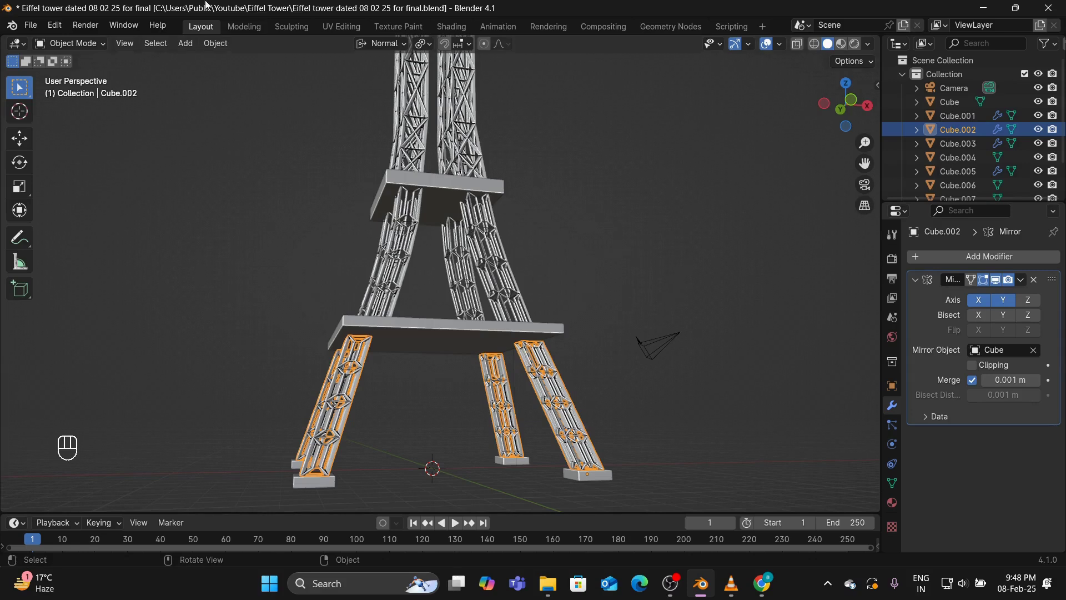
left_click(72, 41)
left_click(71, 73)
Enable Clipping in the Mirror modifier of the lower lattice legs
scroll(387, 246, "up", 3)
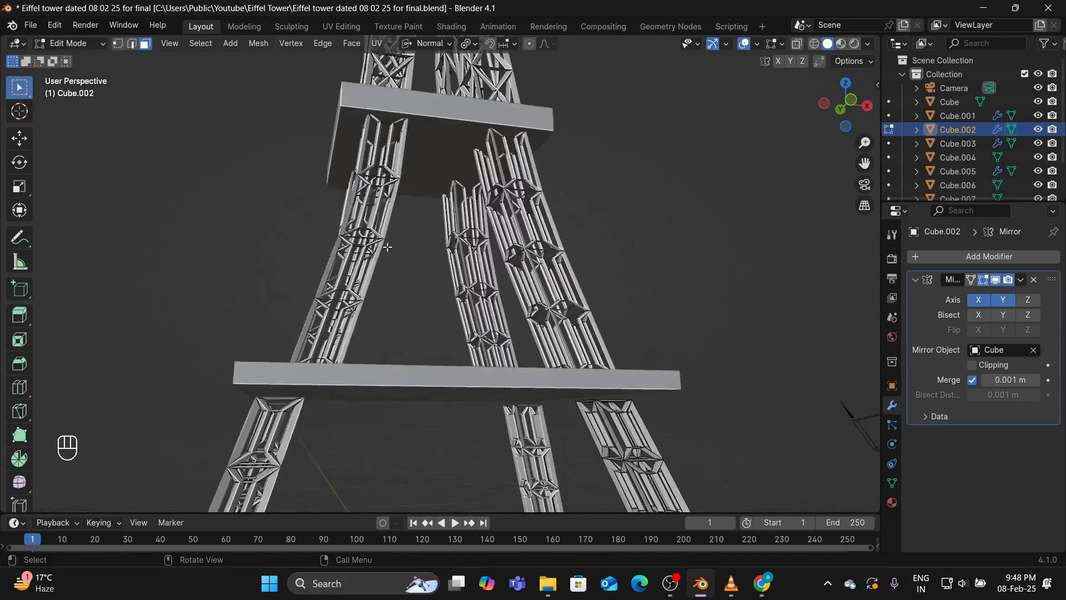
middle_click_drag(534, 267, 540, 253)
scroll(724, 395, "up", 5)
middle_click_drag(731, 350, 698, 349)
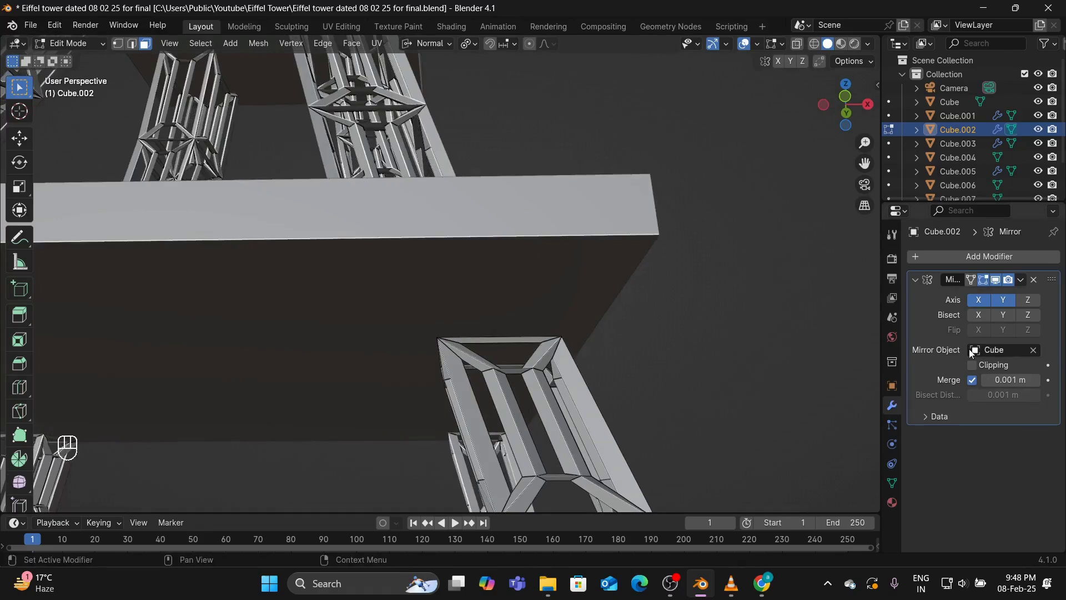
left_click(972, 365)
scroll(638, 248, "down", 3)
middle_click_drag(638, 247, 651, 276)
scroll(651, 276, "up", 5)
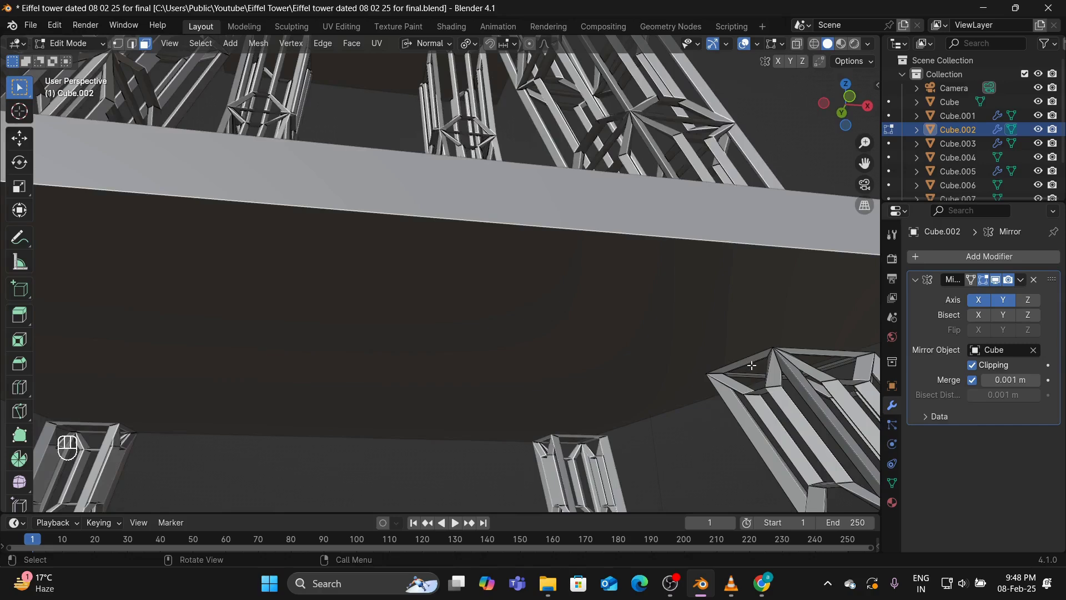
scroll(790, 293, "down", 5)
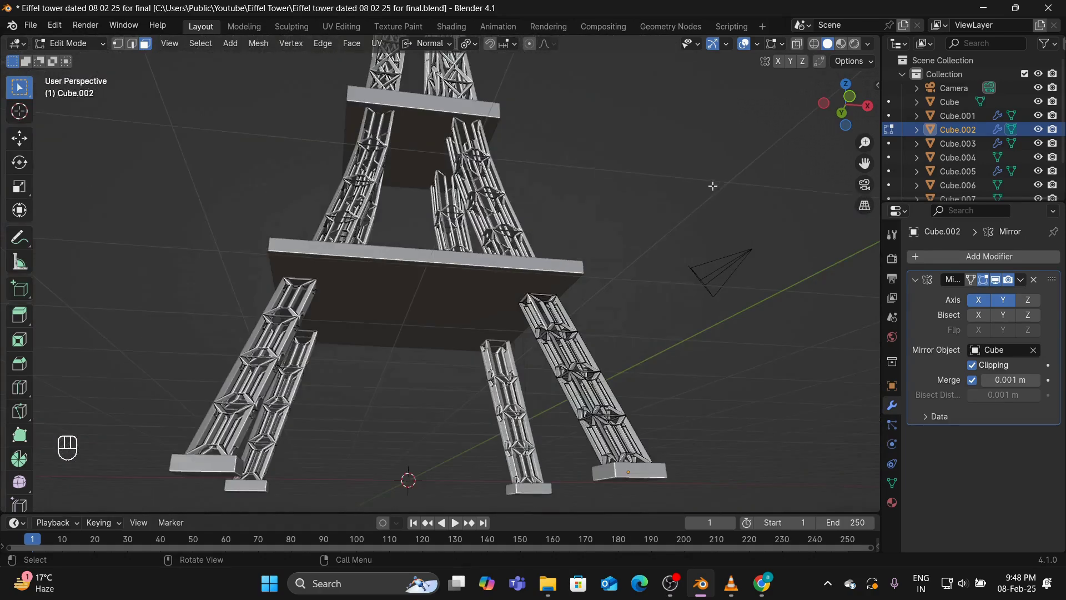
Try to flatten the selected faces of the lower leg by scaling to 0 along the normal X axis
middle_click_drag(709, 183, 688, 207)
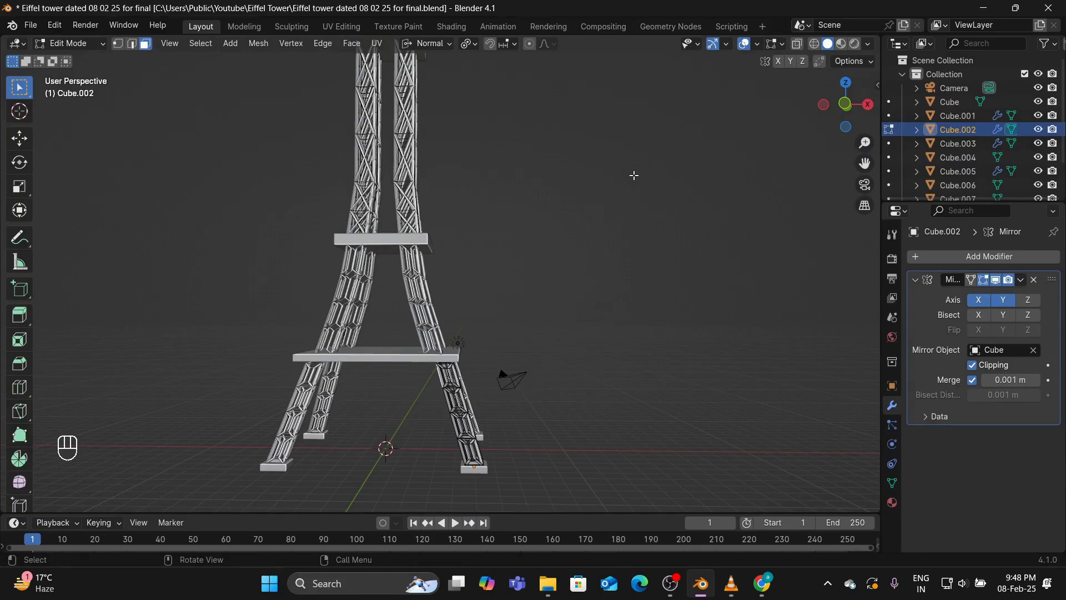
key("s")
key("x")
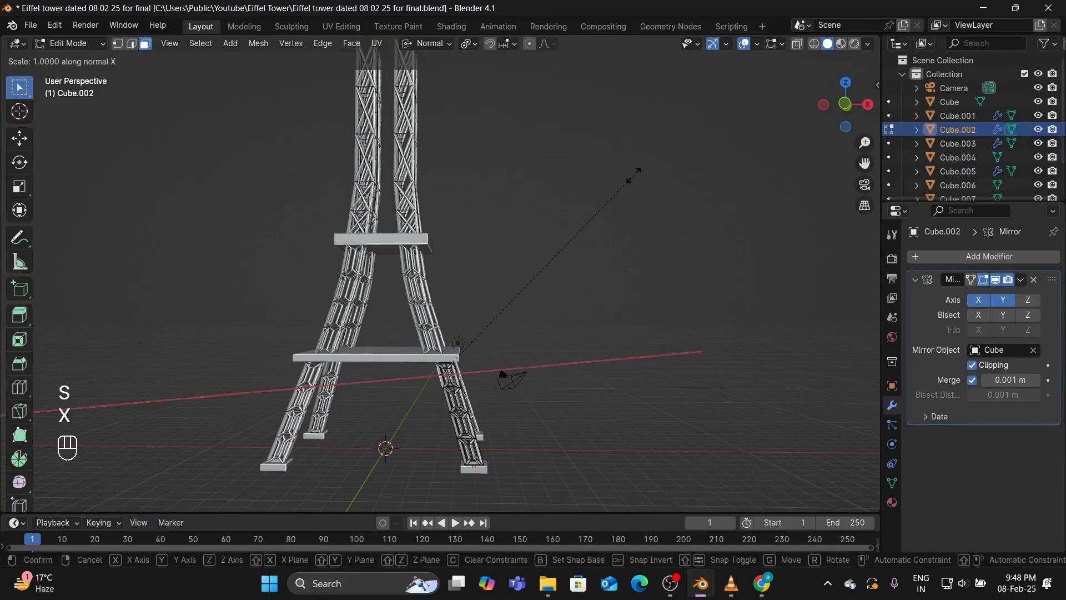
key("KP_0")
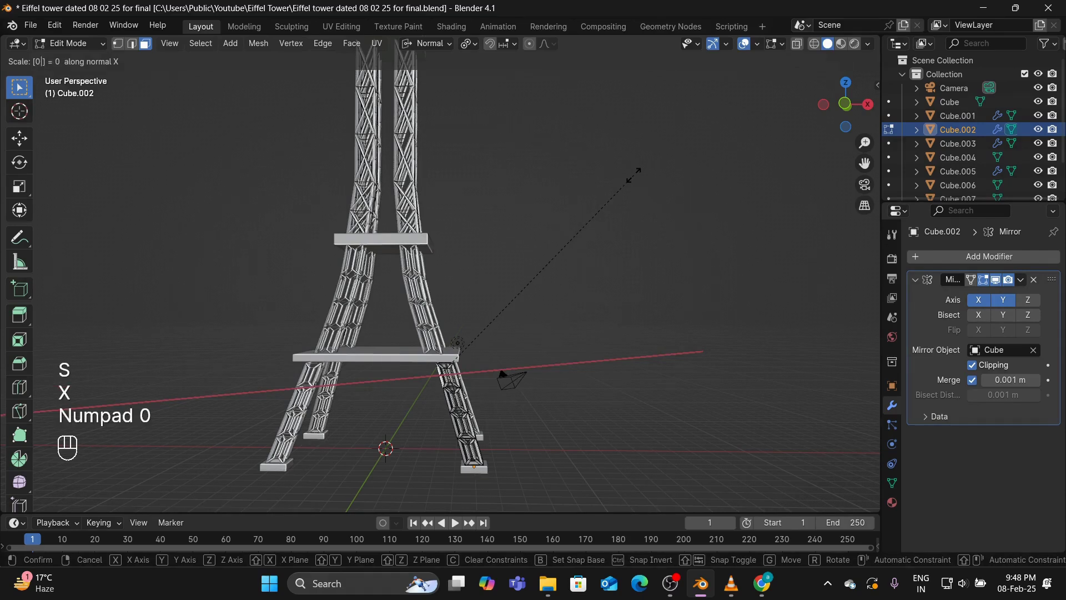
left_click(633, 175)
scroll(608, 180, "up", 4)
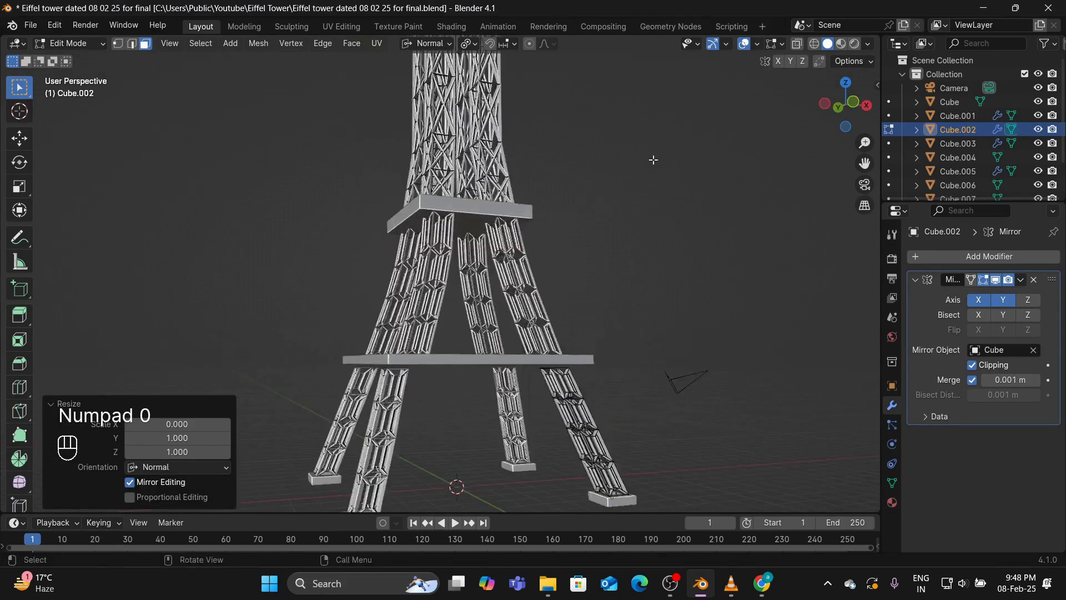
middle_click_drag(652, 159, 614, 143)
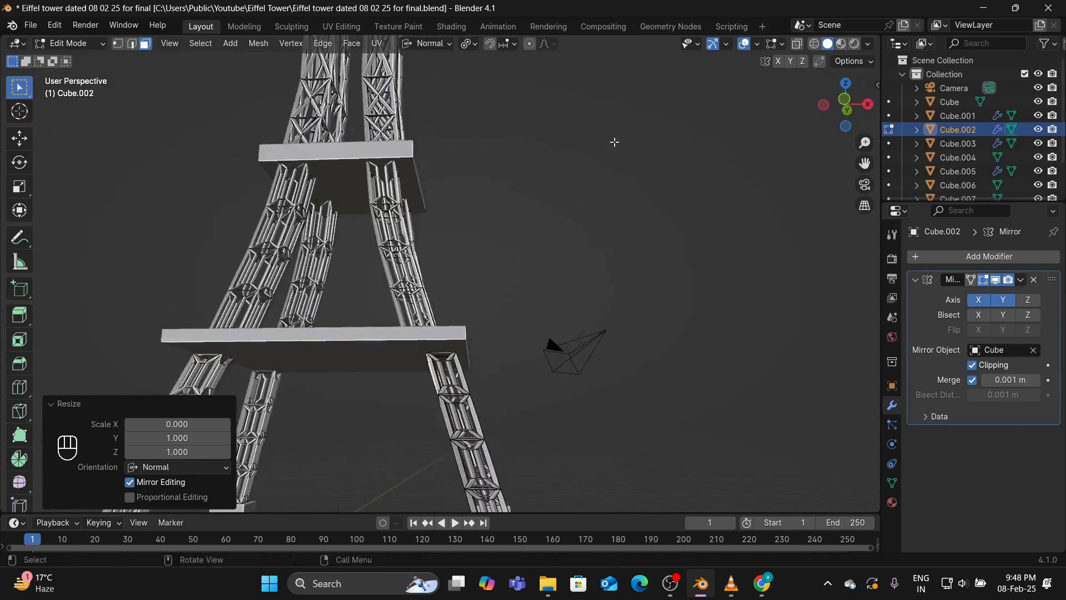
Try extruding the selected leg faces along their normals with an offset of about -7.67 m, and undo the extrusion and flattening
key("alt+e")
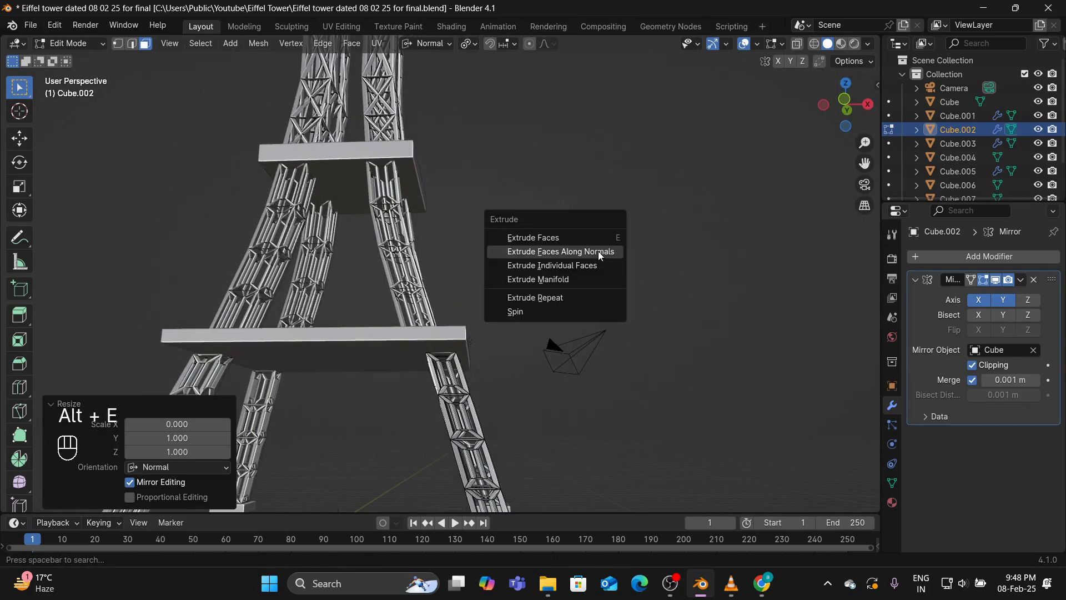
left_click(598, 251)
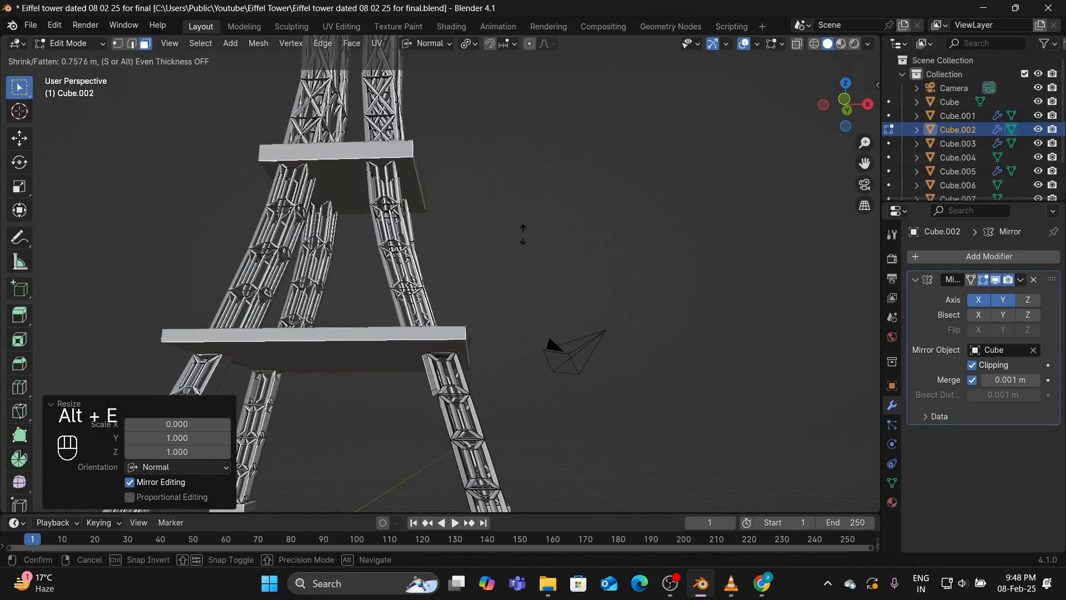
left_click(689, 333)
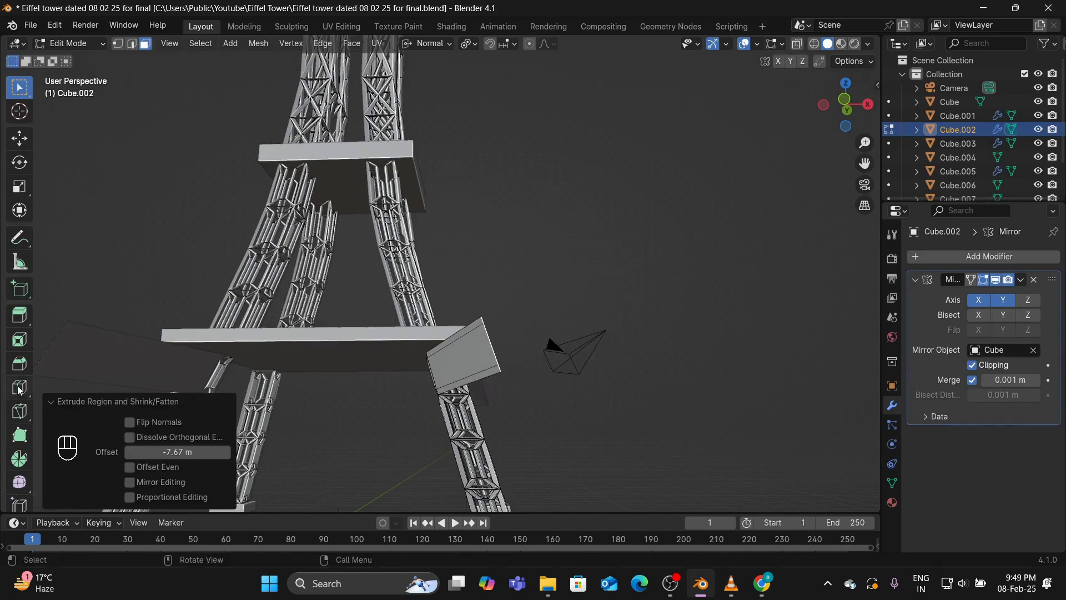
scroll(544, 223, "down", 5)
middle_click_drag(544, 222, 604, 266)
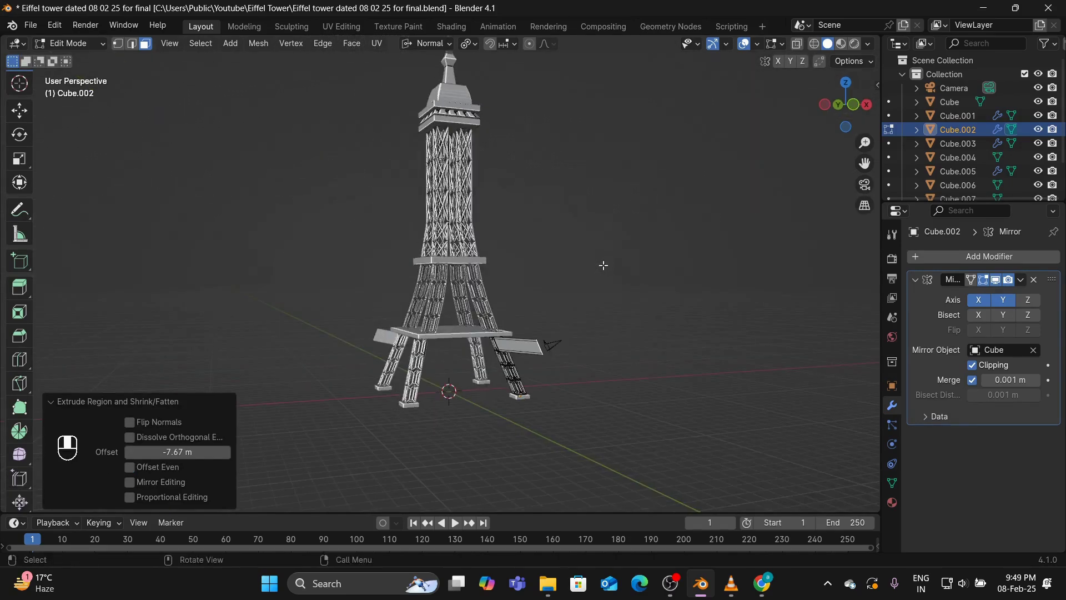
key("ctrl+z")
key("ctrl+z")
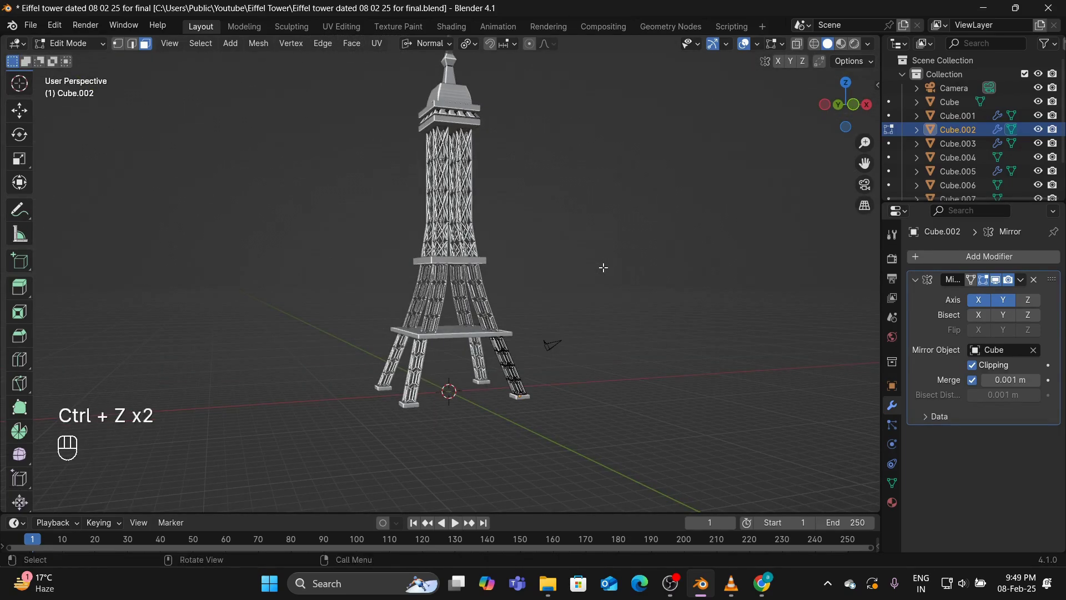
Try to scale the selected lower leg faces along the normal Y axis
scroll(602, 266, "up", 4)
middle_click_drag(602, 267, 580, 214)
scroll(595, 231, "up", 4)
scroll(581, 215, "up", 2)
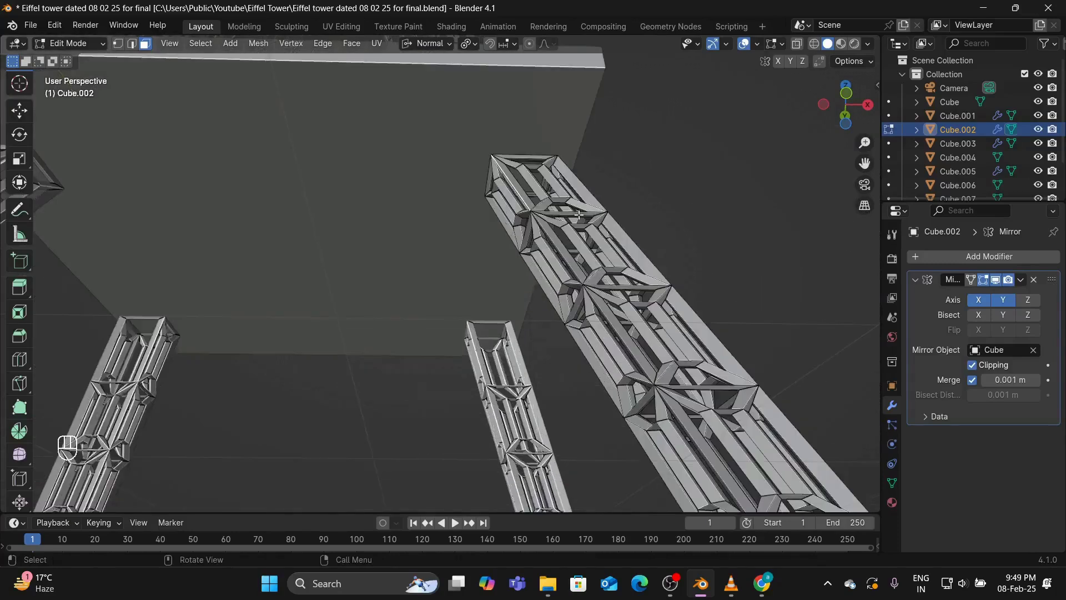
scroll(580, 214, "down", 4)
scroll(602, 275, "up", 2)
middle_click_drag(601, 275, 620, 276)
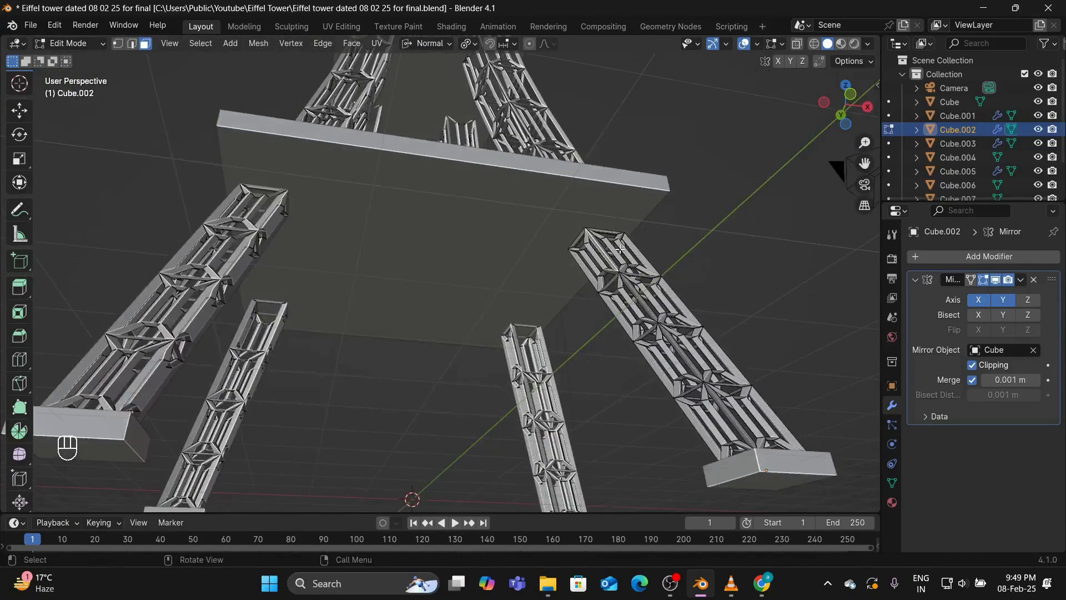
key("s")
key("y")
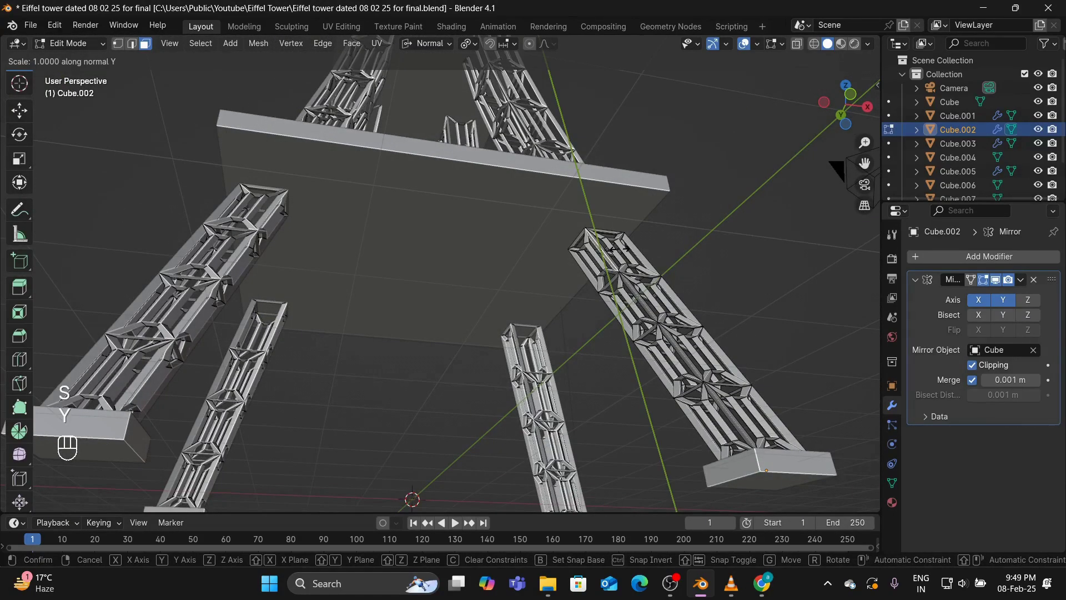
key("o")
left_click(619, 248)
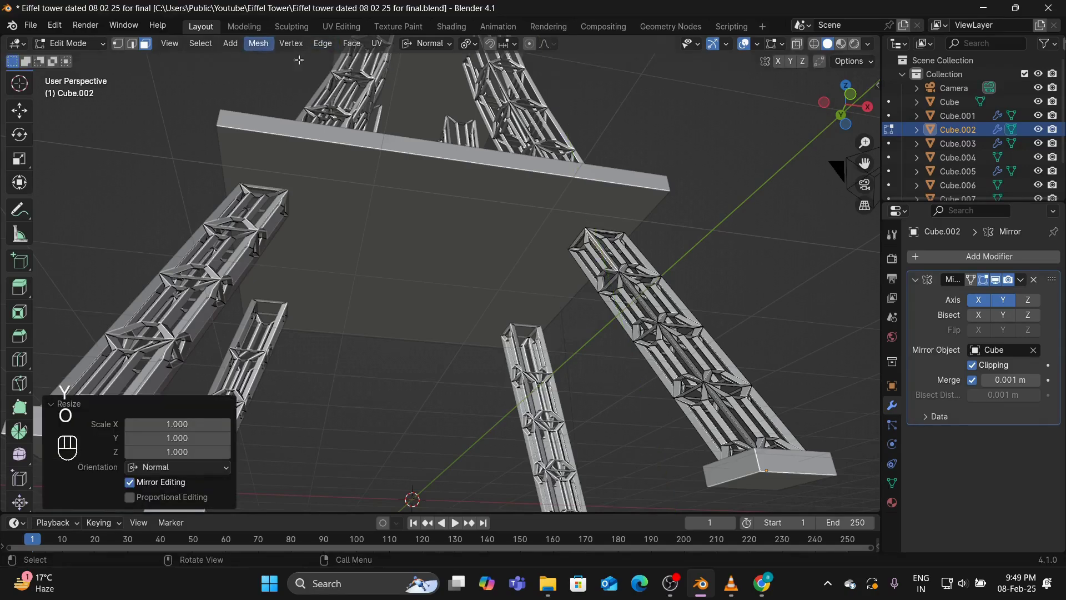
Set the transform orientation to Global and the transform pivot point to Median Point
left_click(438, 43)
left_click(400, 87)
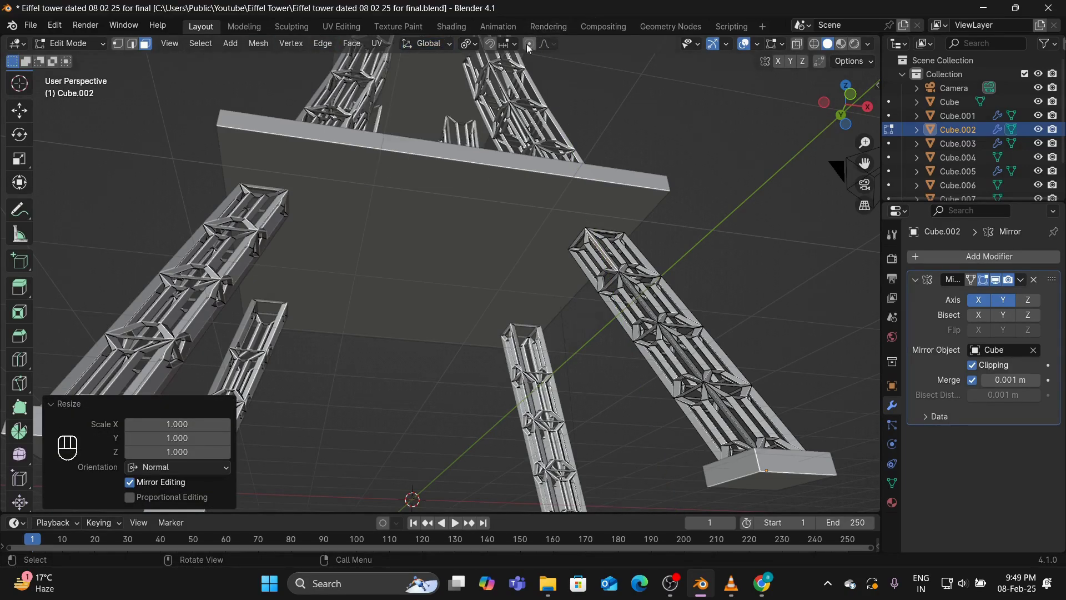
left_click(514, 43)
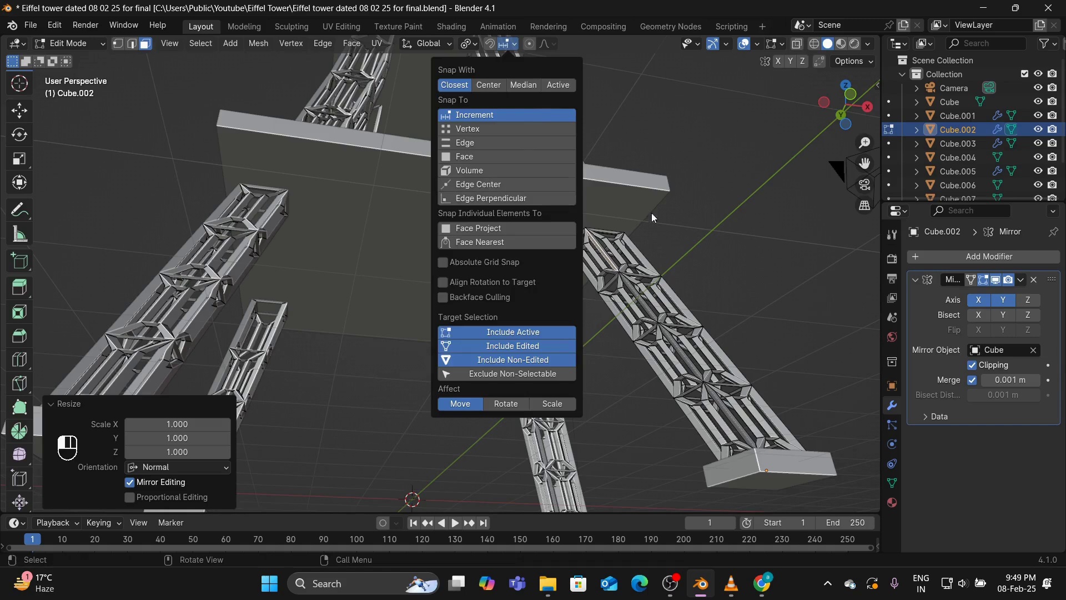
left_click(408, 43)
left_click(469, 44)
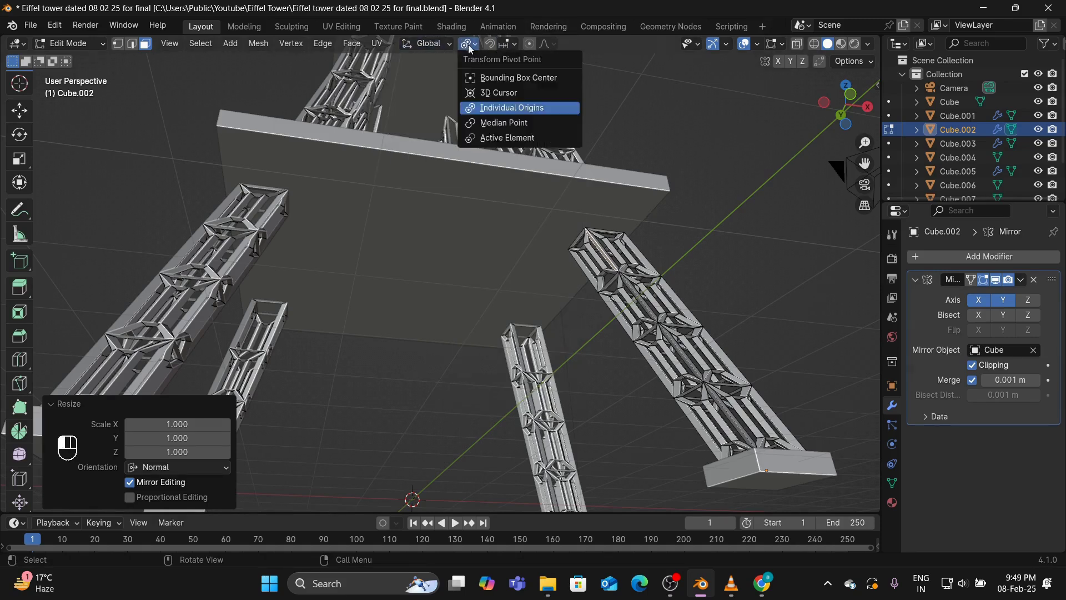
left_click(488, 122)
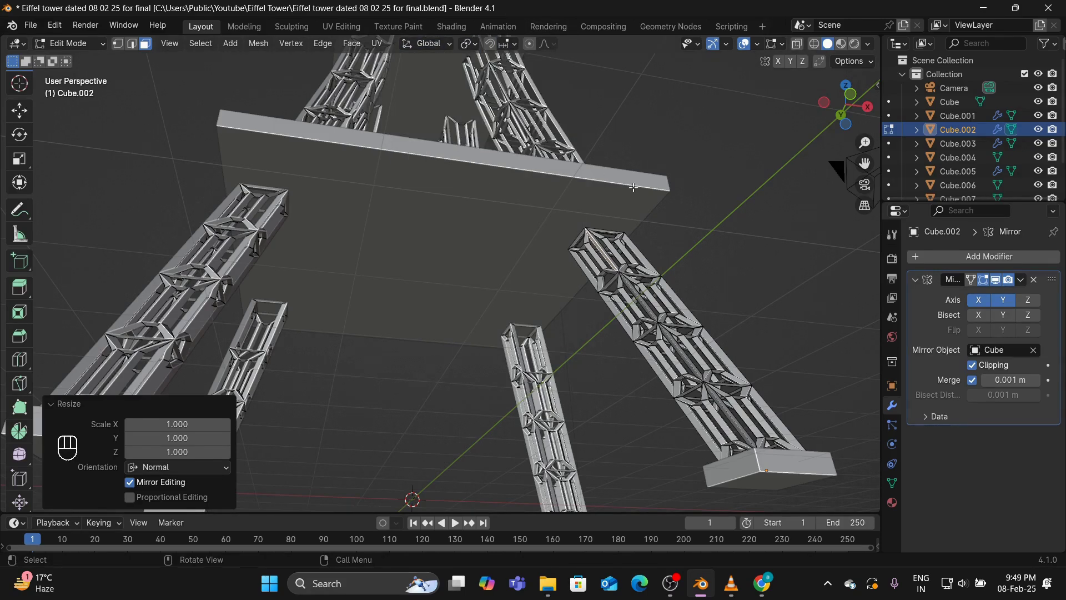
Try flattening the selected leg faces by scaling to 0 along the global Z axis, and undo it
scroll(658, 213, "down", 4)
scroll(664, 226, "up", 8)
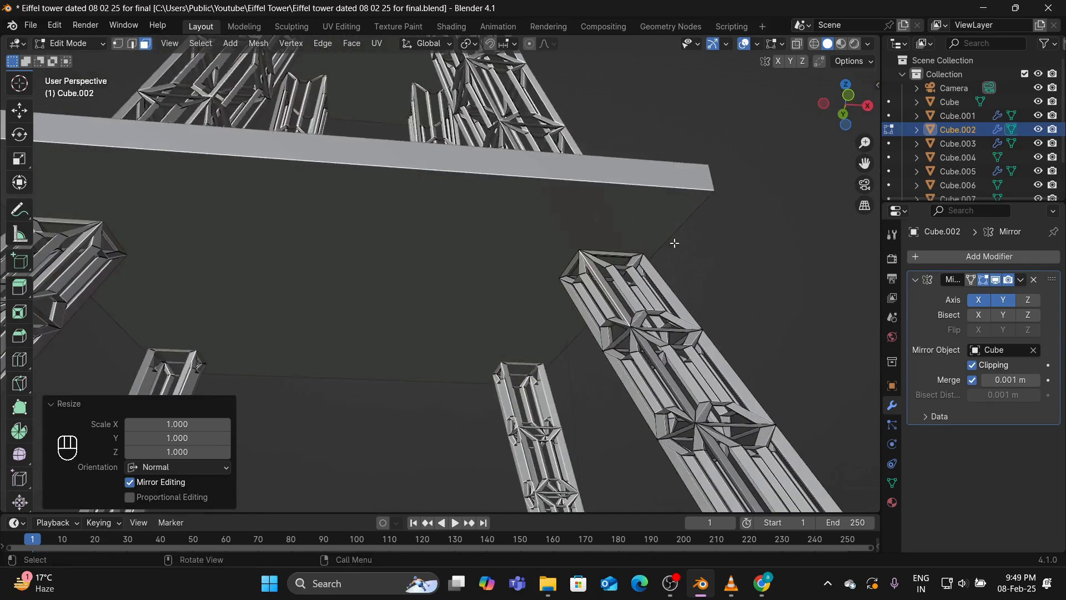
key("s")
key("z")
key("KP_0")
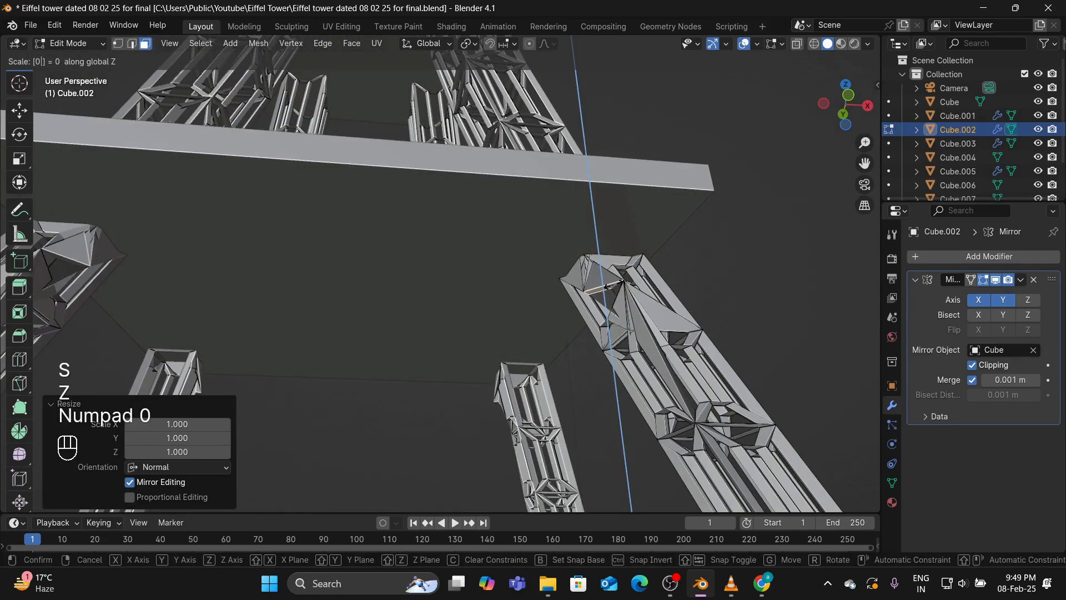
left_click(603, 302)
key("ctrl+z")
Scale the selected faces near the top of the lower leg to 0 along the global X axis
key("s")
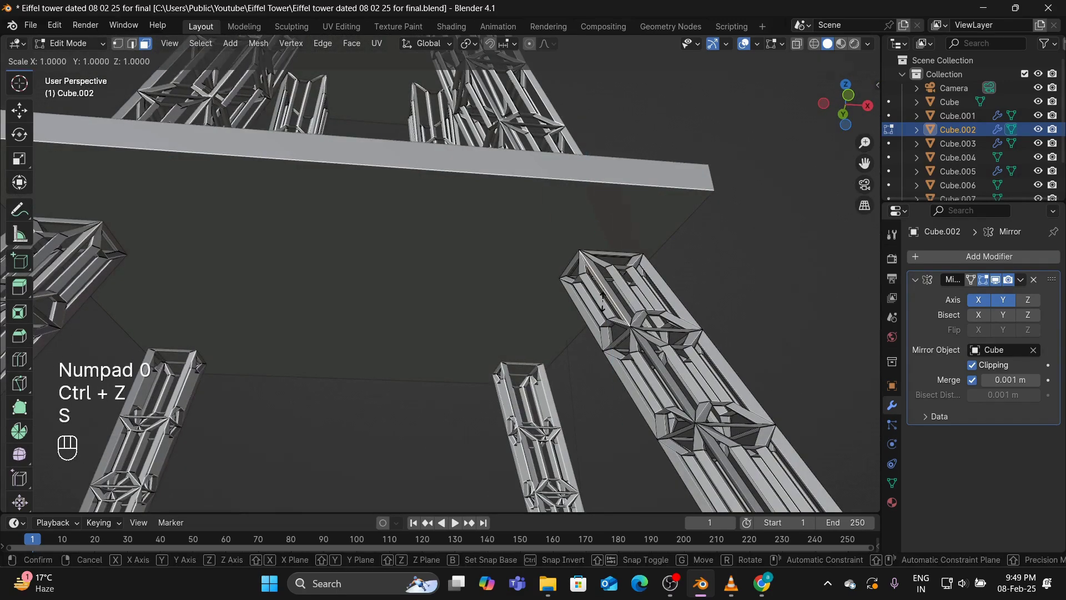
key("x")
key("KP_0")
left_click(603, 300)
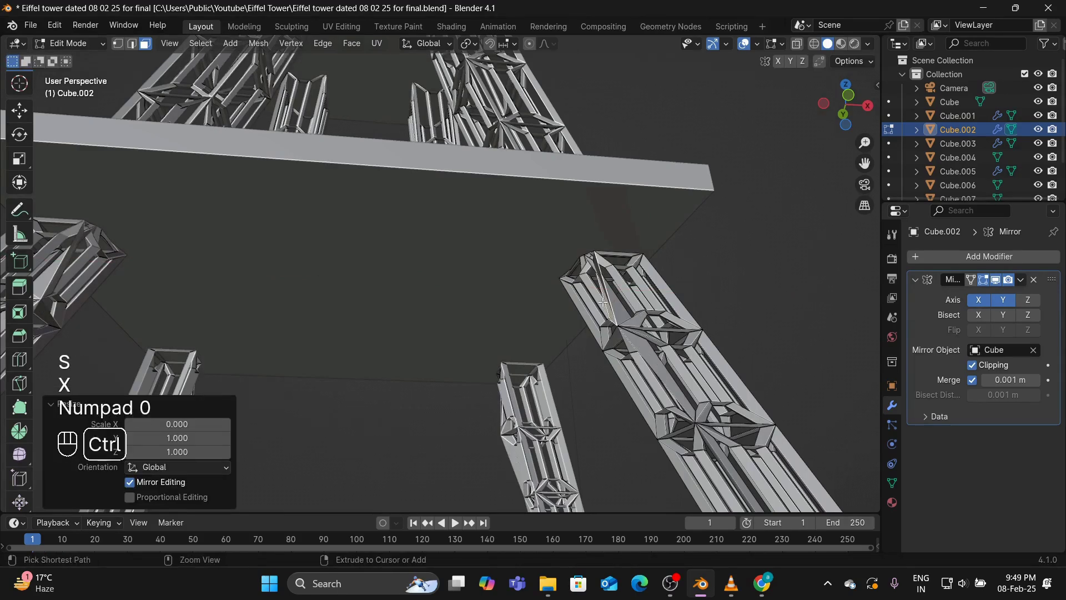